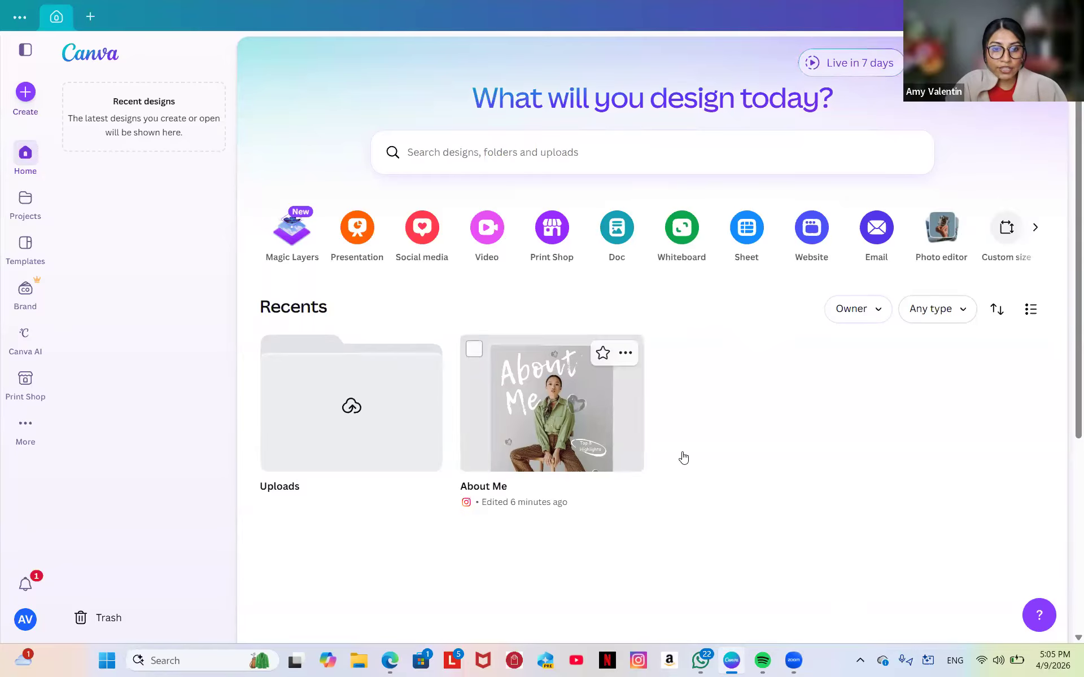
Go to Projects, where Recents lists the About Me design and the Uploads folder.
left_click(18, 212)
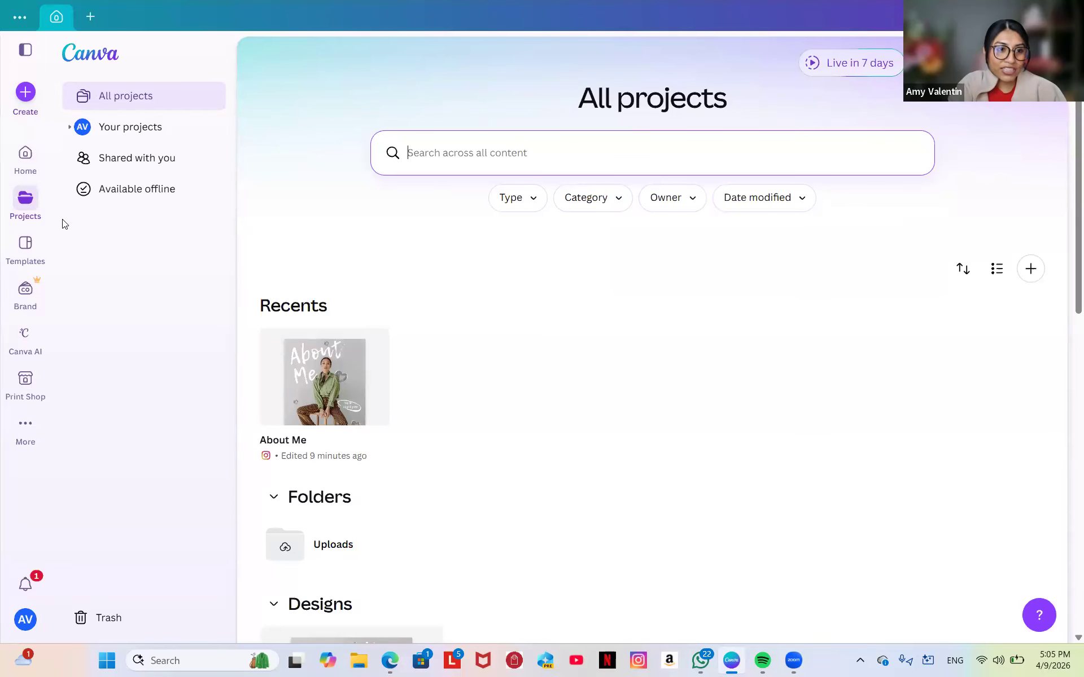
Switch to Templates and browse the gallery of About Me, Creative Portfolio and Course Workbook designs.
left_click(26, 243)
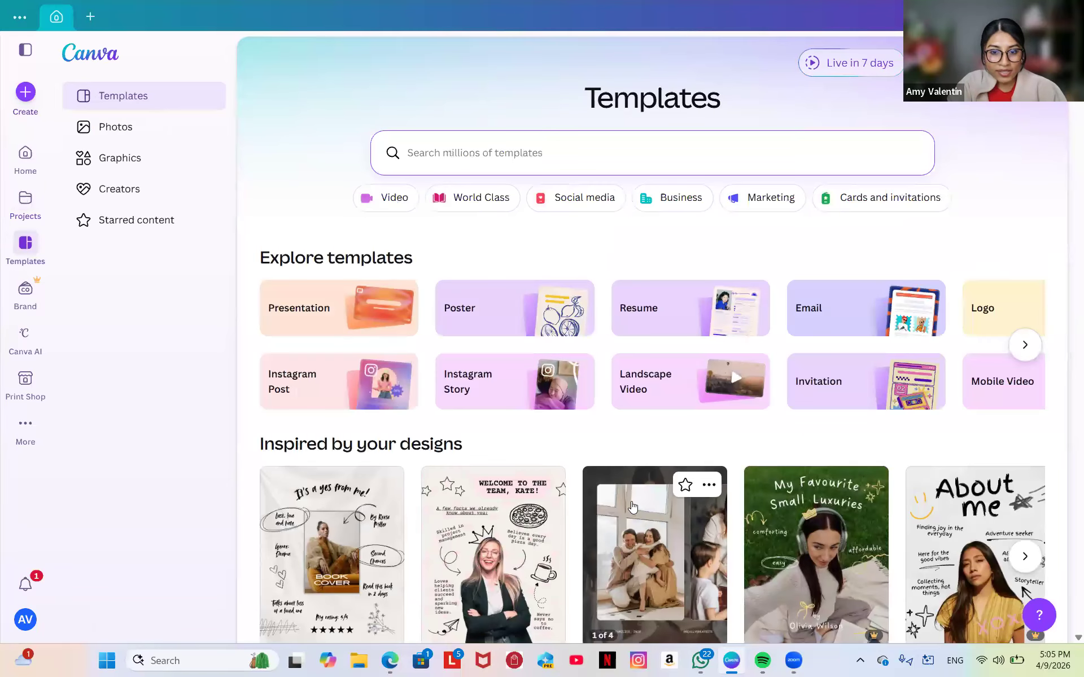
scroll(632, 507, "down", 3)
scroll(632, 507, "down", 10)
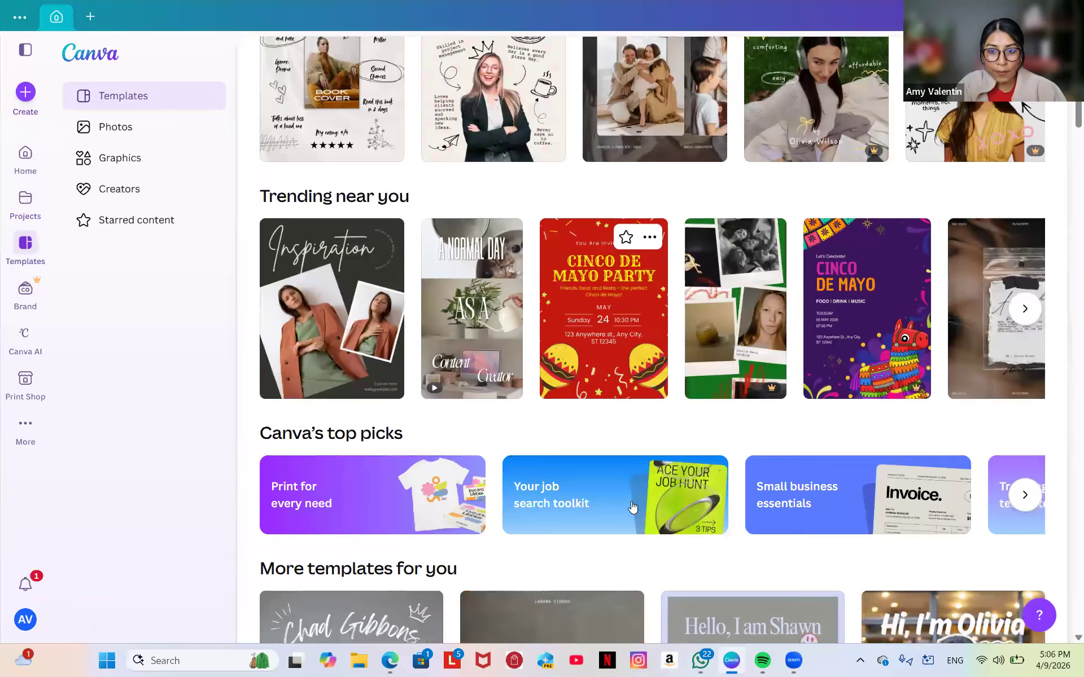
scroll(632, 507, "up", 8)
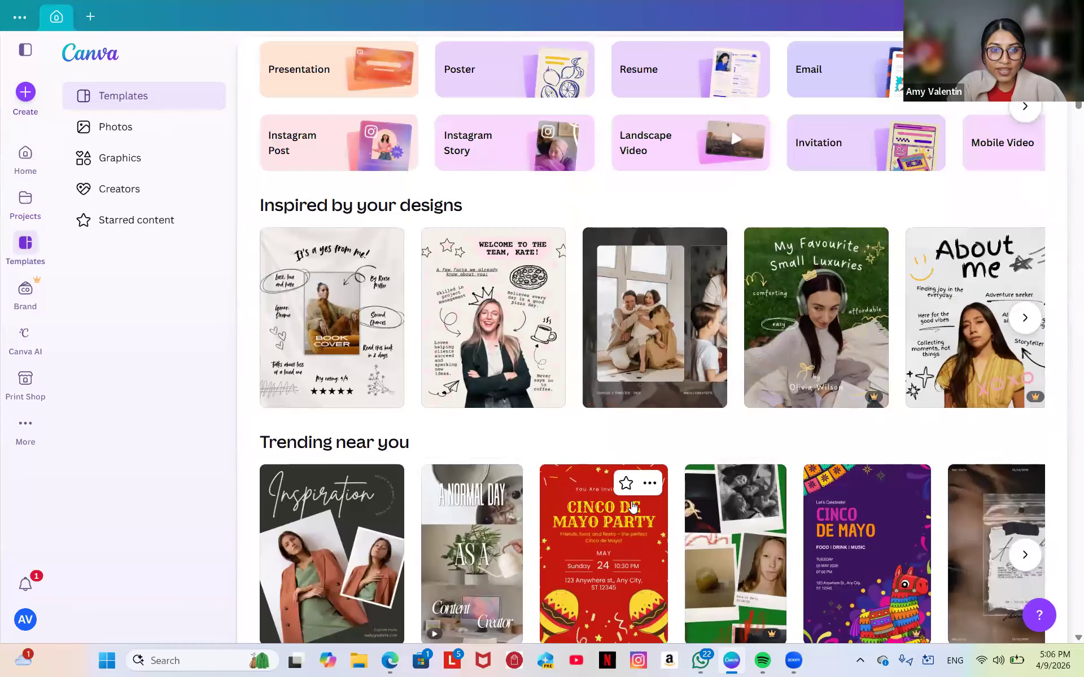
scroll(631, 501, "down", 12)
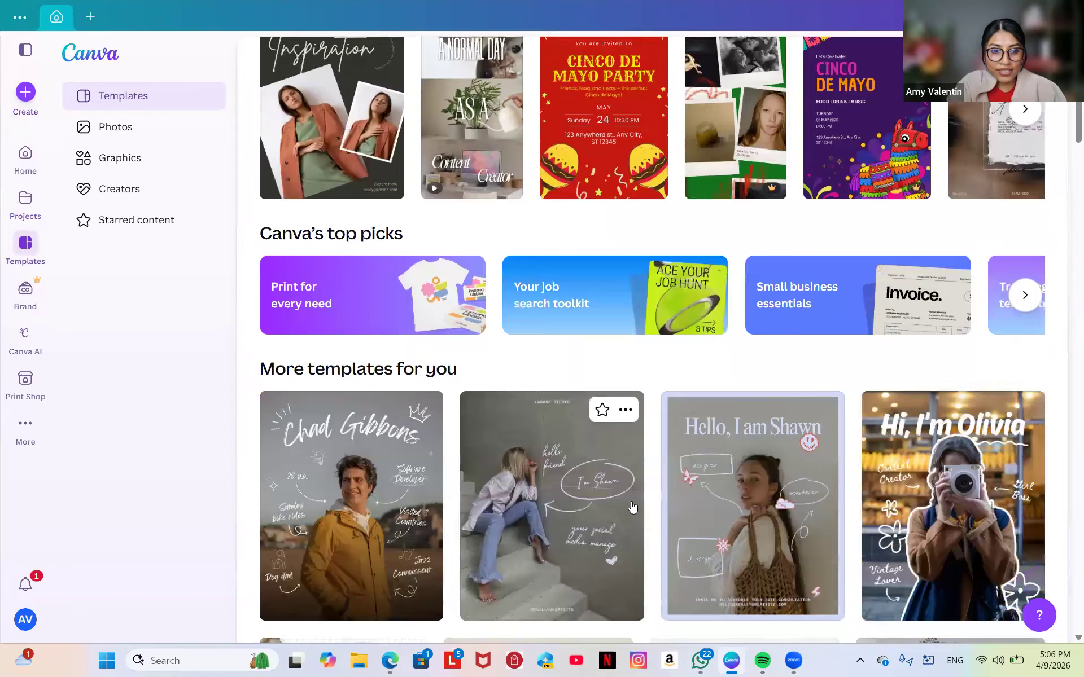
scroll(633, 507, "down", 12)
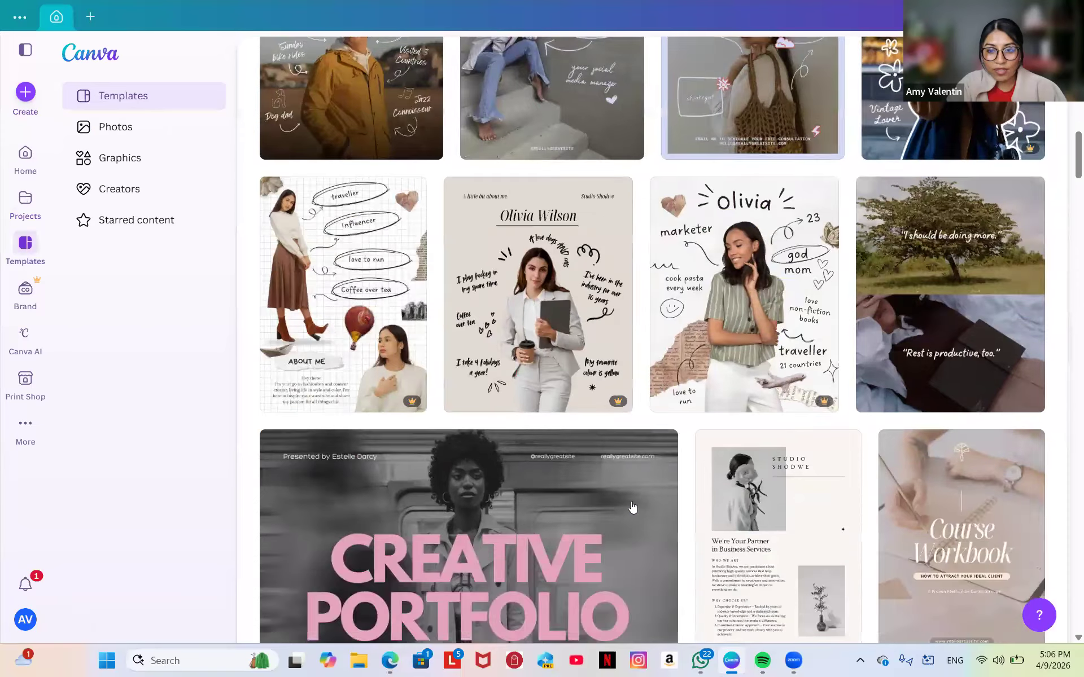
scroll(633, 507, "down", 8)
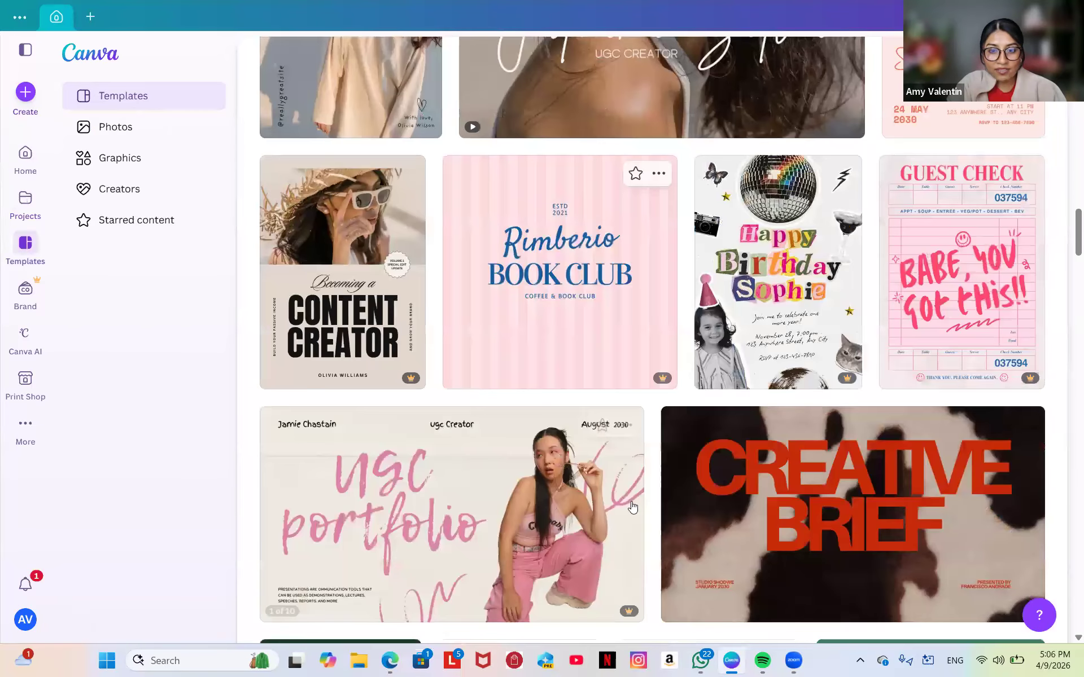
scroll(632, 507, "down", 10)
scroll(633, 507, "up", 15)
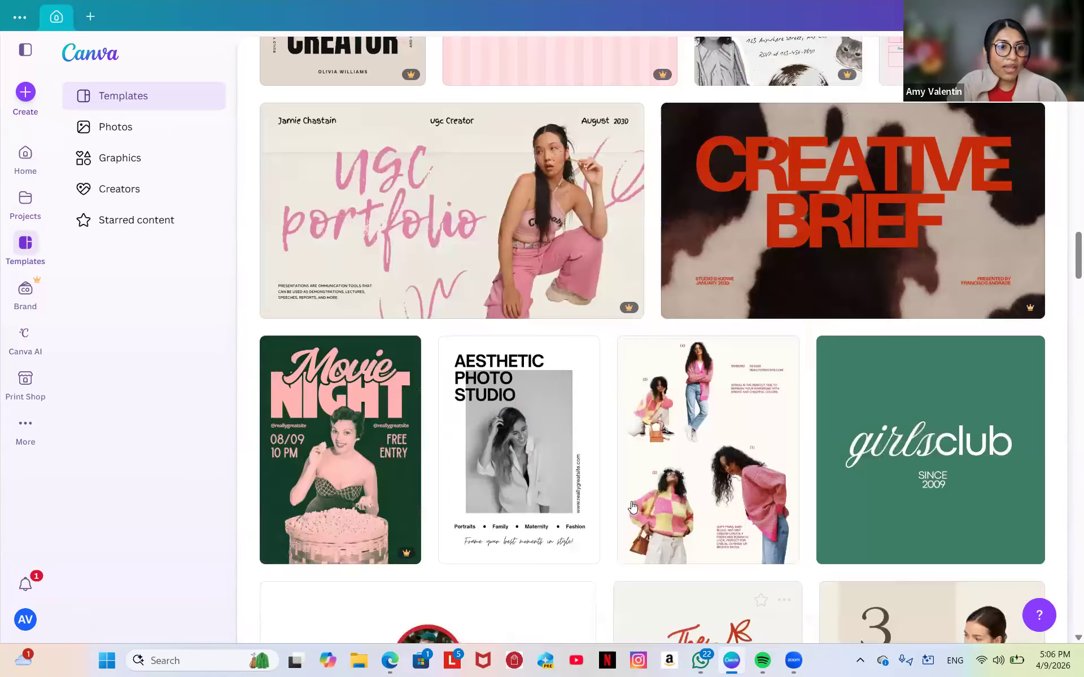
scroll(633, 507, "up", 13)
scroll(637, 337, "down", 3)
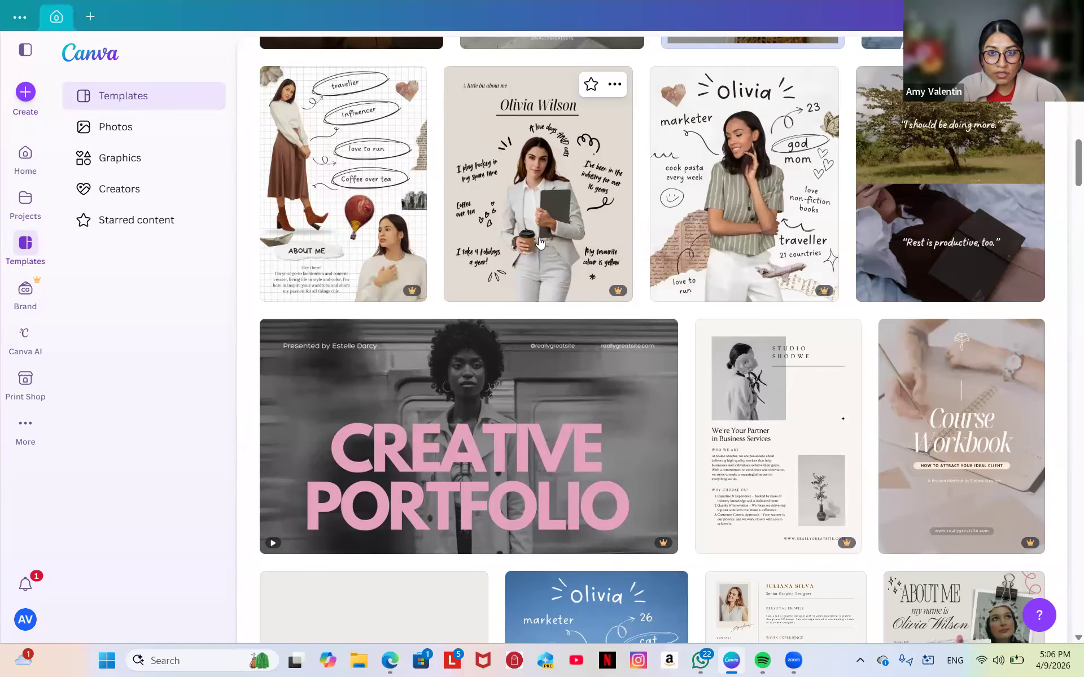
scroll(755, 246, "up", 5)
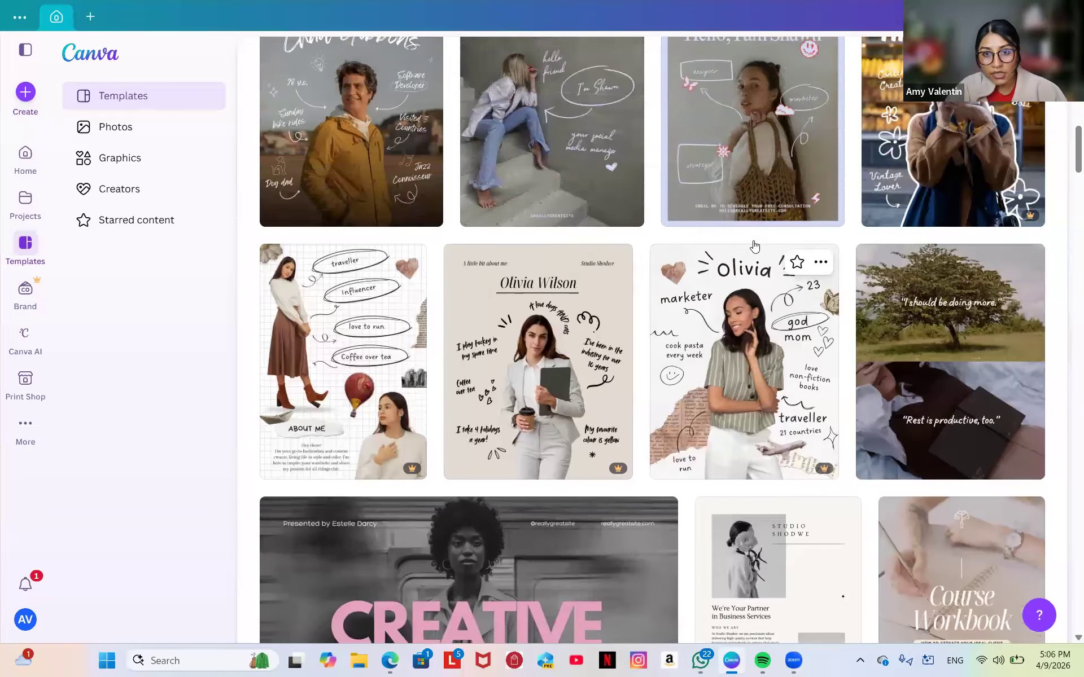
scroll(755, 247, "up", 3)
scroll(755, 243, "down", 6)
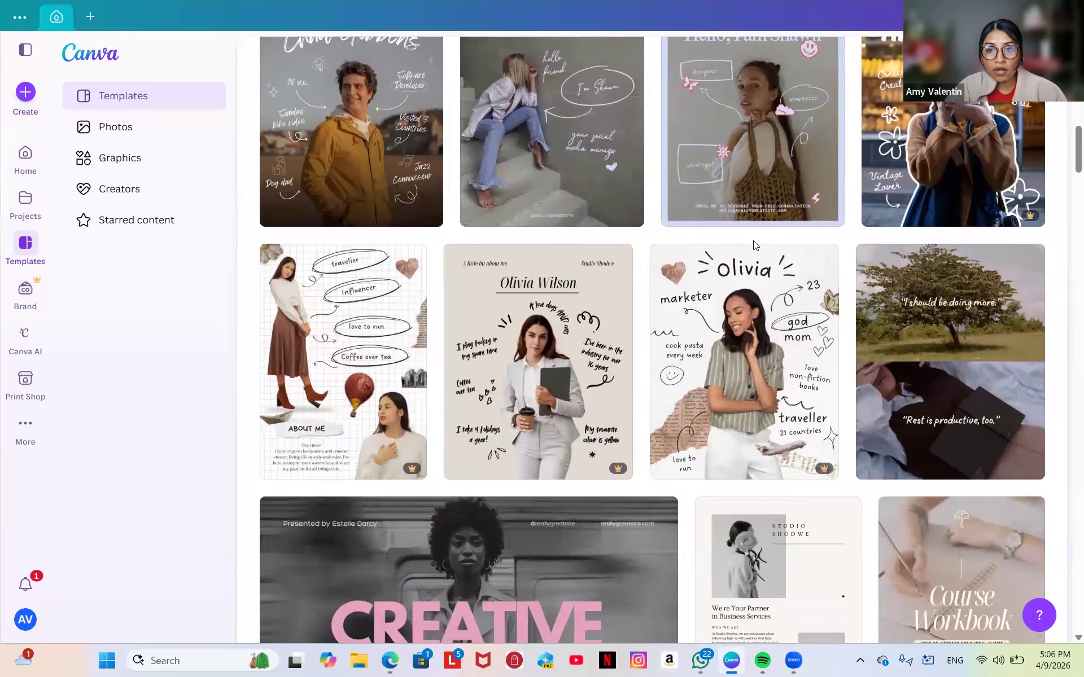
scroll(755, 232, "down", 2)
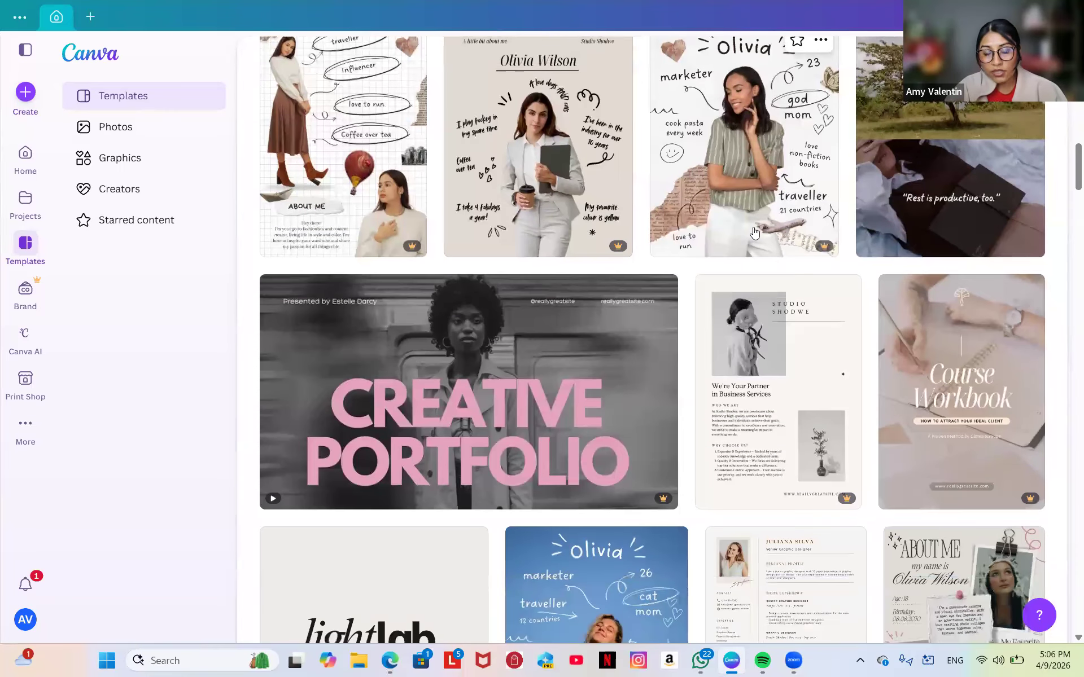
scroll(755, 233, "down", 2)
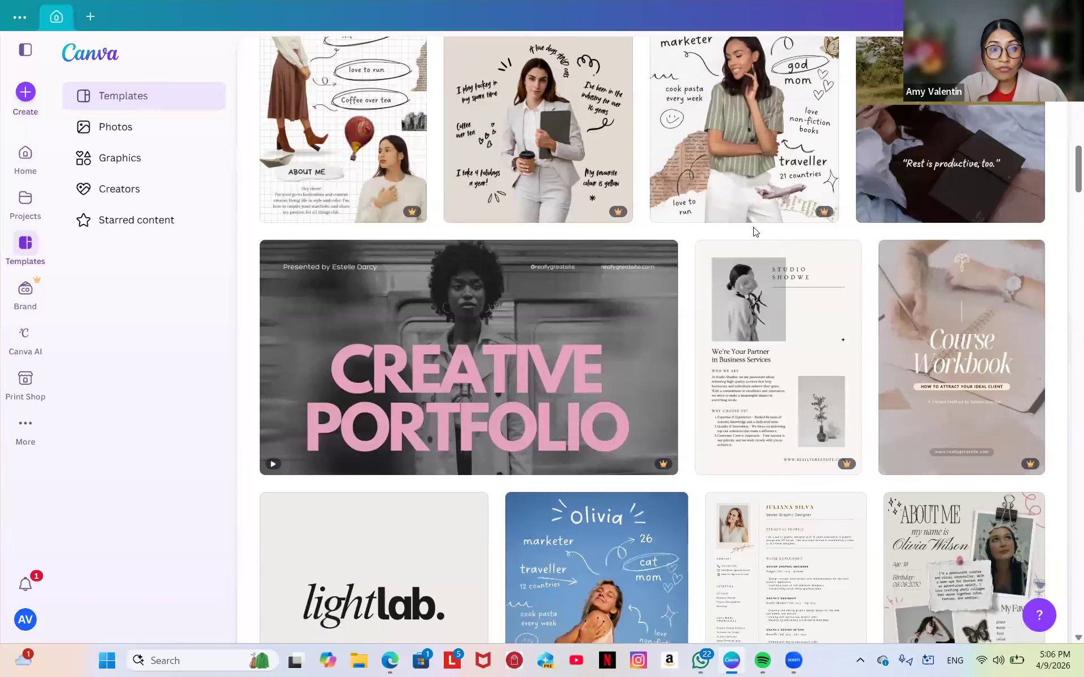
scroll(755, 232, "down", 2)
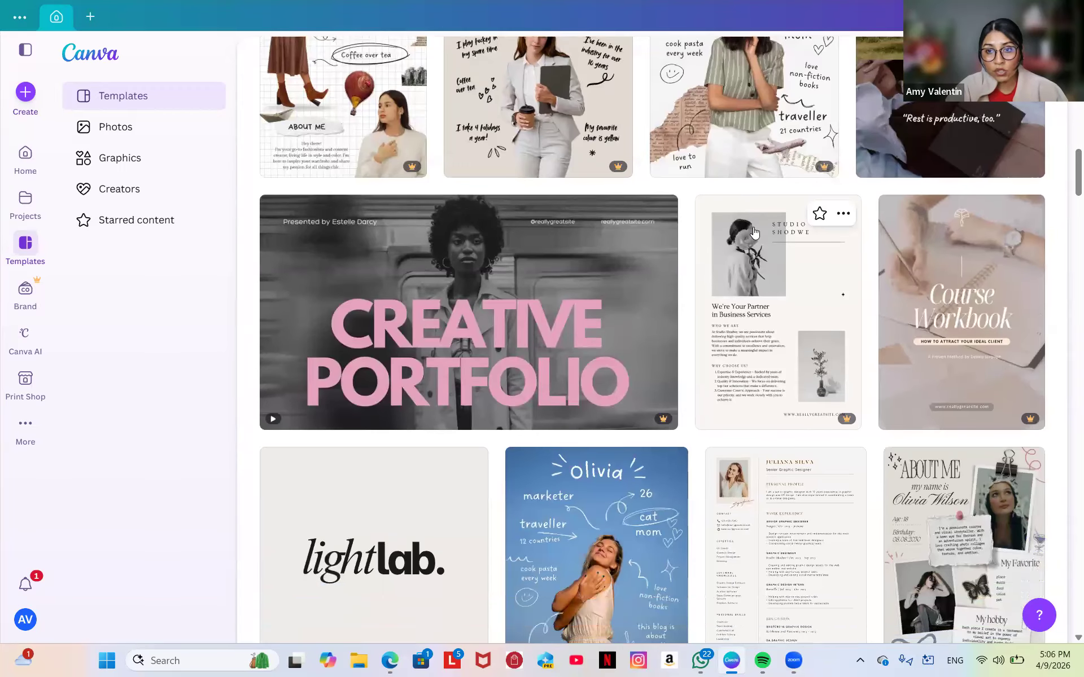
scroll(755, 231, "down", 1)
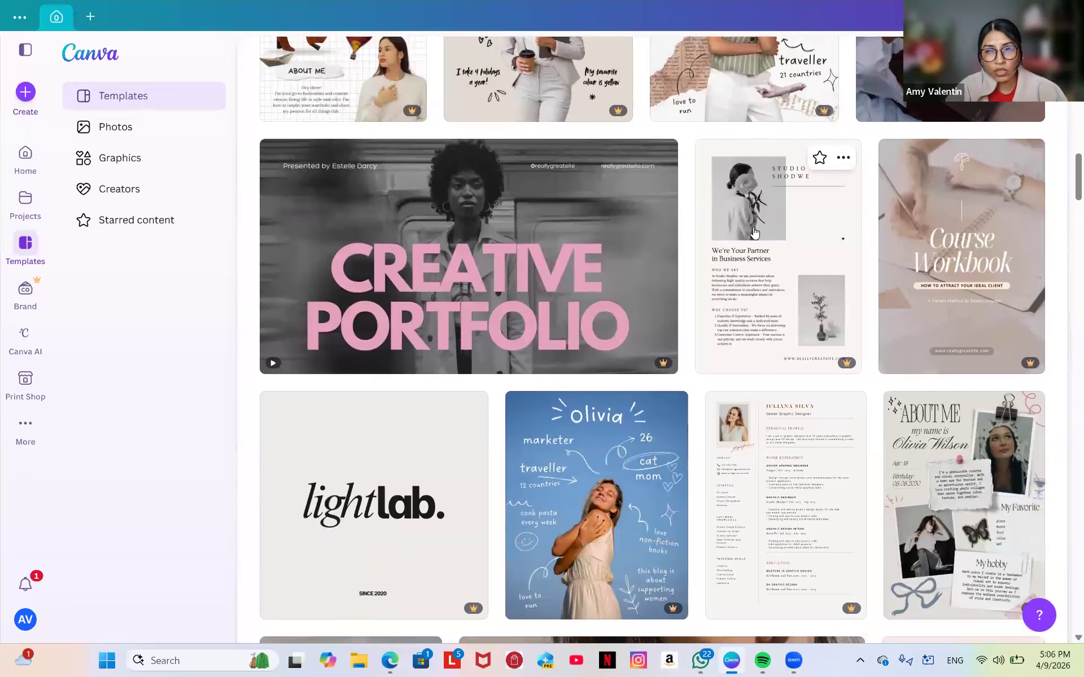
scroll(755, 232, "down", 2)
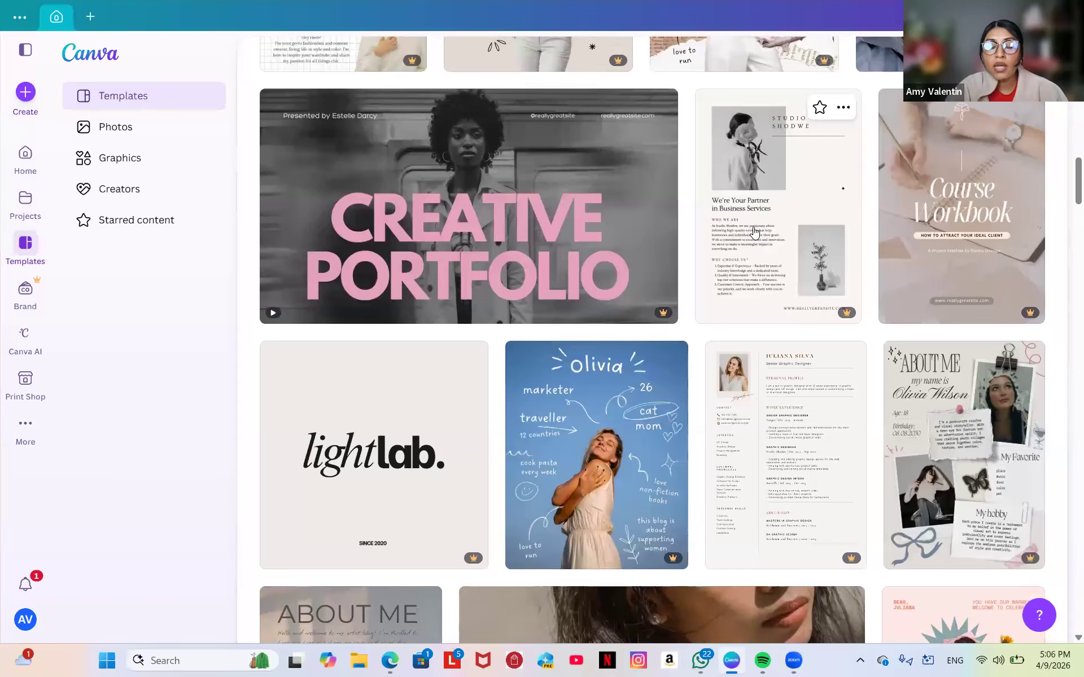
scroll(755, 231, "down", 4)
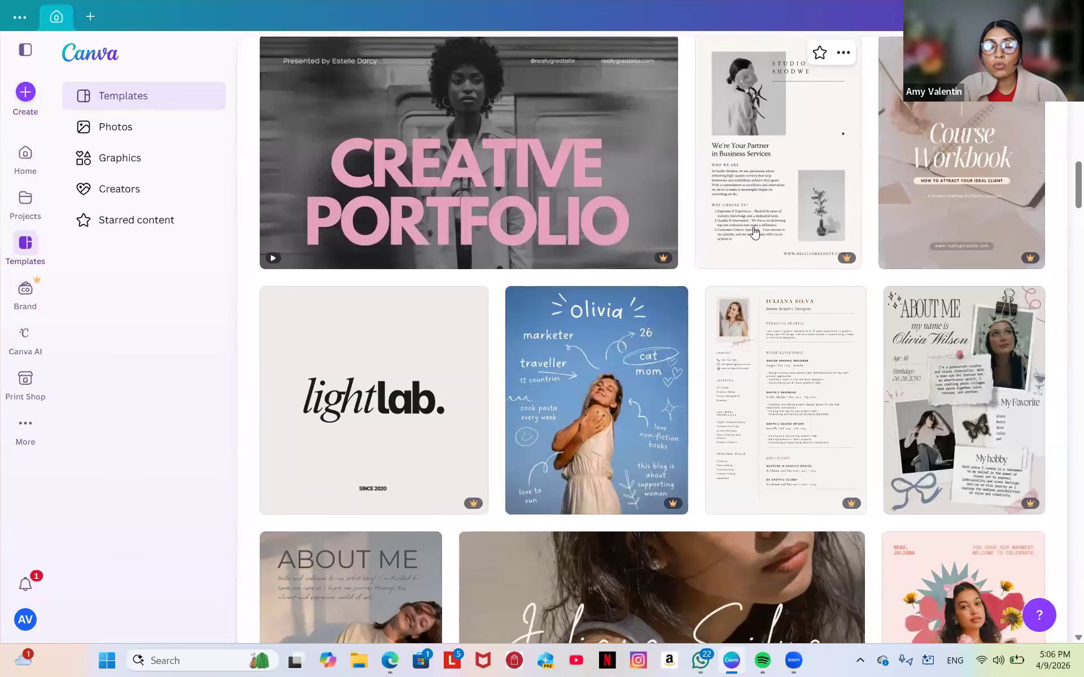
scroll(755, 231, "down", 10)
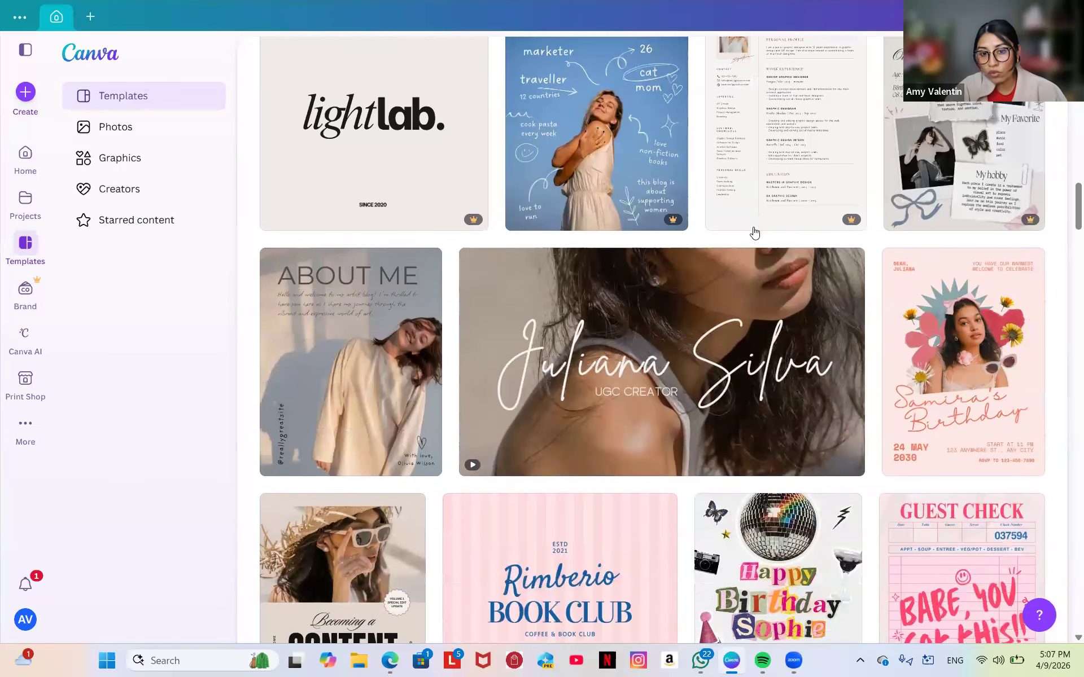
scroll(755, 231, "down", 4)
scroll(754, 232, "up", 12)
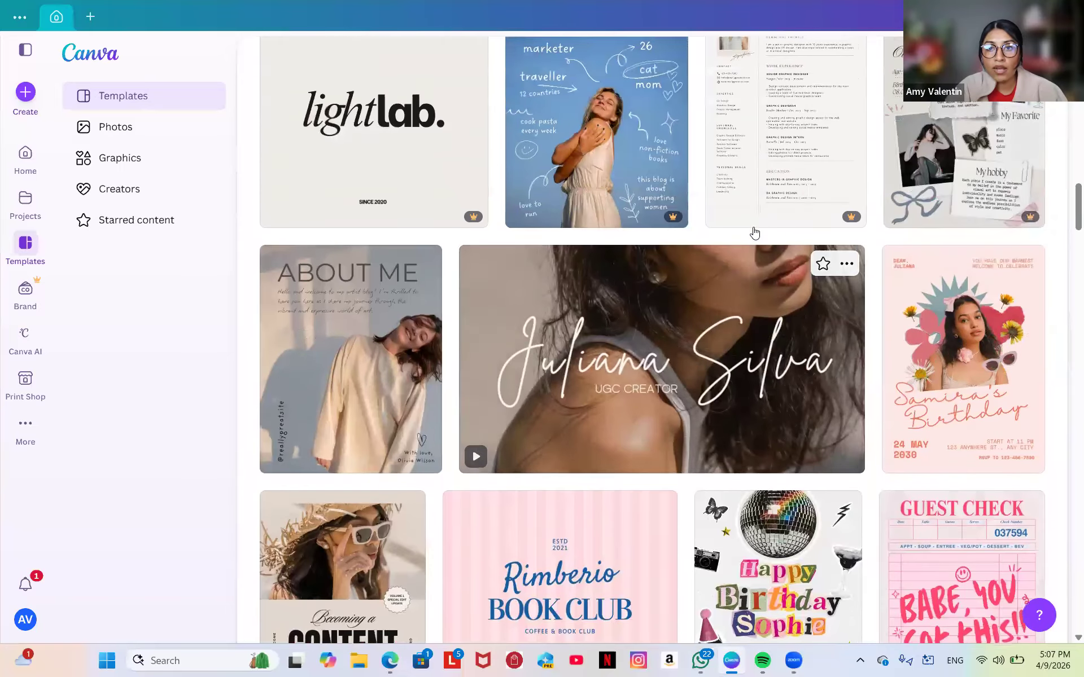
scroll(755, 231, "up", 12)
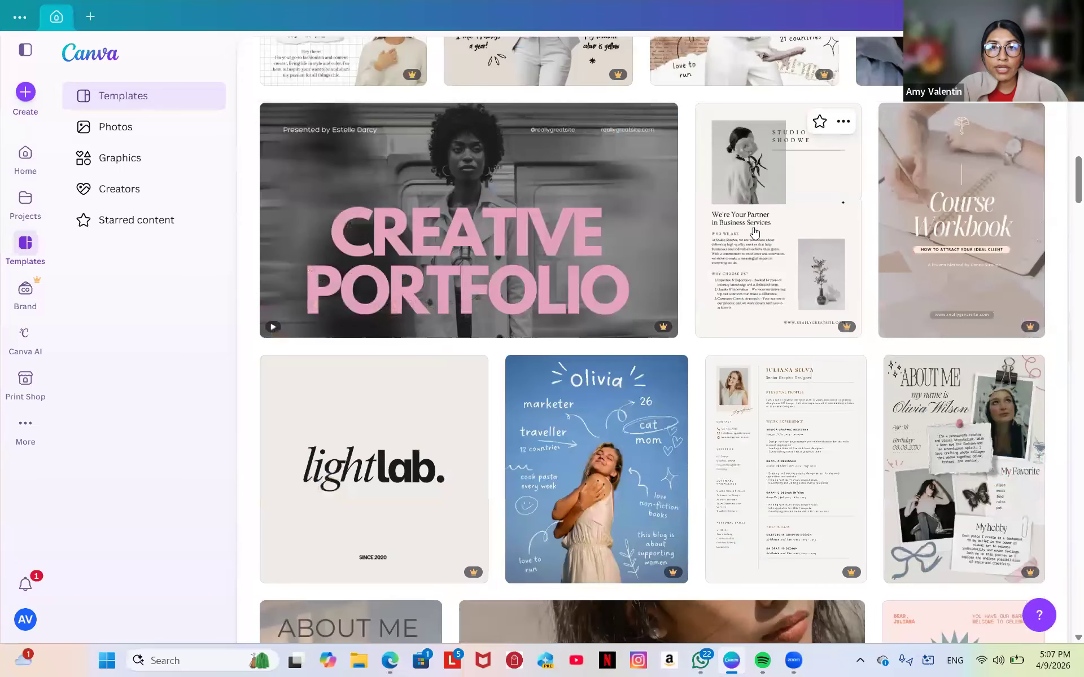
scroll(754, 232, "up", 5)
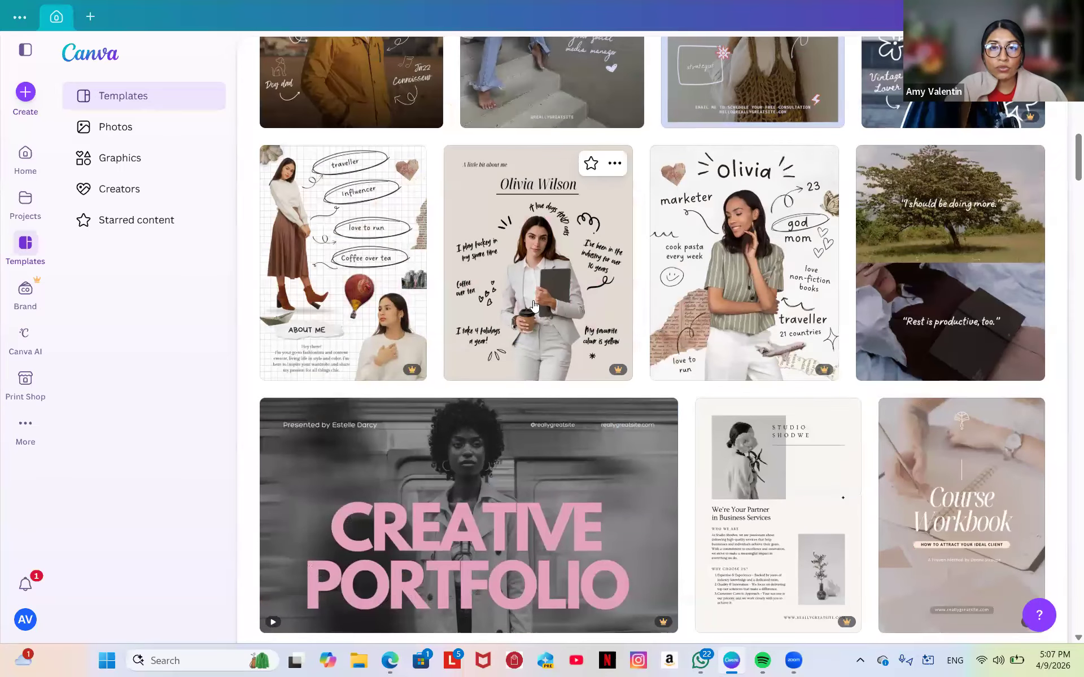
Preview the beige illustrative template, then open the scrapbook 'Olivia' About Me post details (1080 × 1350 px).
left_click(534, 304)
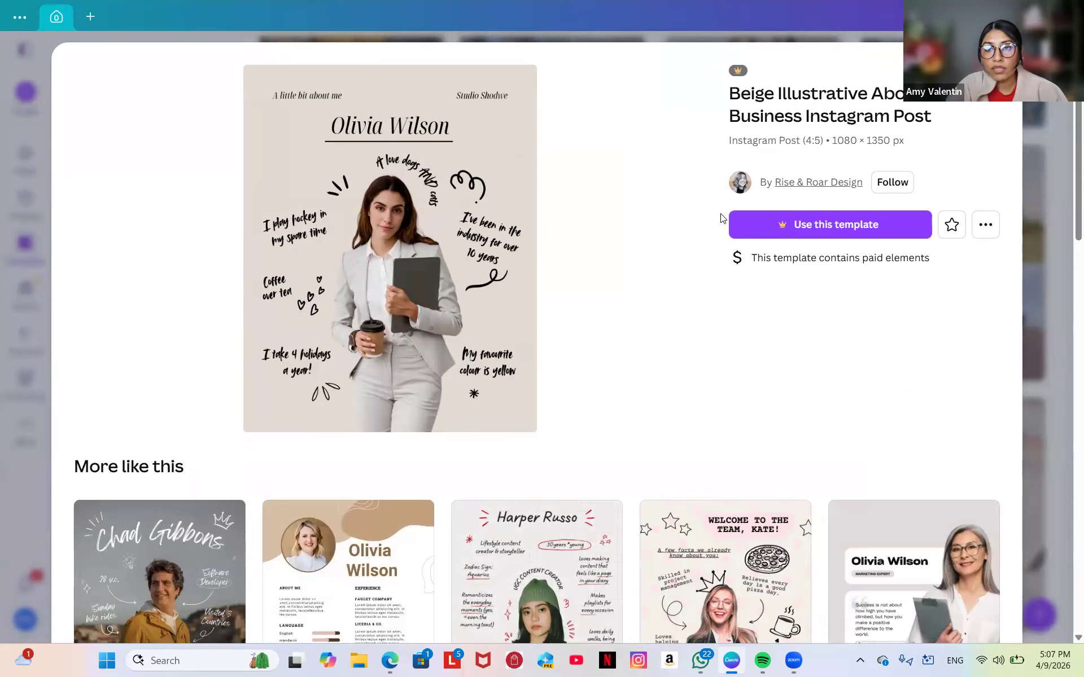
left_click(902, 225)
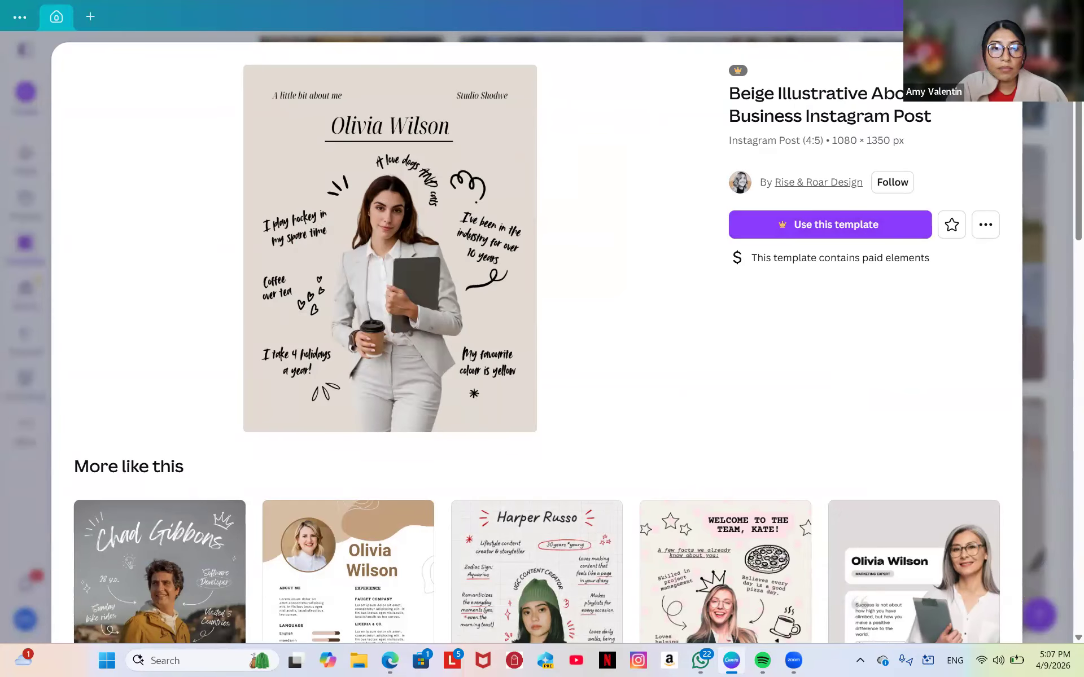
key("Escape")
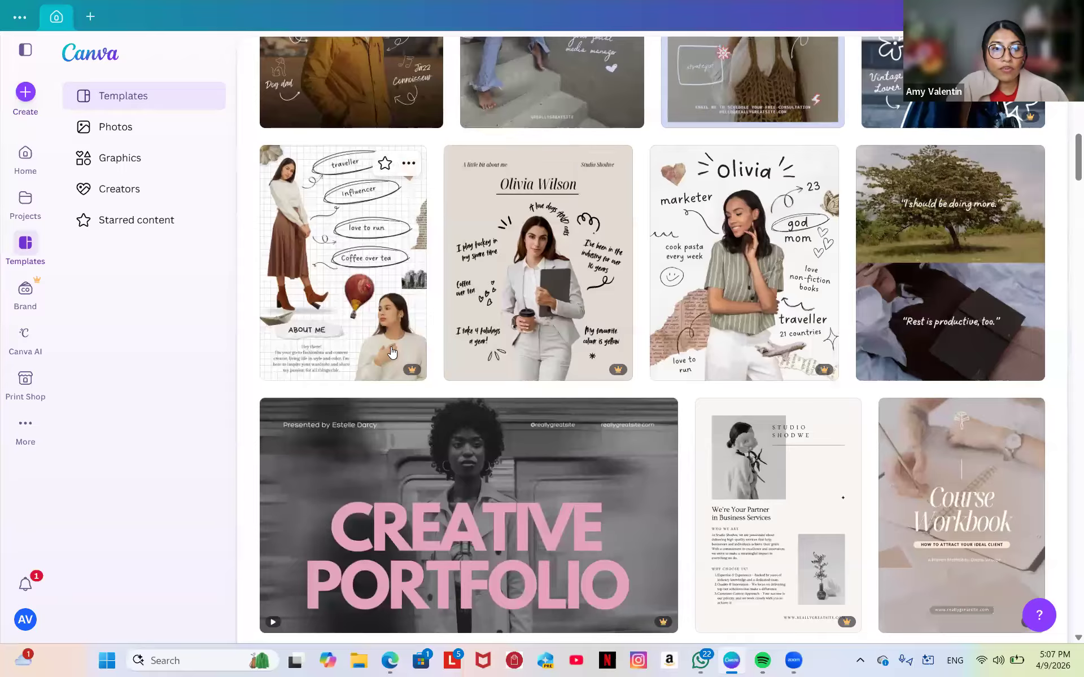
scroll(392, 353, "up", 3)
scroll(392, 352, "down", 5)
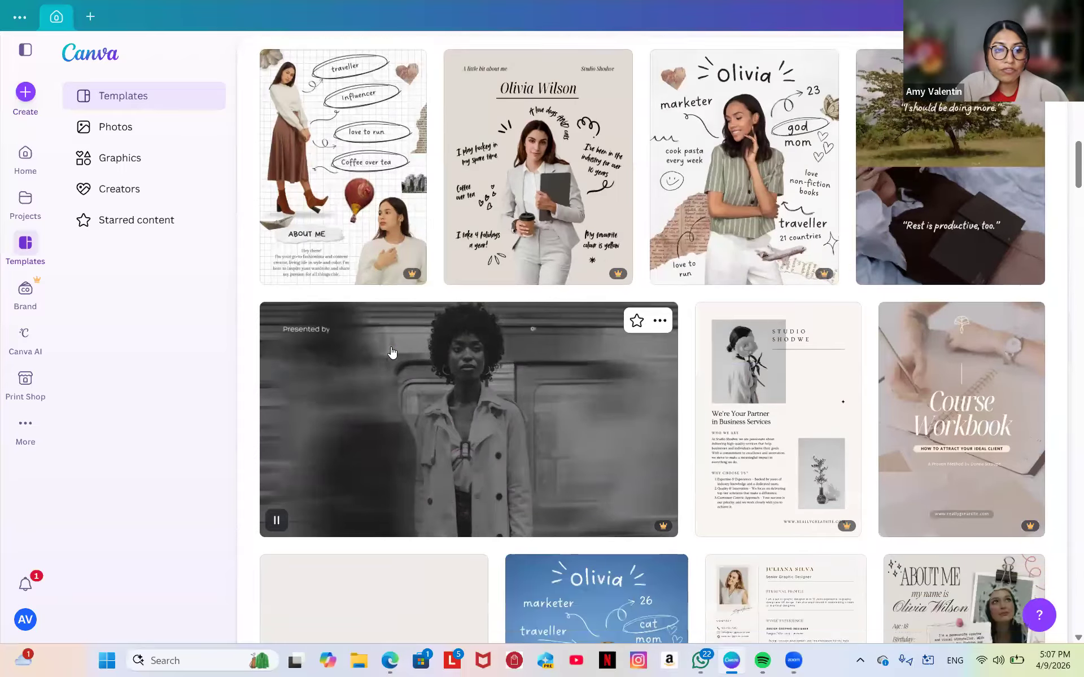
scroll(393, 353, "down", 1)
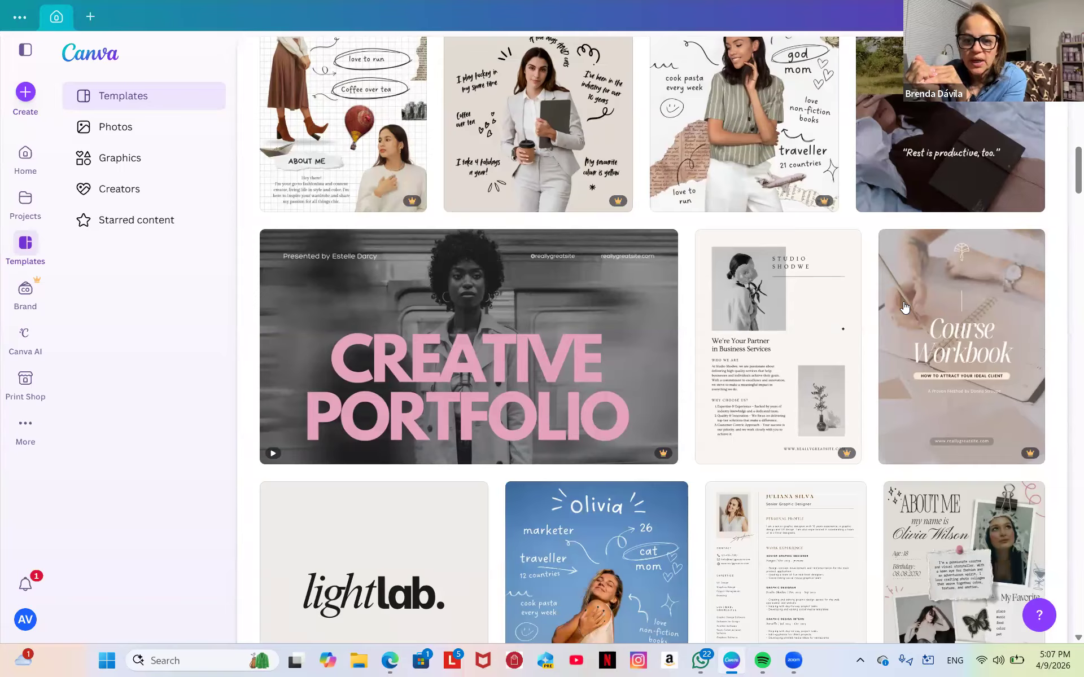
key("XF86AudioRaiseVolume")
key("XF86AudioRaiseVolume")
key("XF86AudioRaiseVolume")
key("XF86AudioRaiseVolume")
key("XF86AudioRaiseVolume")
key("XF86AudioRaiseVolume")
key("XF86AudioRaiseVolume")
key("XF86AudioRaiseVolume")
key("XF86AudioRaiseVolume")
key("XF86AudioRaiseVolume")
key("XF86AudioRaiseVolume")
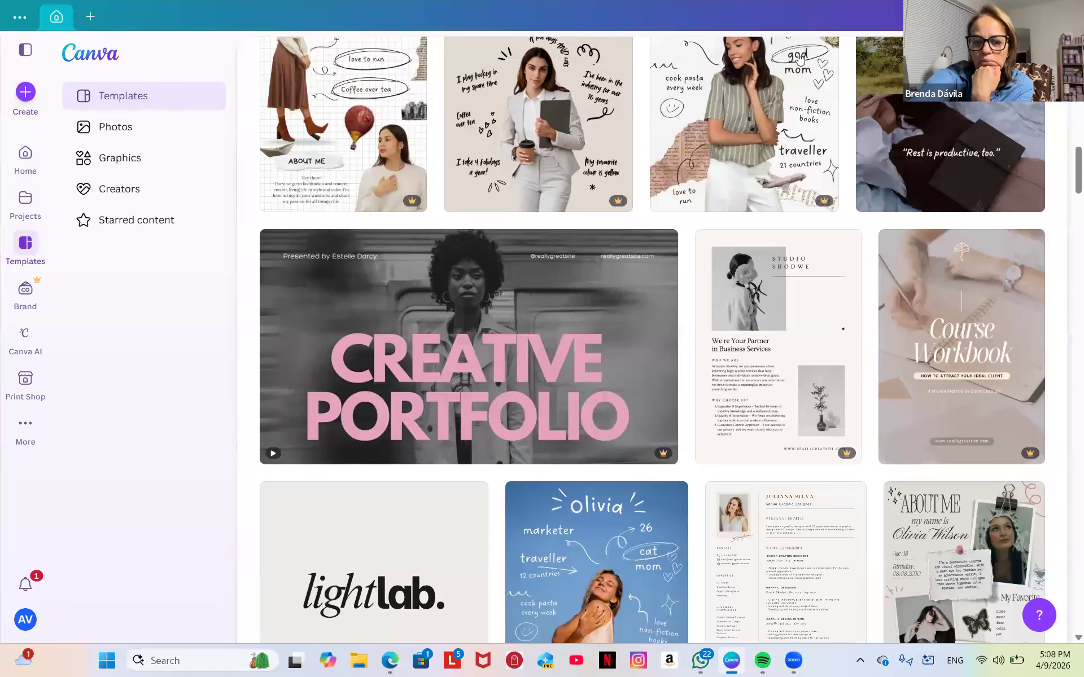
left_click(800, 58)
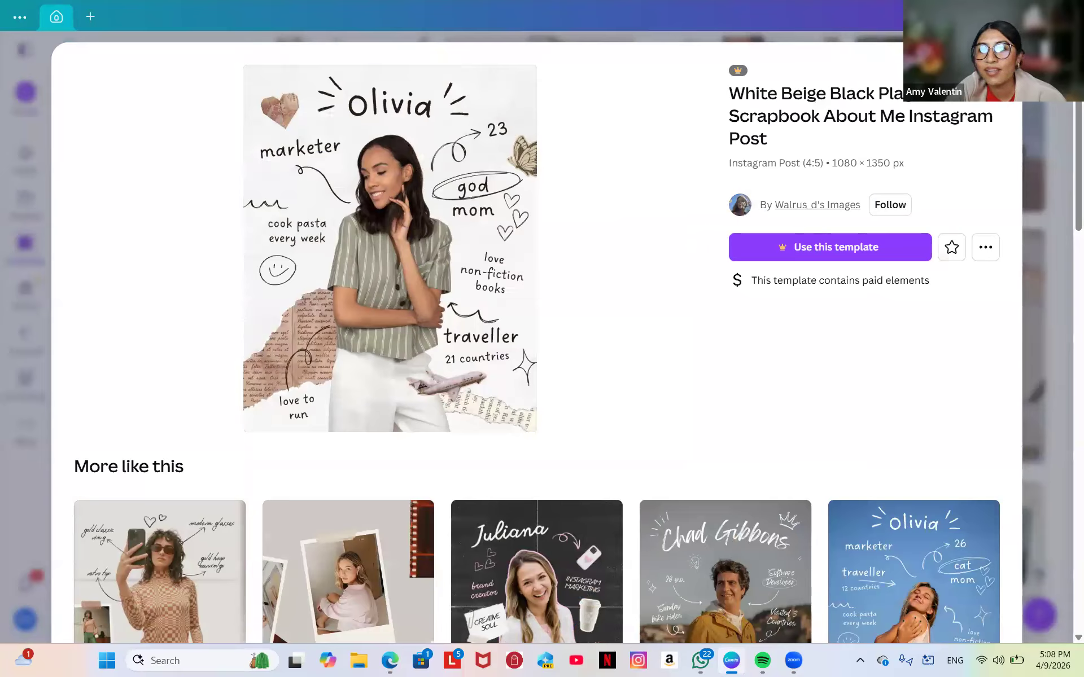
Close the template details, return to the top of Templates, and bring up Create a design.
left_click(40, 126)
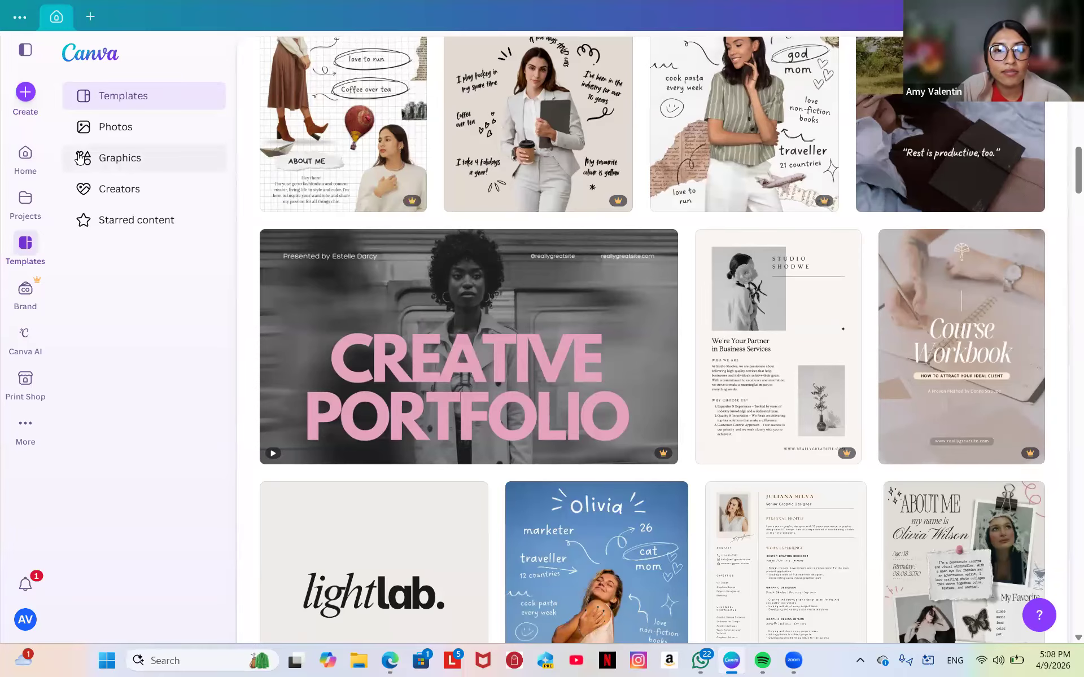
scroll(356, 191, "up", 3)
scroll(356, 191, "up", 15)
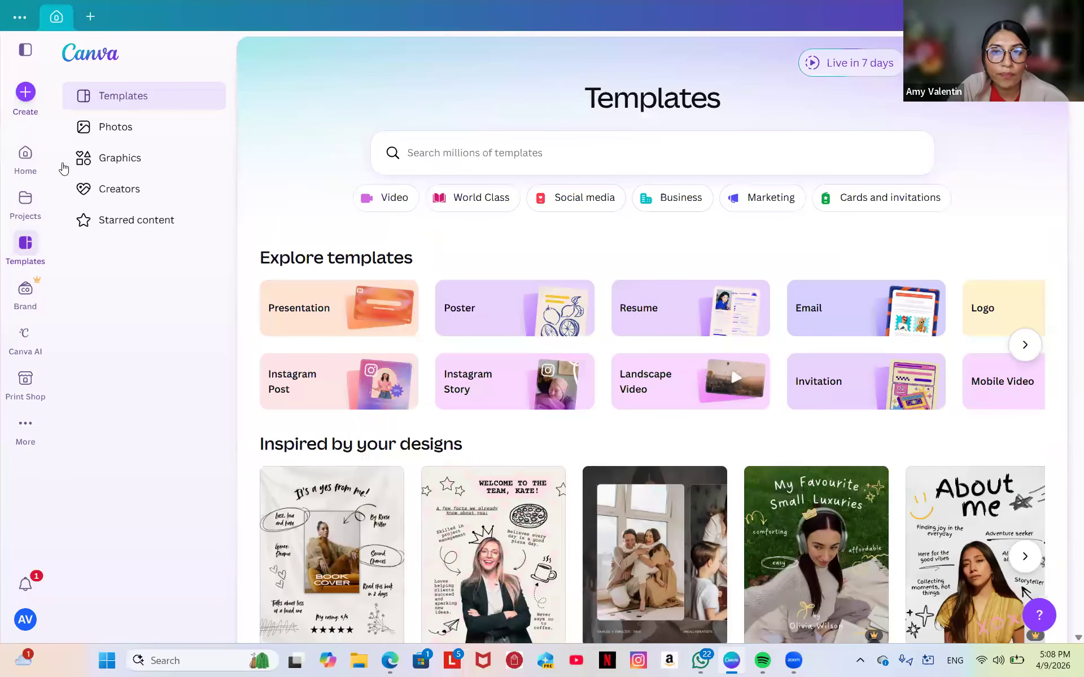
left_click(25, 93)
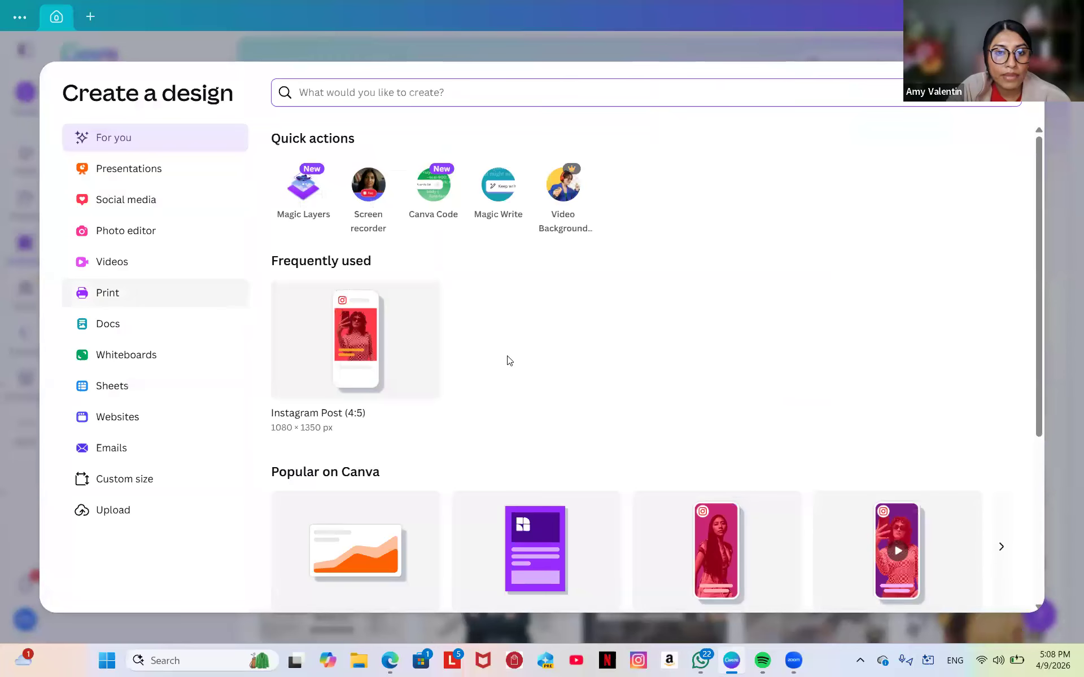
Start a blank presentation from the Presentations category.
left_click(139, 181)
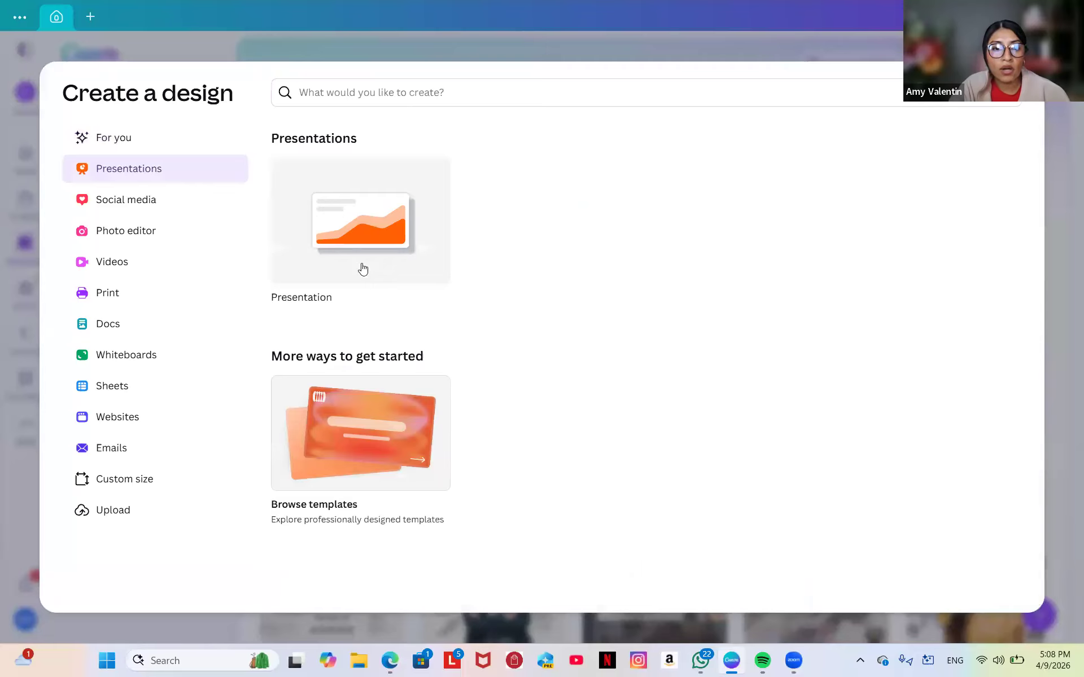
left_click(394, 236)
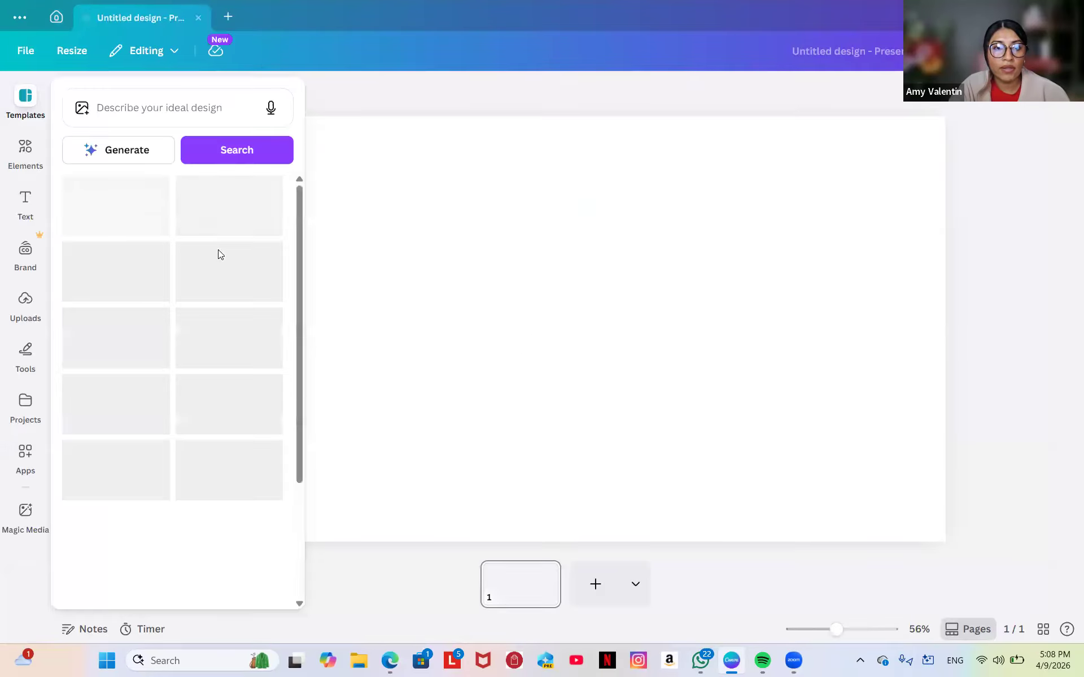
scroll(181, 411, "down", 2)
scroll(181, 411, "down", 10)
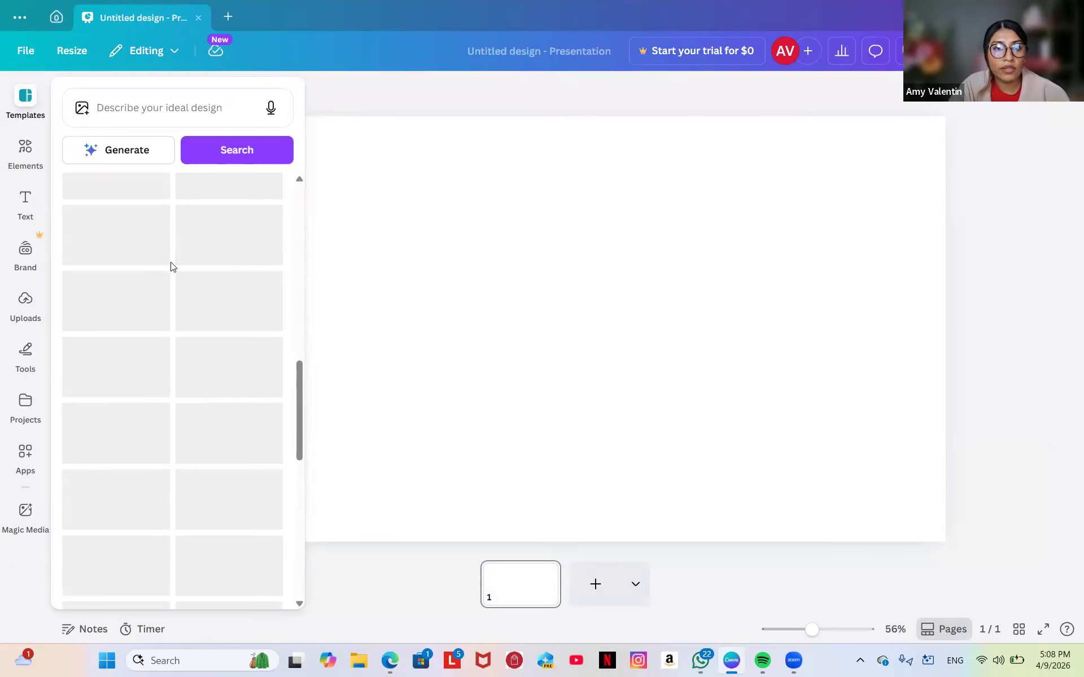
Discard that presentation and start a blank 1080 × 1920 px Instagram Story from Social media.
left_click(56, 17)
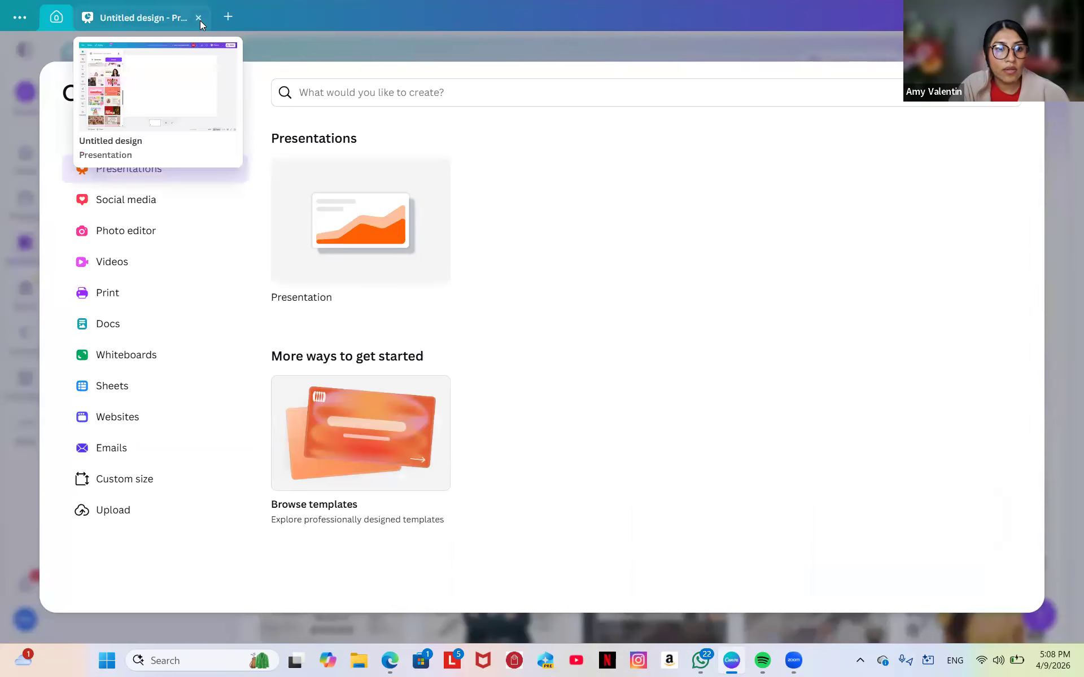
left_click(200, 21)
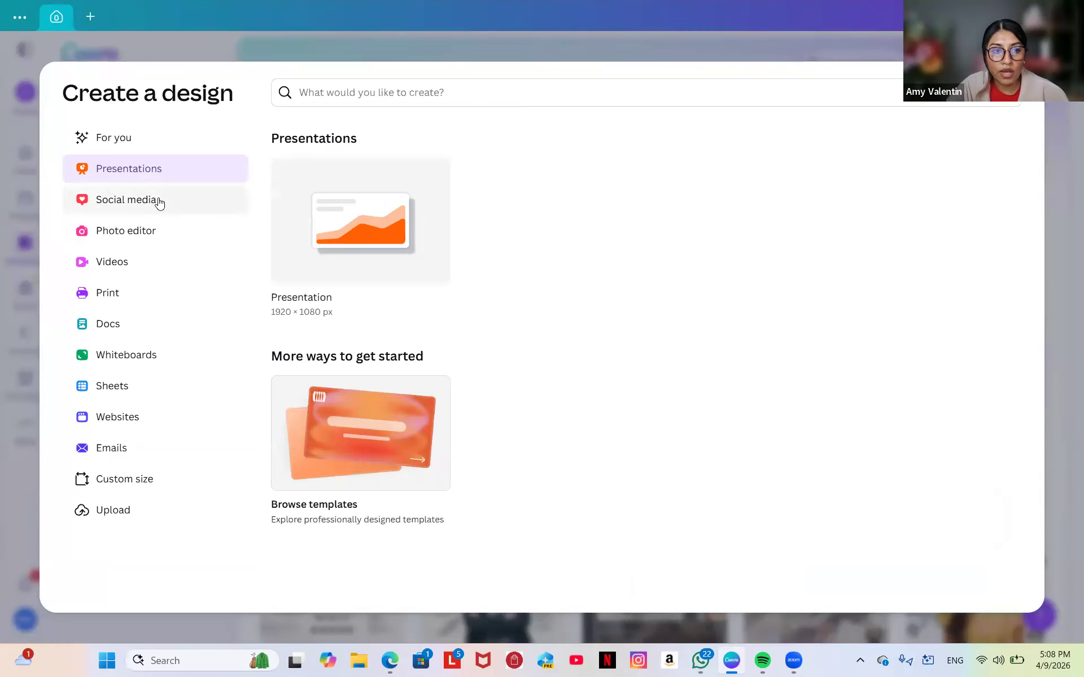
left_click(189, 207)
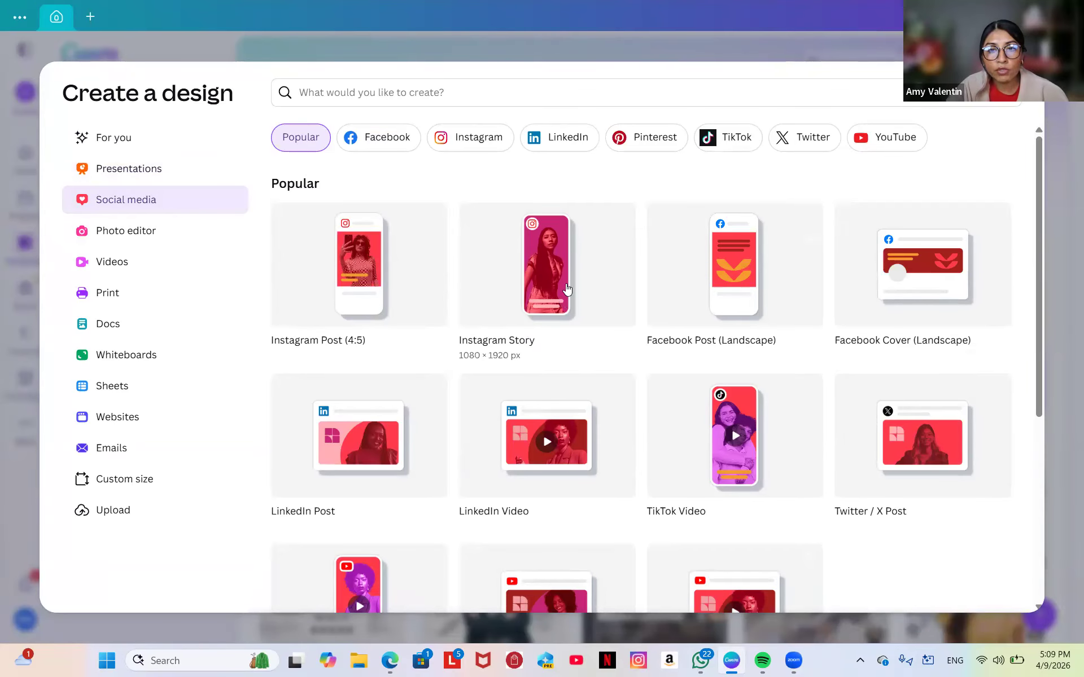
left_click(551, 251)
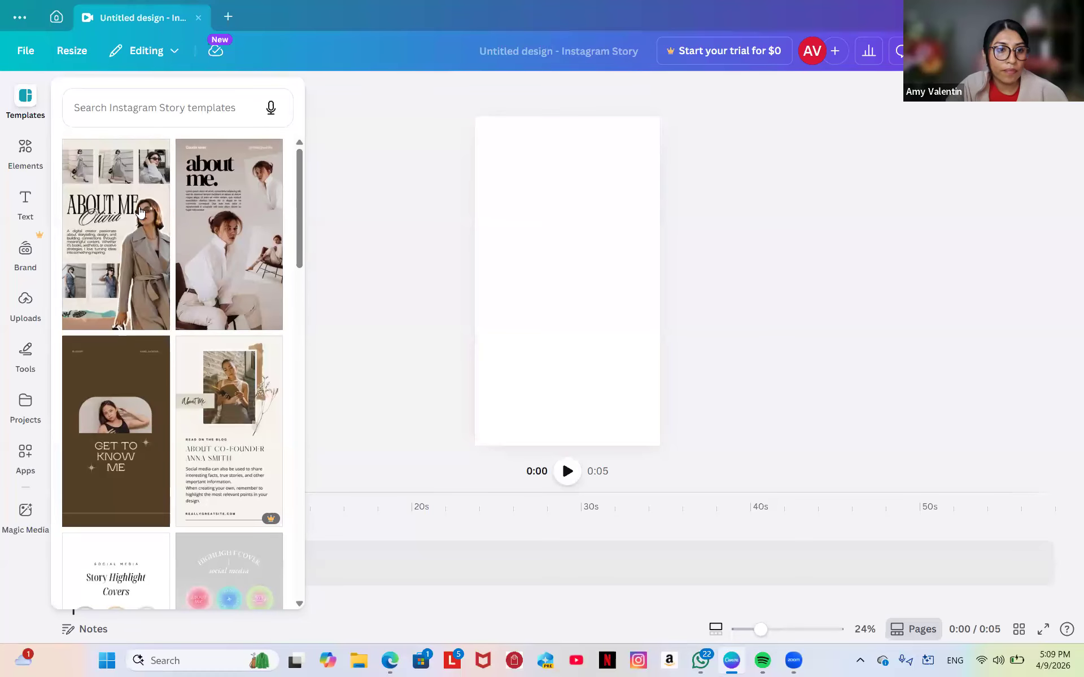
scroll(134, 320, "down", 6)
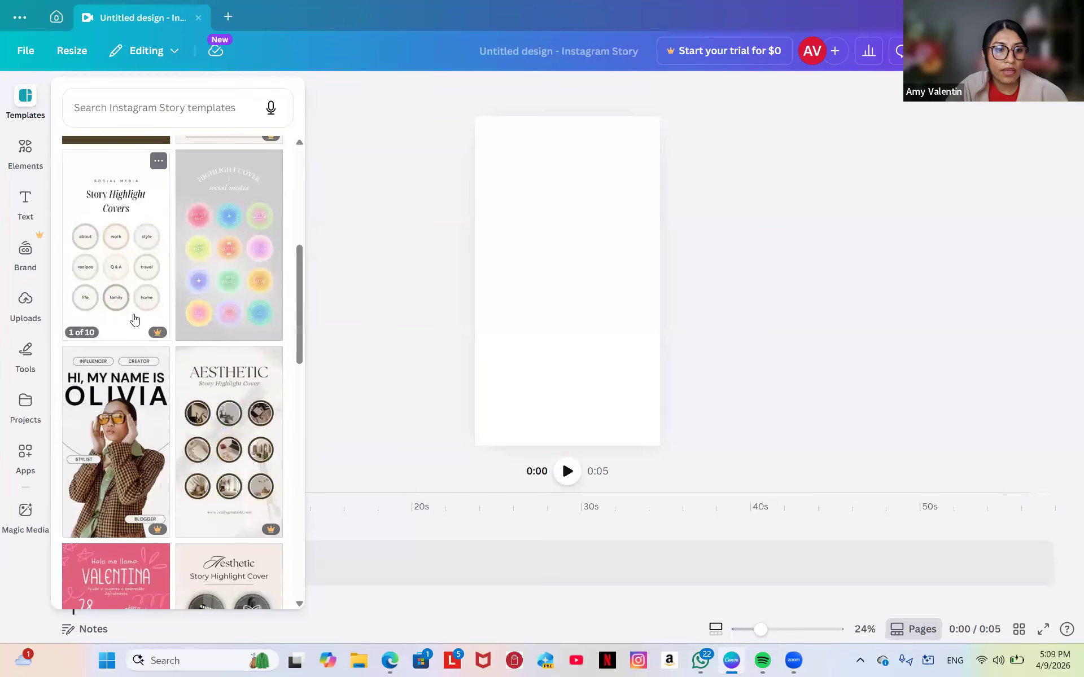
scroll(135, 320, "down", 4)
scroll(135, 320, "down", 5)
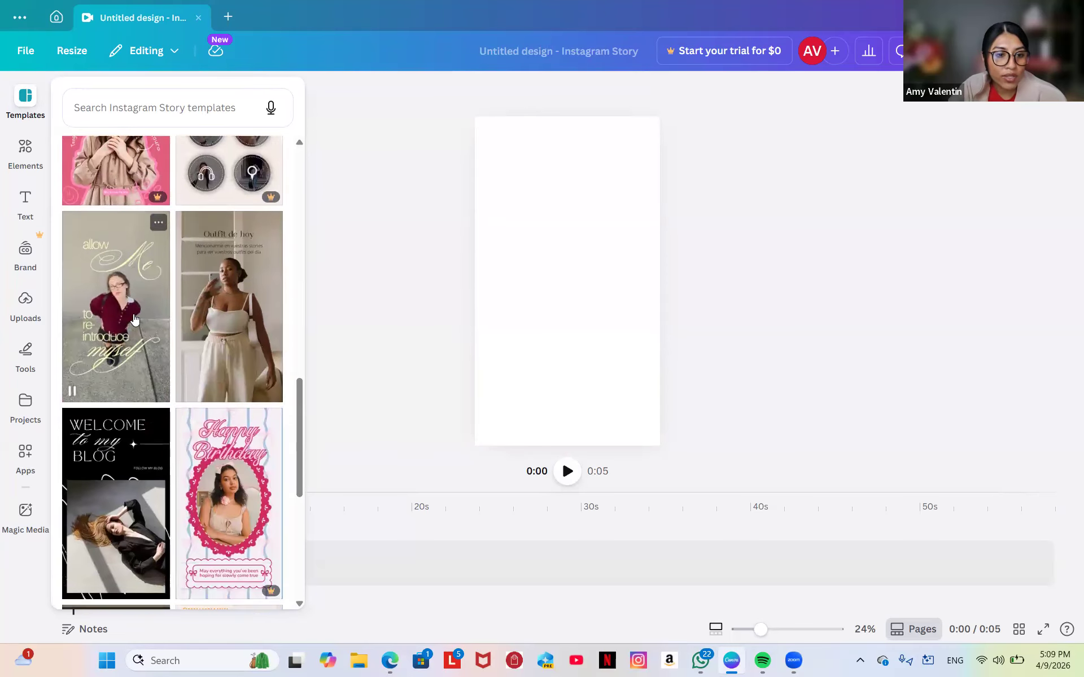
scroll(134, 320, "down", 15)
scroll(135, 320, "up", 20)
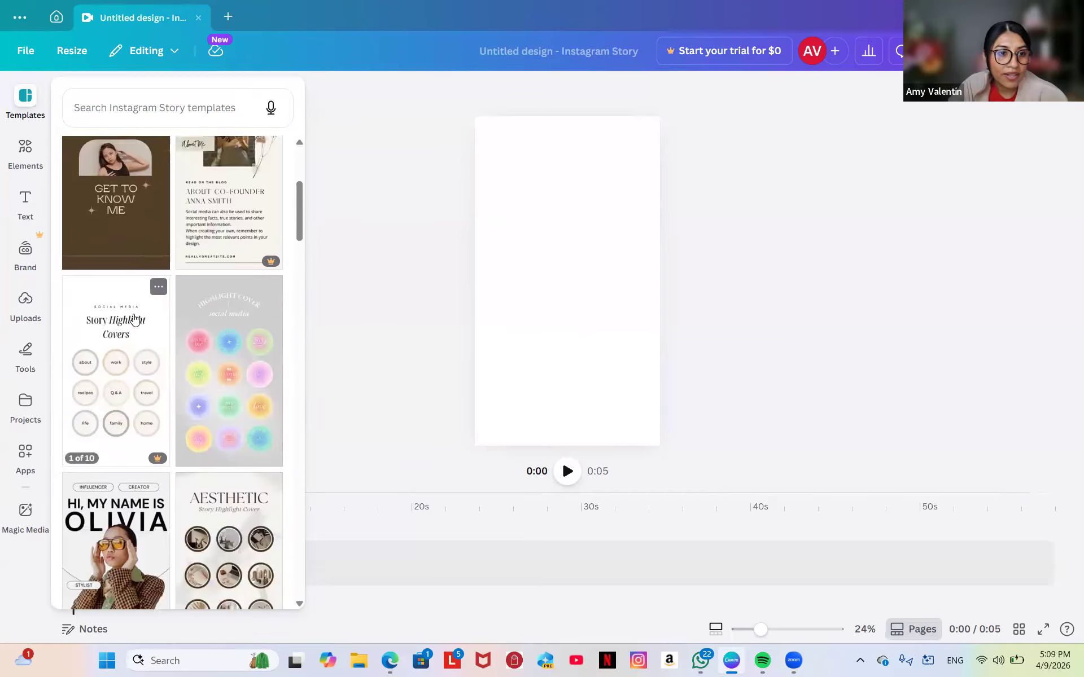
scroll(134, 320, "up", 3)
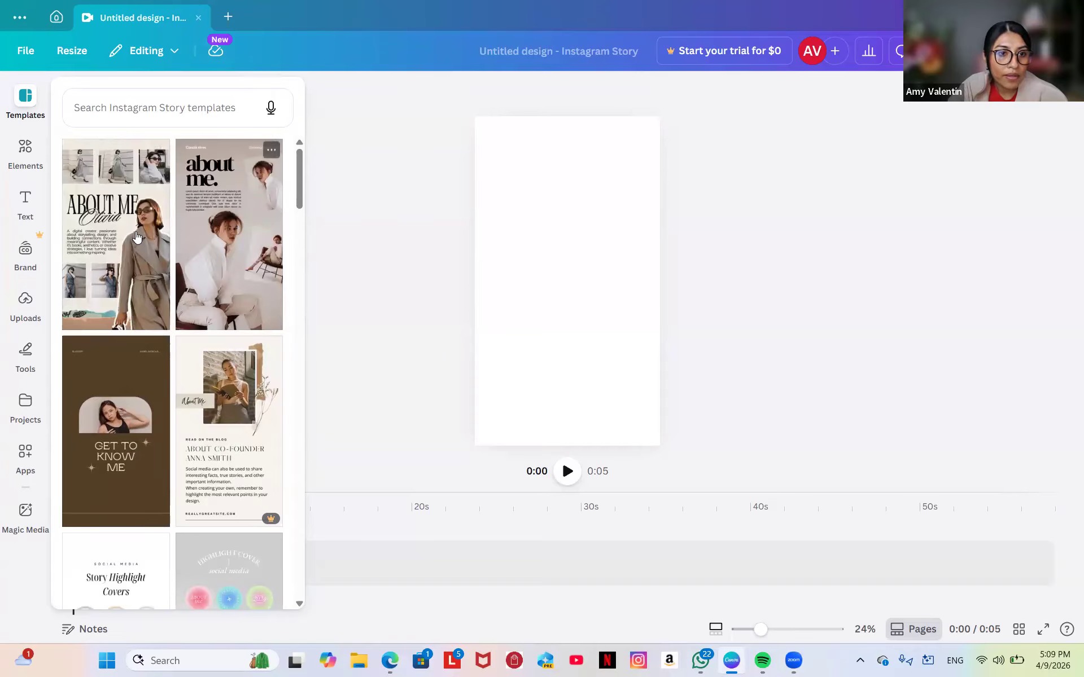
Apply the Beige and Black Minimalist Collage 'about me.' template to the blank story.
left_click(226, 268)
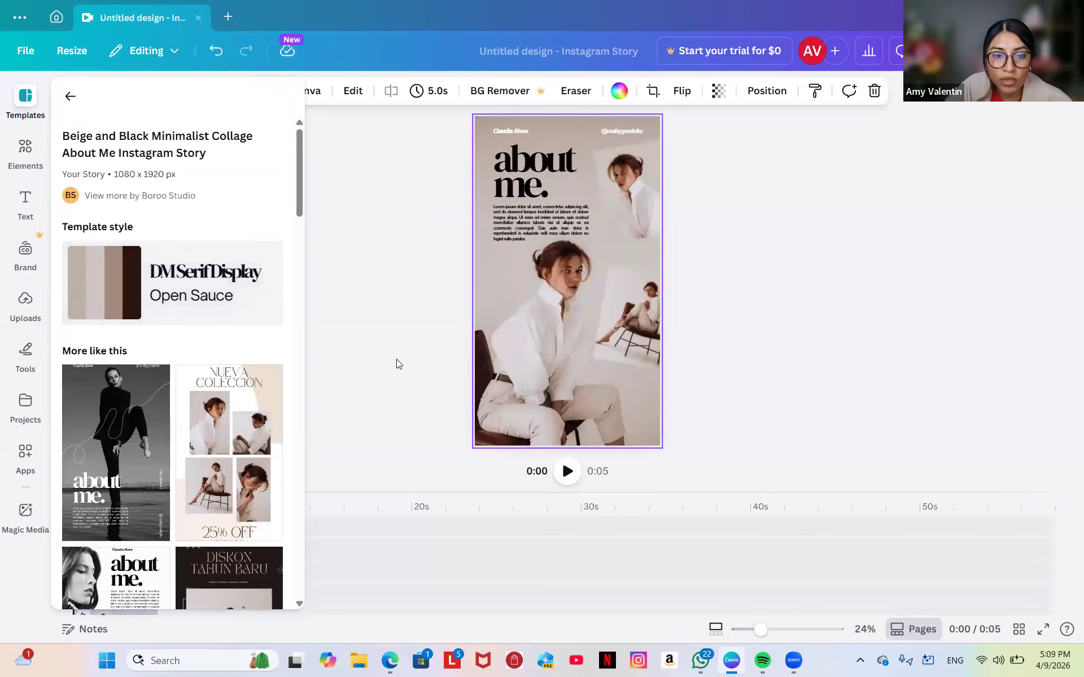
left_click(354, 473)
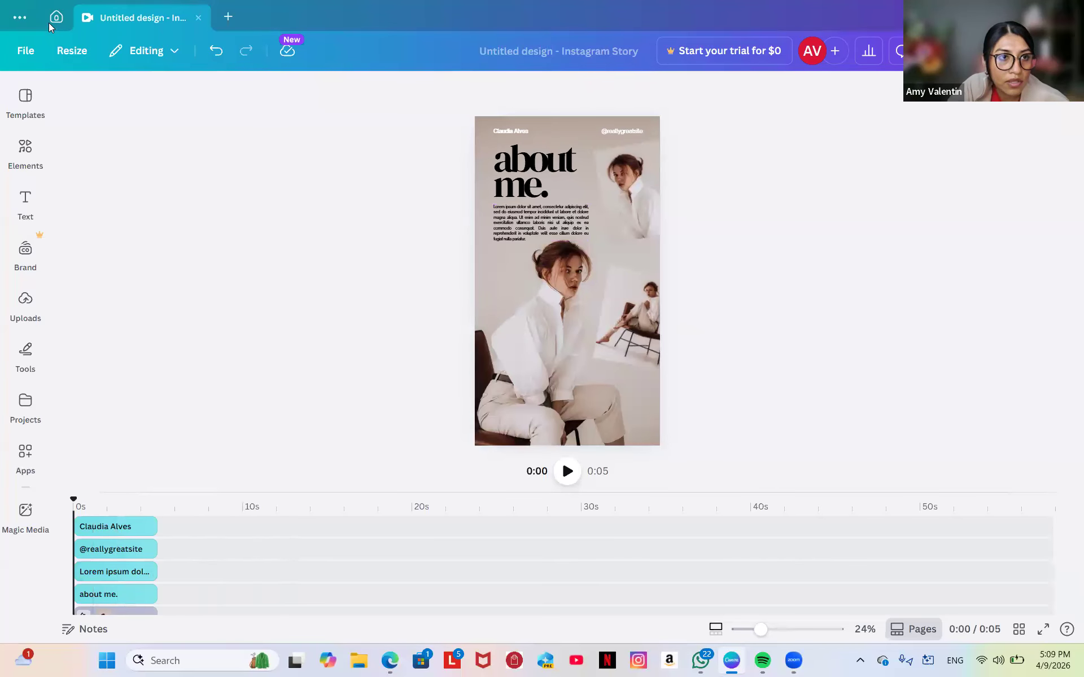
Close the story and reopen the saved About Me design from Projects' Recents.
left_click(200, 18)
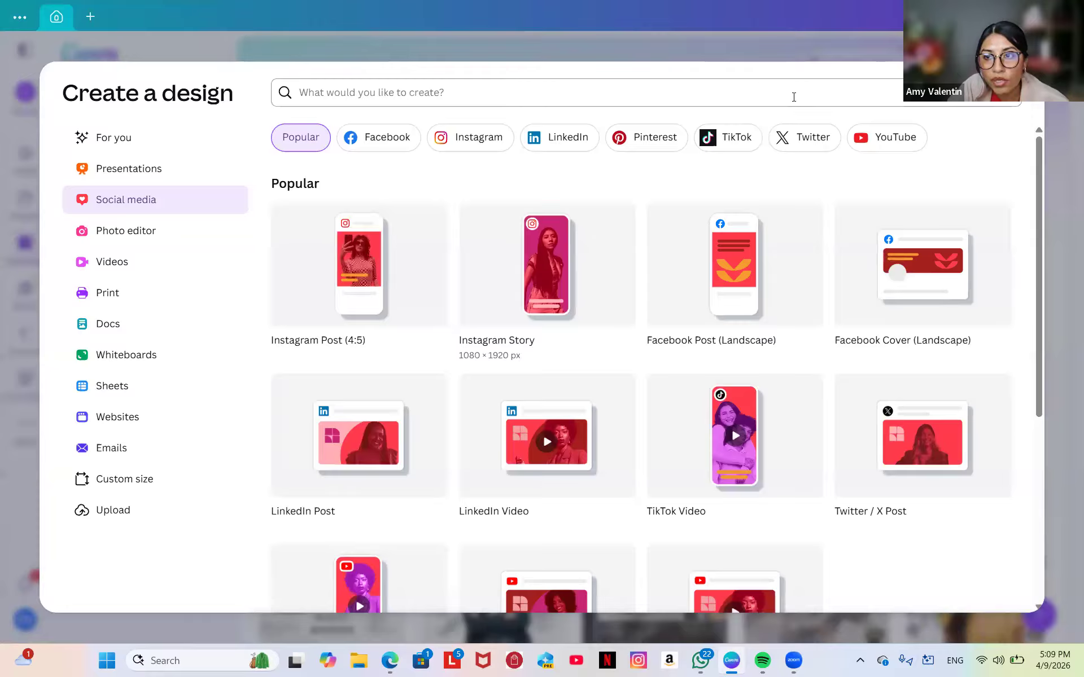
key("Escape")
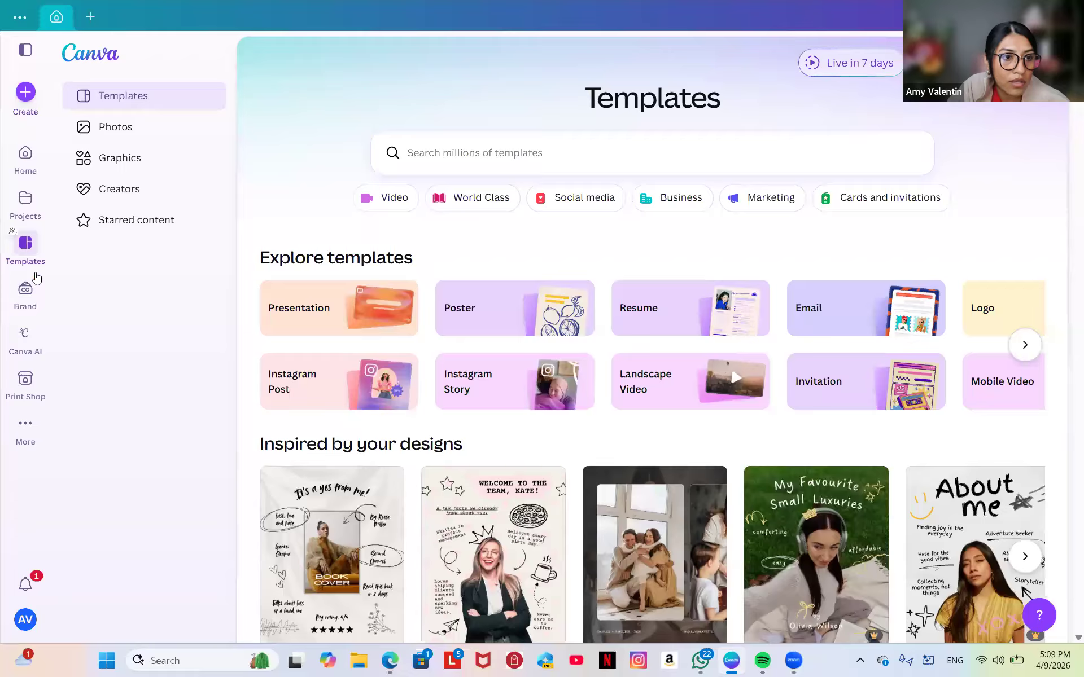
left_click(24, 218)
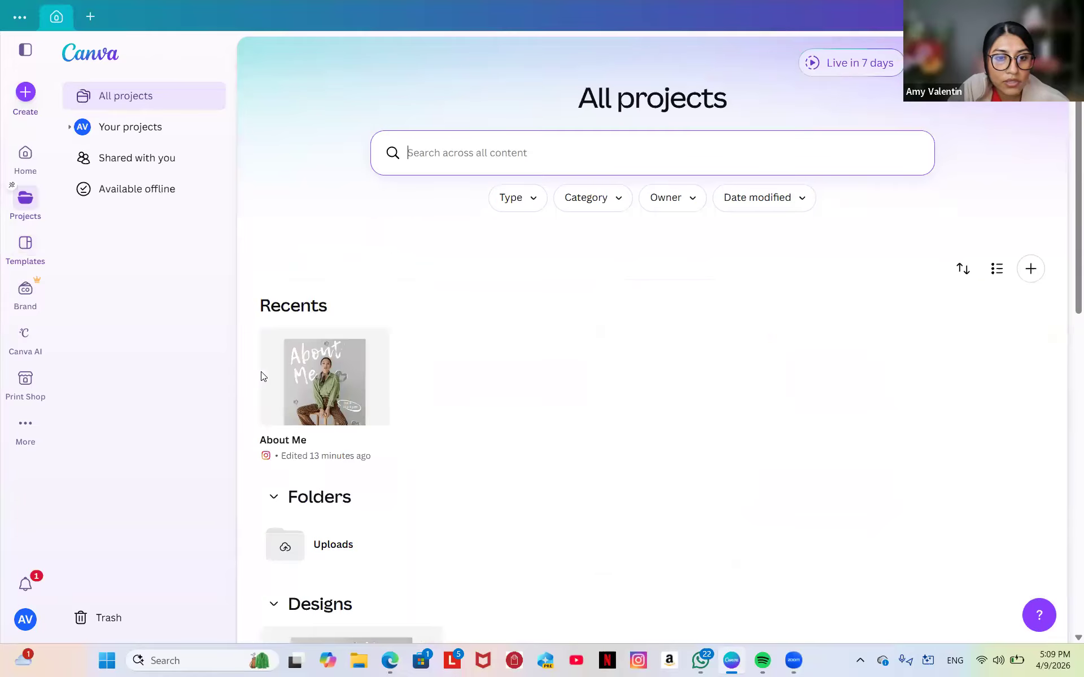
left_click(307, 405)
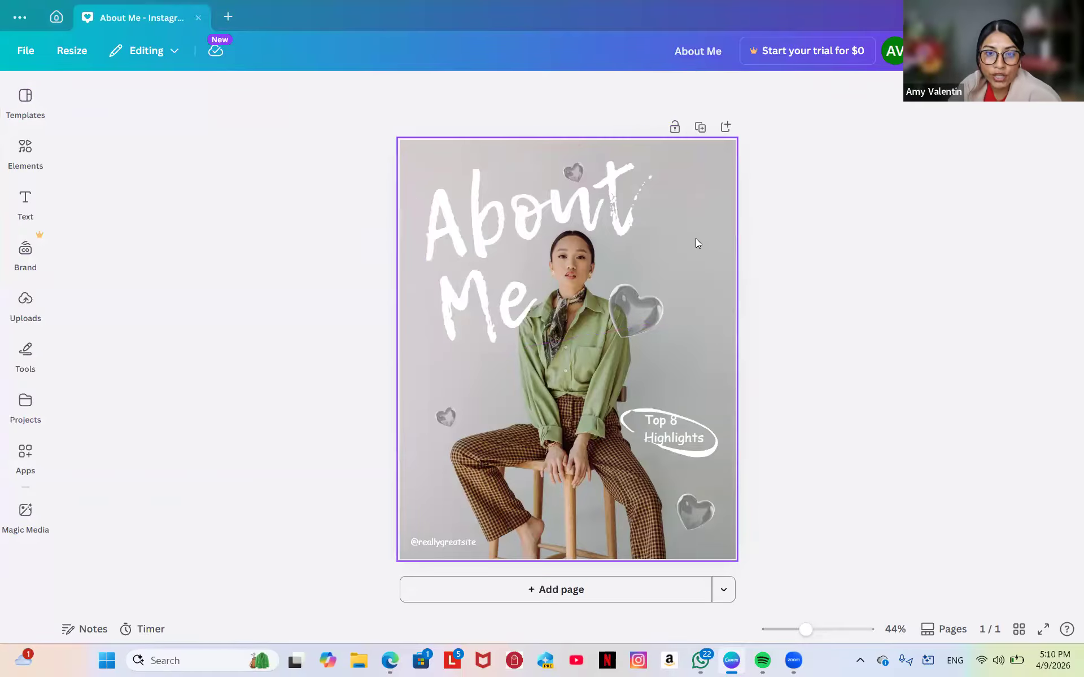
Select the post's background photo and show the six uploaded personal photos.
left_click(702, 374)
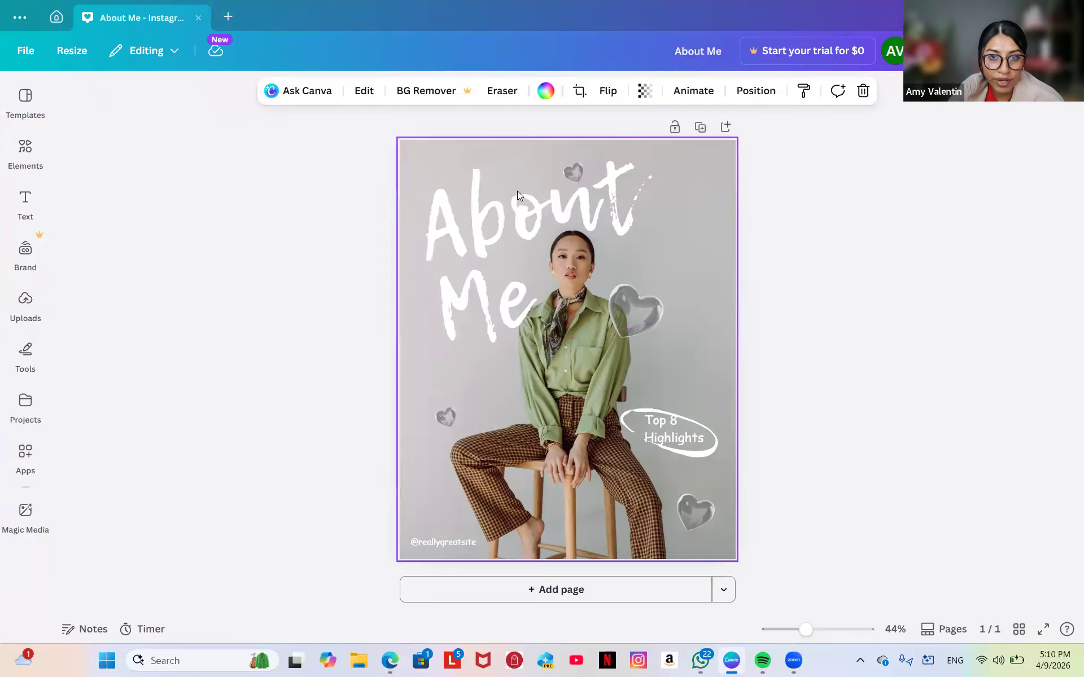
left_click(34, 298)
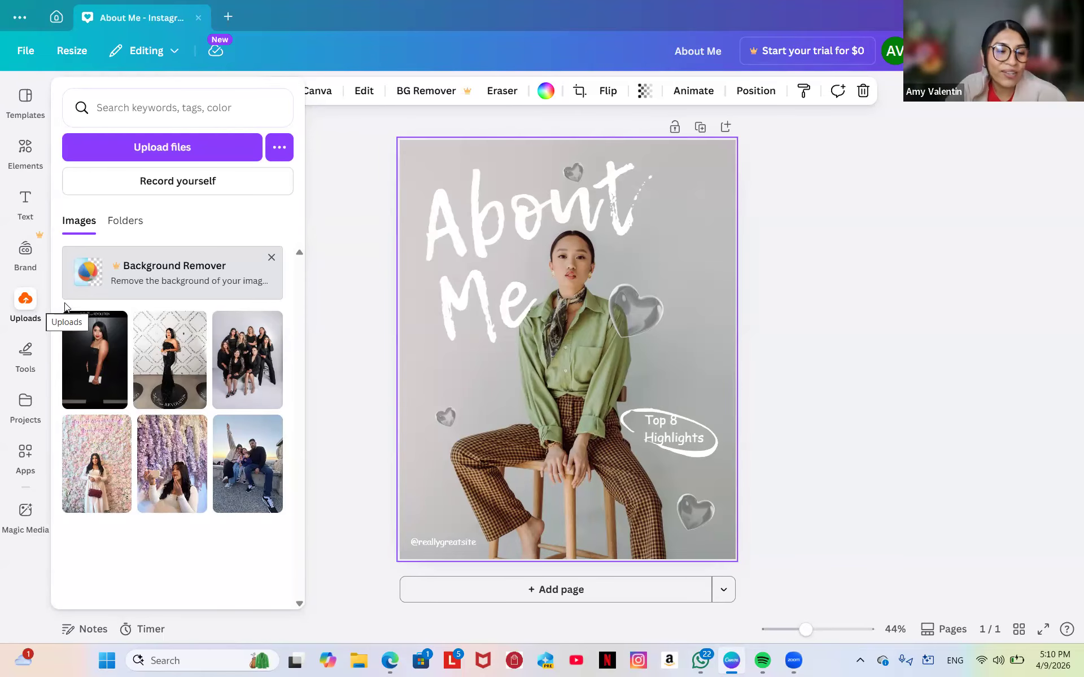
Add the flower-wall upload and drag its corner and edge handles until it covers the page.
left_click(19, 305)
left_click(20, 306)
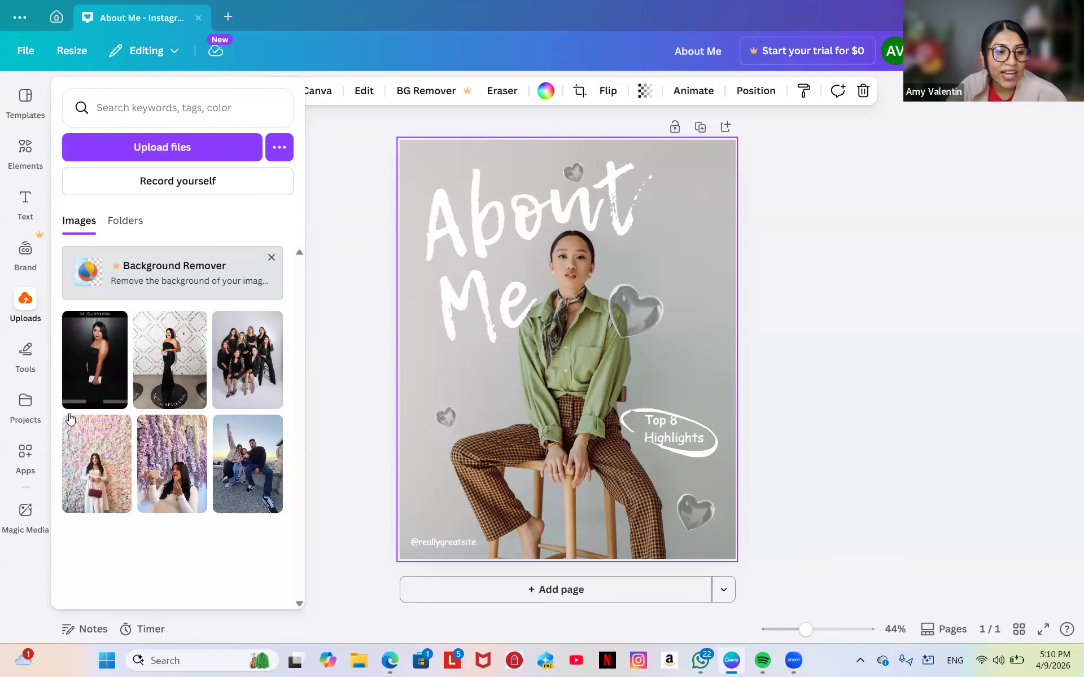
left_click(77, 462)
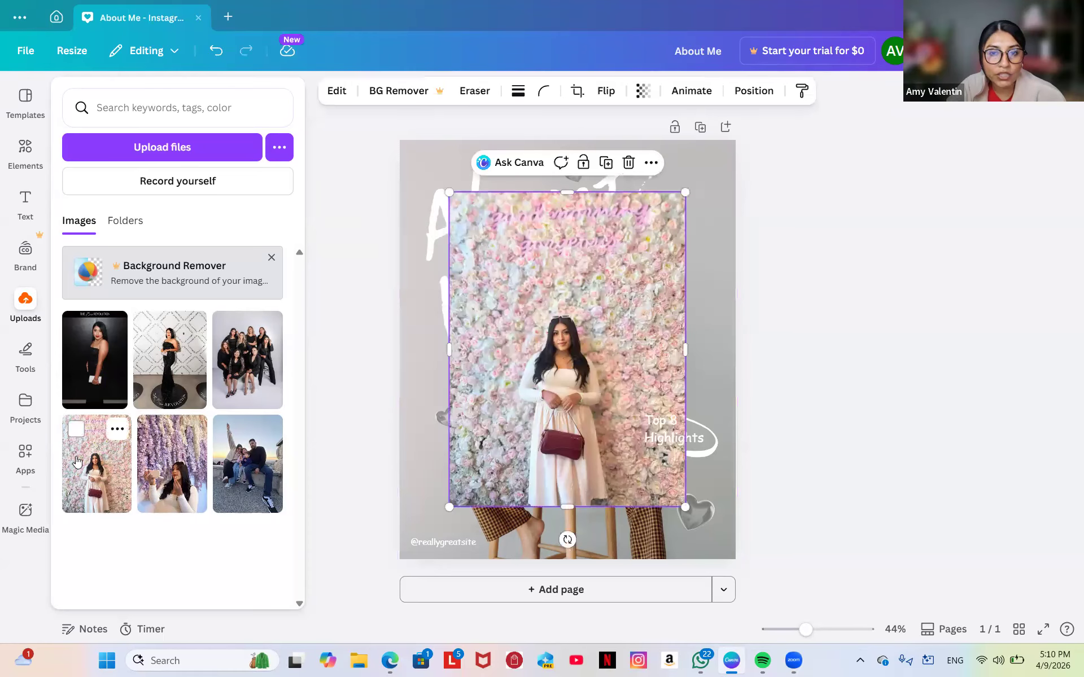
left_click(291, 468)
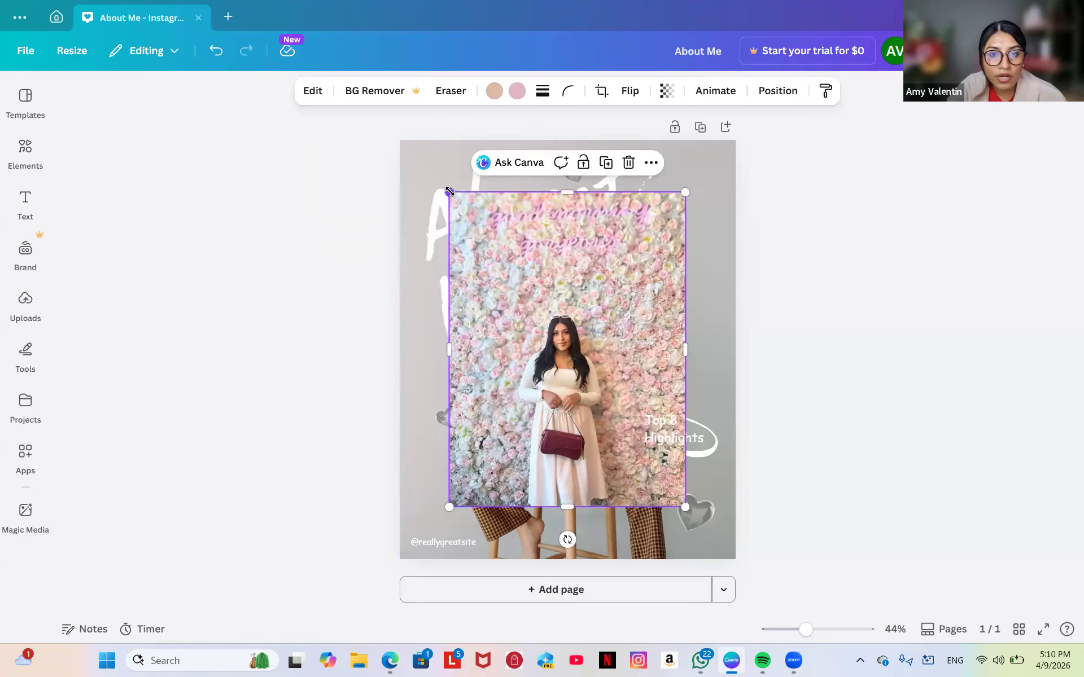
left_click_drag(422, 164, 410, 140)
mouse_move(408, 322)
left_mouse_down()
mouse_move(380, 322)
mouse_move(392, 326)
left_mouse_up()
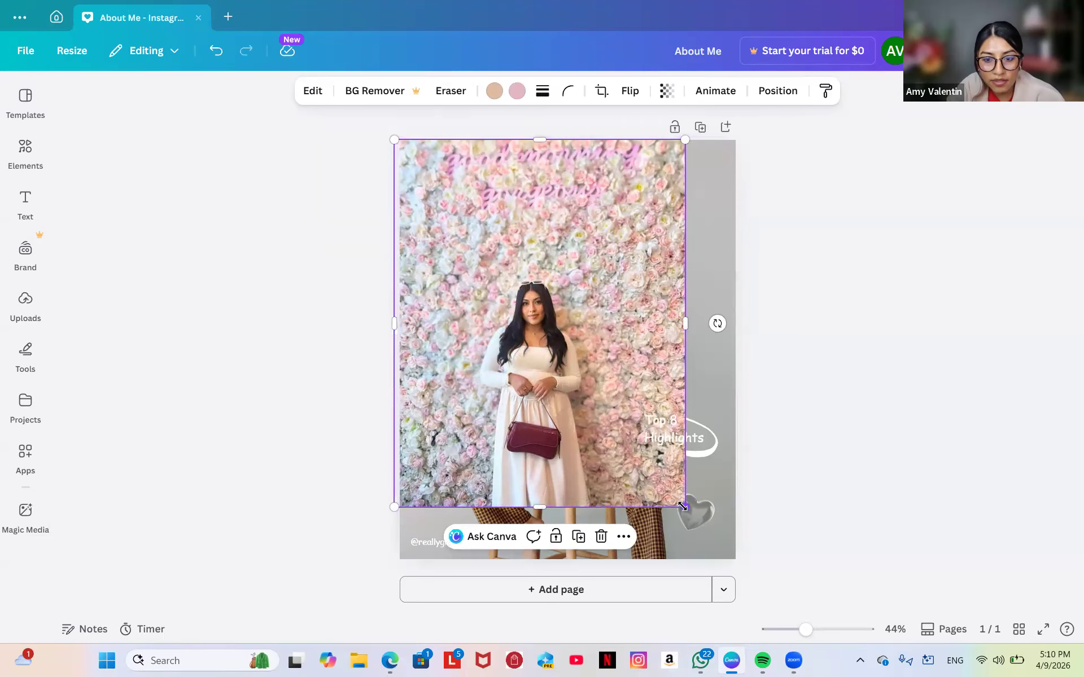
left_click_drag(681, 502, 722, 522)
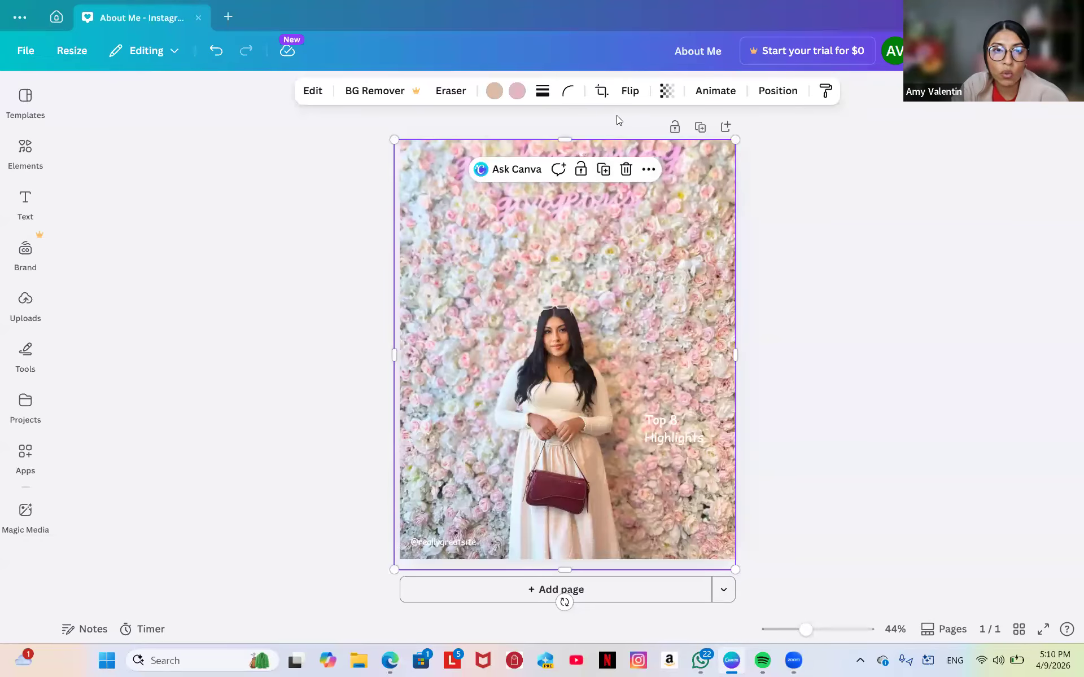
left_click(217, 52)
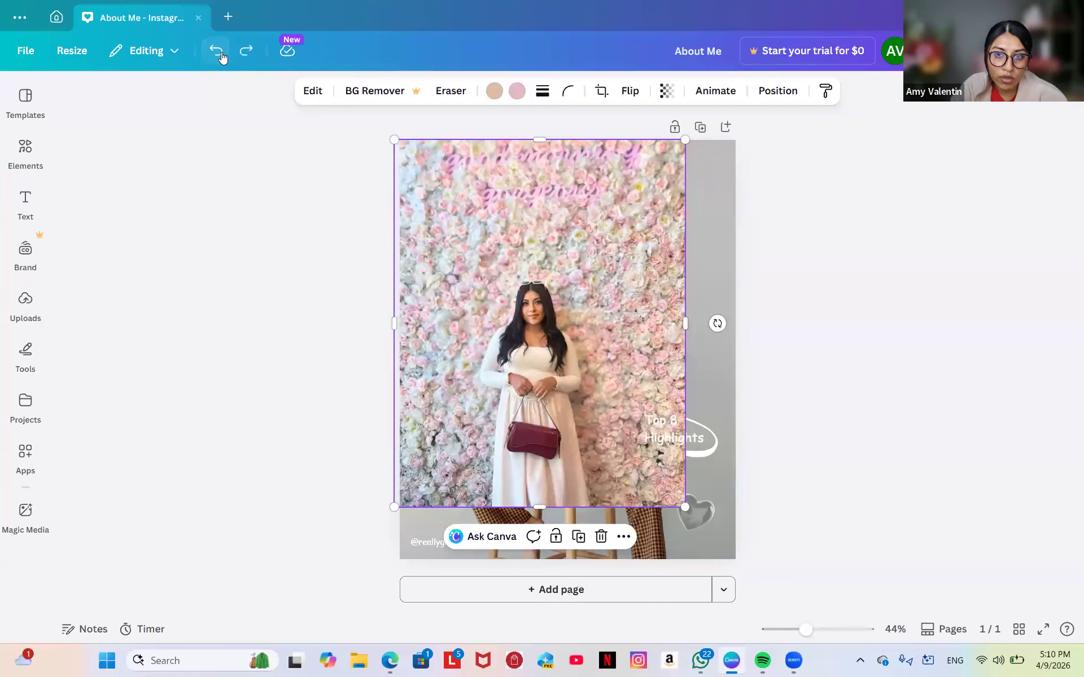
left_click(219, 52)
left_click(219, 52)
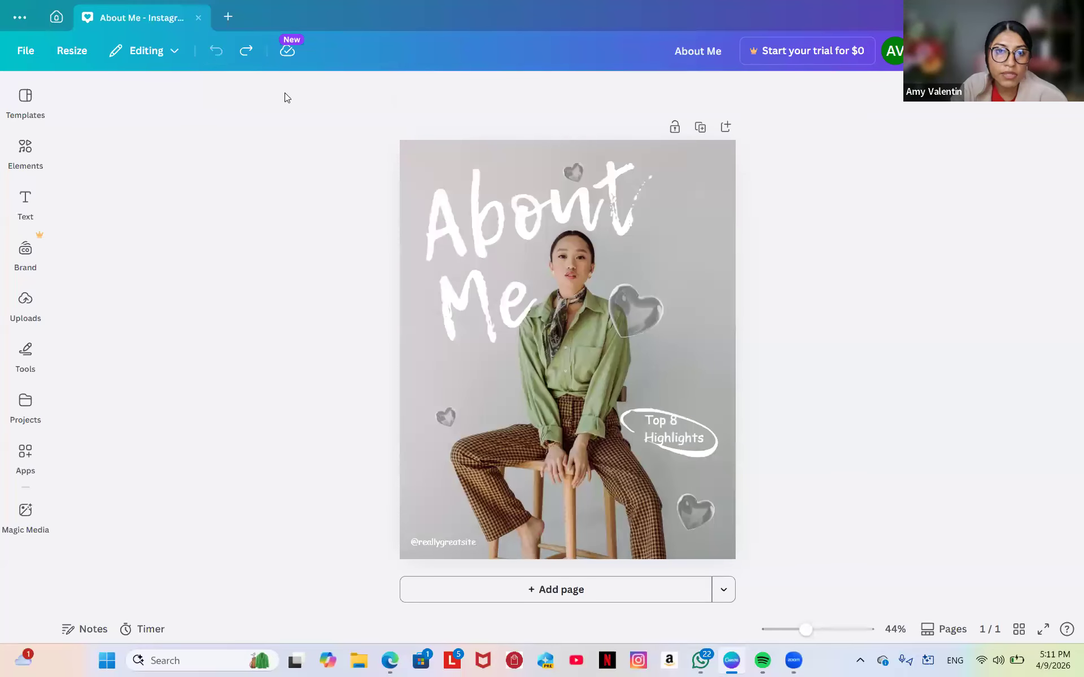
left_click(247, 52)
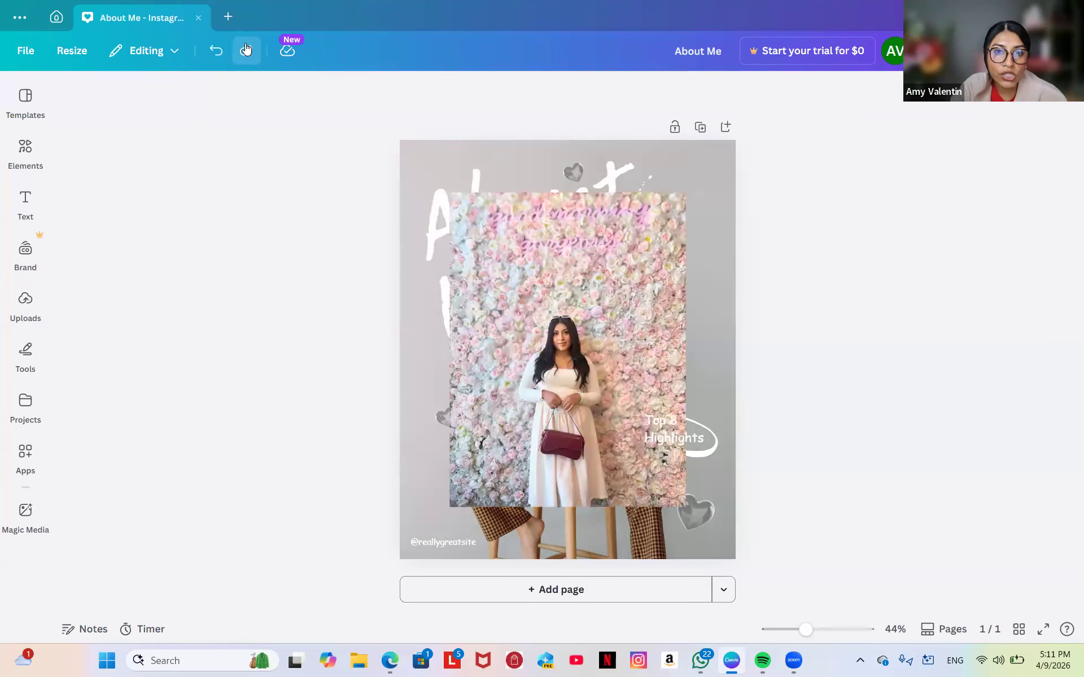
left_click(246, 50)
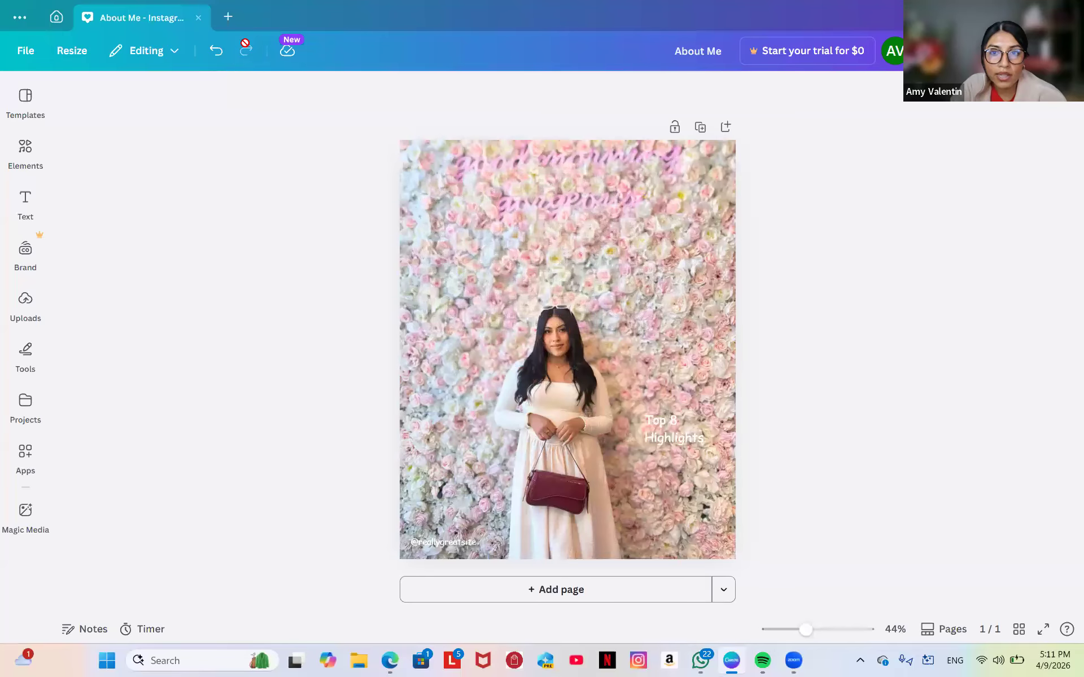
left_click(567, 279)
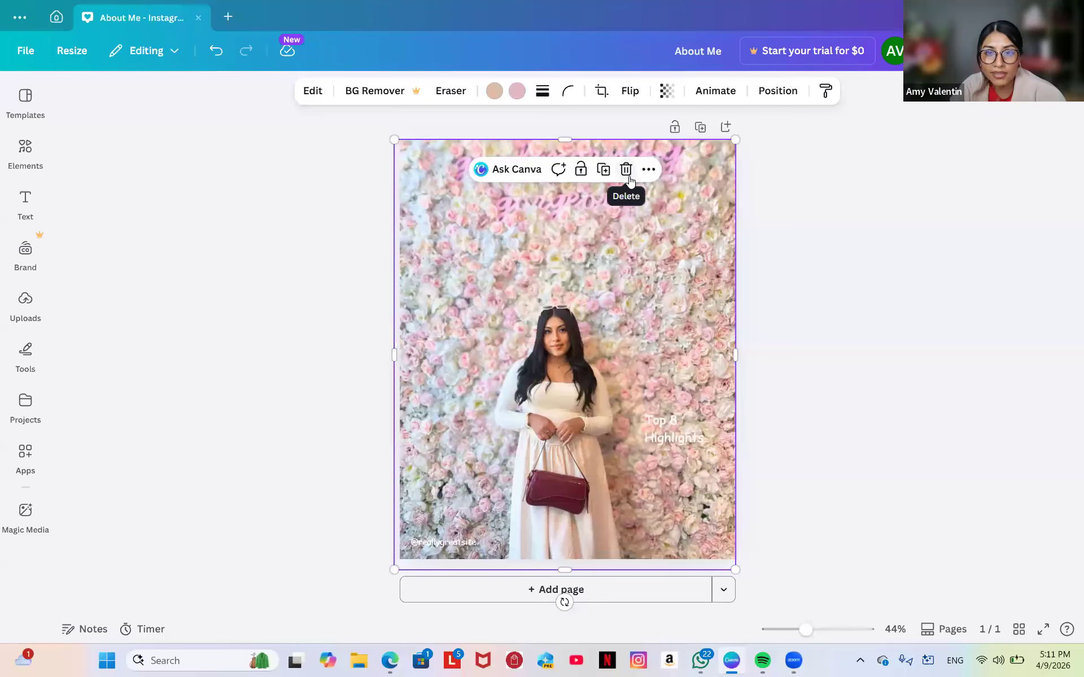
left_click(624, 171)
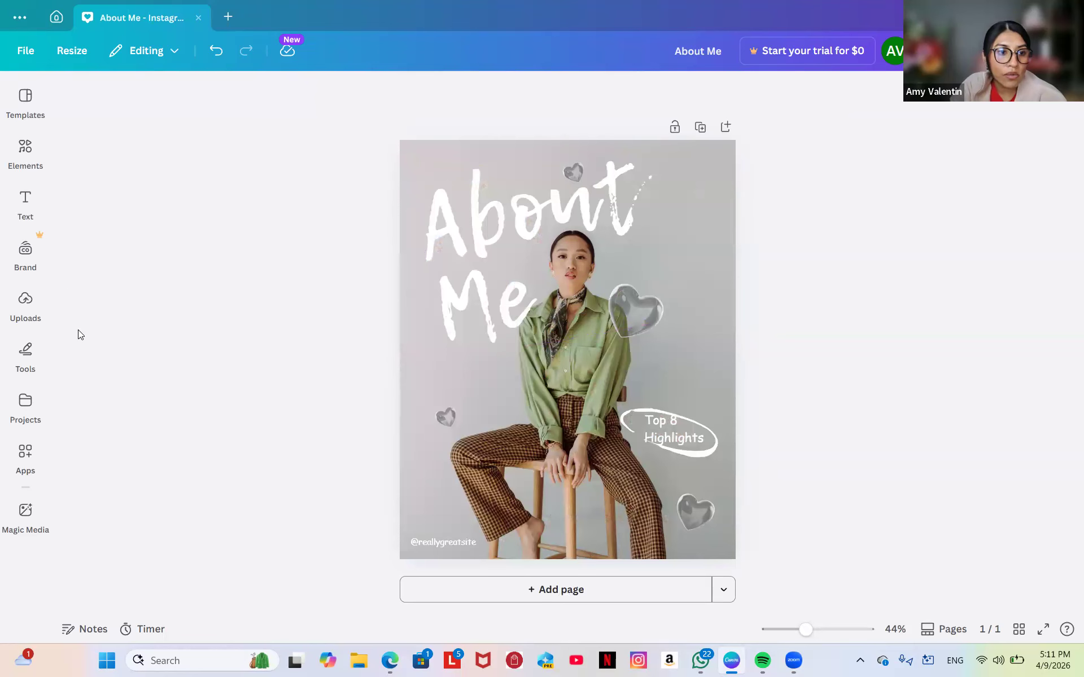
left_click(215, 51)
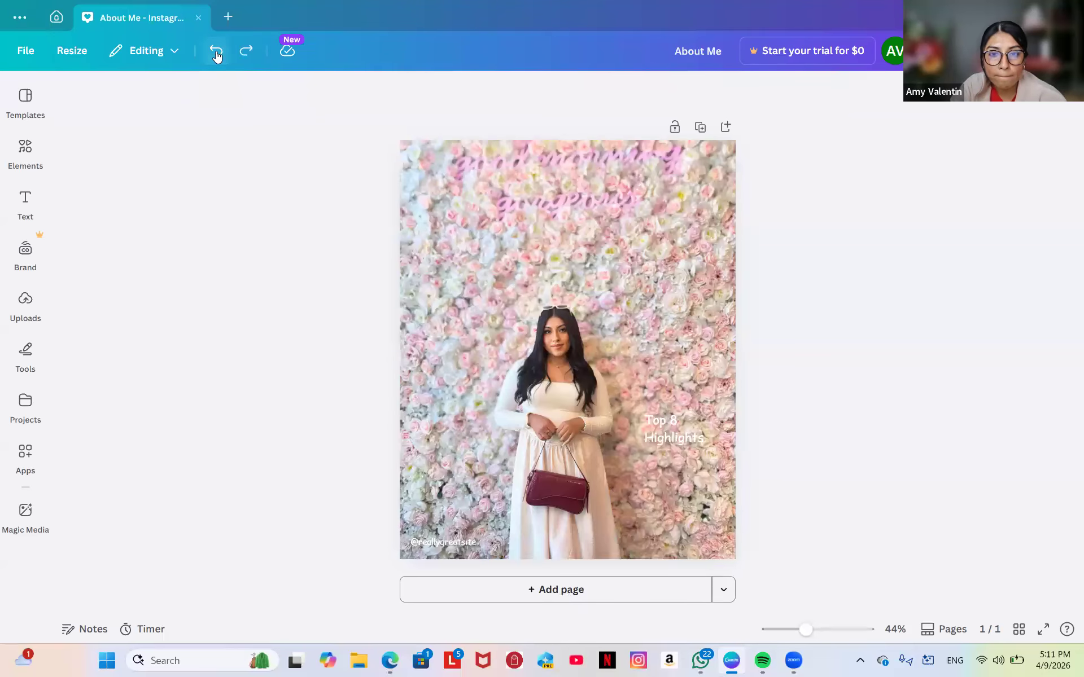
left_click(602, 306)
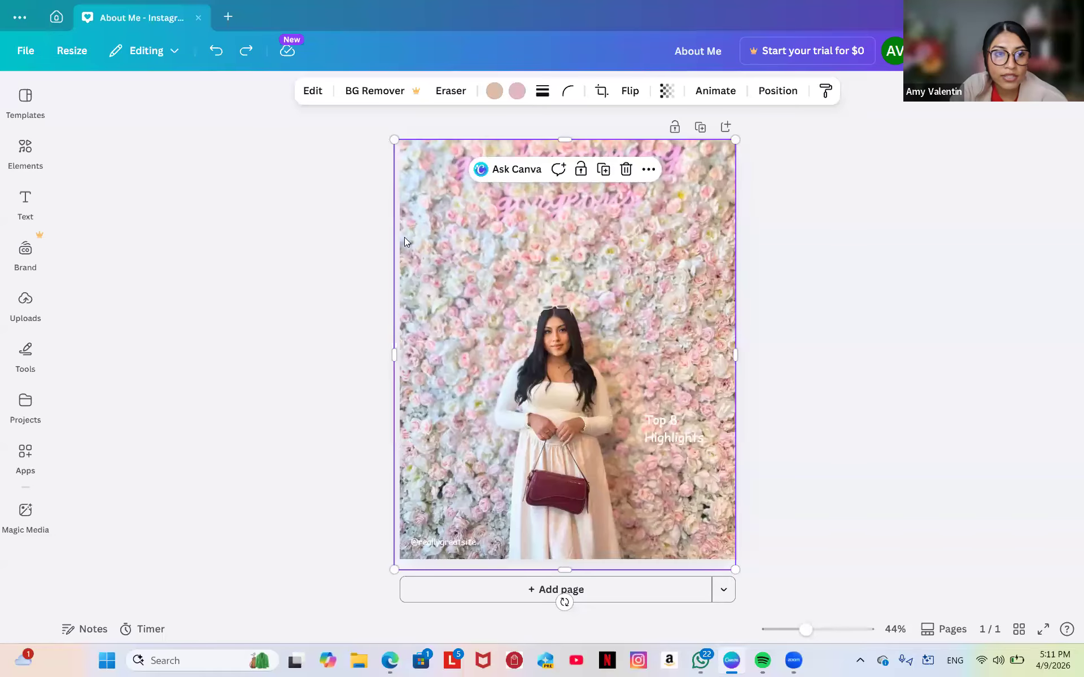
Show the Text panel and look through Default text styles, Recently used and Font combinations.
left_click(19, 208)
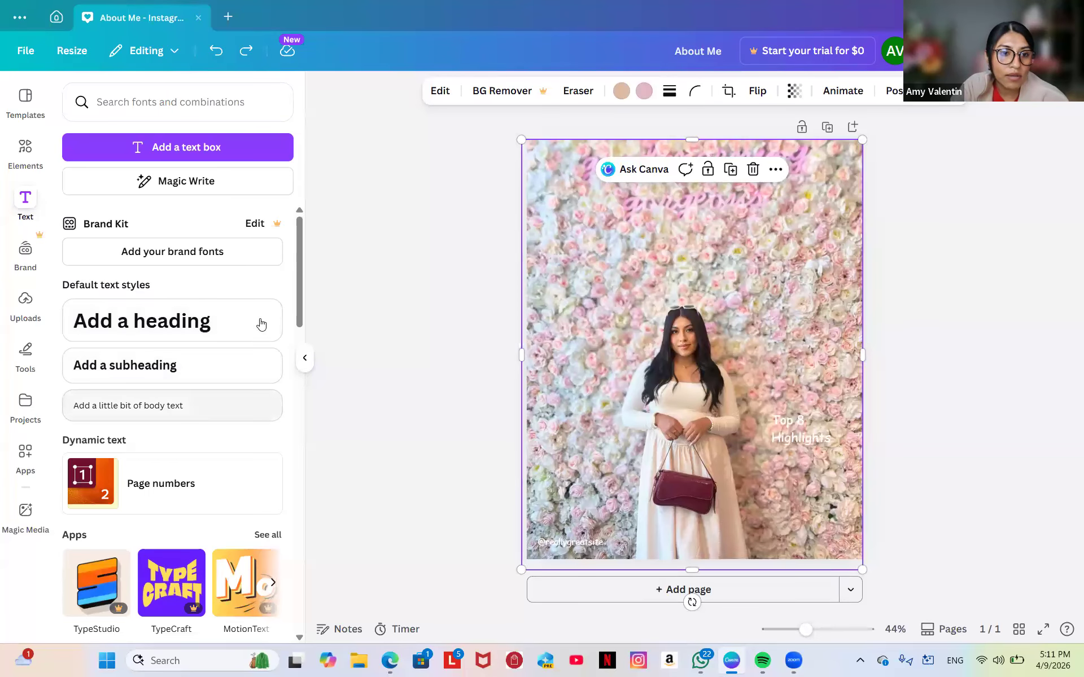
scroll(236, 390, "down", 7)
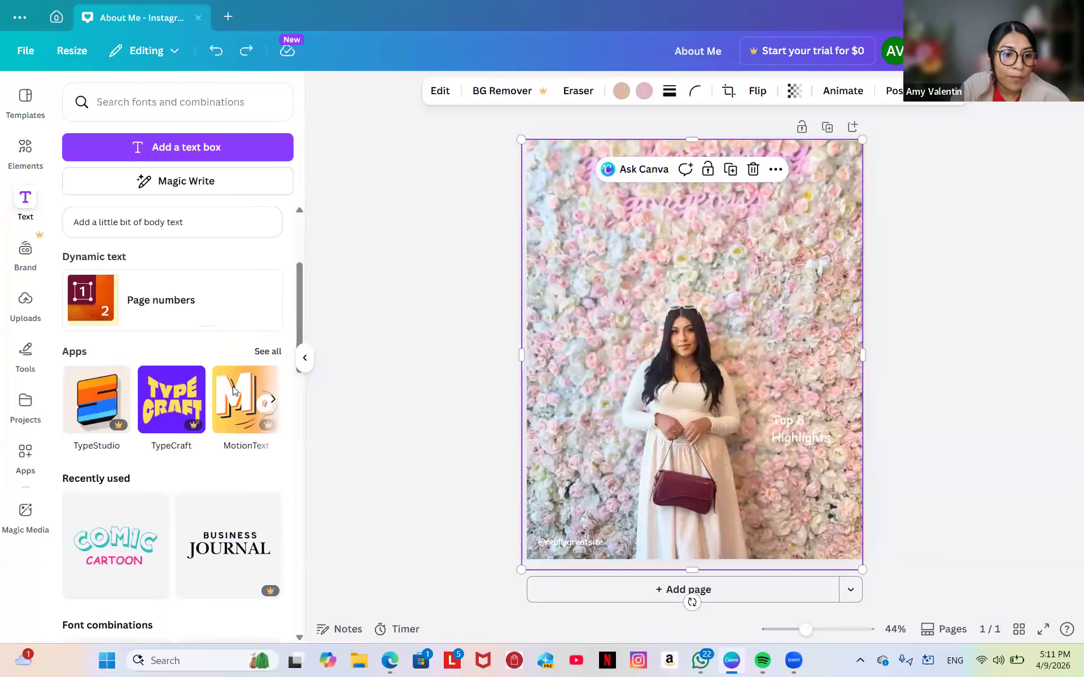
scroll(235, 391, "down", 4)
scroll(234, 391, "up", 2)
scroll(235, 392, "up", 2)
scroll(232, 386, "down", 1)
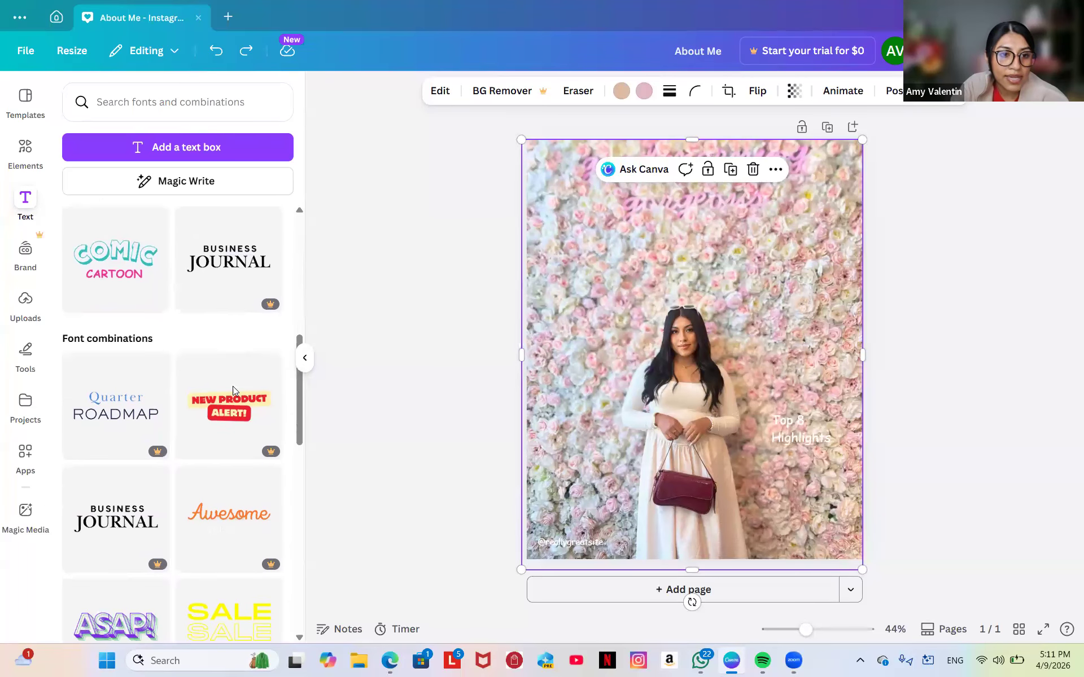
scroll(232, 386, "up", 2)
scroll(228, 374, "down", 6)
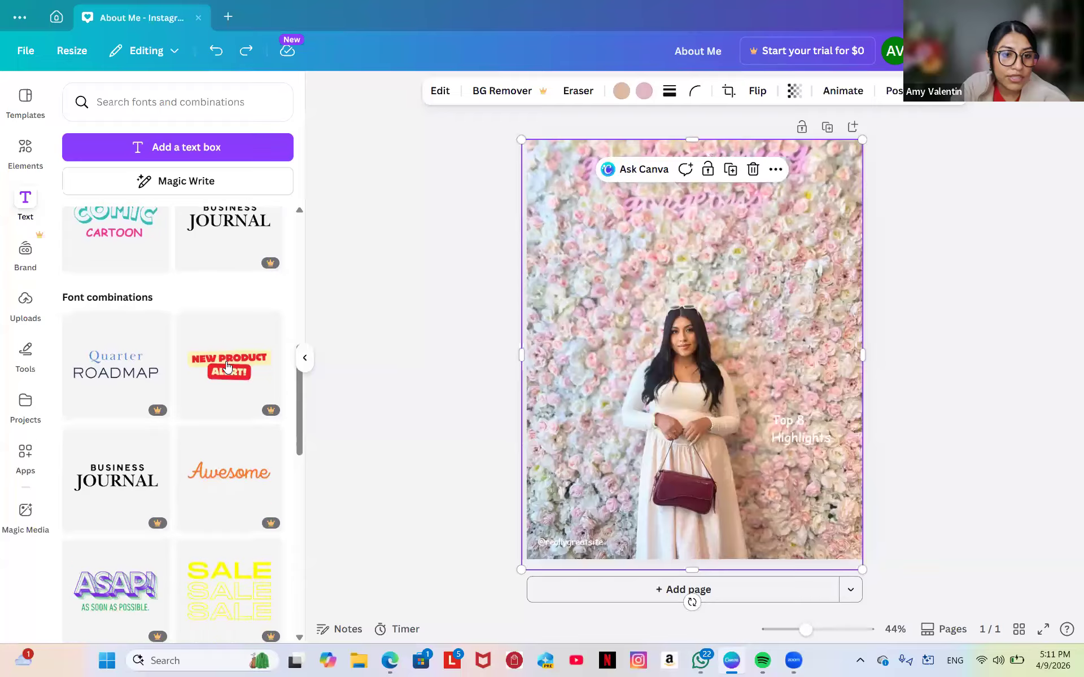
scroll(227, 367, "down", 3)
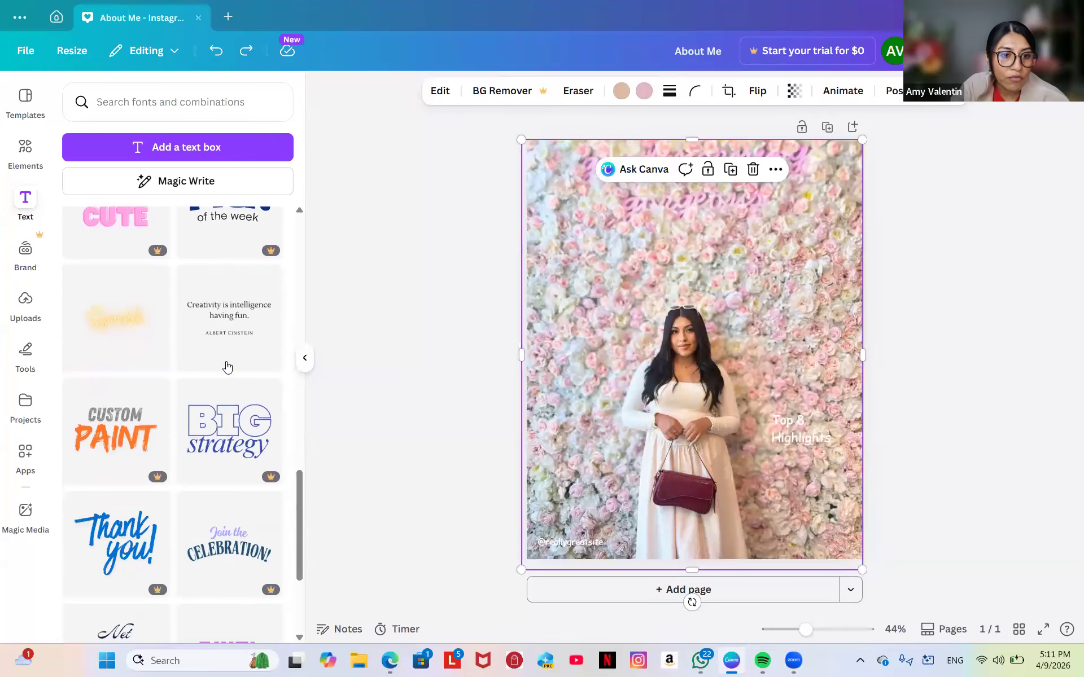
scroll(228, 368, "up", 8)
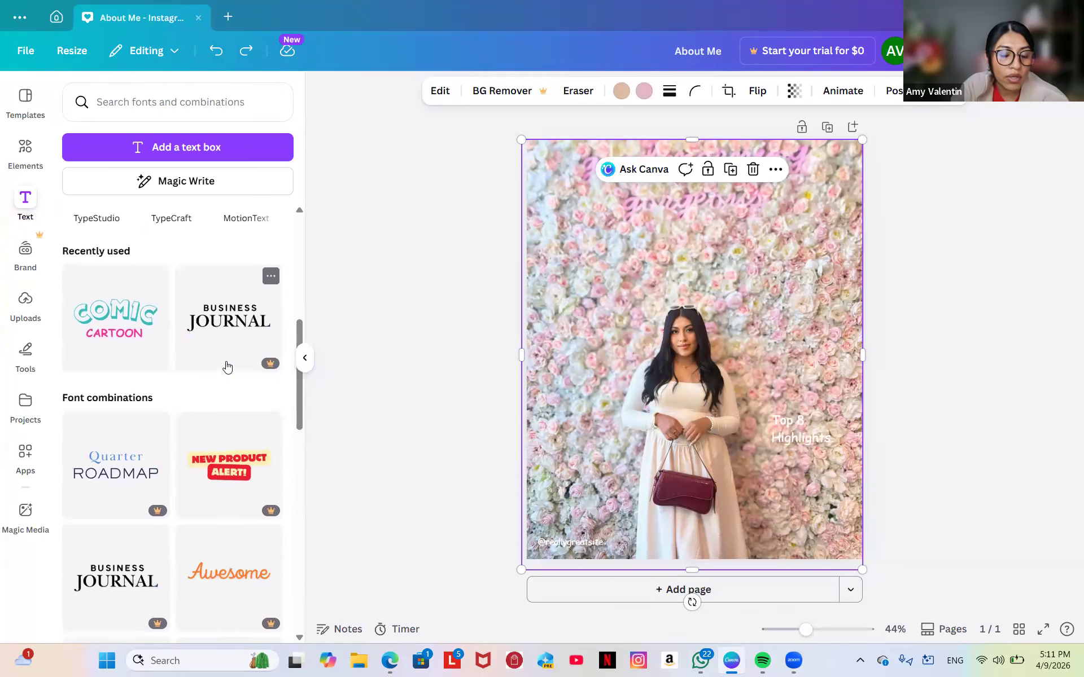
Insert the COMIC CARTOON text combination, shrink it, ungroup it and position it near the top-left.
left_click(102, 386)
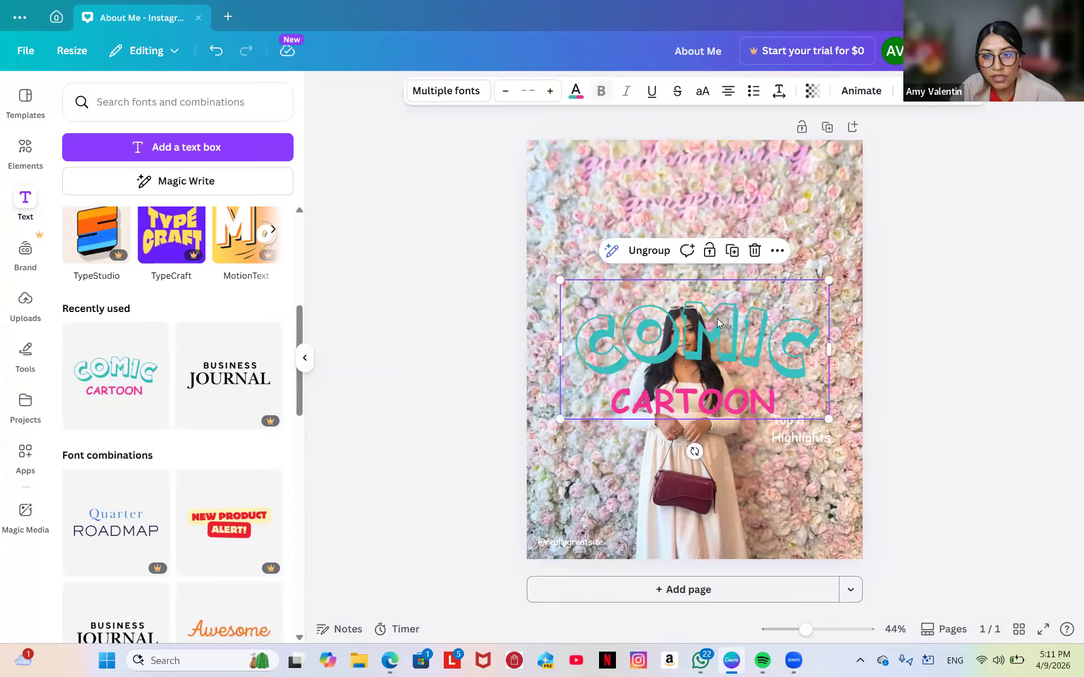
left_click_drag(829, 279, 748, 322)
left_click_drag(672, 377, 664, 216)
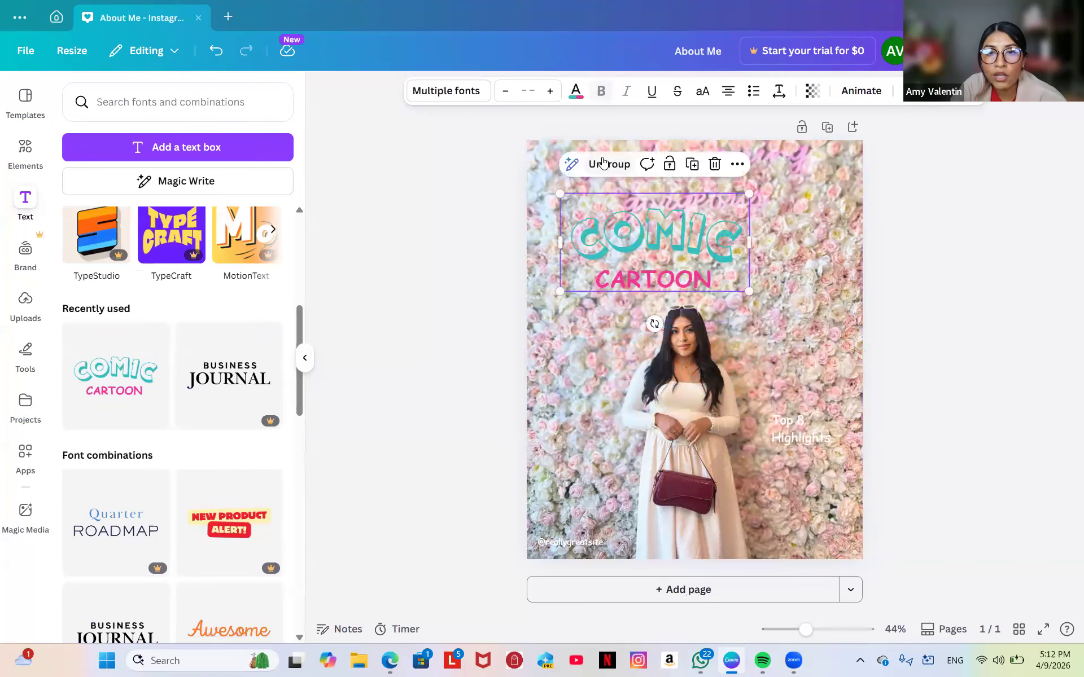
left_click(606, 165)
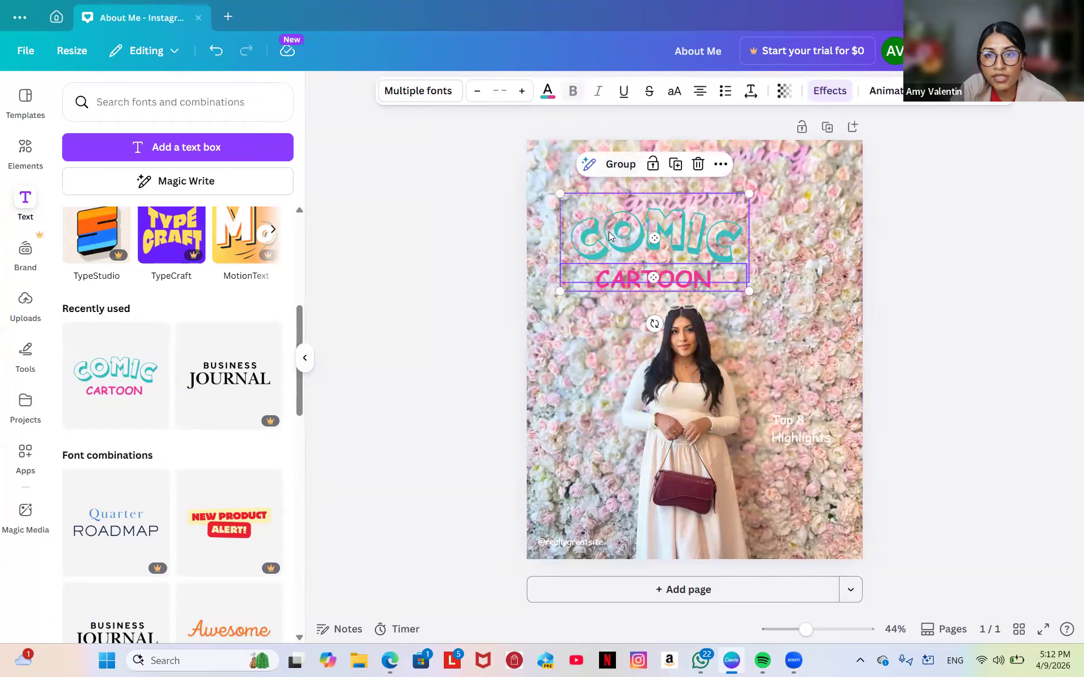
left_click_drag(614, 240, 721, 190)
left_click_drag(588, 225, 587, 229)
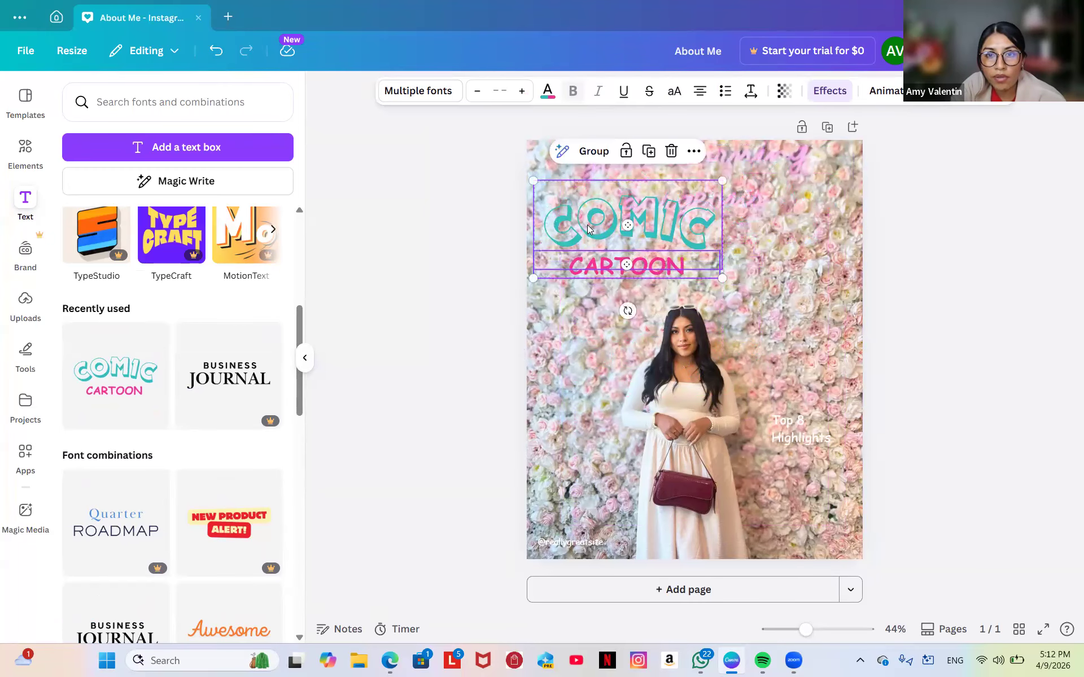
Increase the CARTOON word's font size by four steps.
double_click(688, 264)
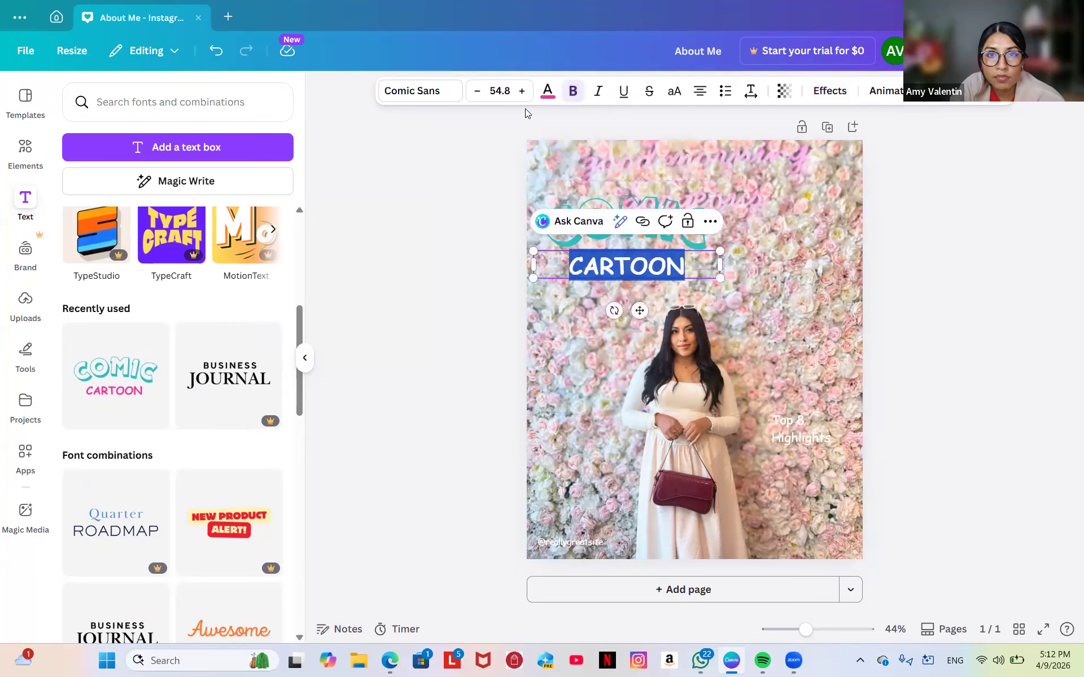
left_click(521, 92)
left_click(521, 91)
left_click(521, 92)
left_click(521, 92)
left_click(521, 91)
left_click(520, 91)
left_click(520, 91)
left_click(520, 91)
left_click(520, 92)
left_click(521, 91)
left_click(520, 91)
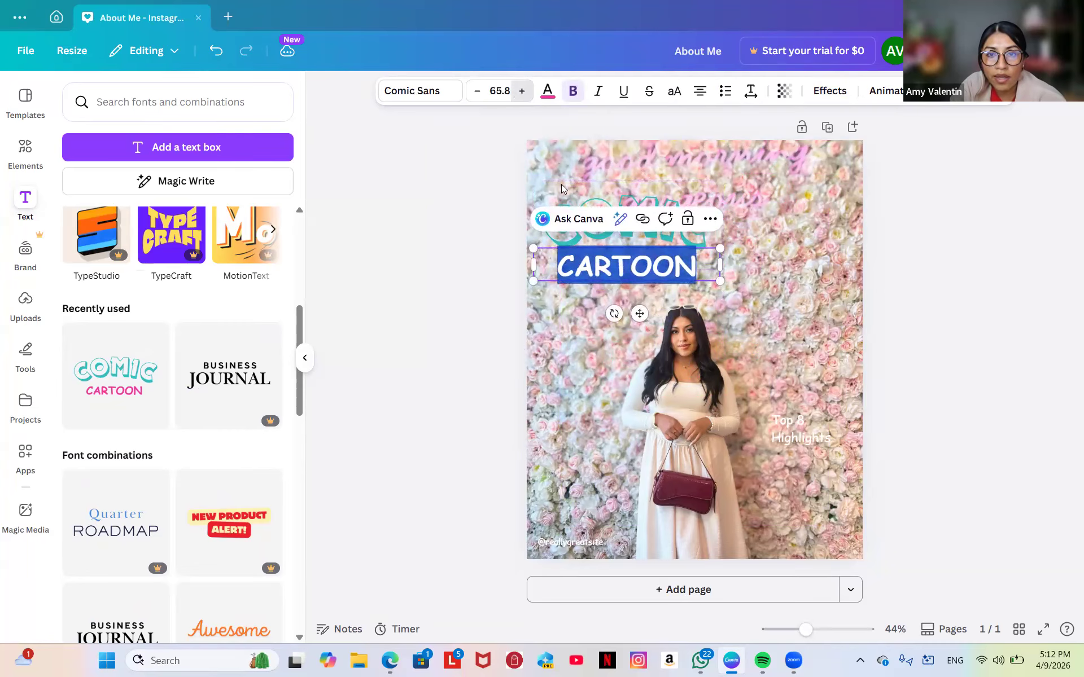
Reduce the COMIC word's font size to 130.
left_click(631, 195)
left_click(477, 91)
left_click(477, 92)
left_click(477, 92)
left_click(477, 91)
left_click(477, 91)
left_click(477, 91)
left_click(477, 91)
left_click(477, 92)
left_click(477, 92)
left_click(477, 92)
left_click(477, 91)
left_click(477, 92)
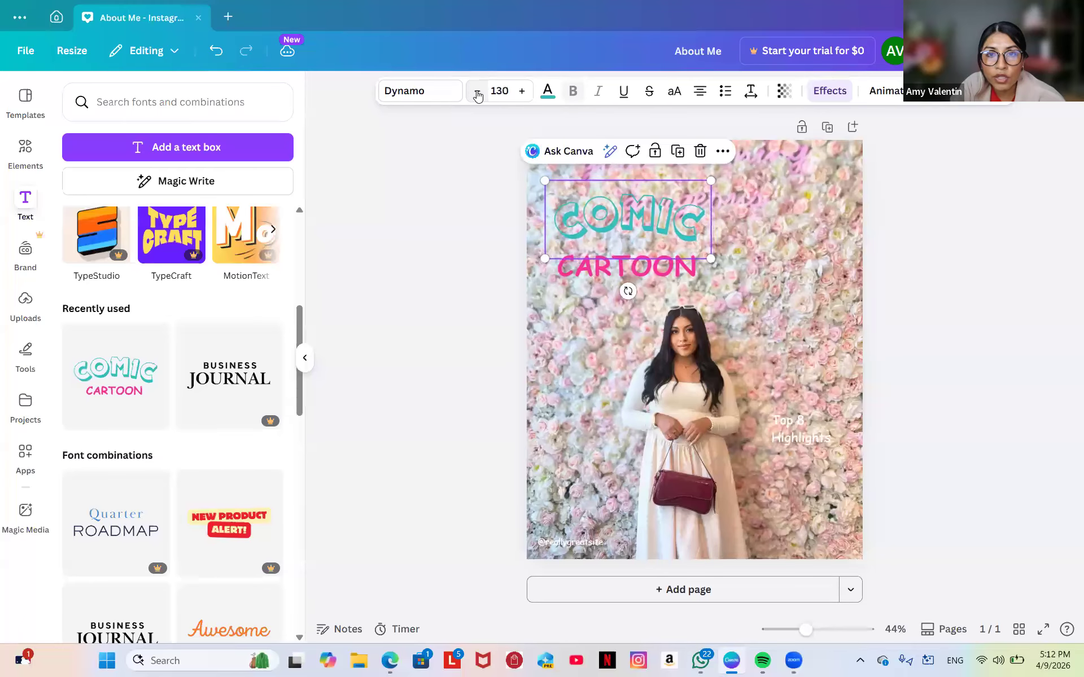
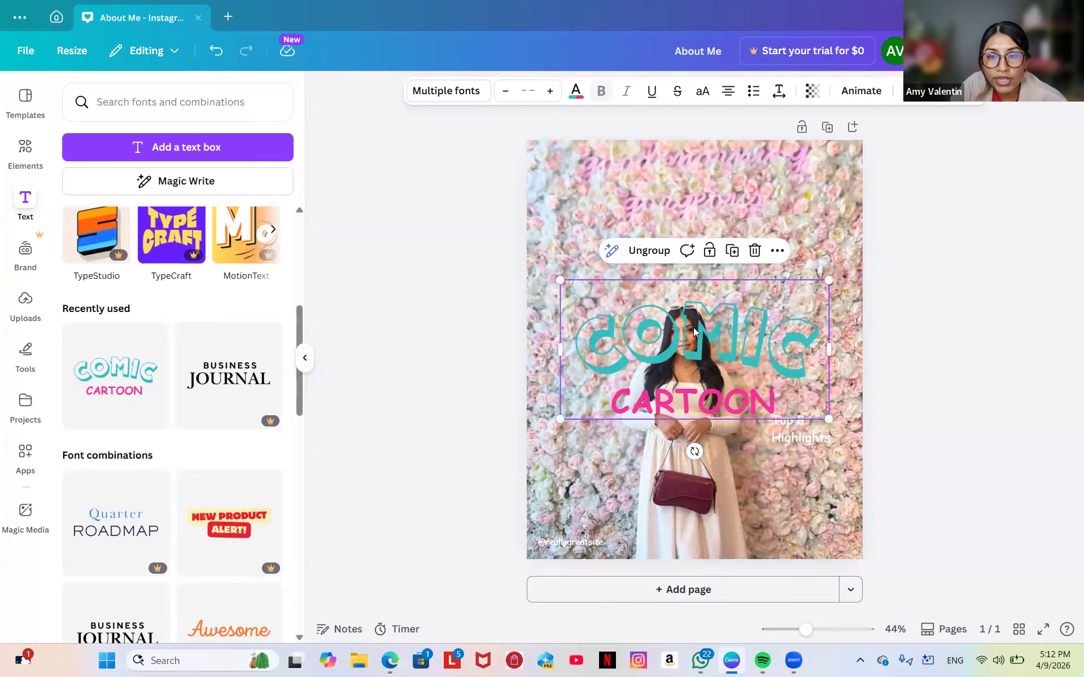
Move the COMIC CARTOON title to the top of the photo and shrink it slightly.
left_click_drag(696, 339, 656, 213)
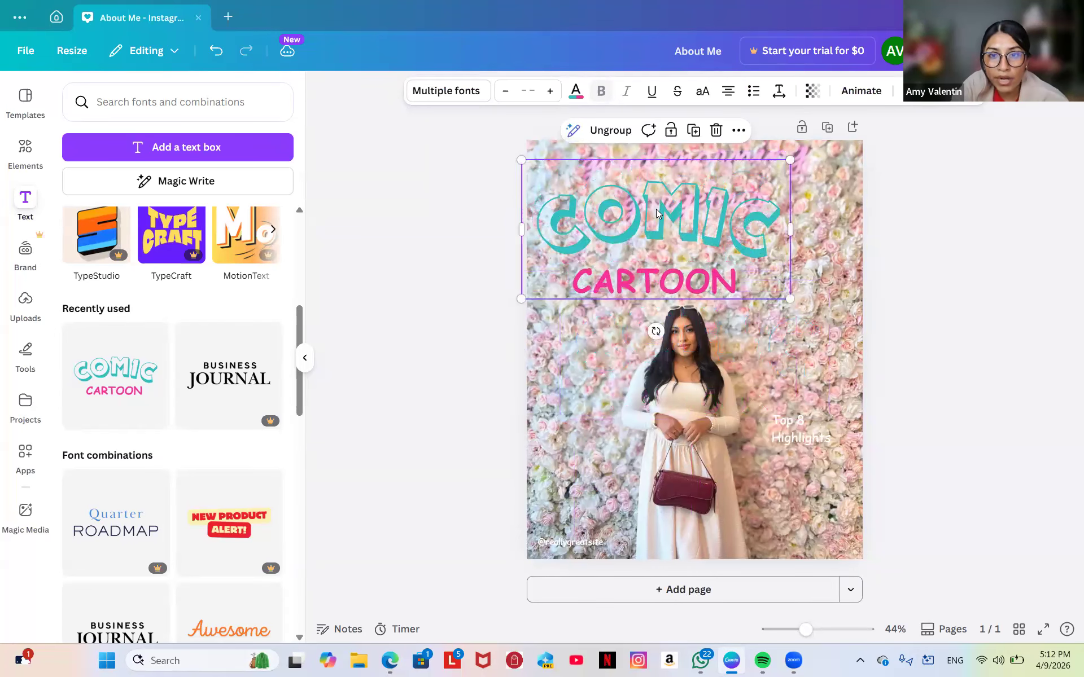
double_click(657, 208)
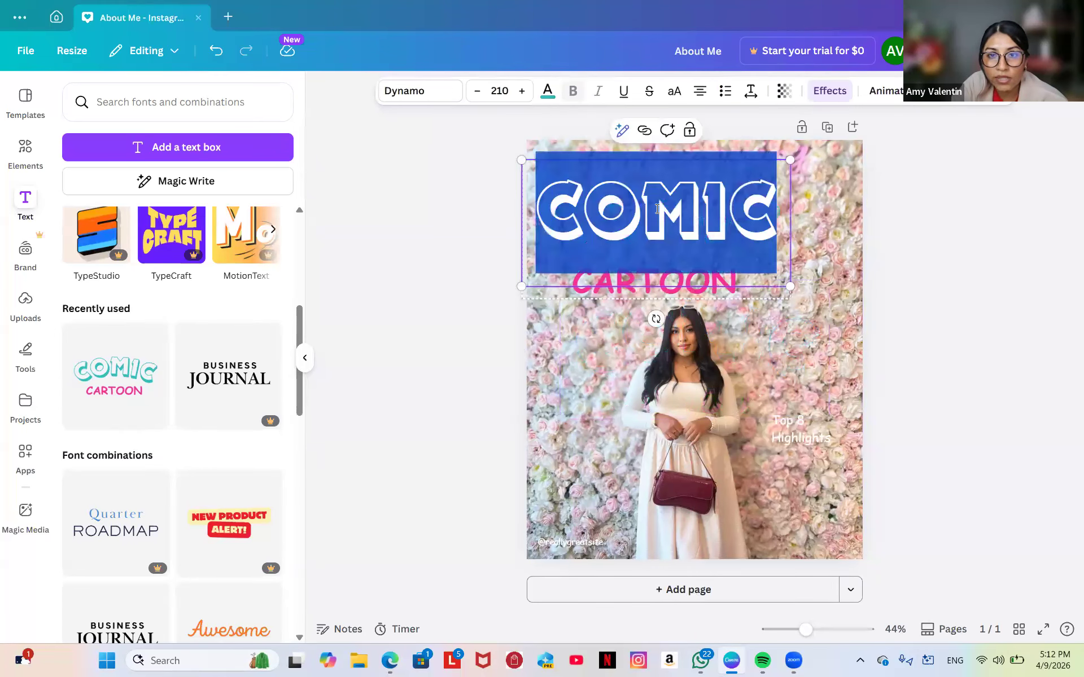
left_click(610, 325)
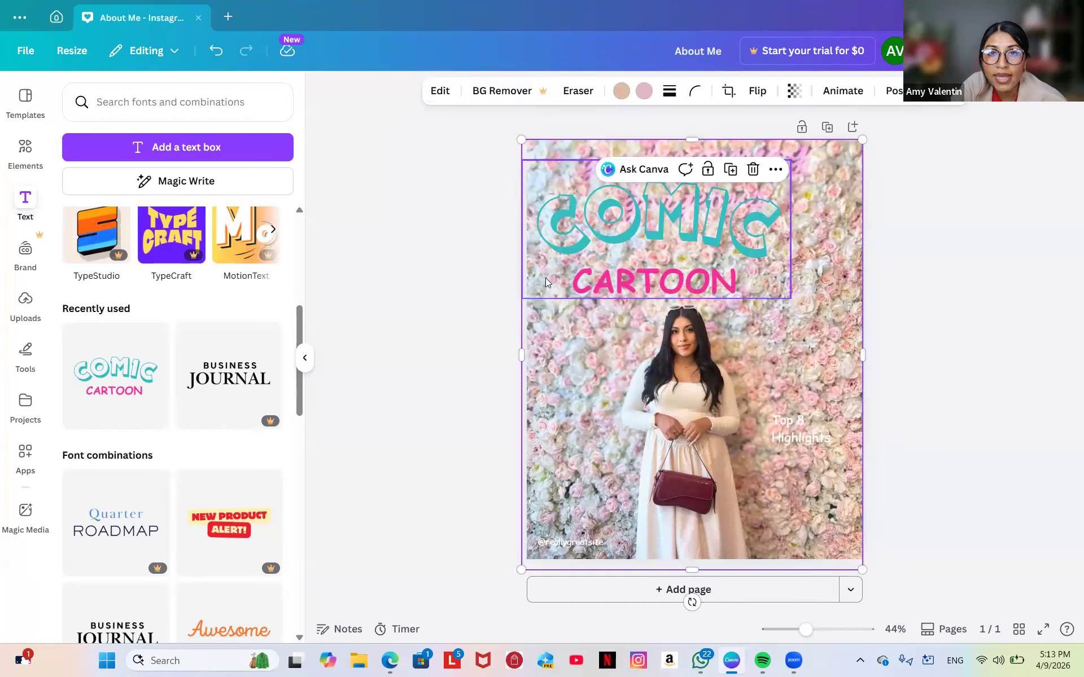
left_click(584, 204)
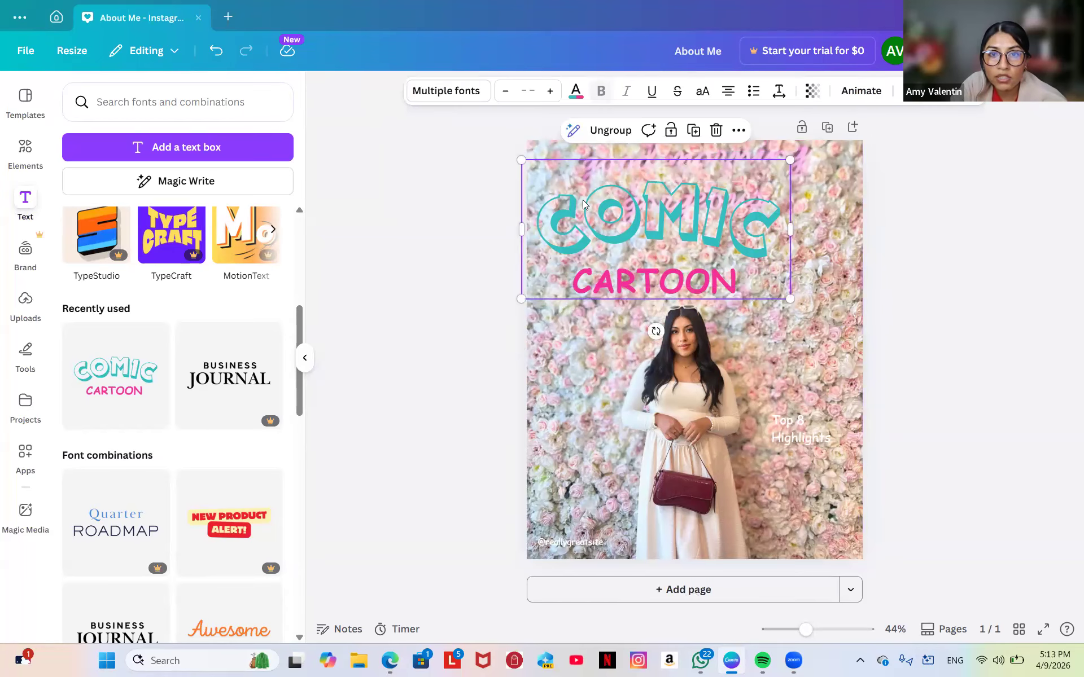
left_click_drag(558, 184, 564, 182)
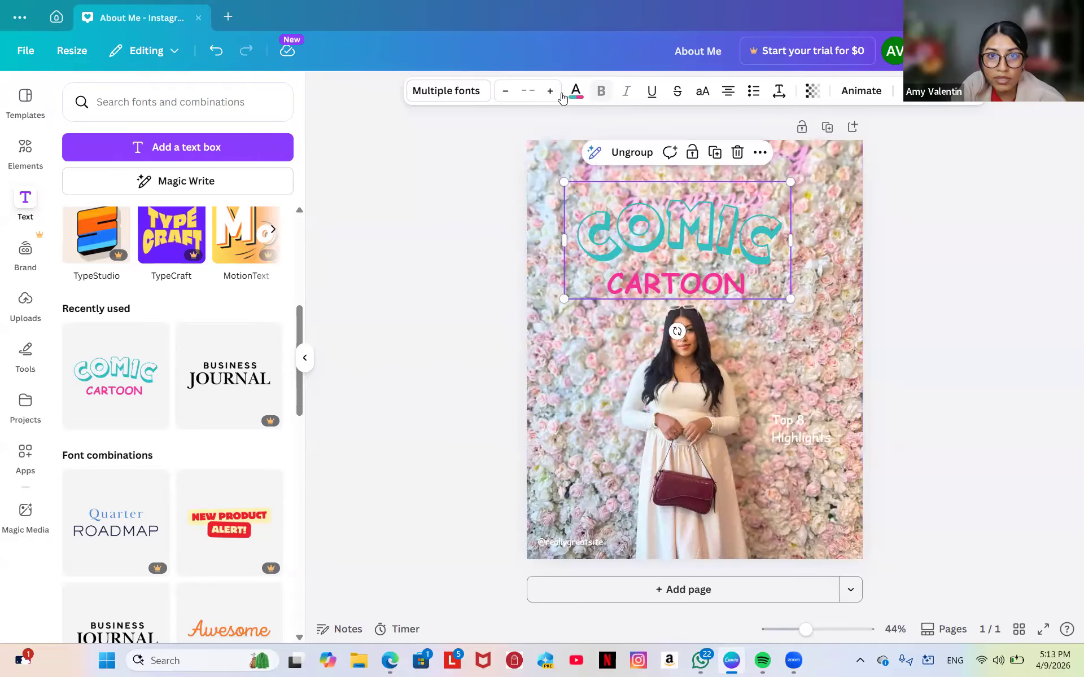
Enlarge the title six font-size steps and ungroup it into separate COMIC and CARTOON texts.
left_click(550, 92)
left_click(550, 92)
left_click(550, 92)
left_click(550, 92)
left_click(550, 92)
left_click(550, 92)
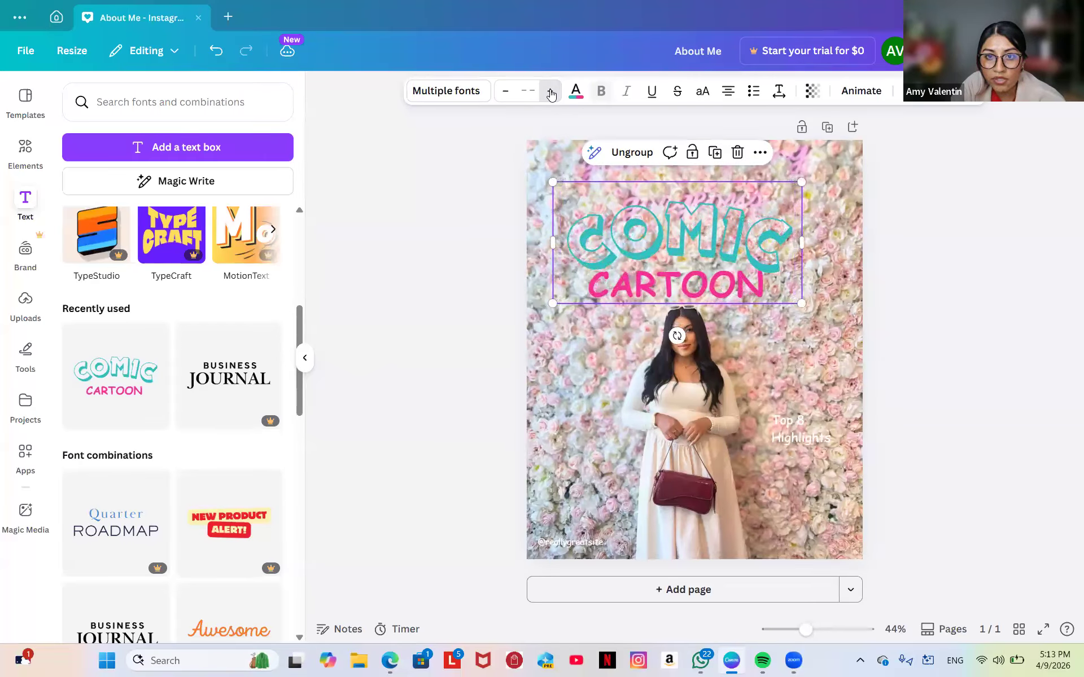
left_click(632, 161)
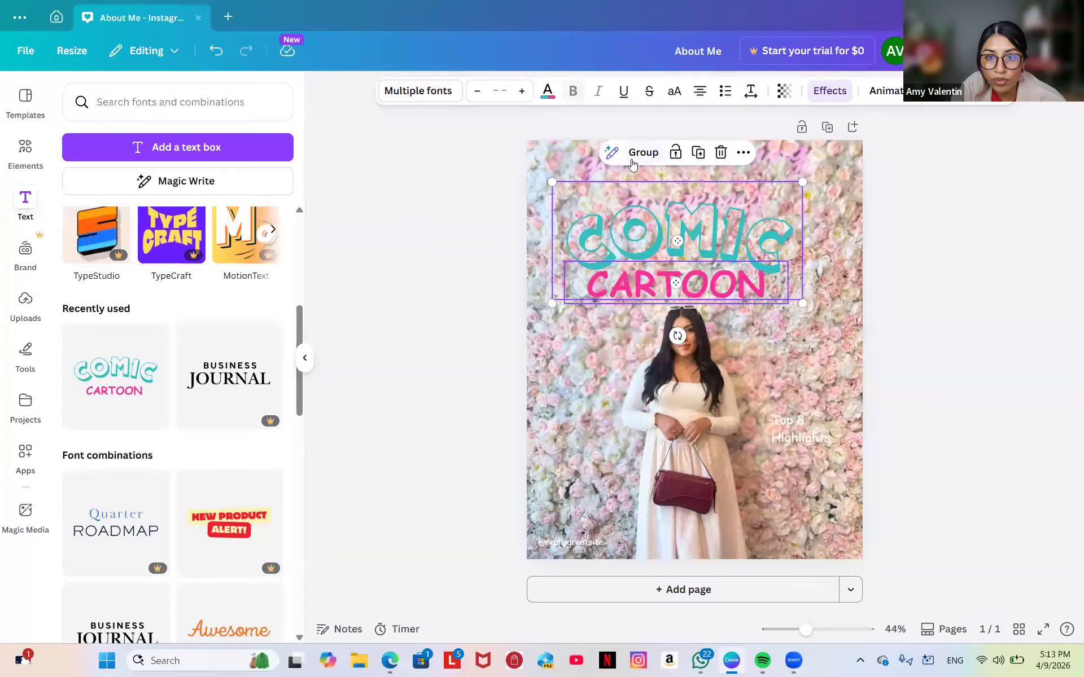
left_click(548, 92)
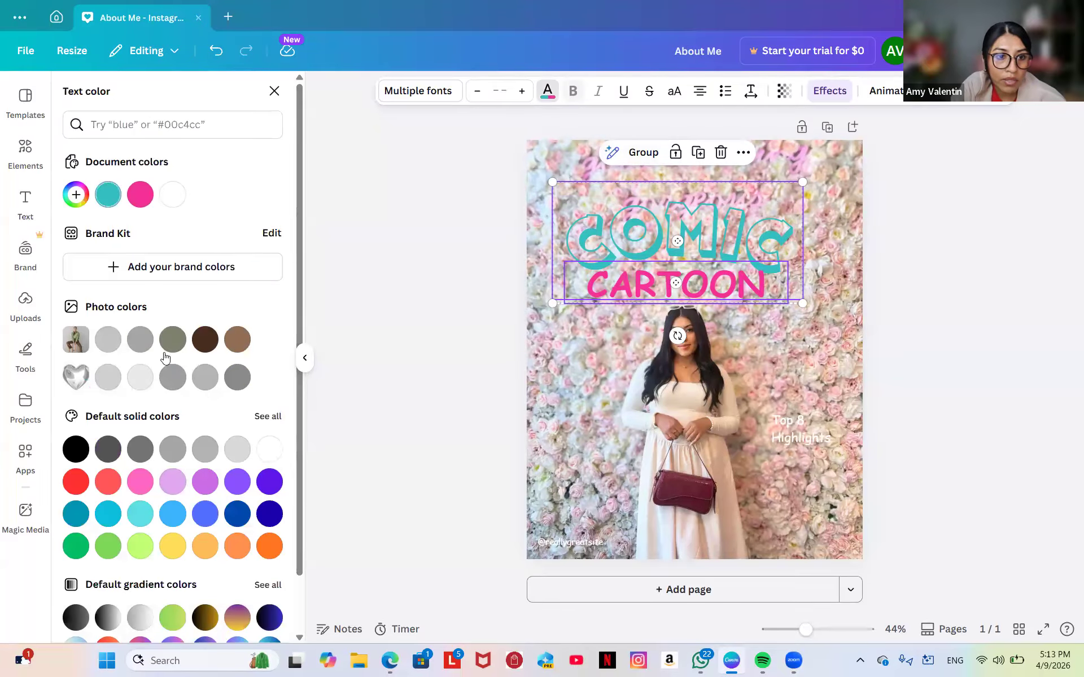
Make the CARTOON word dark brown and shrink the COMIC word to size 190.
left_click(199, 339)
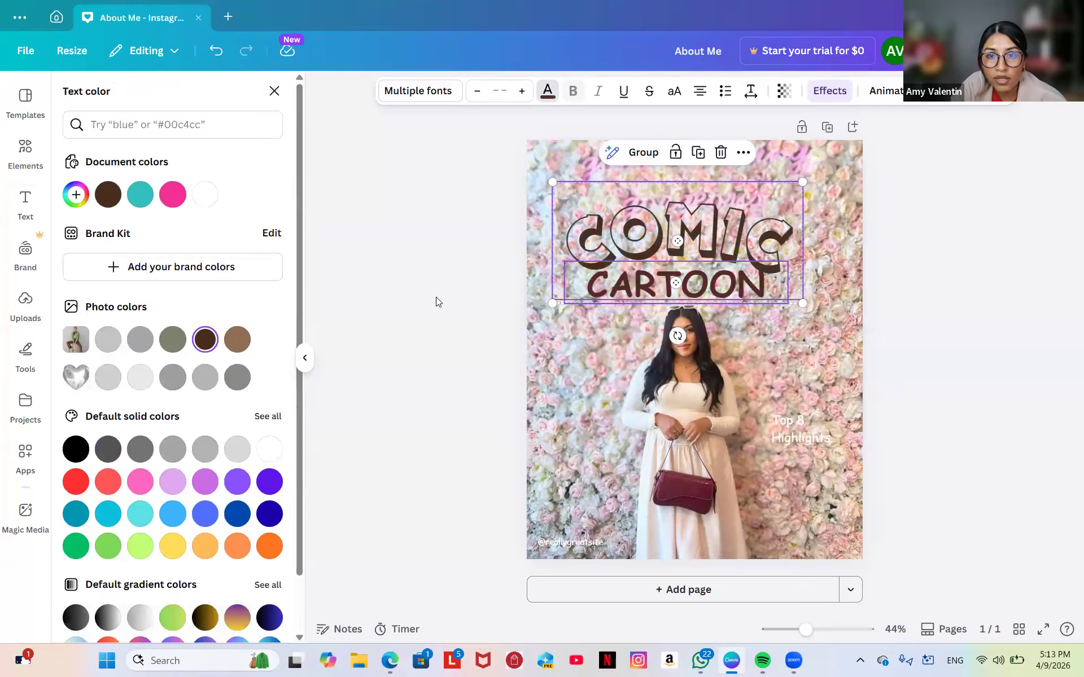
left_click(671, 217)
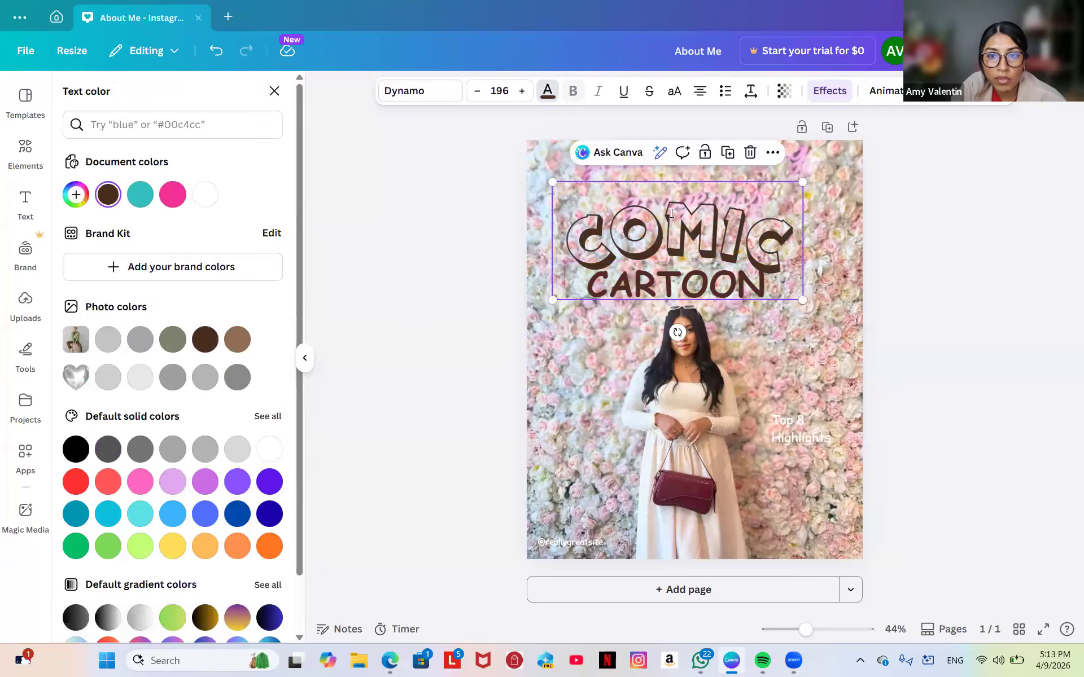
left_click(620, 200)
left_click(632, 394)
left_click(690, 228)
left_click(690, 227)
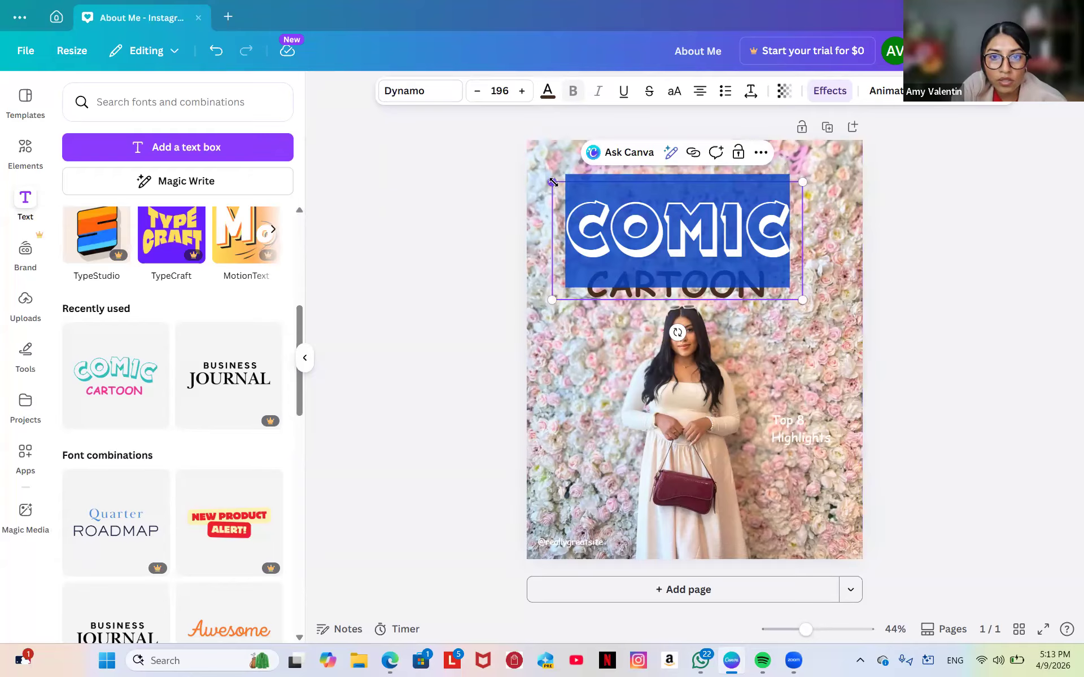
left_click_drag(550, 175, 559, 186)
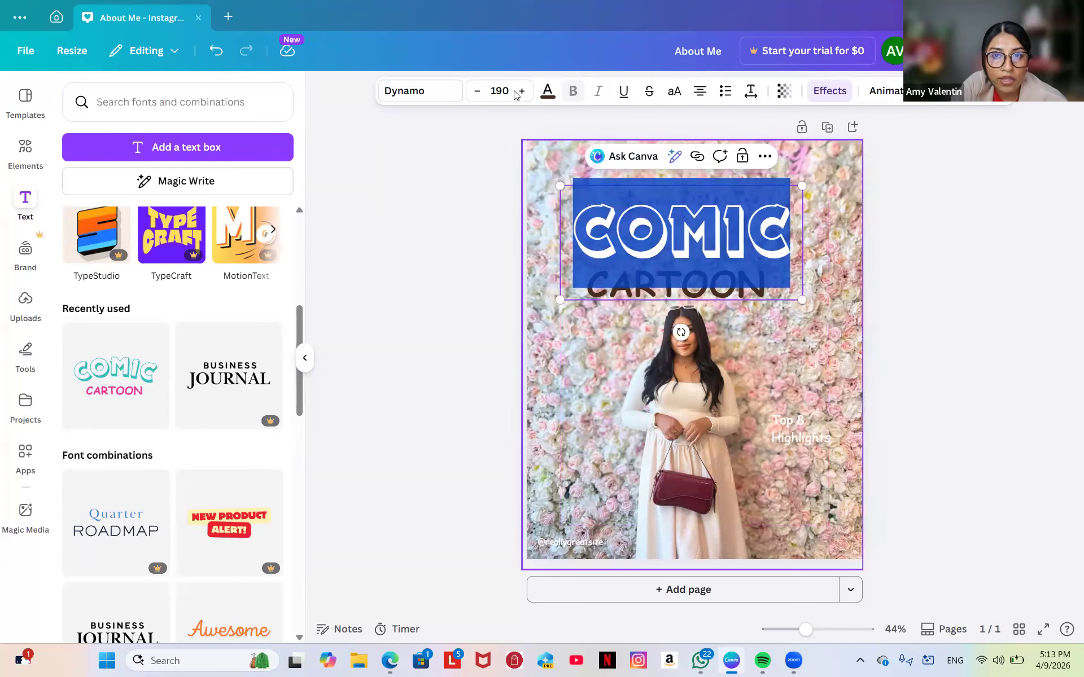
Recolour COMIC white, then delete the COMIC text entirely.
left_click(547, 93)
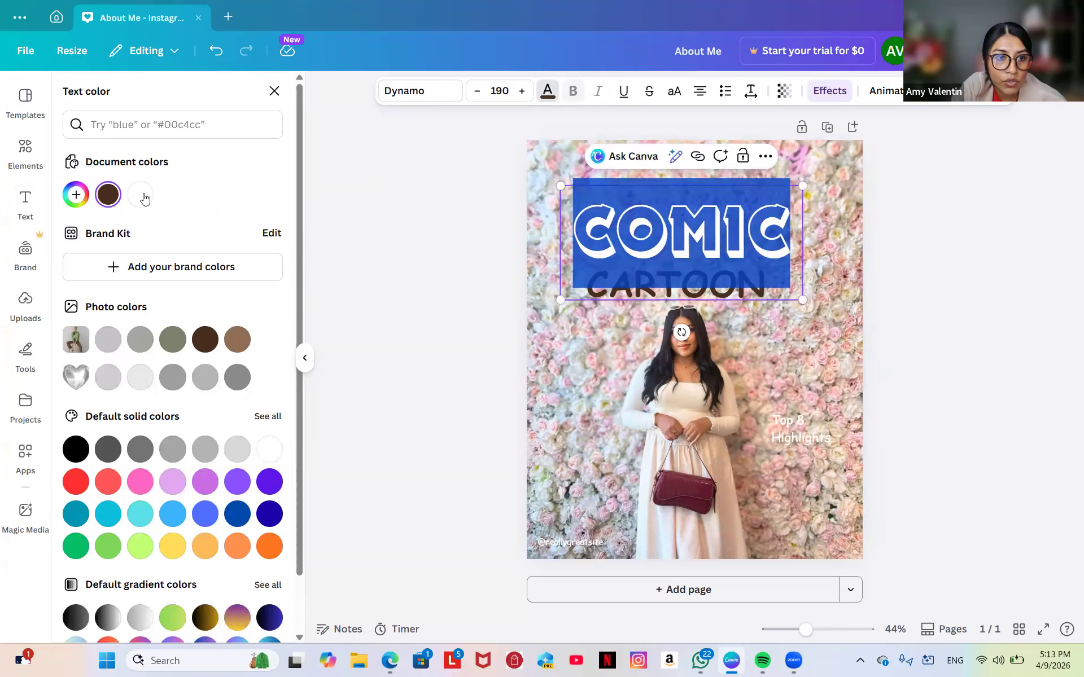
left_click(142, 196)
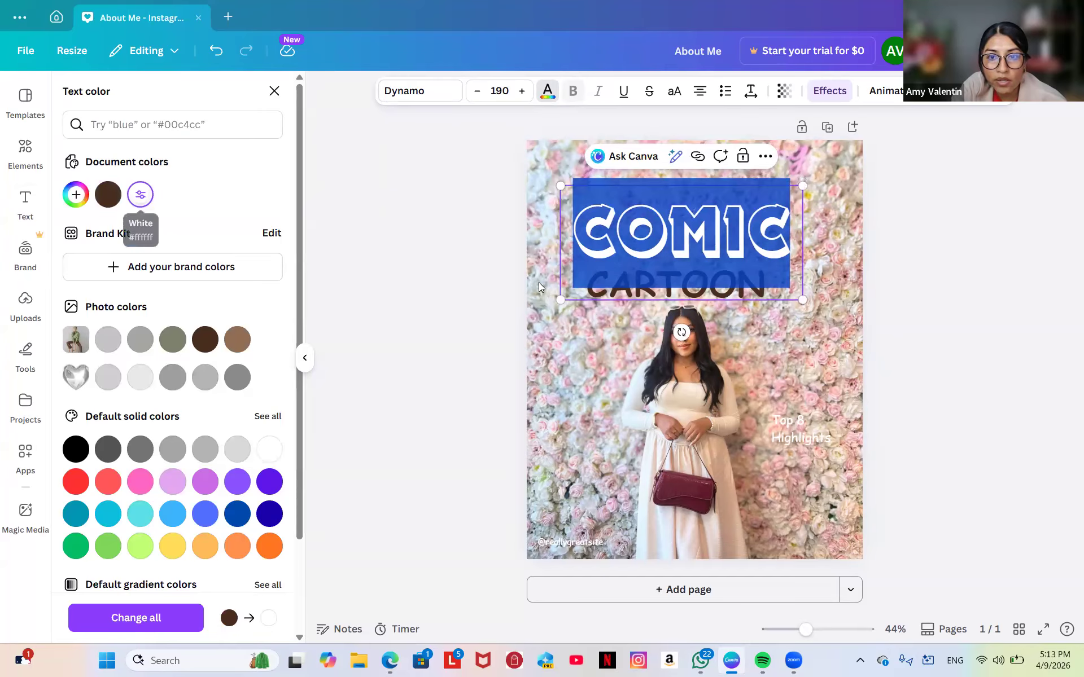
left_click(566, 343)
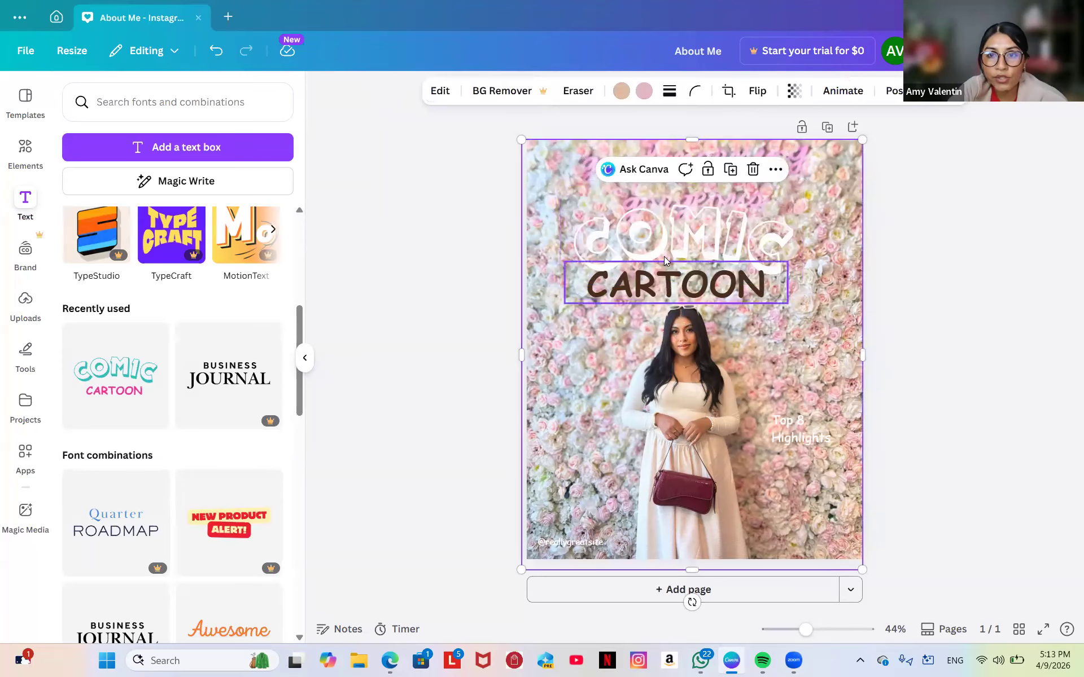
left_click(673, 236)
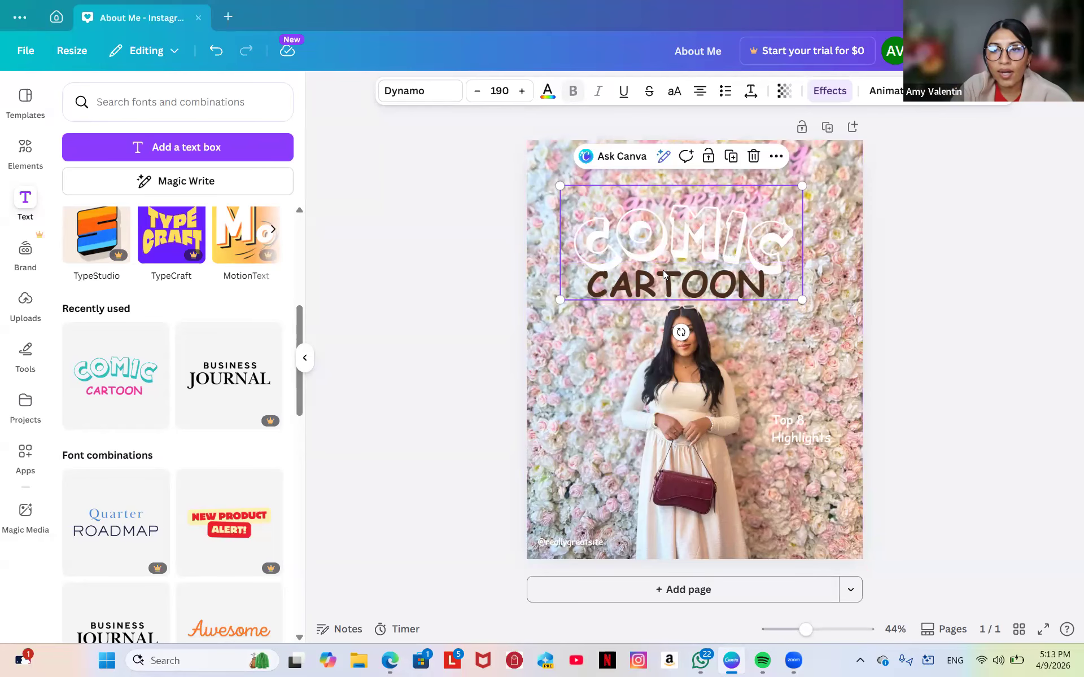
left_click(753, 158)
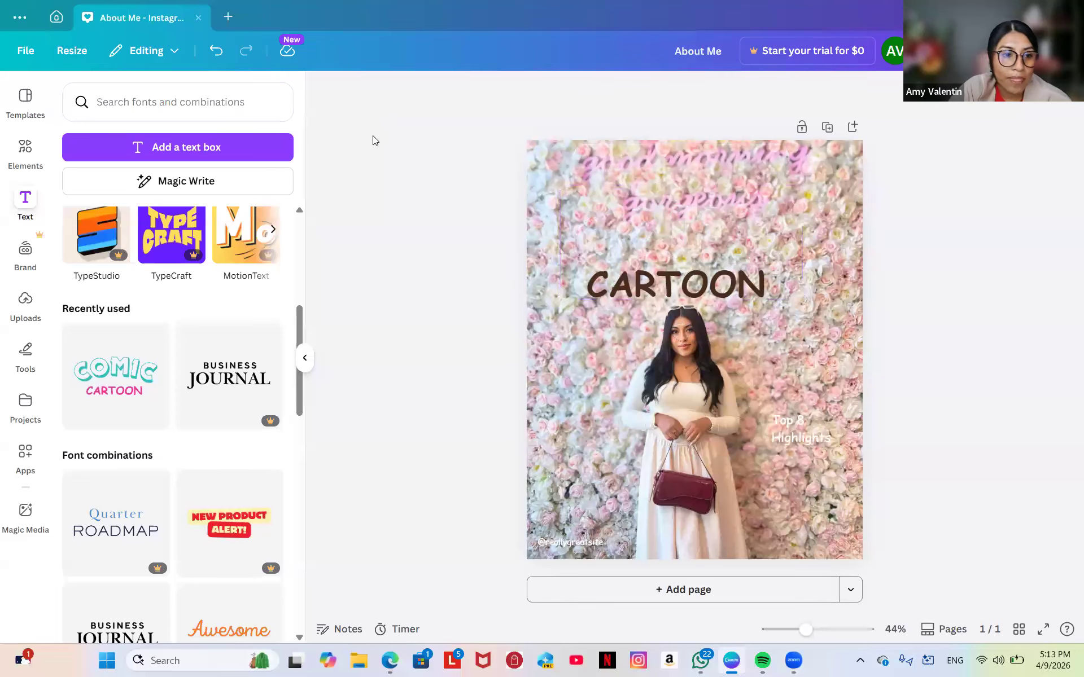
left_click(25, 199)
Add a new heading, delete the CARTOON text, and move the heading near the photo's top.
scroll(203, 251, "up", 5)
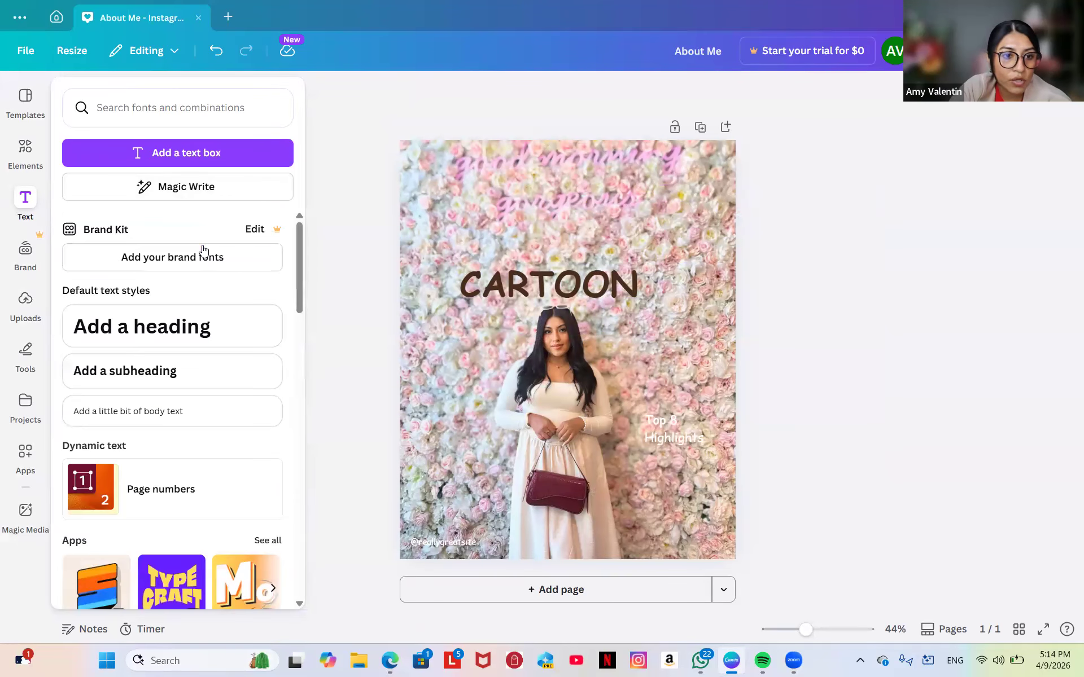
left_click(141, 326)
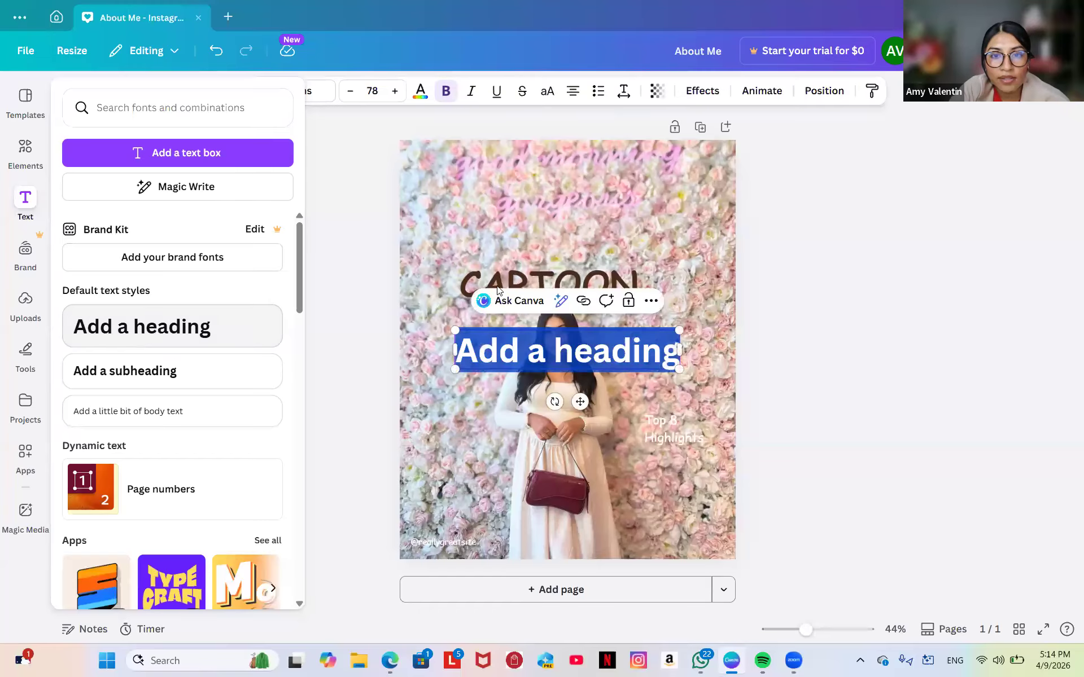
left_click(531, 270)
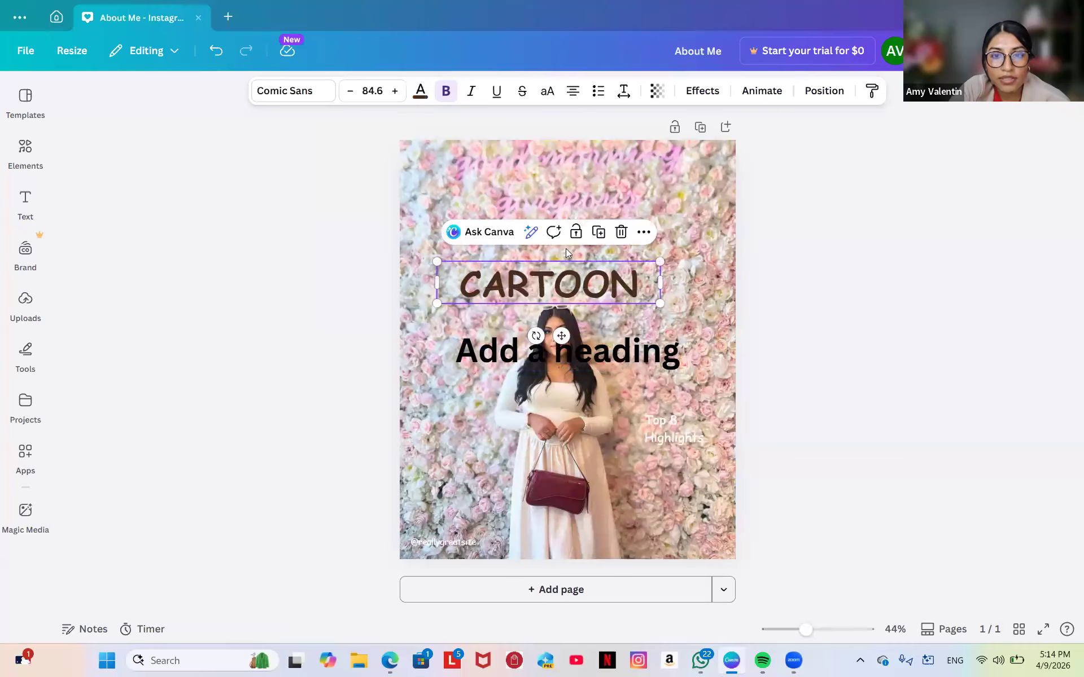
left_click(620, 232)
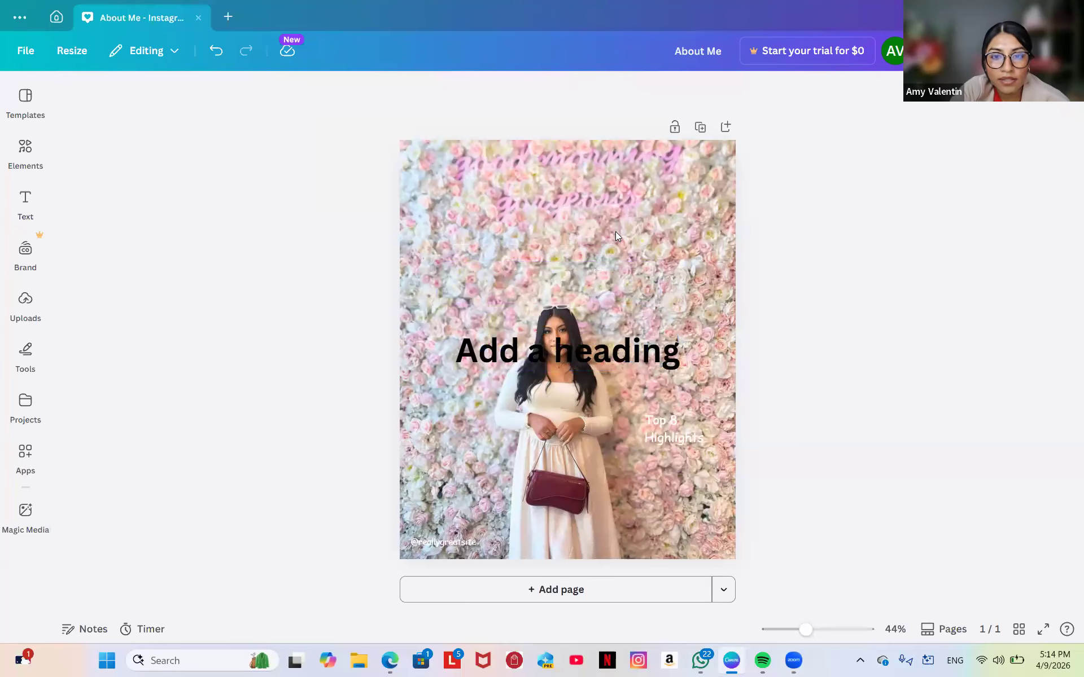
left_click(590, 330)
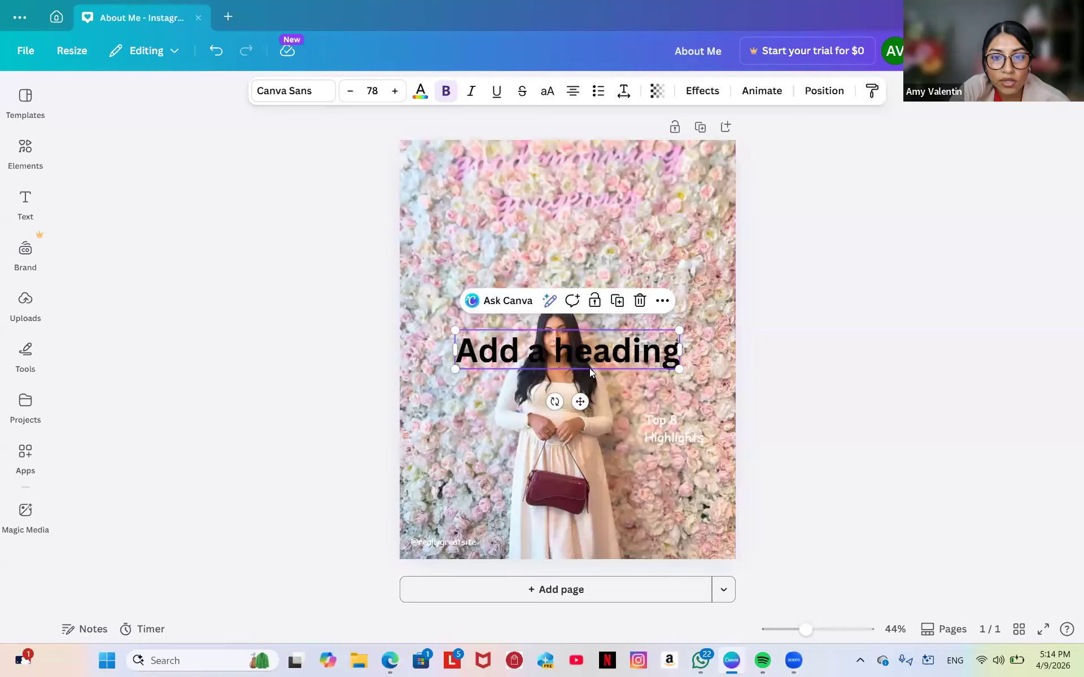
left_click_drag(590, 359, 580, 240)
Replace the heading's placeholder text with 'My Story'.
double_click(580, 240)
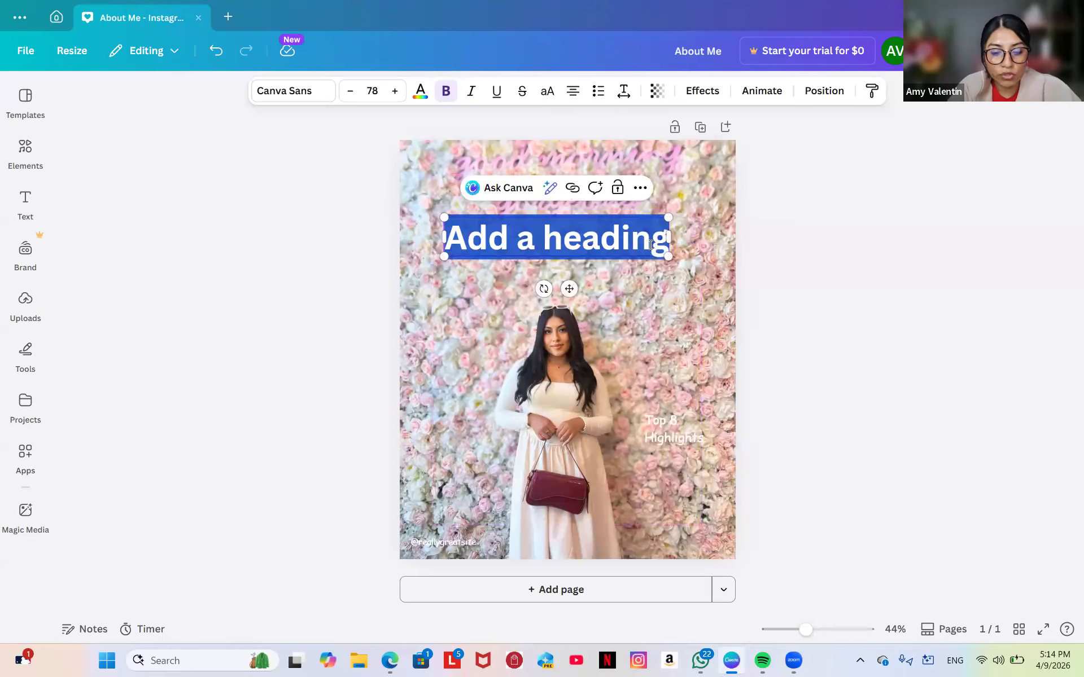
type("my")
key("BackSpace")
key("BackSpace")
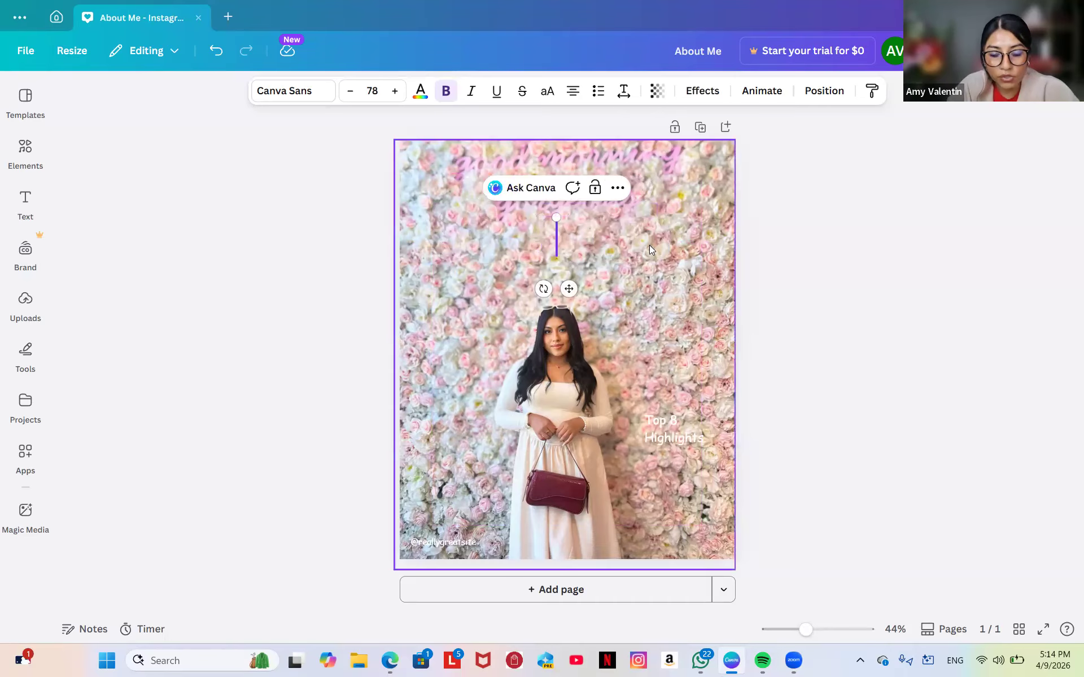
type("My S")
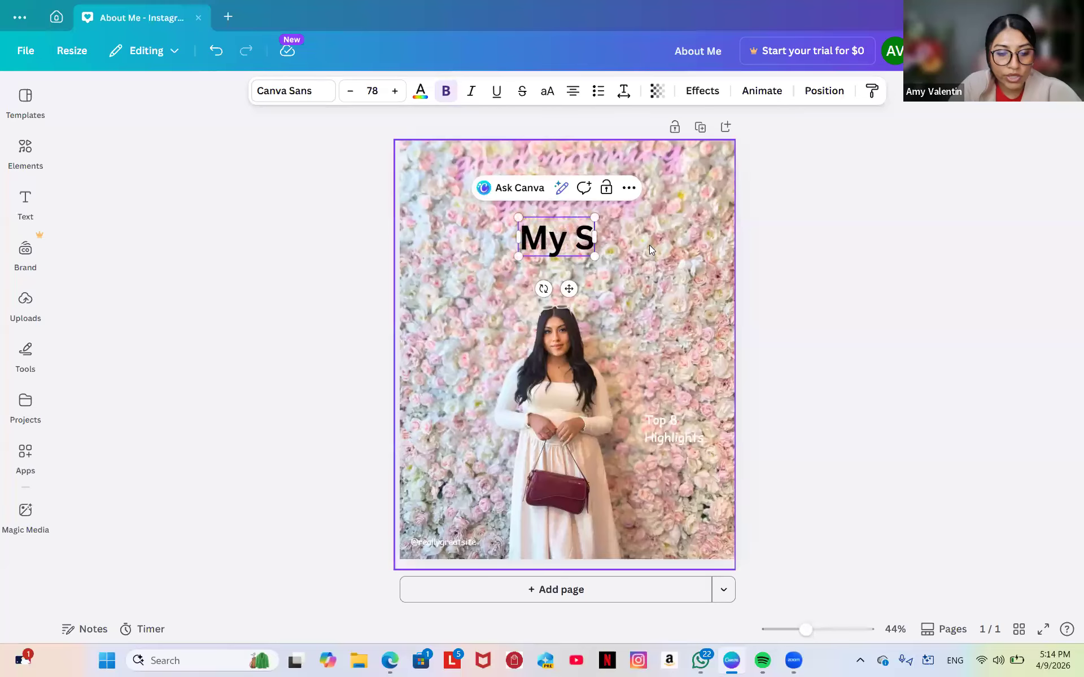
type("tory")
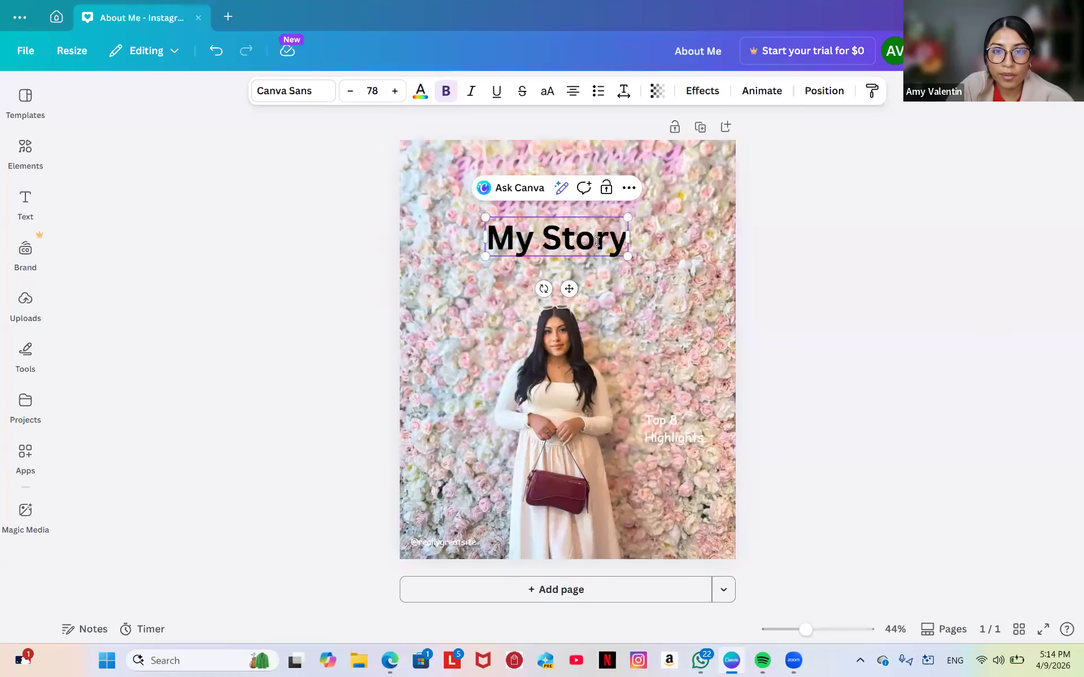
left_click(661, 301)
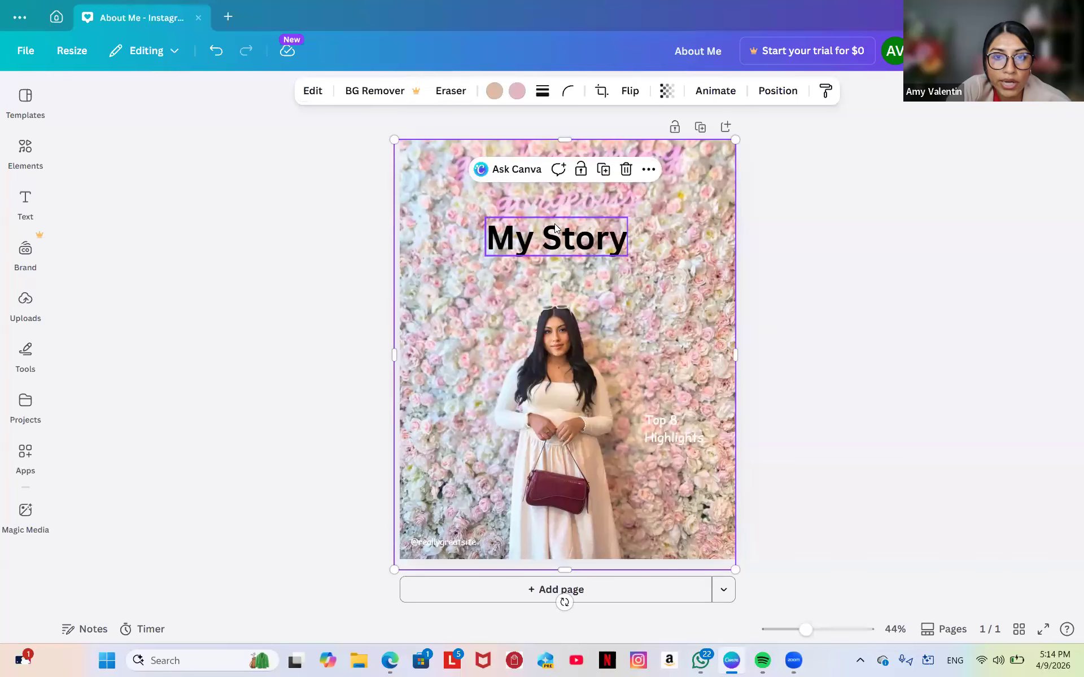
Apply the Lemon Tuesday script font to the My Story heading.
left_click_drag(556, 228, 543, 215)
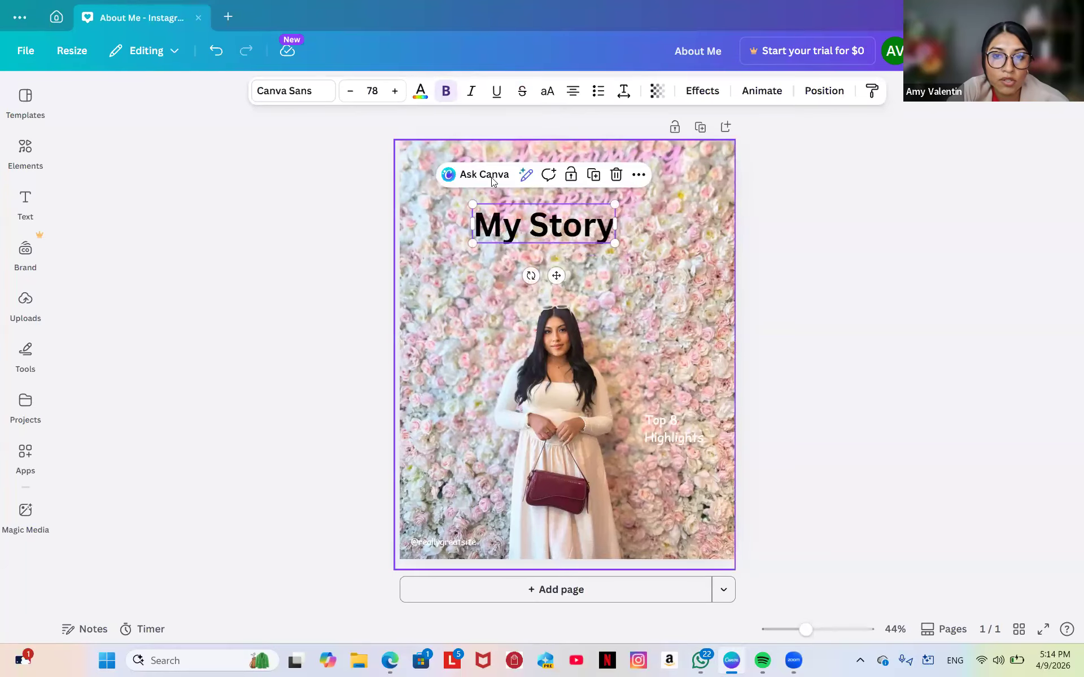
left_click(293, 96)
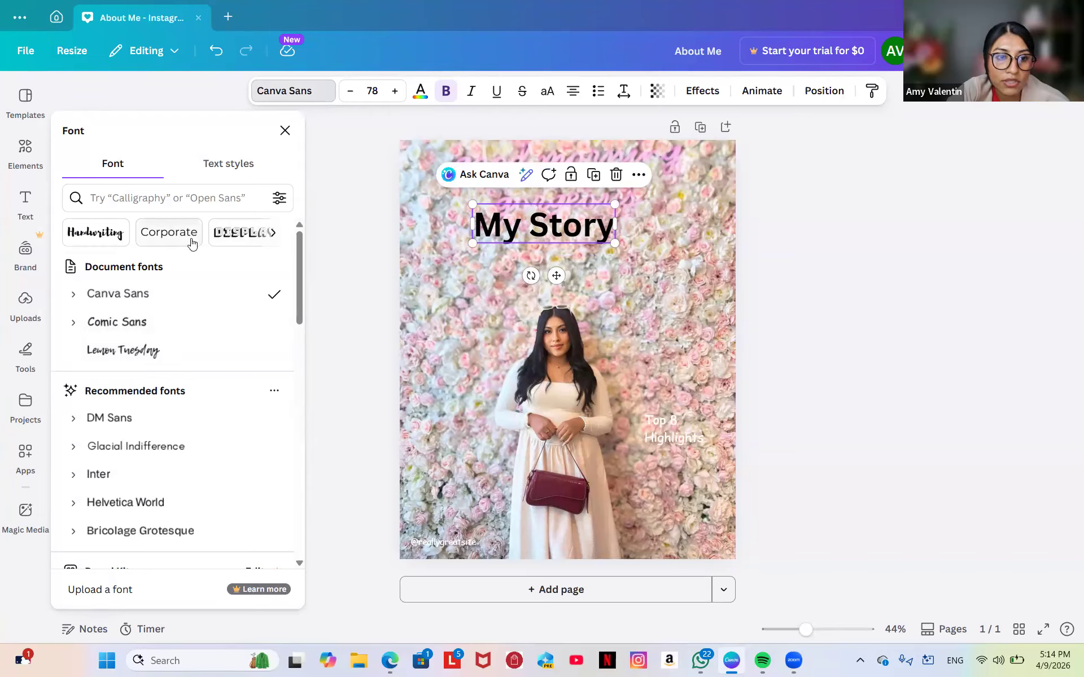
scroll(136, 433, "down", 2)
scroll(135, 433, "down", 10)
scroll(136, 434, "down", 10)
scroll(136, 434, "down", 9)
scroll(135, 433, "down", 3)
scroll(135, 434, "up", 20)
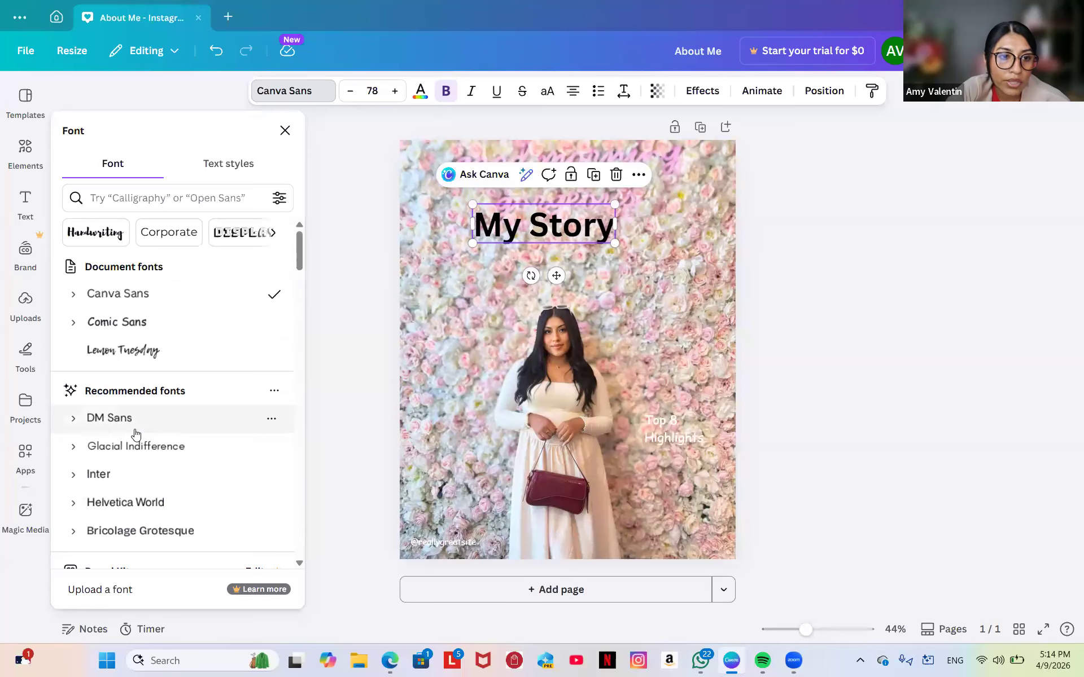
left_click(125, 362)
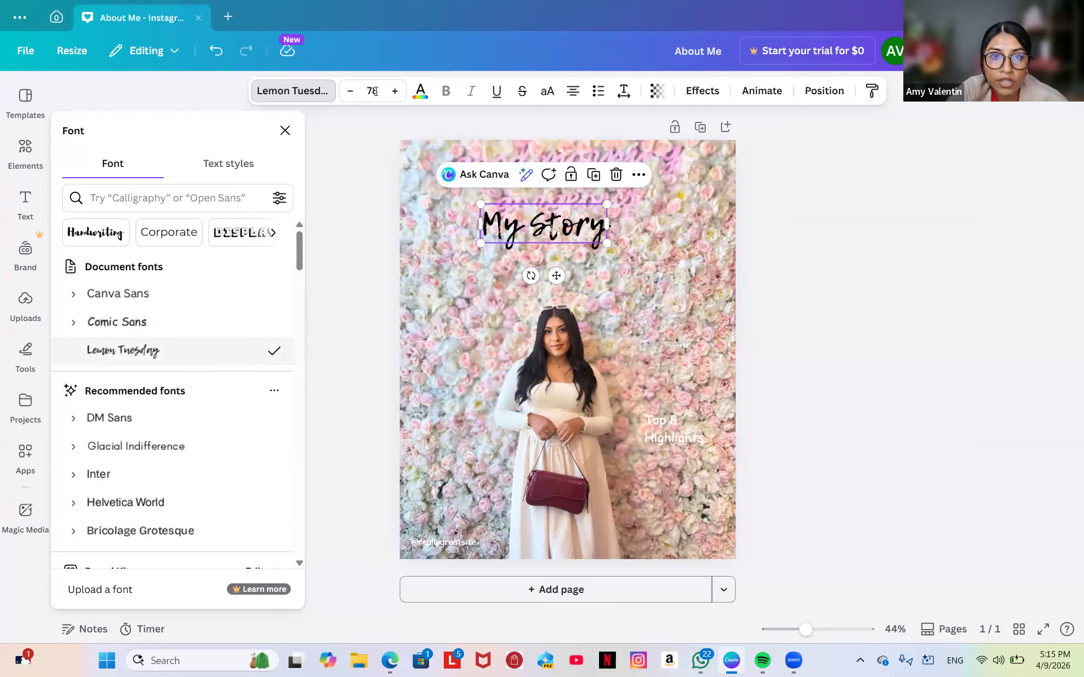
Enlarge the My Story heading to size 142 and tilt it diagonally across the top.
left_click(396, 93)
left_click(396, 92)
left_click(396, 92)
left_click(396, 92)
left_click(395, 92)
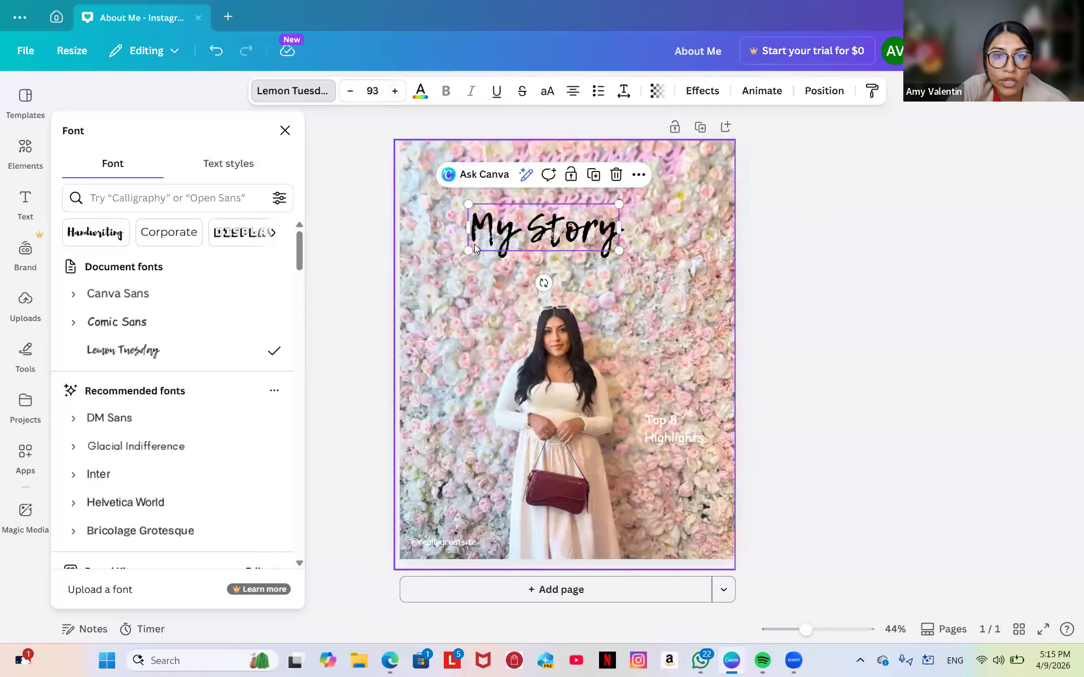
left_click_drag(468, 250, 435, 307)
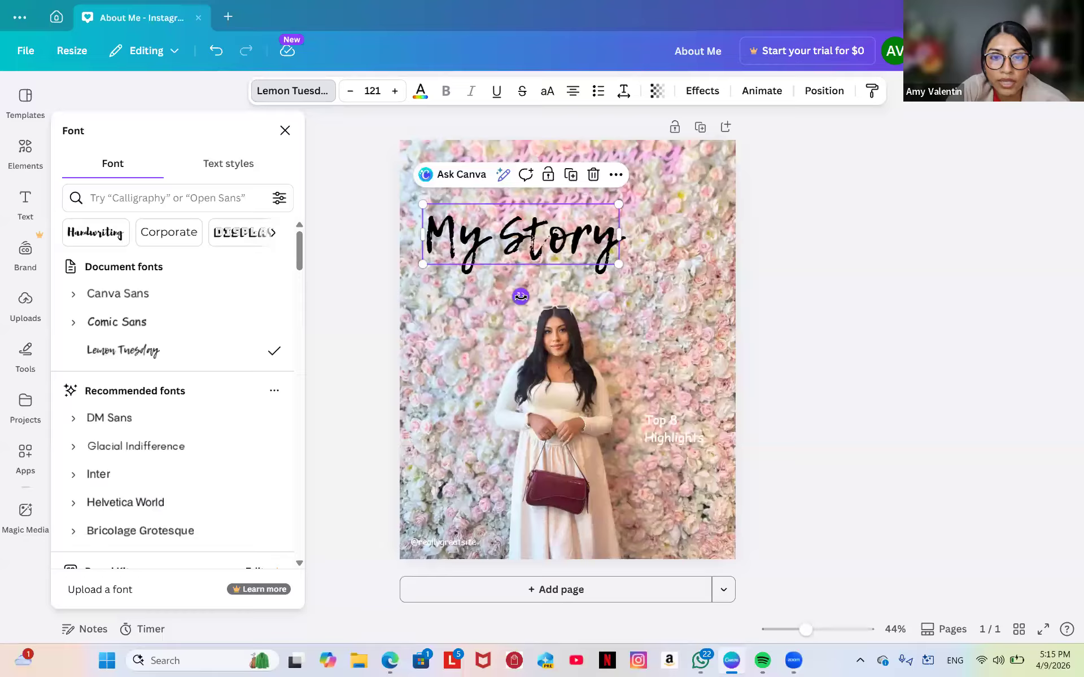
left_click_drag(520, 296, 565, 347)
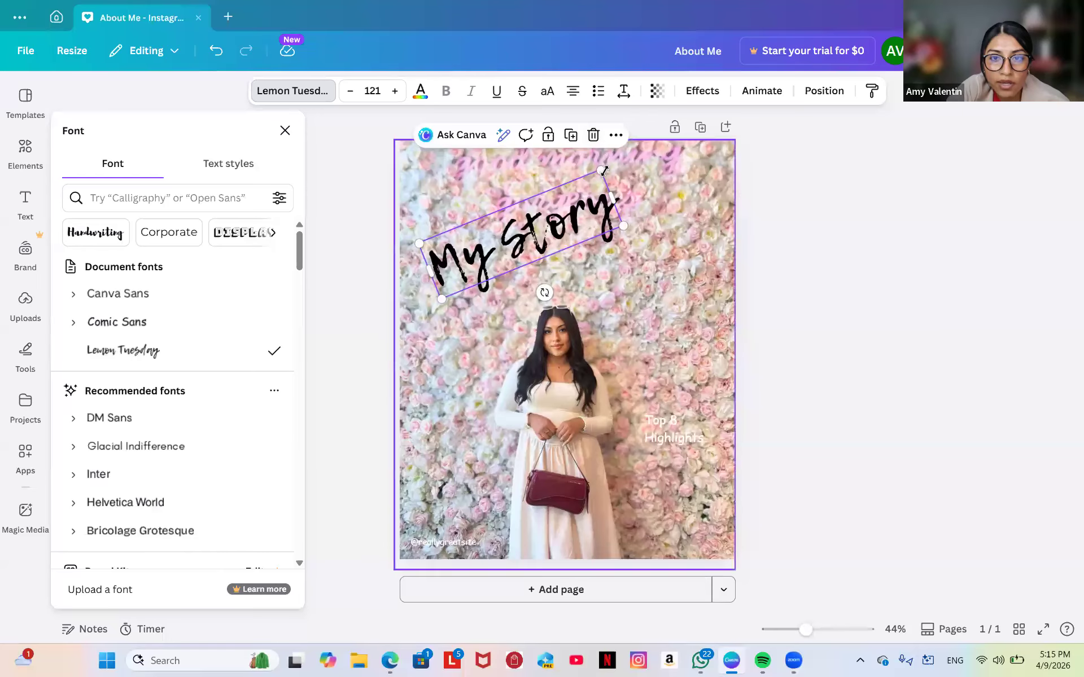
left_click_drag(601, 169, 623, 145)
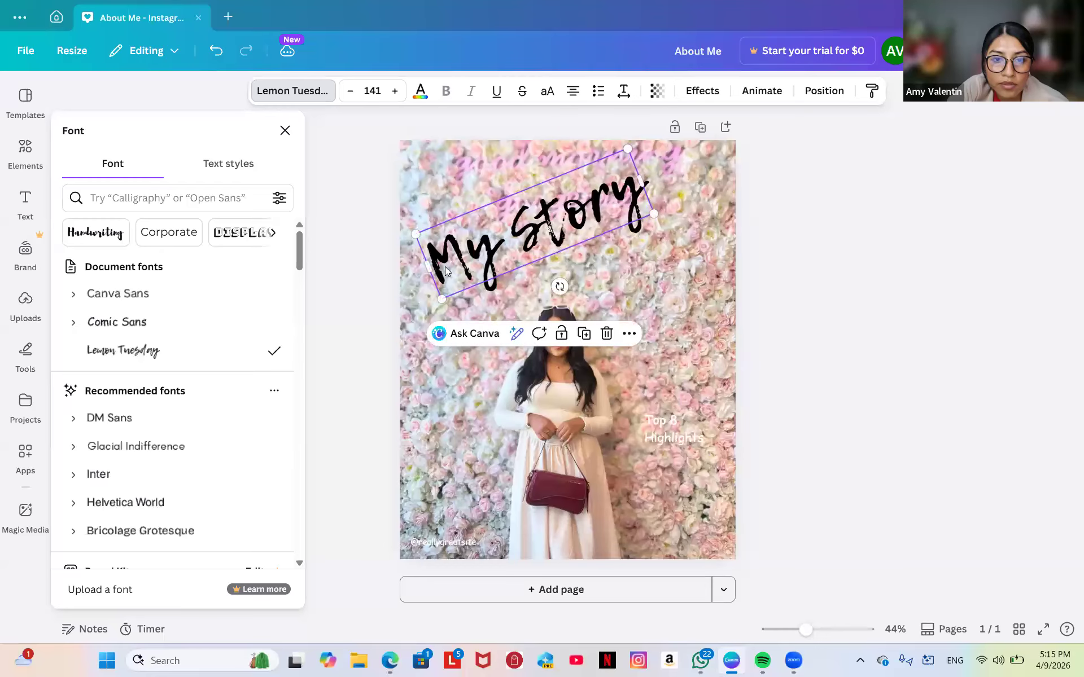
mouse_move(440, 307)
left_mouse_down()
mouse_move(433, 314)
mouse_move(441, 302)
left_mouse_up()
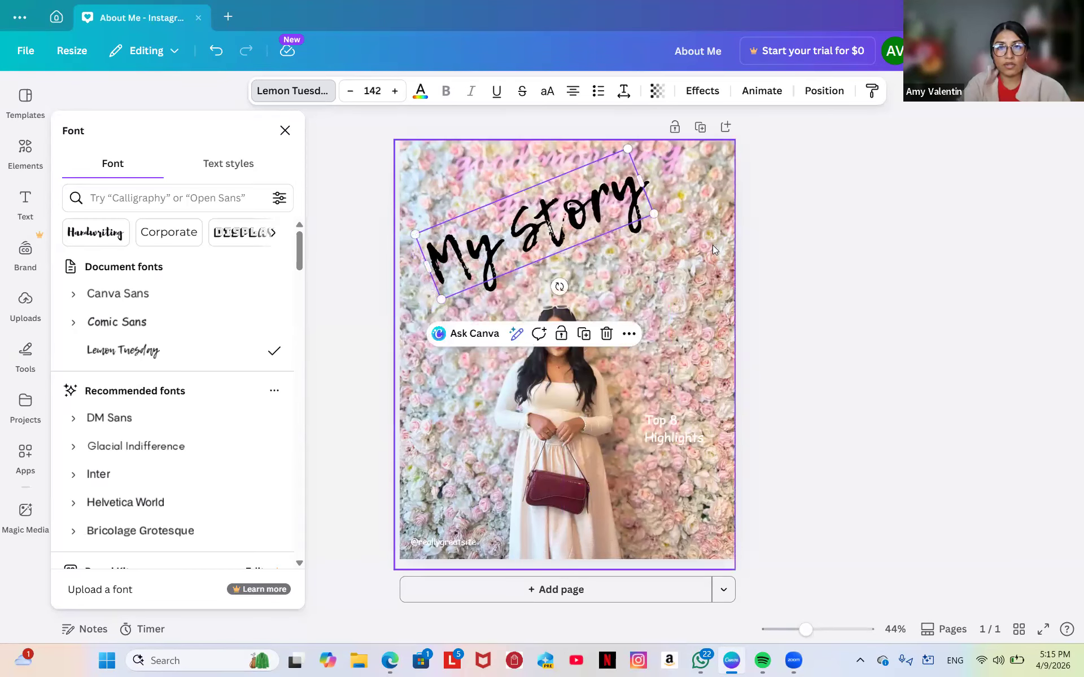
left_click(698, 316)
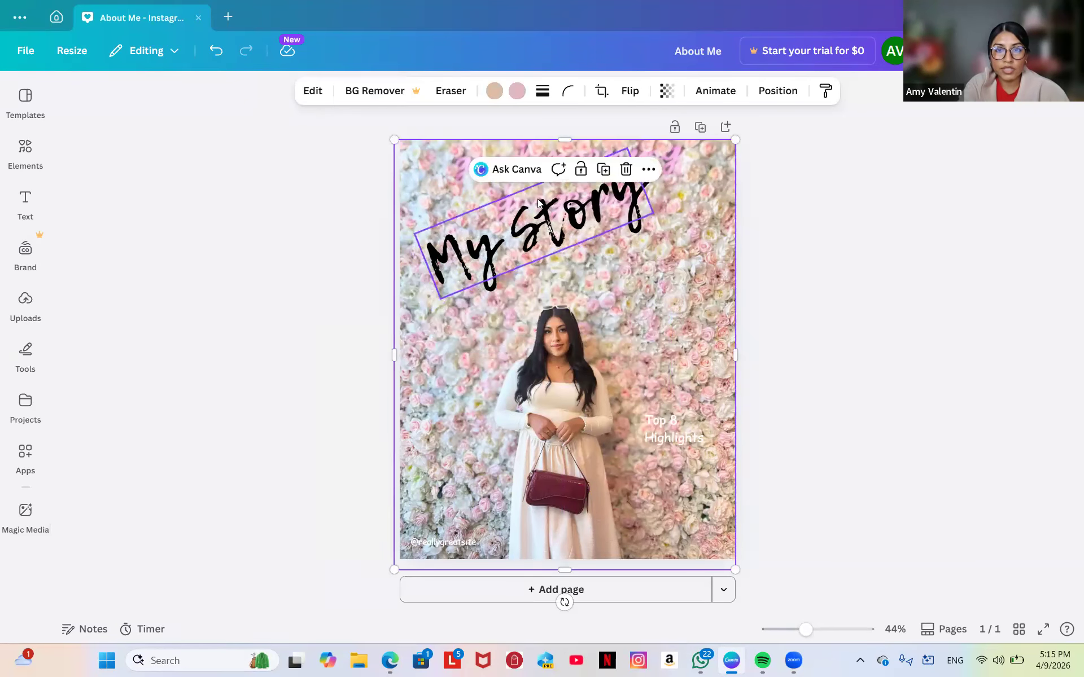
left_click(558, 237)
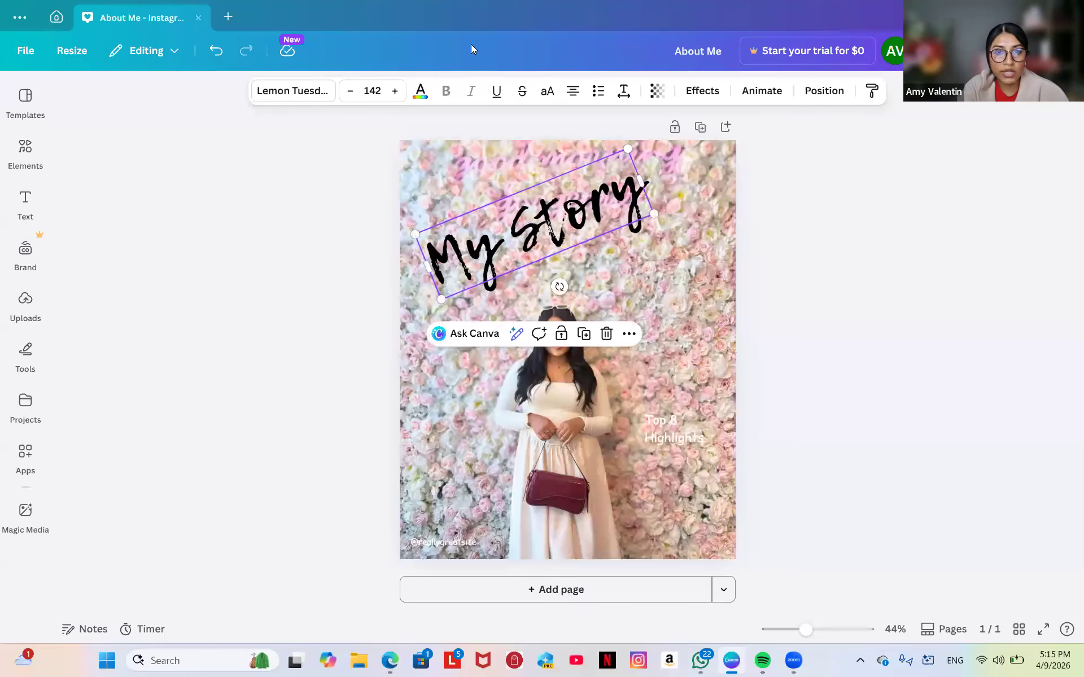
Try white and pink, then mix a custom mauve-plum colour (#702353) for the My Story heading.
left_click(421, 92)
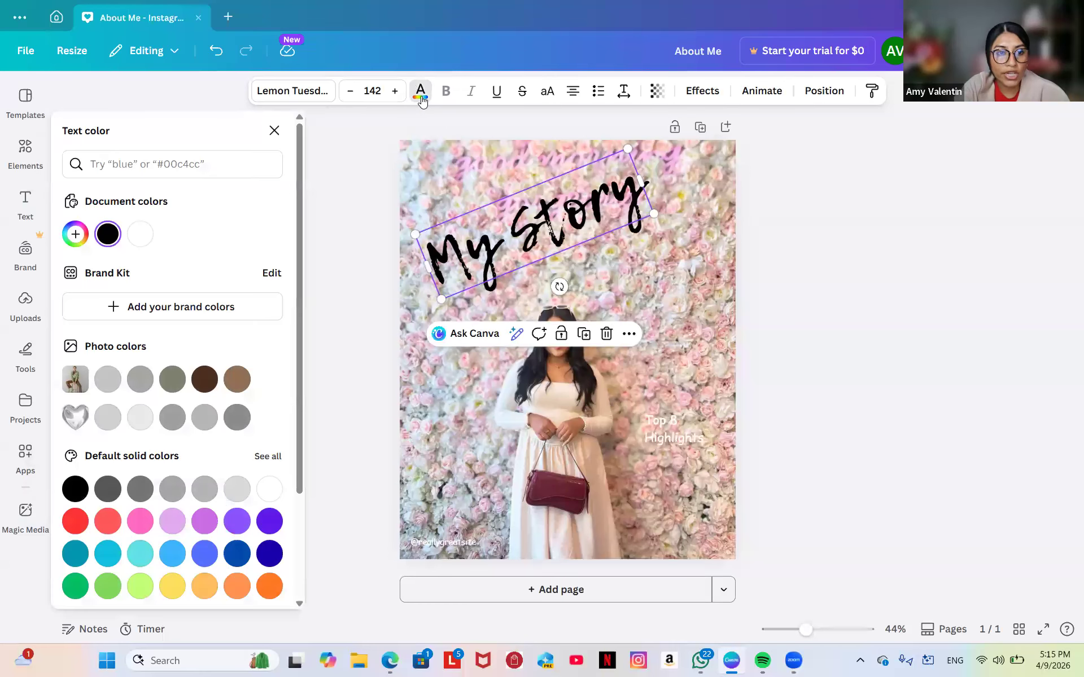
left_click(137, 241)
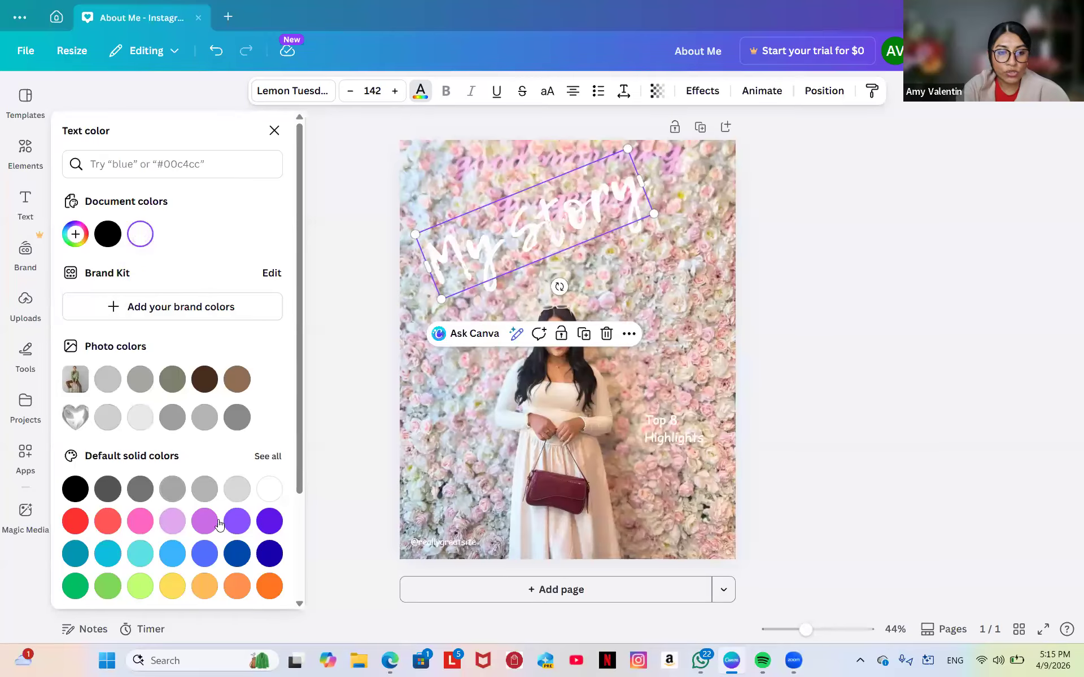
left_click(141, 521)
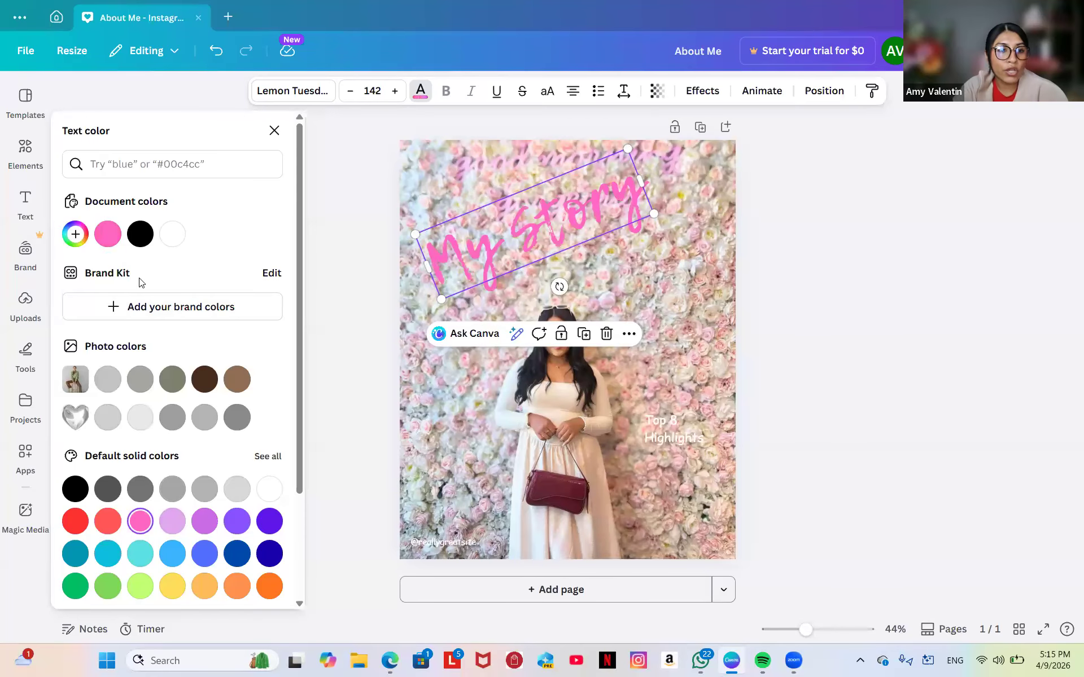
left_click(75, 236)
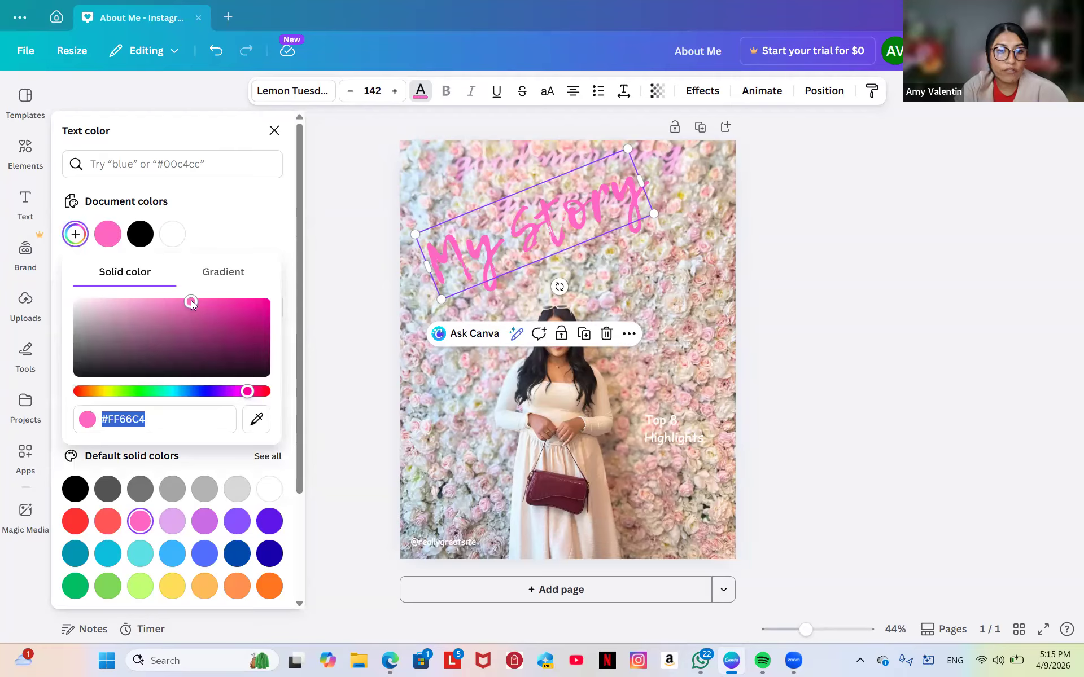
left_click_drag(191, 309, 226, 312)
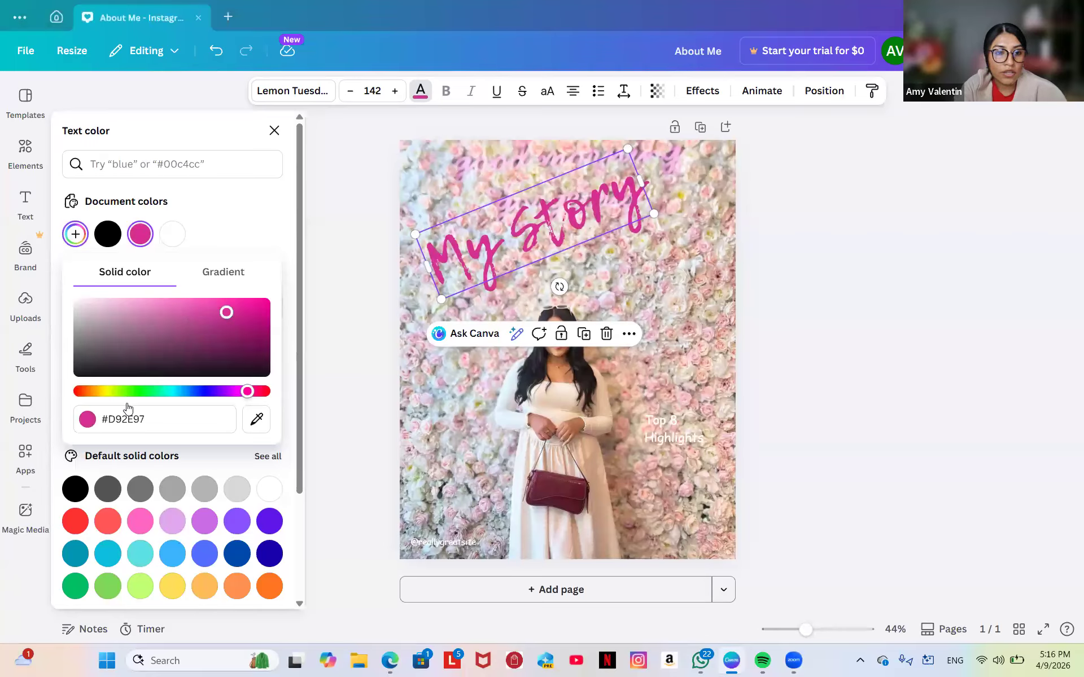
left_click_drag(225, 314, 207, 342)
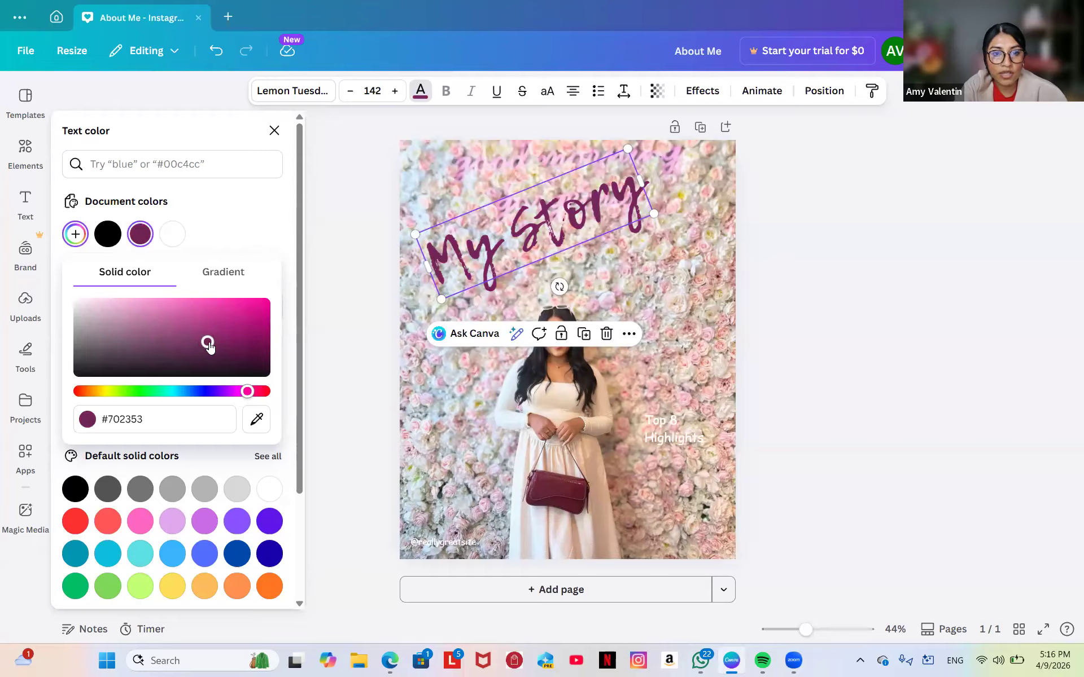
Close the custom colour picker and deselect the plum heading.
left_click(285, 204)
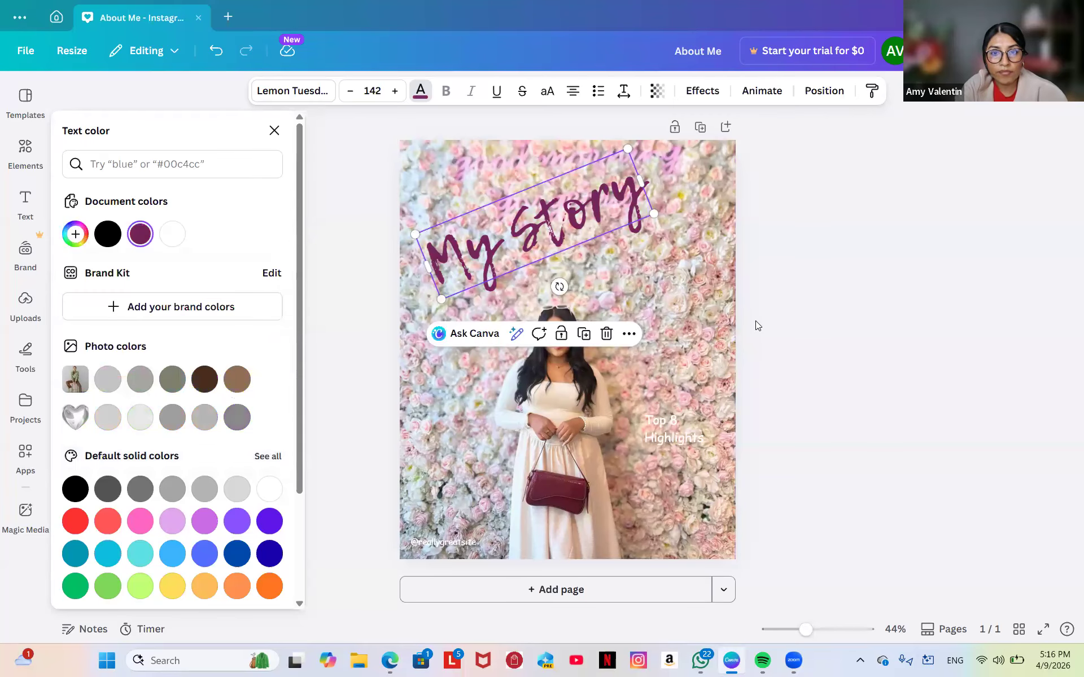
left_click(661, 292)
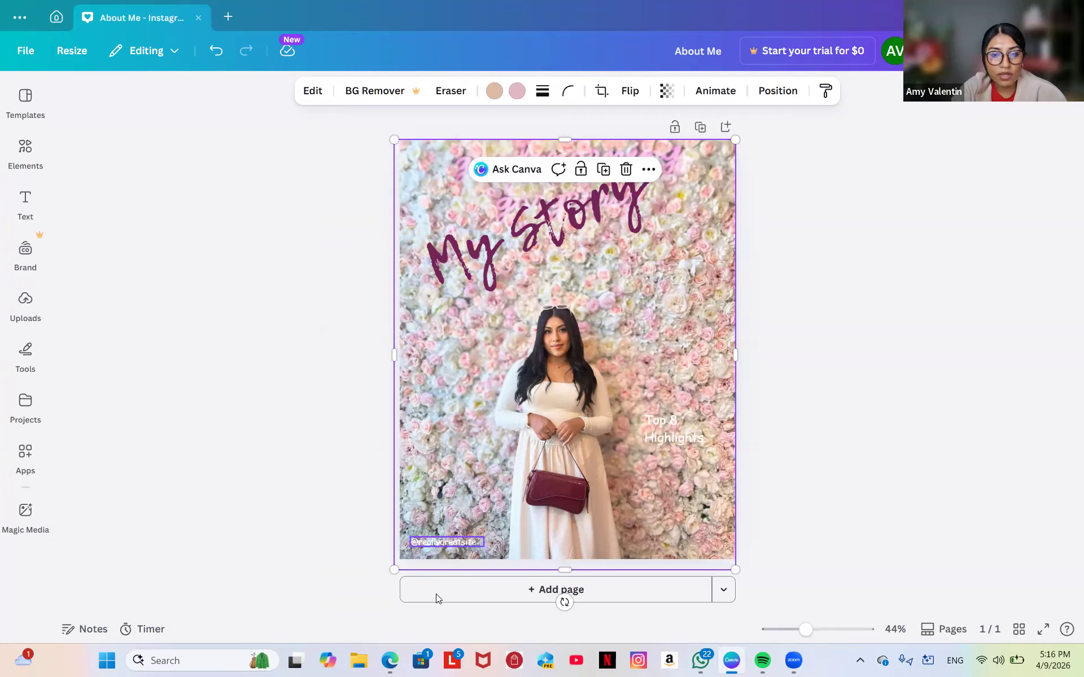
left_click(443, 543)
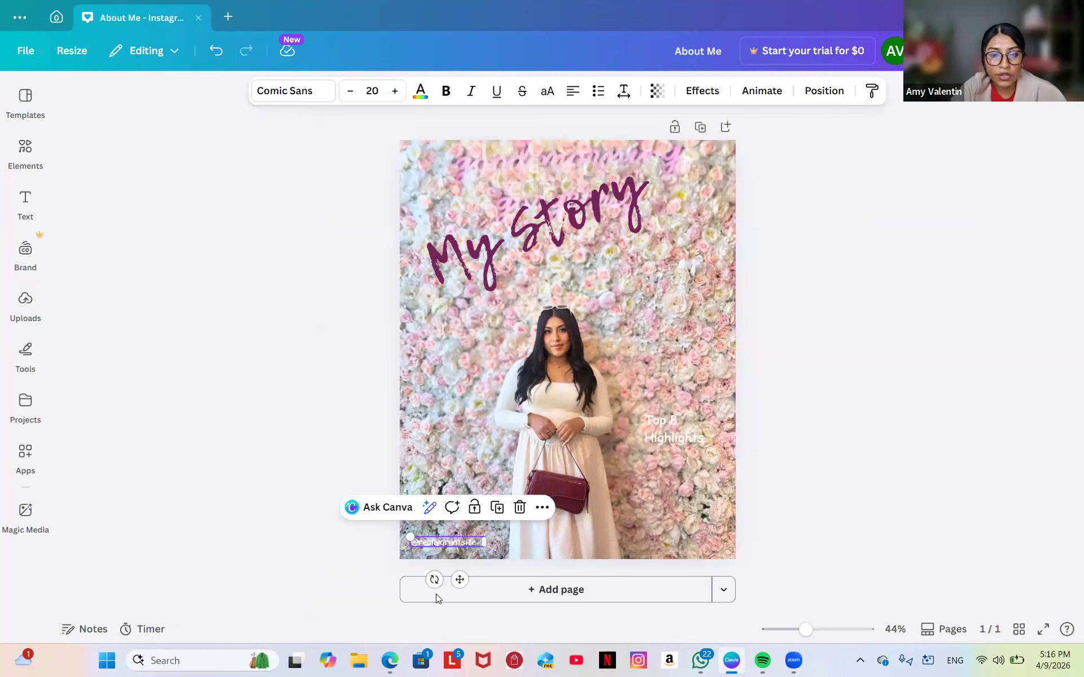
double_click(443, 542)
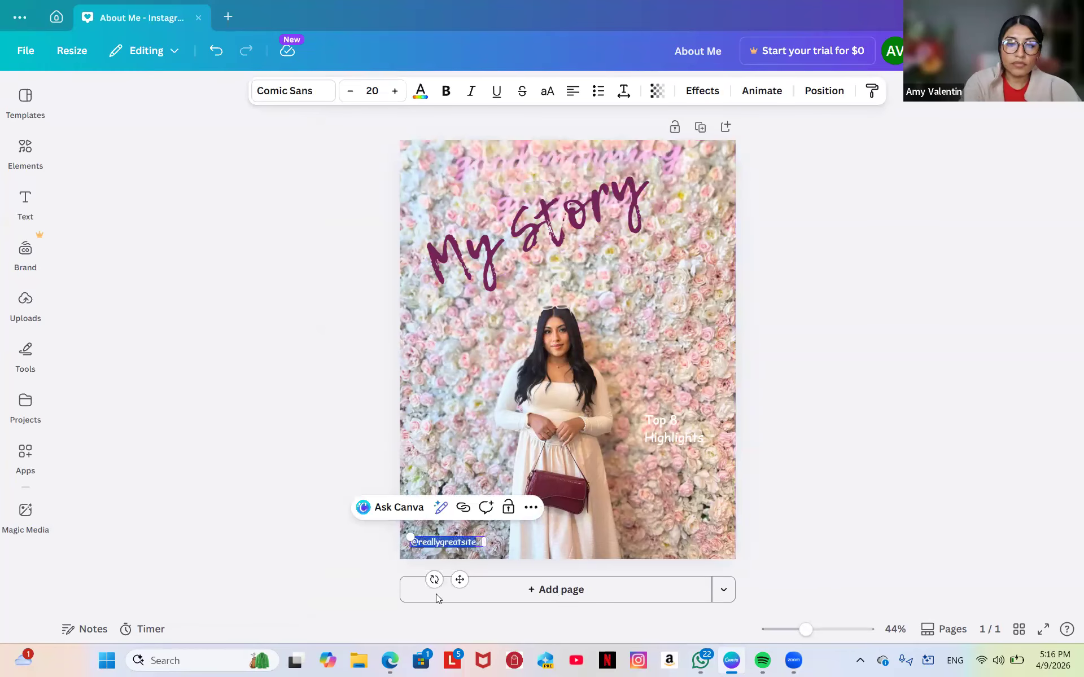
key("BackSpace")
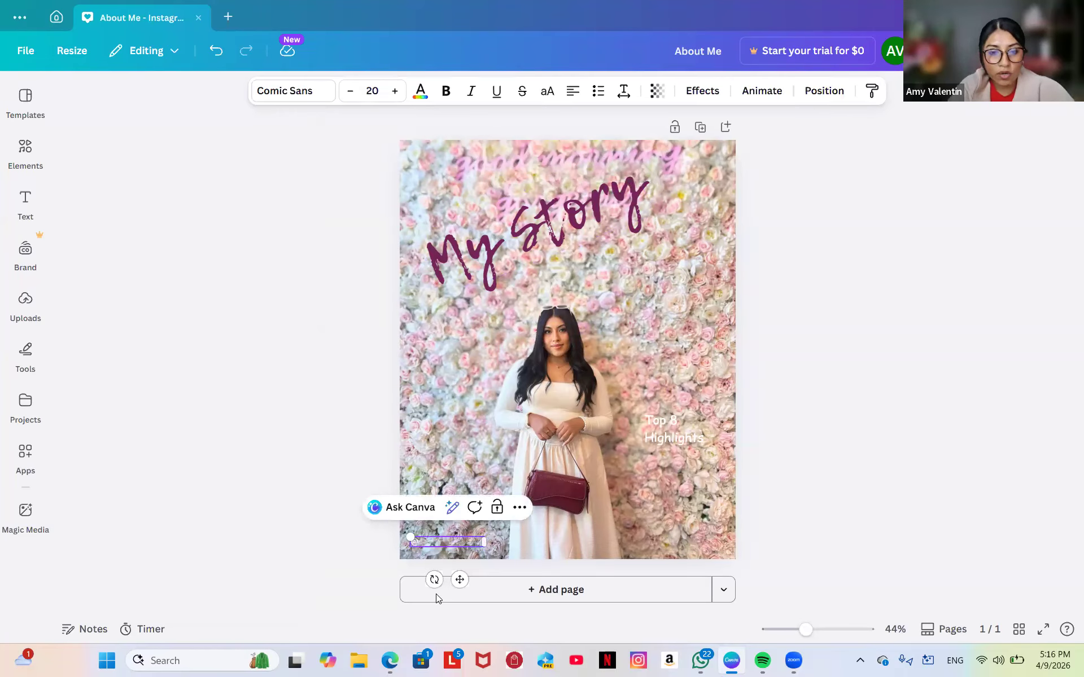
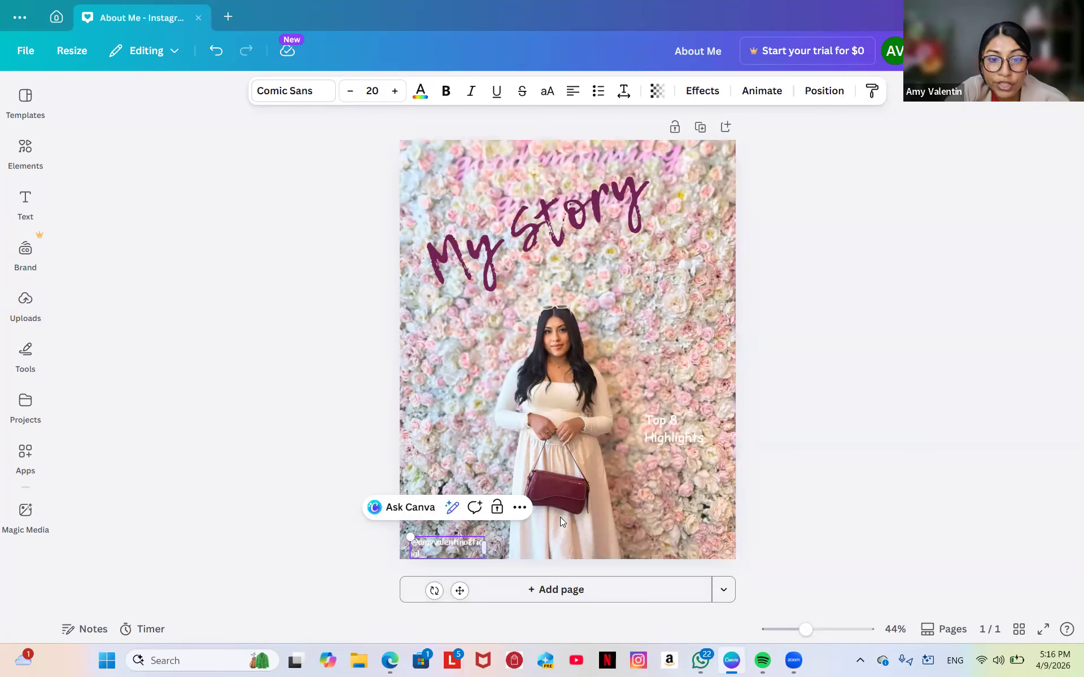
left_click_drag(484, 546, 502, 546)
left_click(461, 472)
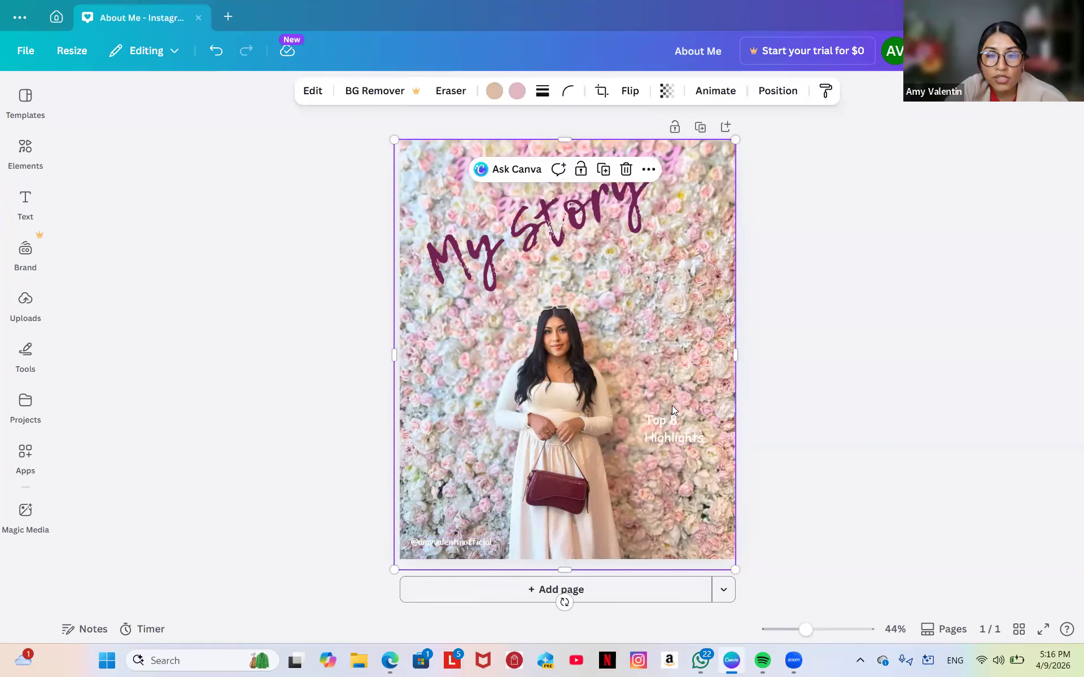
left_click_drag(671, 409, 662, 425)
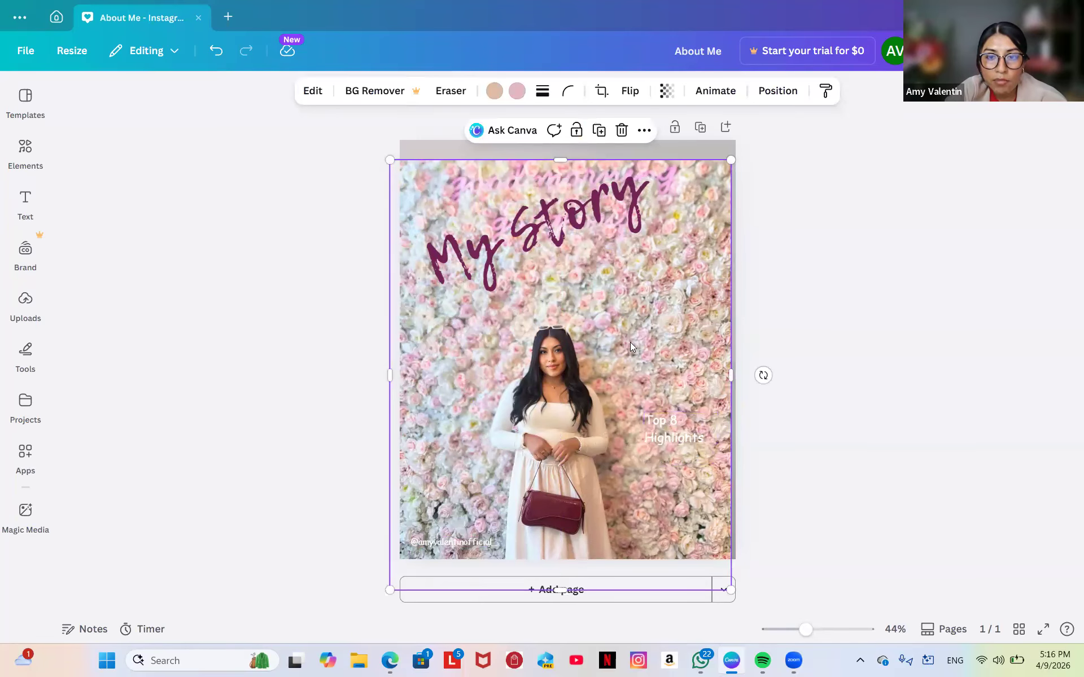
left_click_drag(630, 343, 634, 330)
left_click(682, 425)
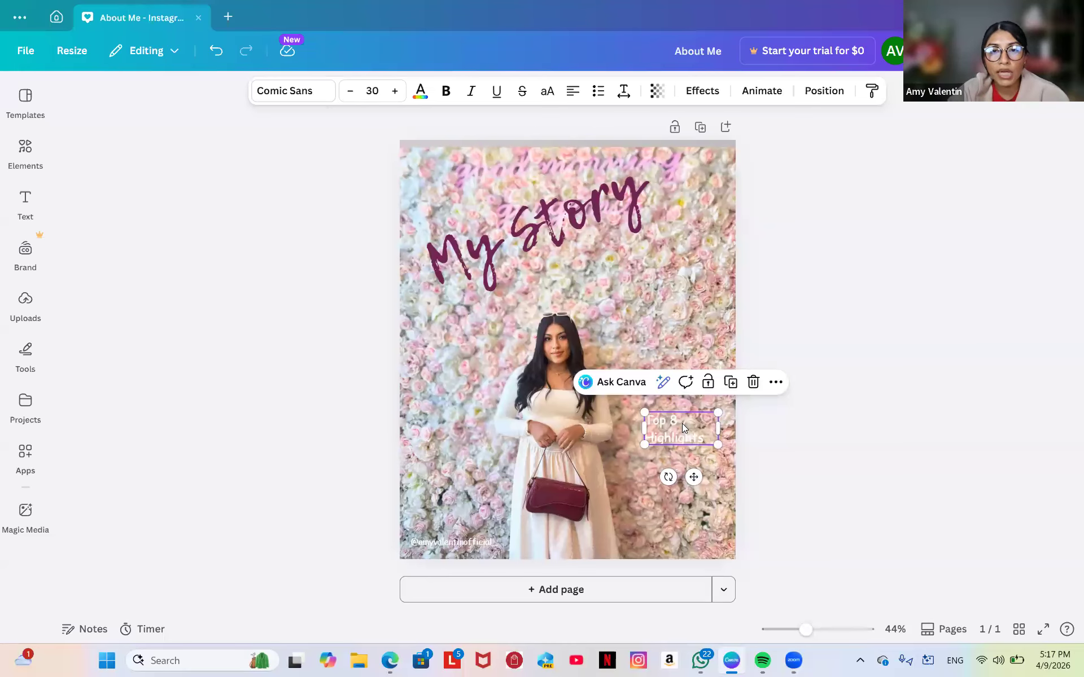
left_click_drag(672, 243, 673, 238)
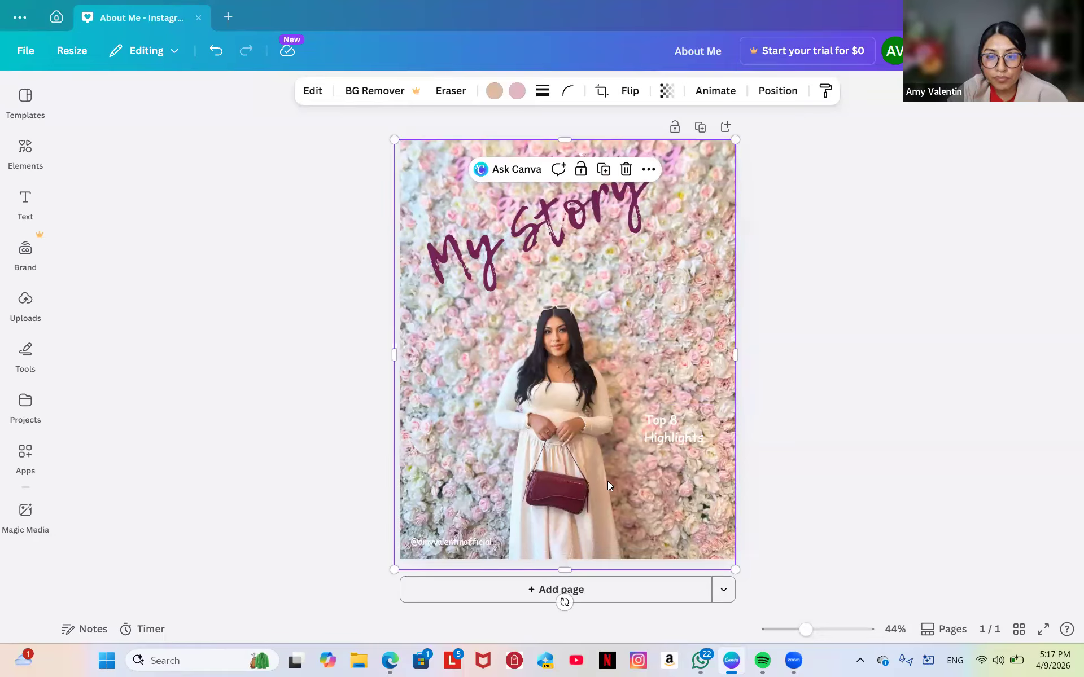
Change the Top 8 Highlights text to 'Mom Of 4' and add a 'Loves makeup' line.
left_click(669, 433)
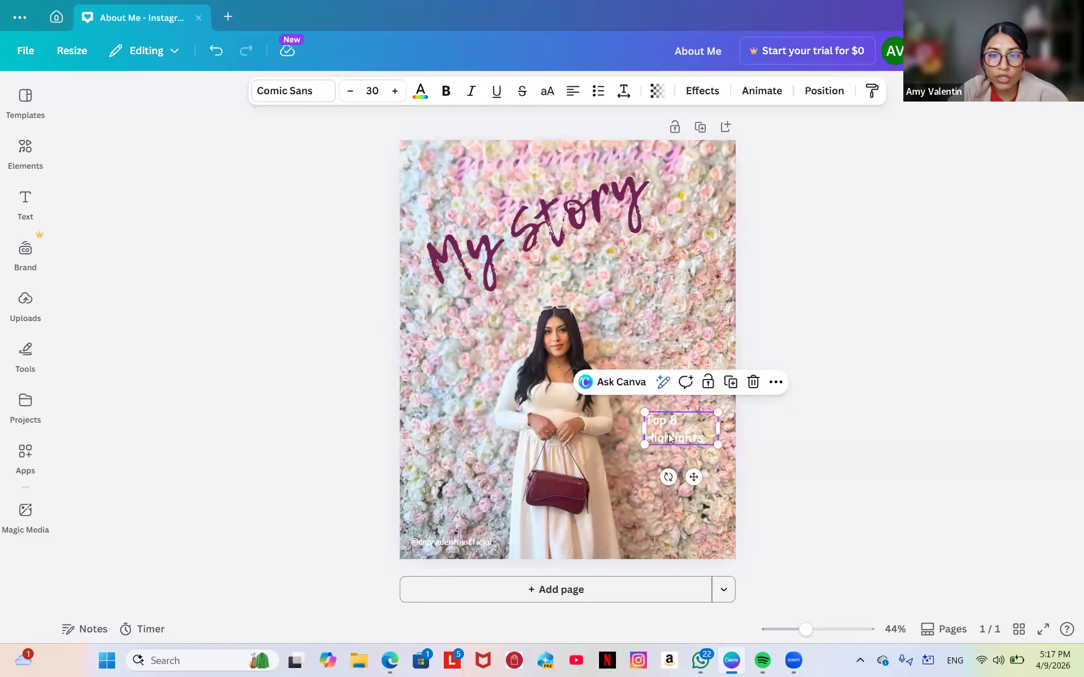
left_click(709, 444)
double_click(710, 444)
key("BackSpace")
key("BackSpace")
key("BackSpace")
key("BackSpace")
key("BackSpace")
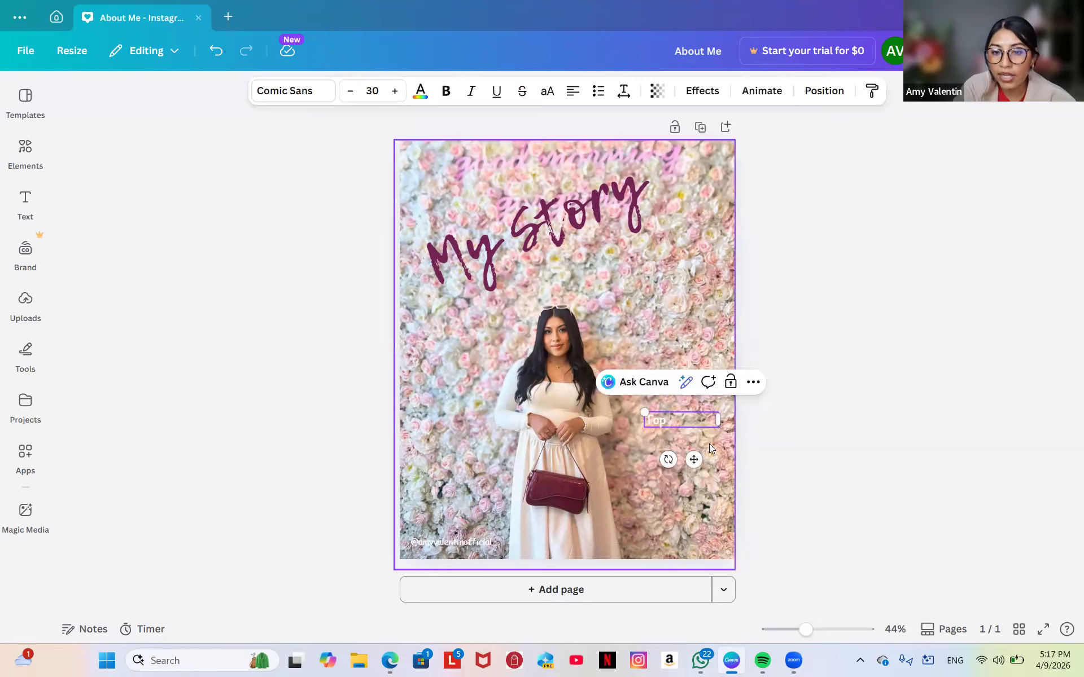
key("BackSpace")
key("BackSpace")
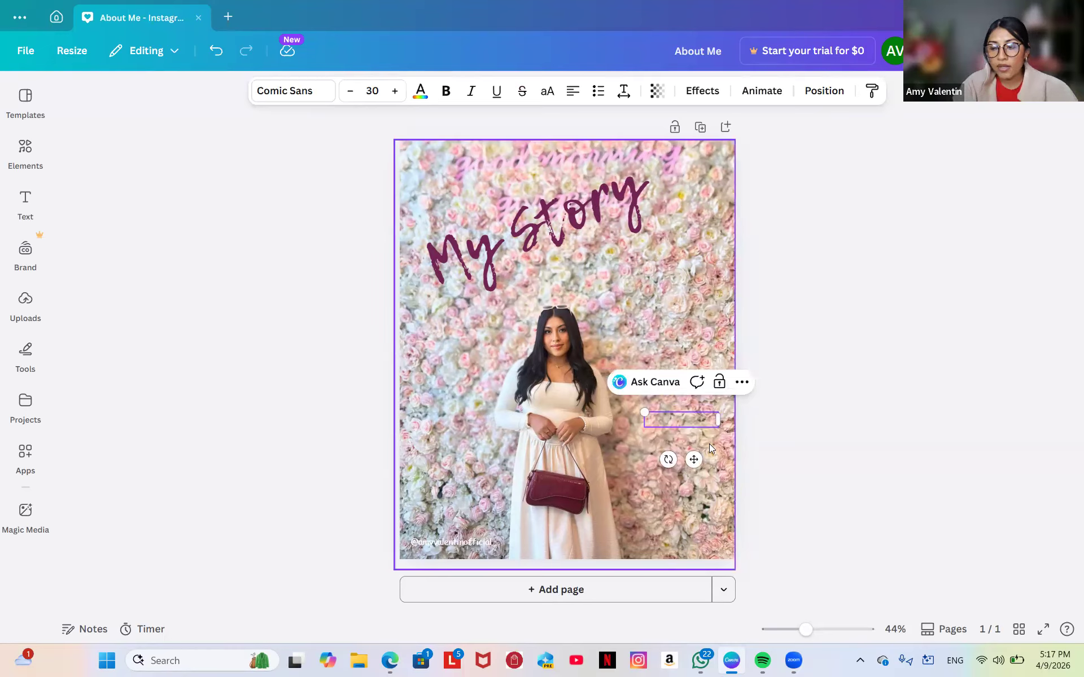
type("Mom Of 4")
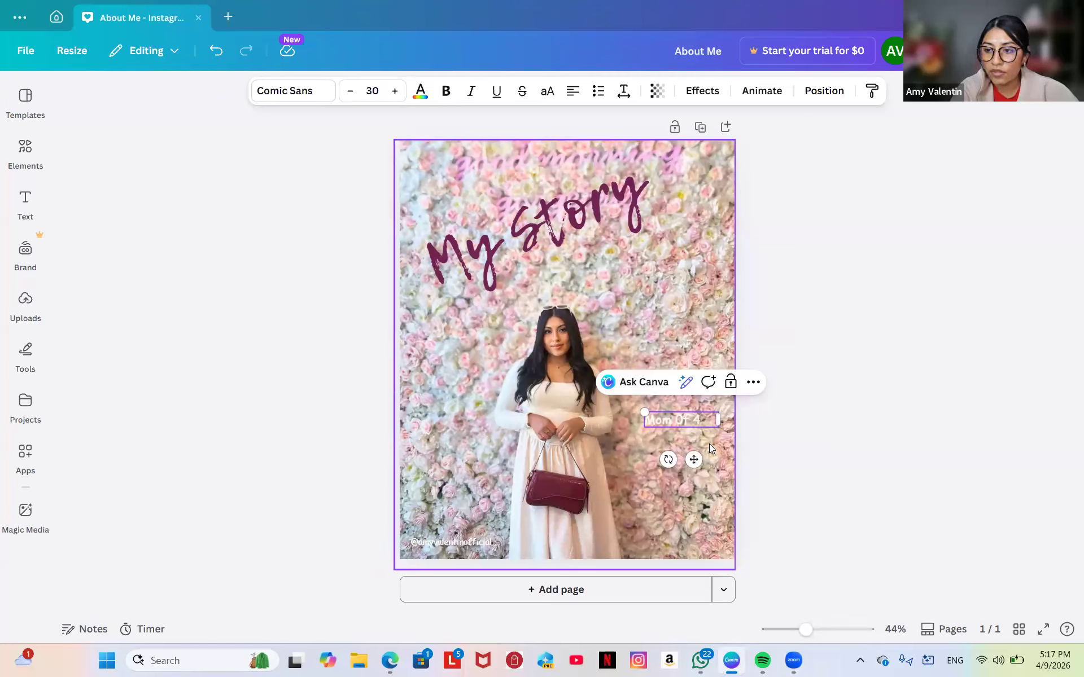
key("Return")
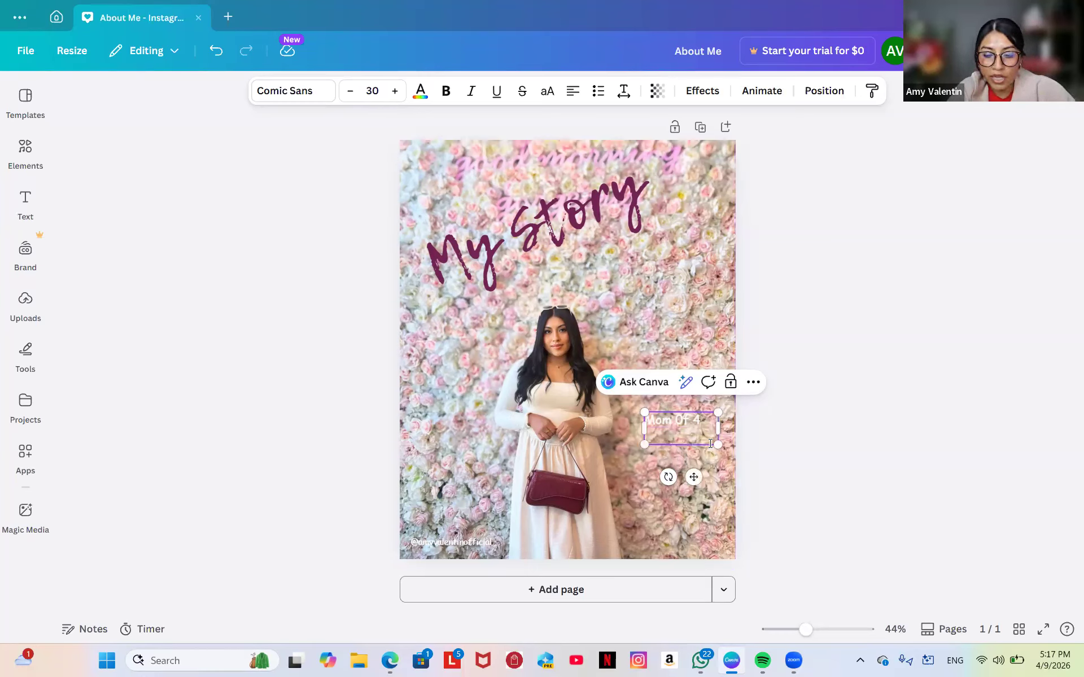
type("Loves makeup")
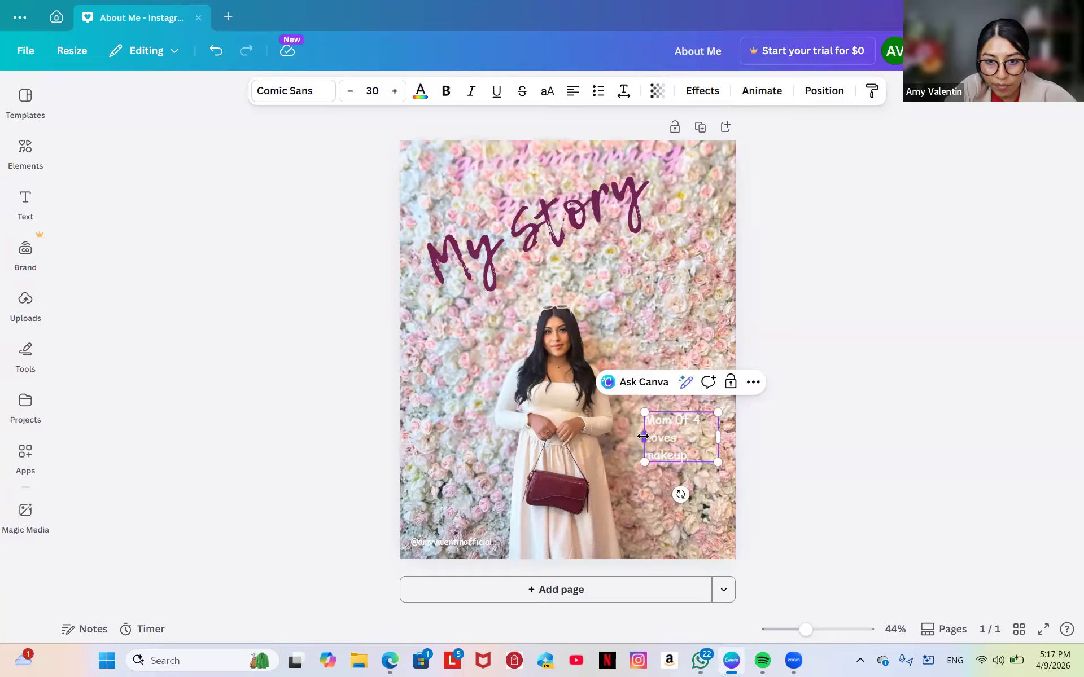
Resize the text block slightly smaller and move it up beside the woman's head.
mouse_move(646, 438)
left_mouse_down()
mouse_move(614, 451)
mouse_move(636, 432)
left_mouse_up()
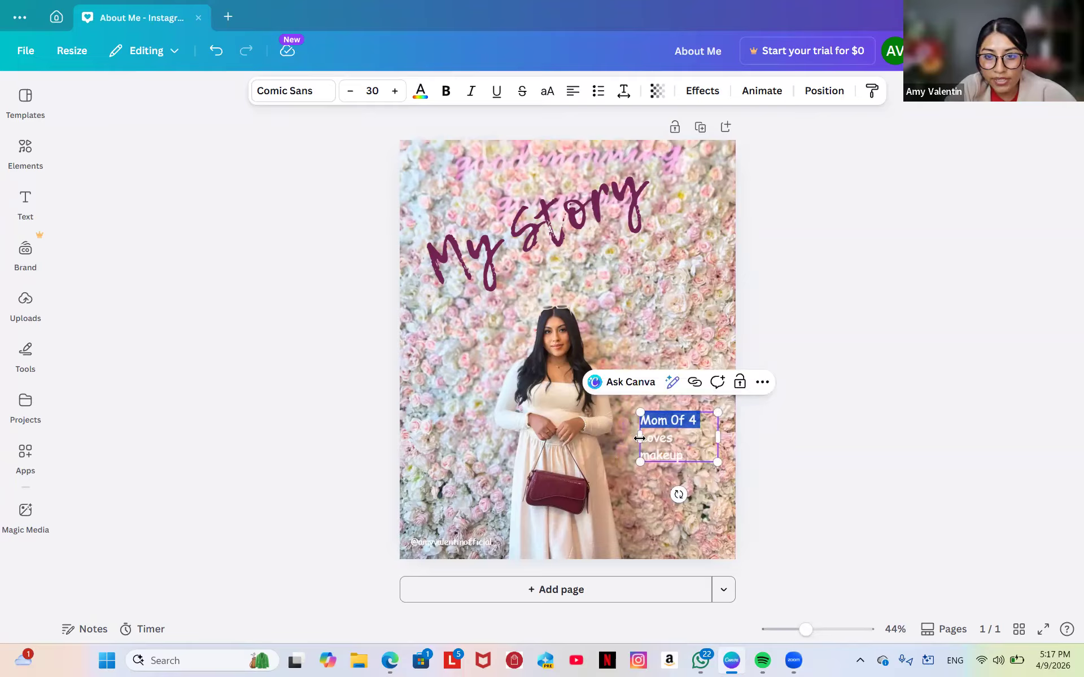
left_click(641, 436)
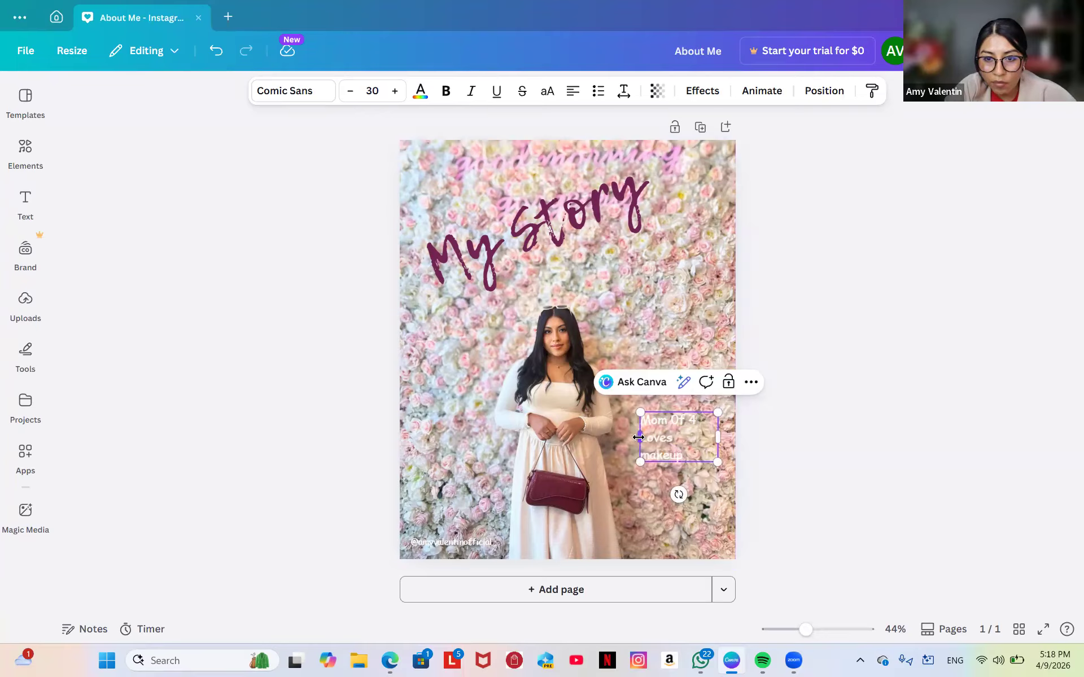
left_click_drag(638, 436, 603, 445)
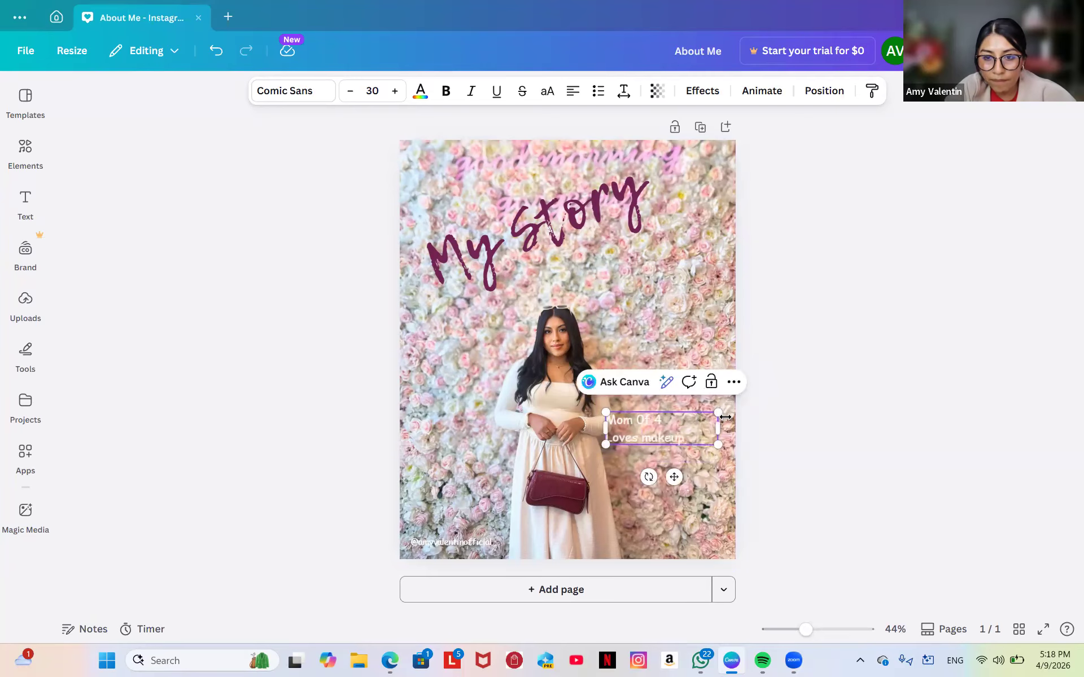
left_click_drag(717, 413, 709, 443)
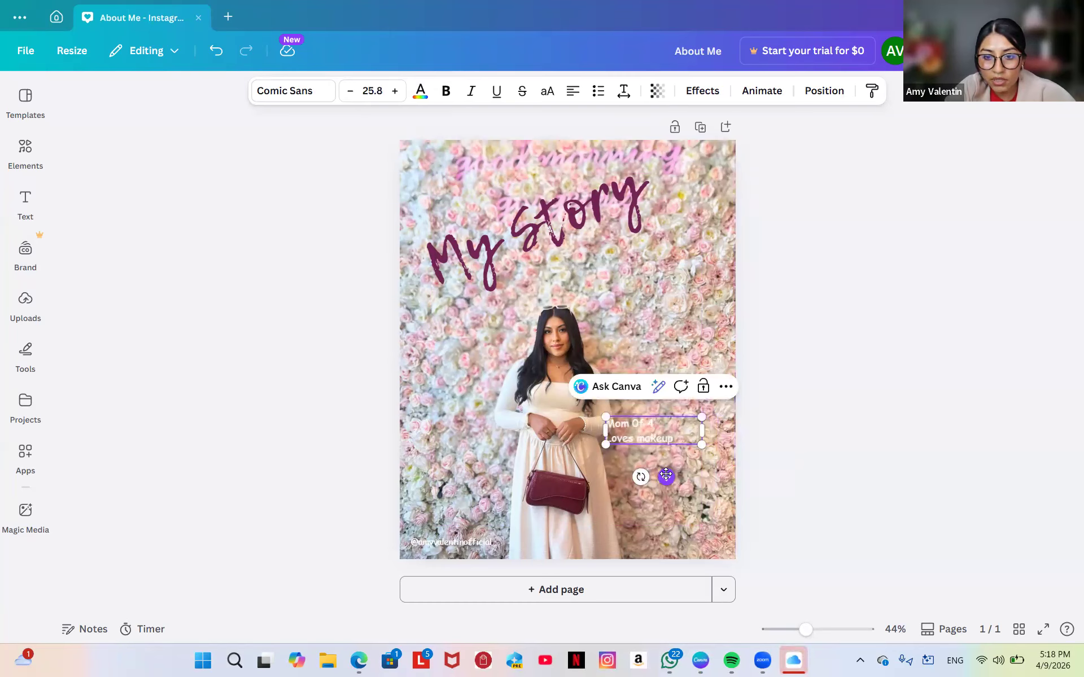
left_click_drag(666, 475, 668, 355)
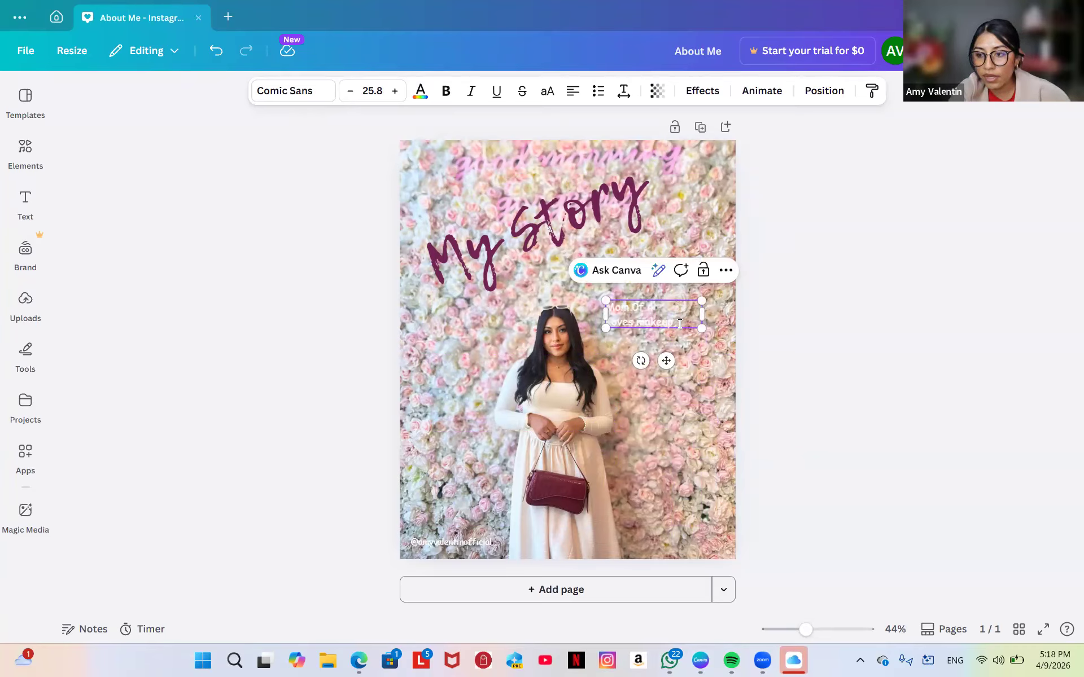
Add the line 'Building my online business', widen the box, remove the blank line and fix the typo.
key("Return")
key("Return")
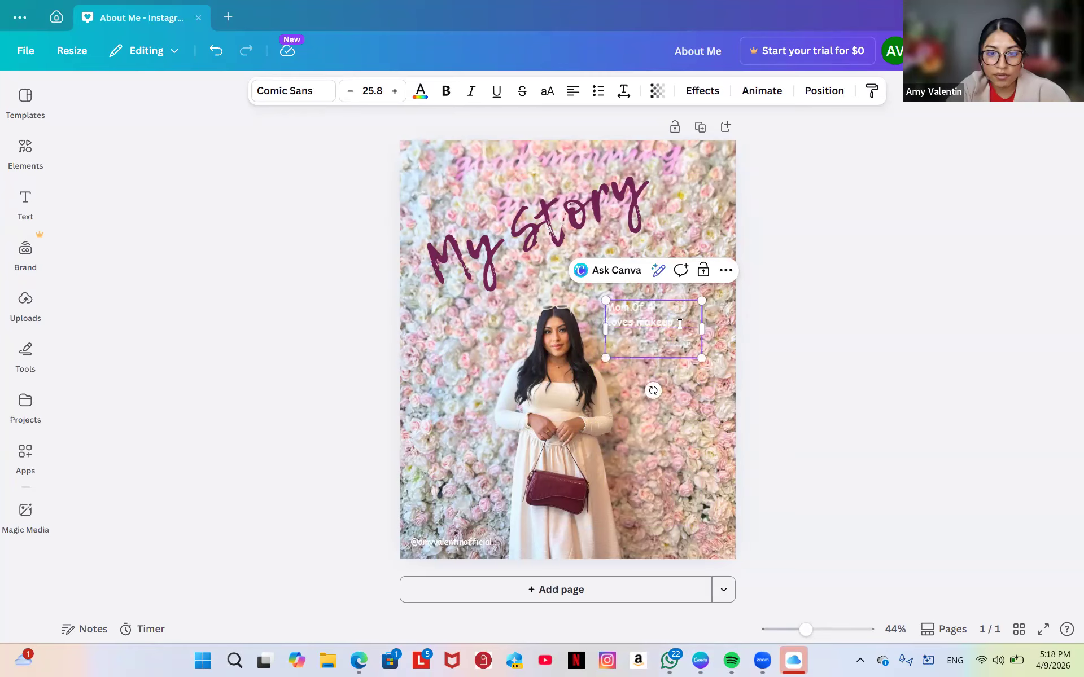
type("Su")
type("l")
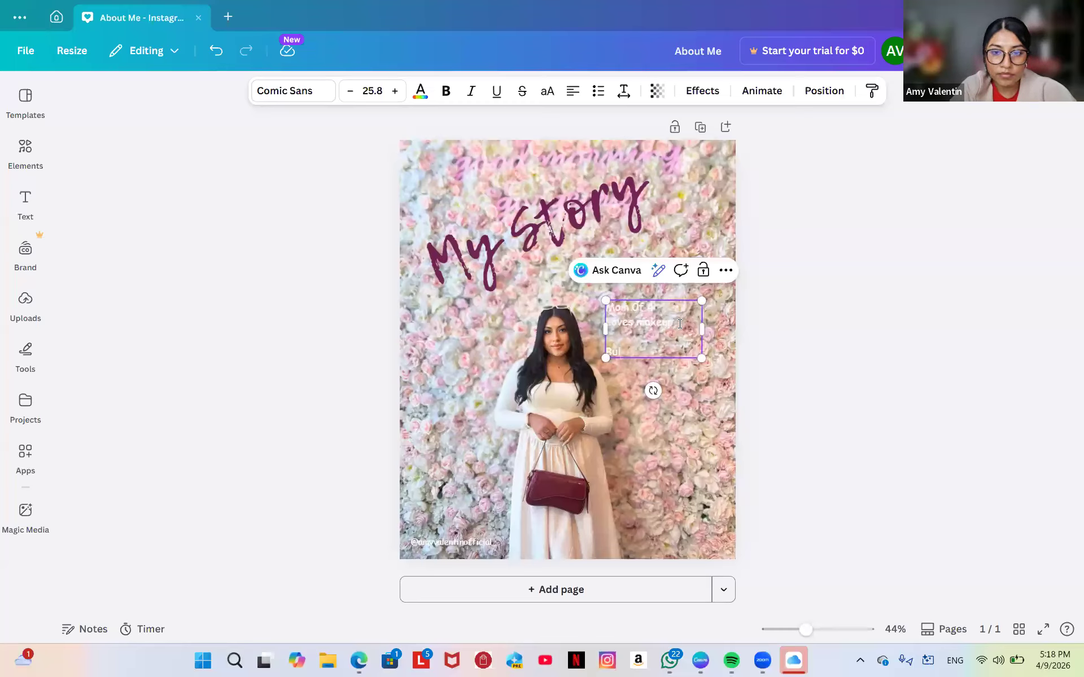
type("ildin")
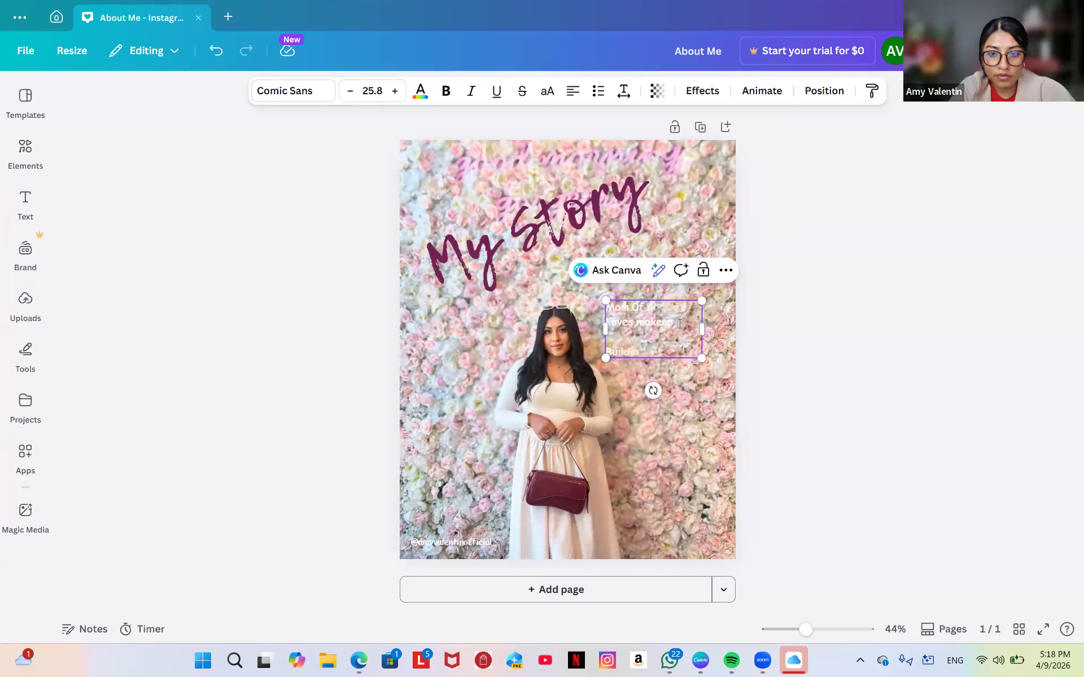
type("g")
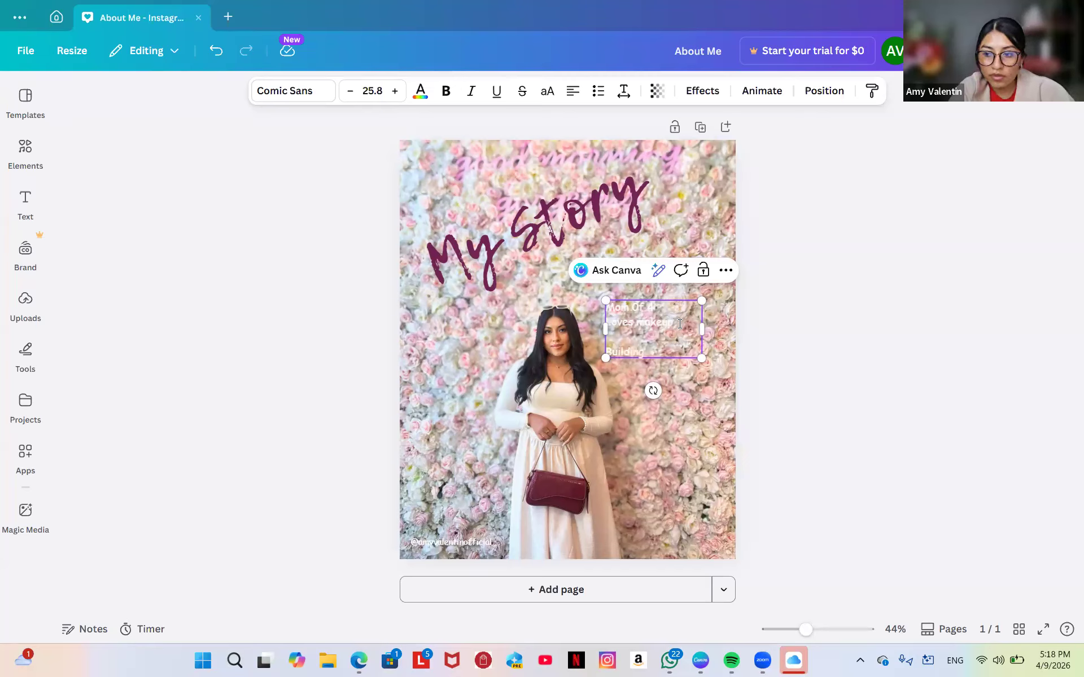
type(" my online business")
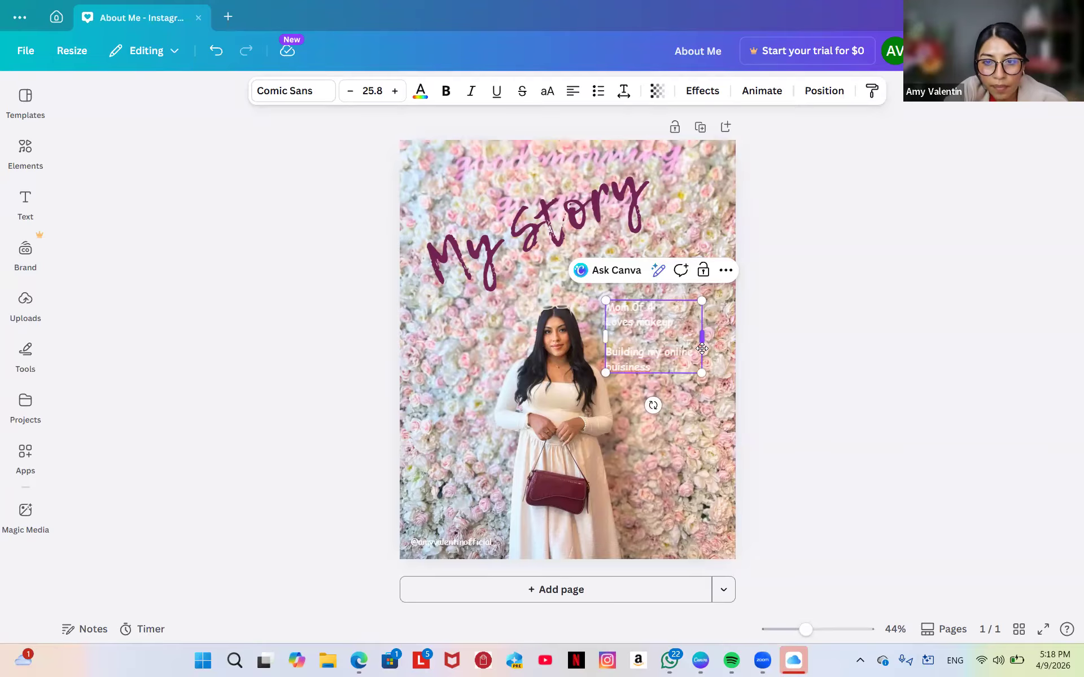
left_click_drag(707, 339, 728, 336)
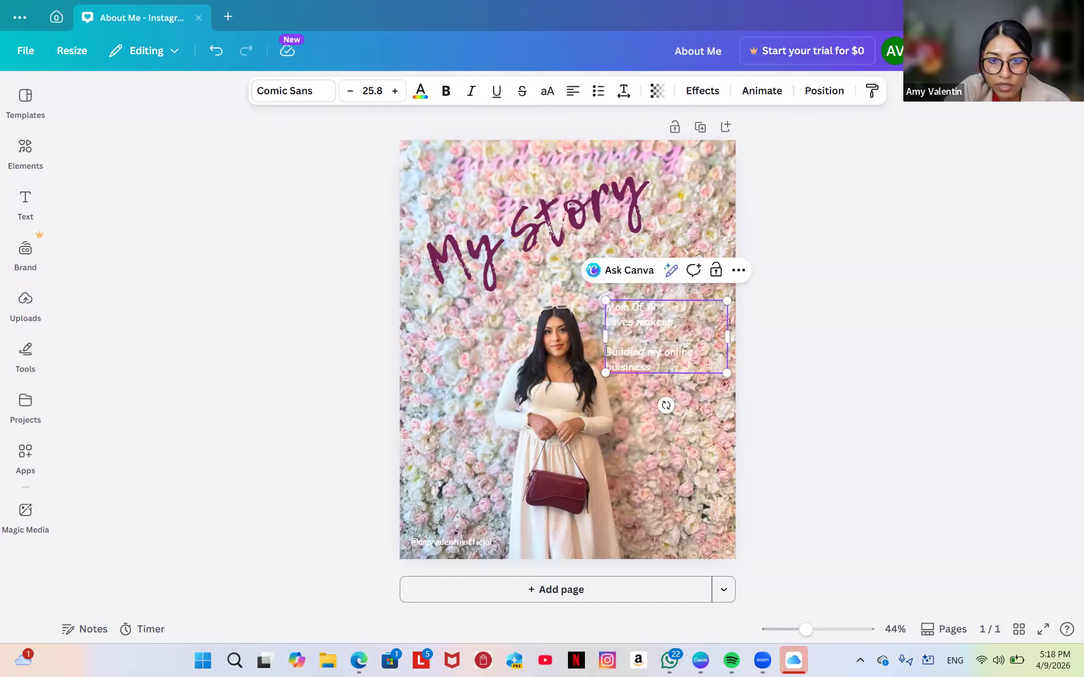
key("BackSpace")
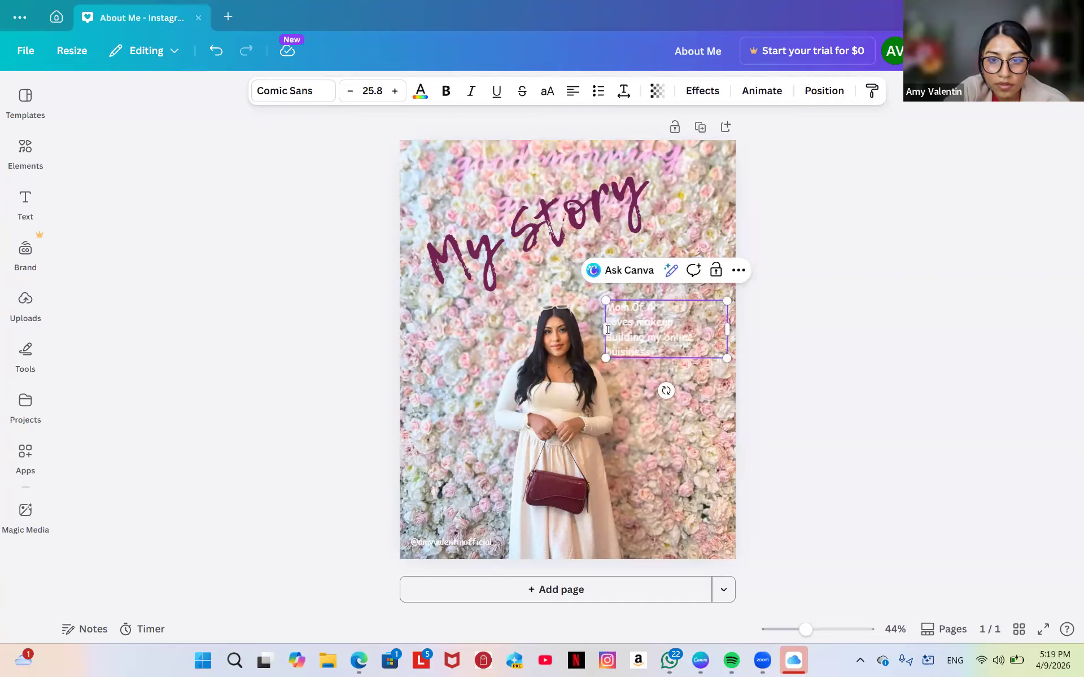
left_click_drag(607, 330, 587, 339)
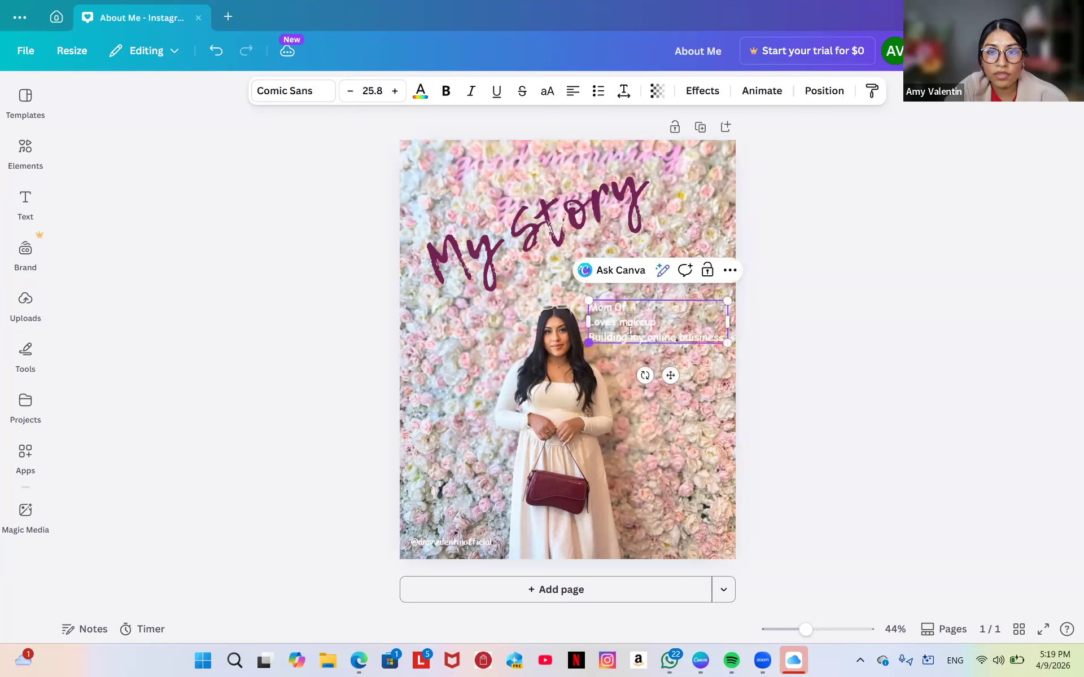
double_click(707, 339)
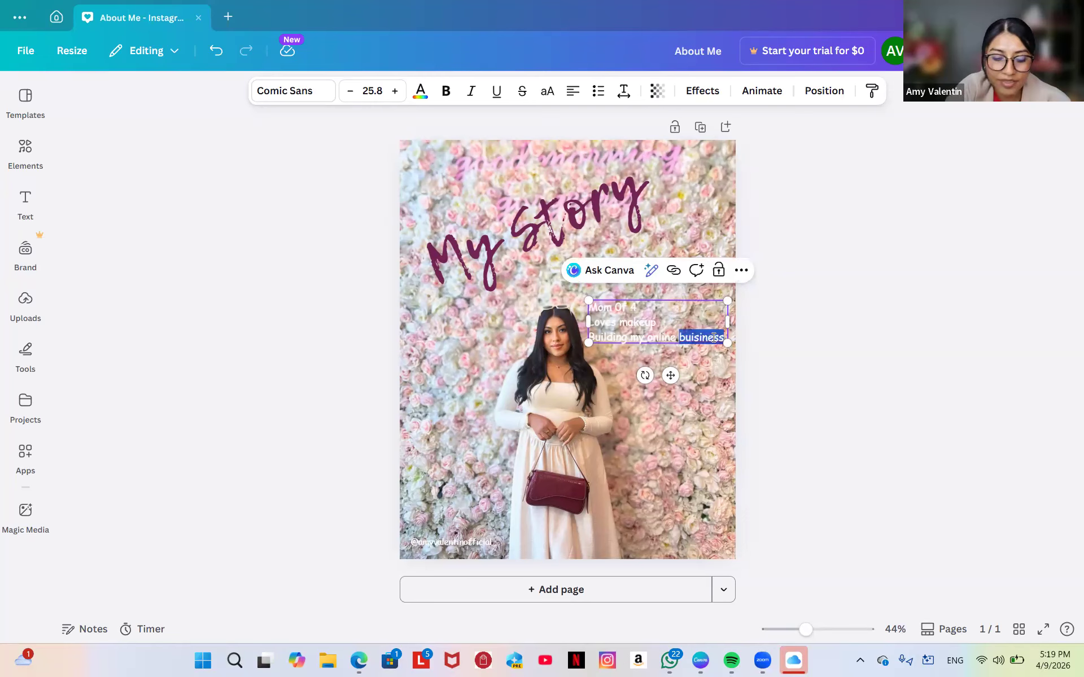
type("busin")
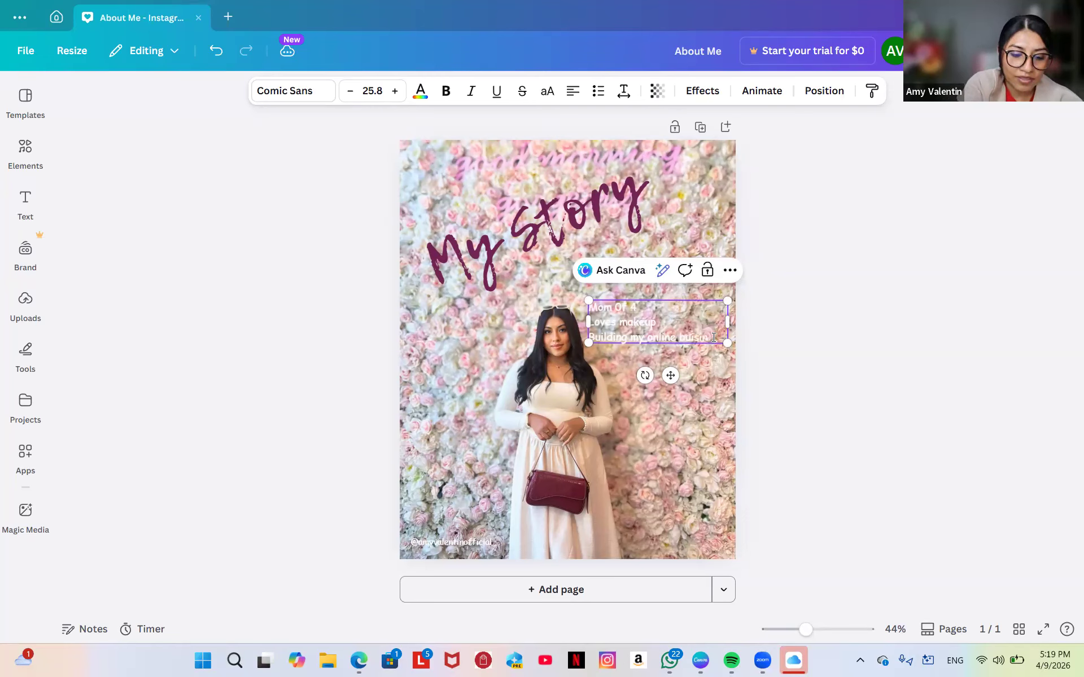
type("ess")
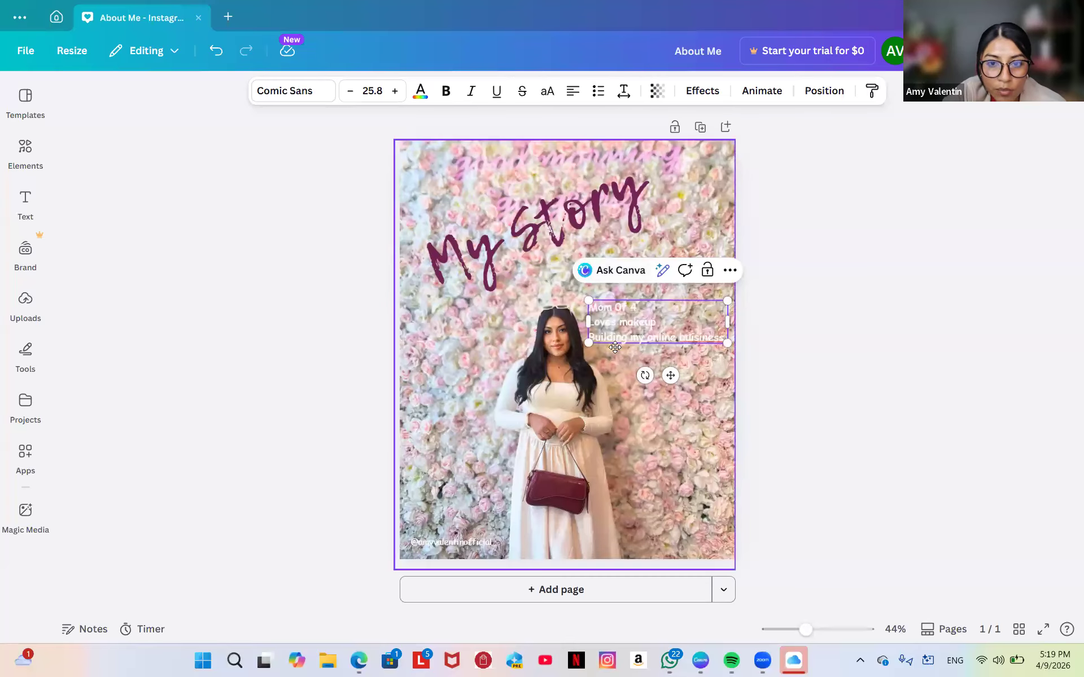
Select all three list lines and colour them Magenta #702353 to match the title.
left_click(730, 257)
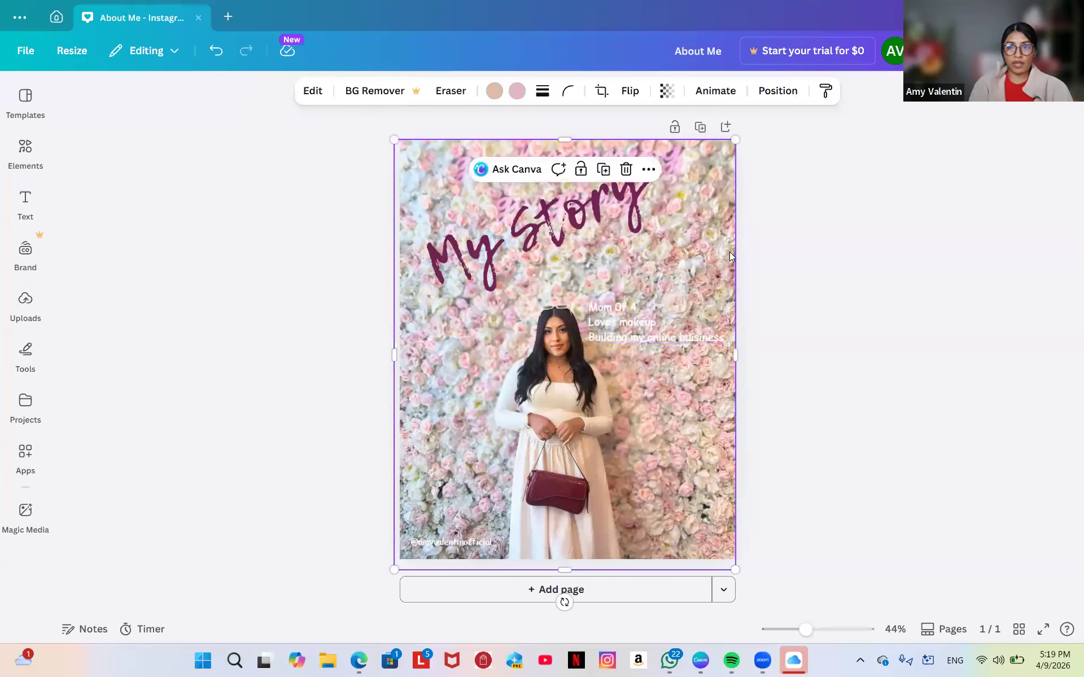
left_click(634, 314)
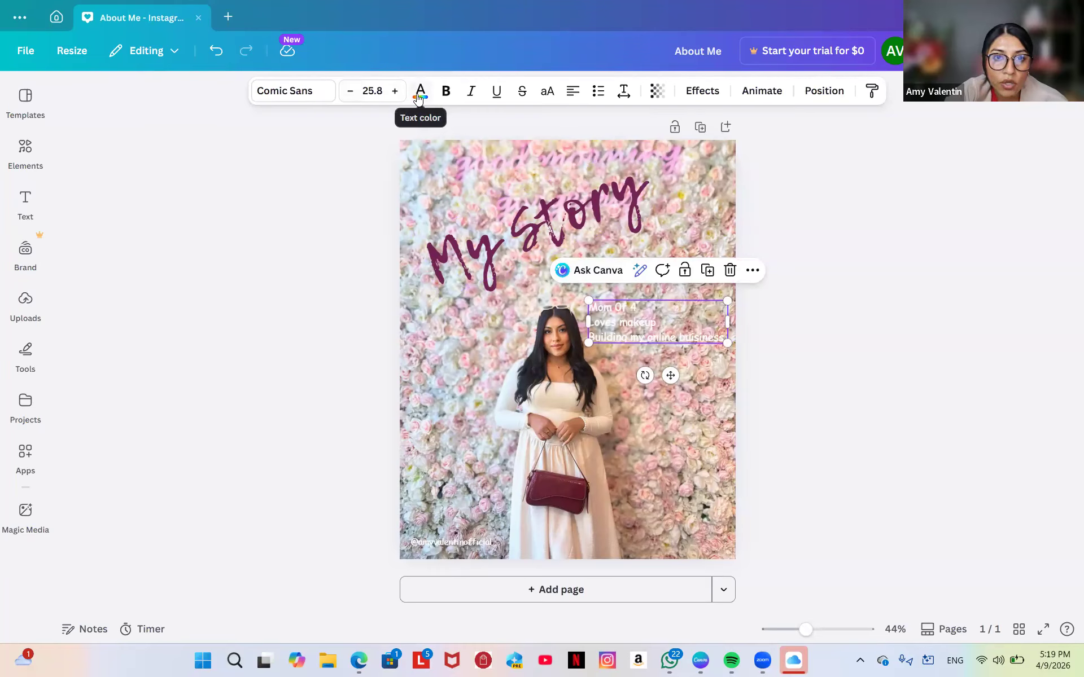
double_click(591, 307)
key("Escape")
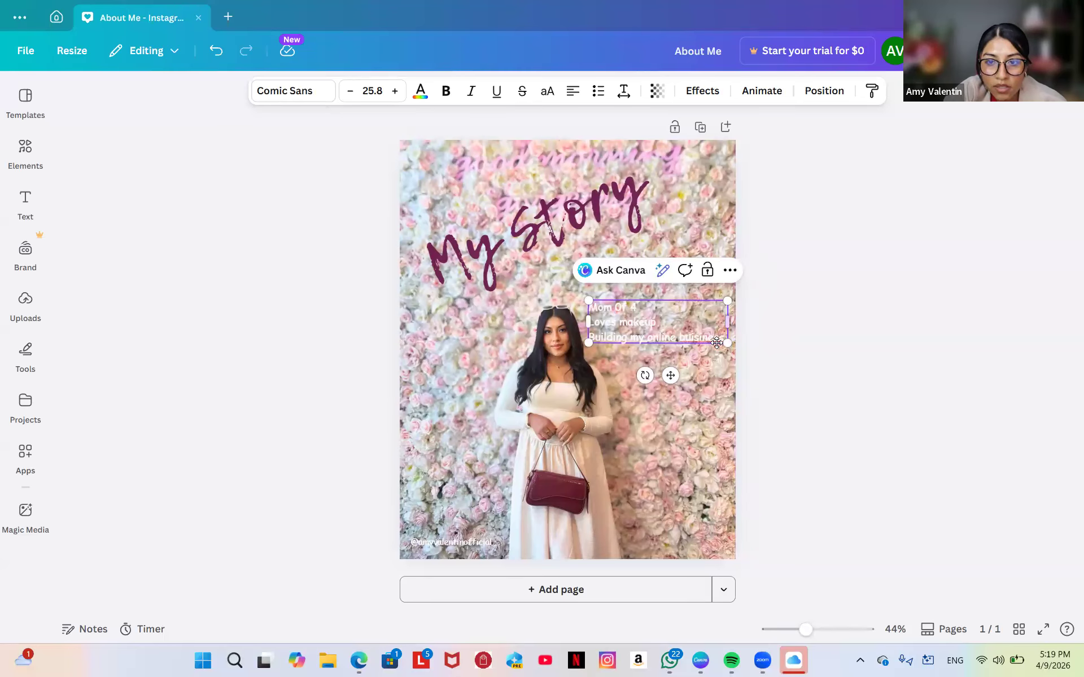
left_click_drag(723, 340, 777, 344)
left_click(420, 94)
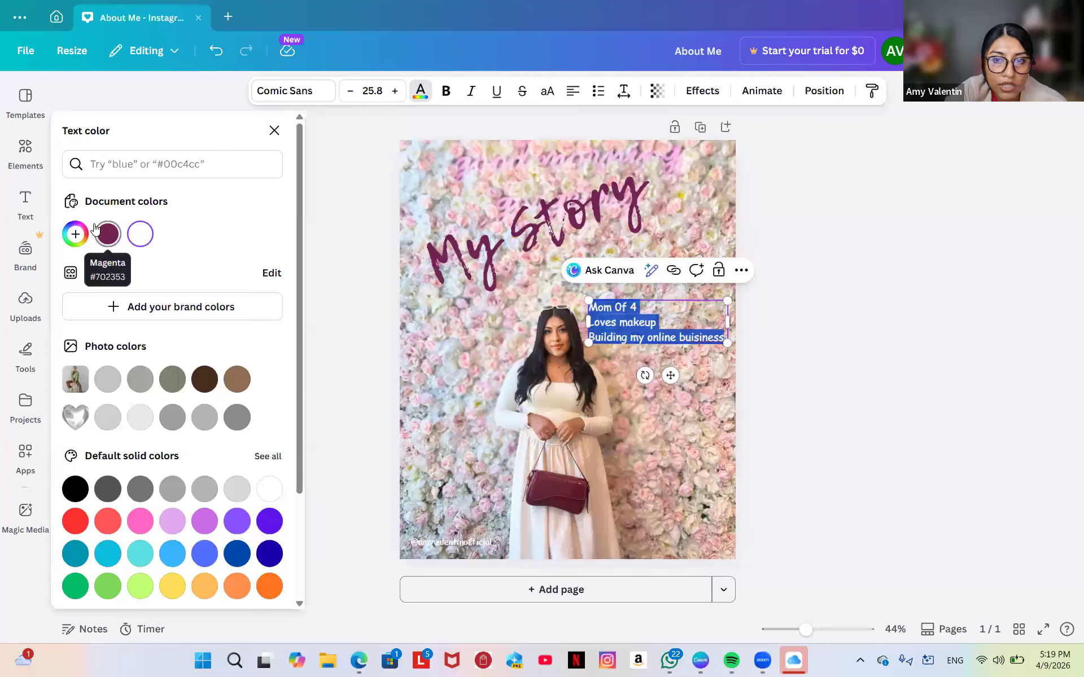
left_click(97, 229)
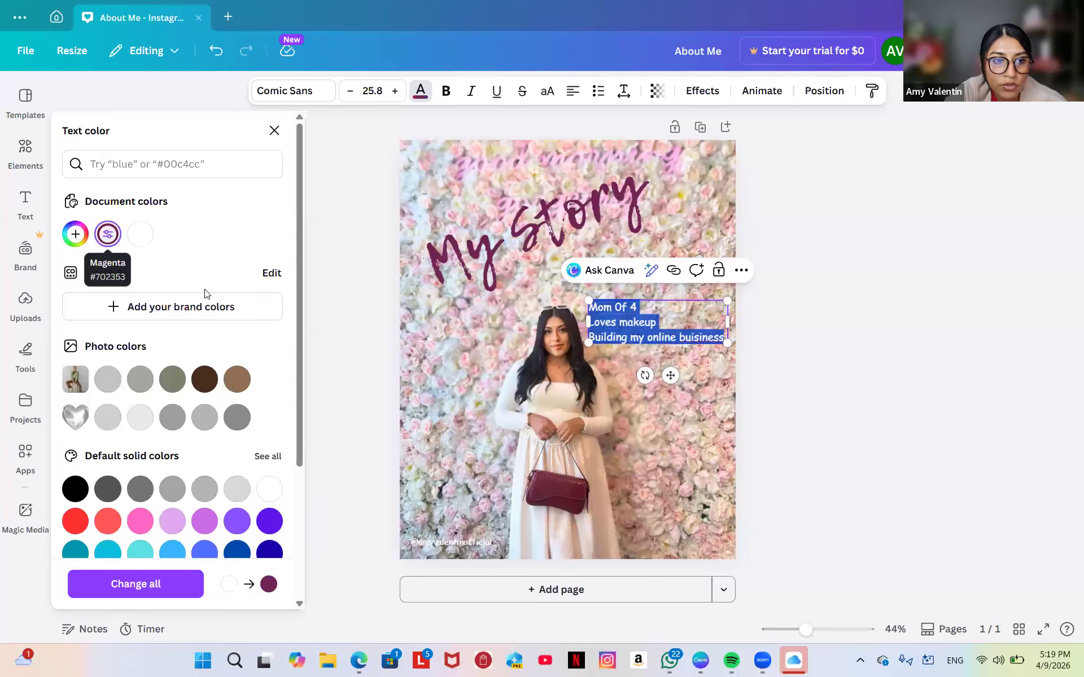
left_click(604, 347)
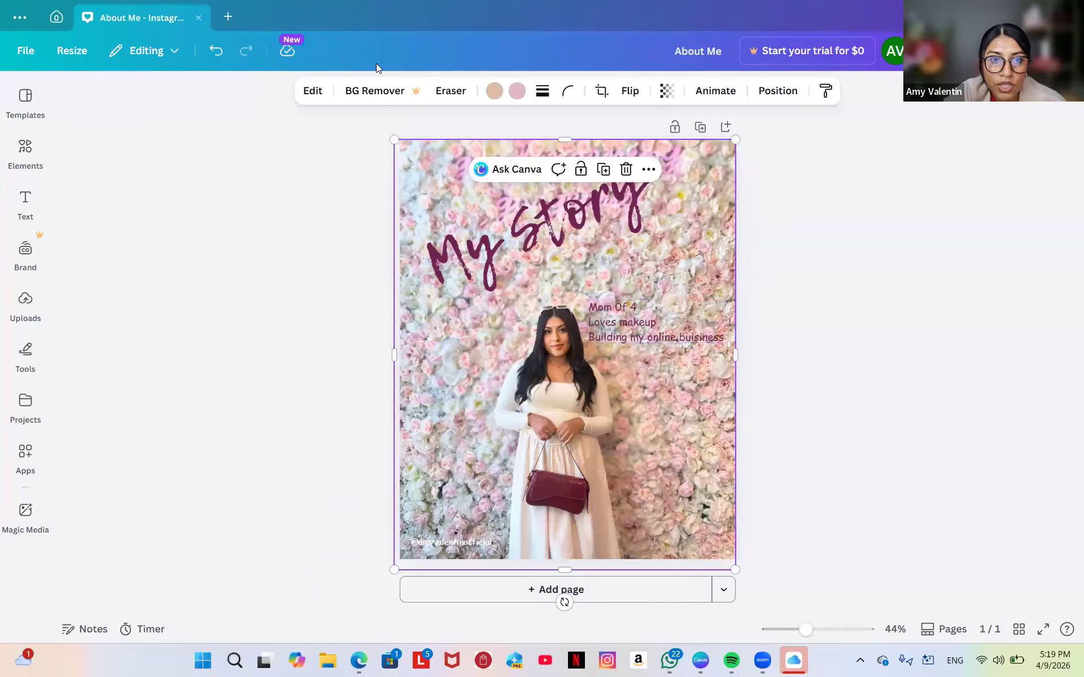
left_click(626, 334)
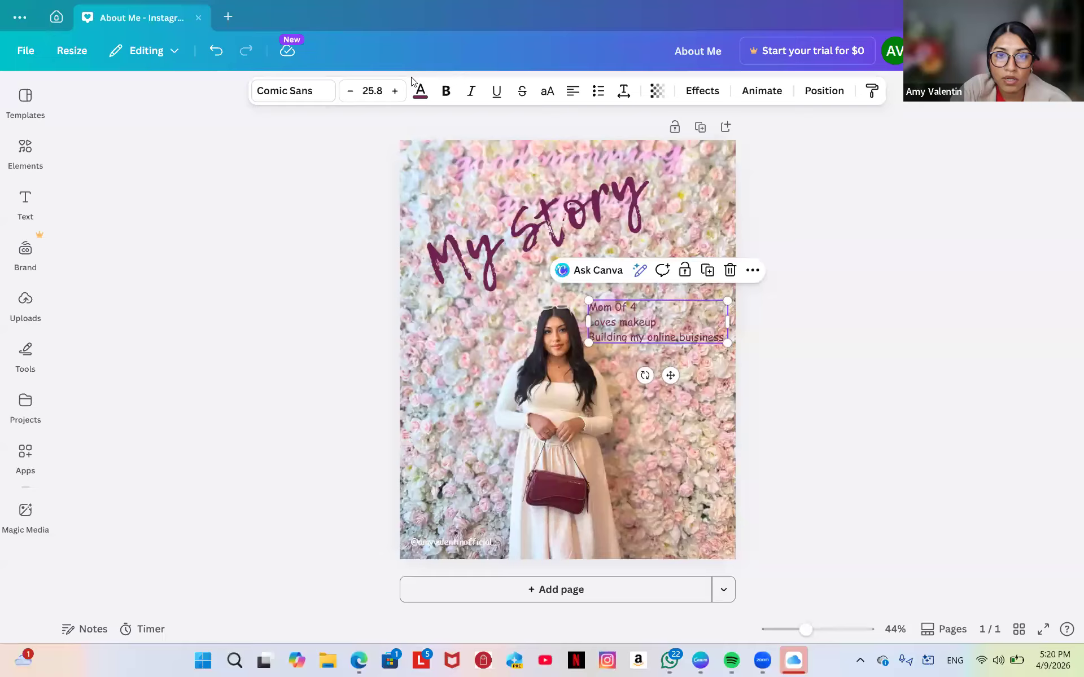
Make the list text bold, enlarge the text box, and move it up and to the right.
left_click(445, 92)
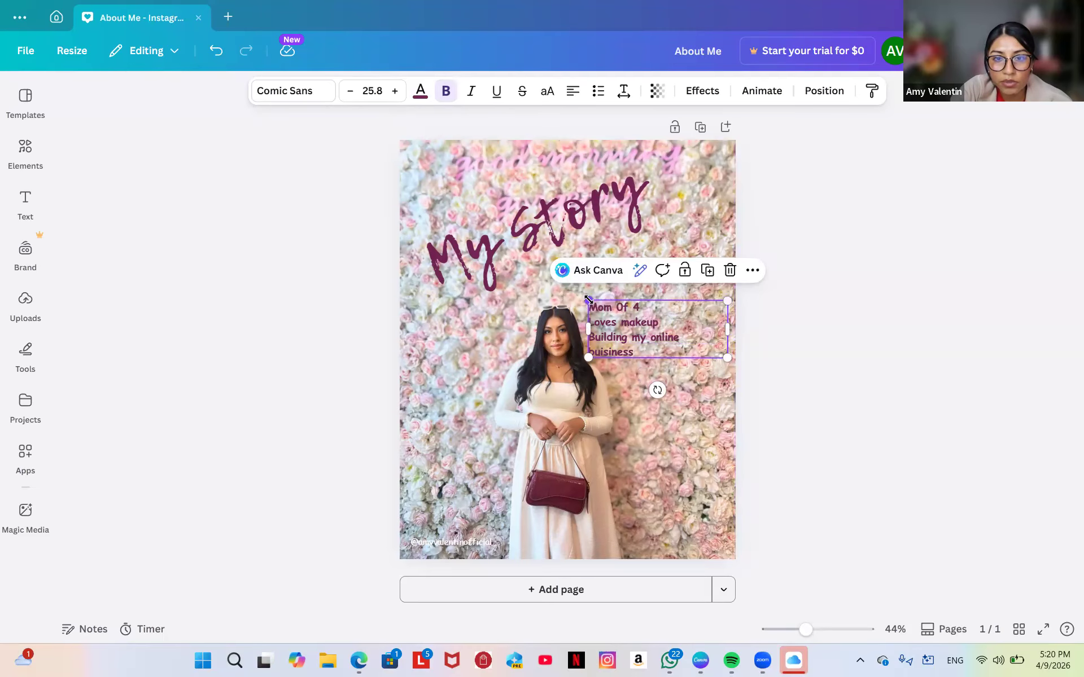
left_click_drag(588, 301, 564, 281)
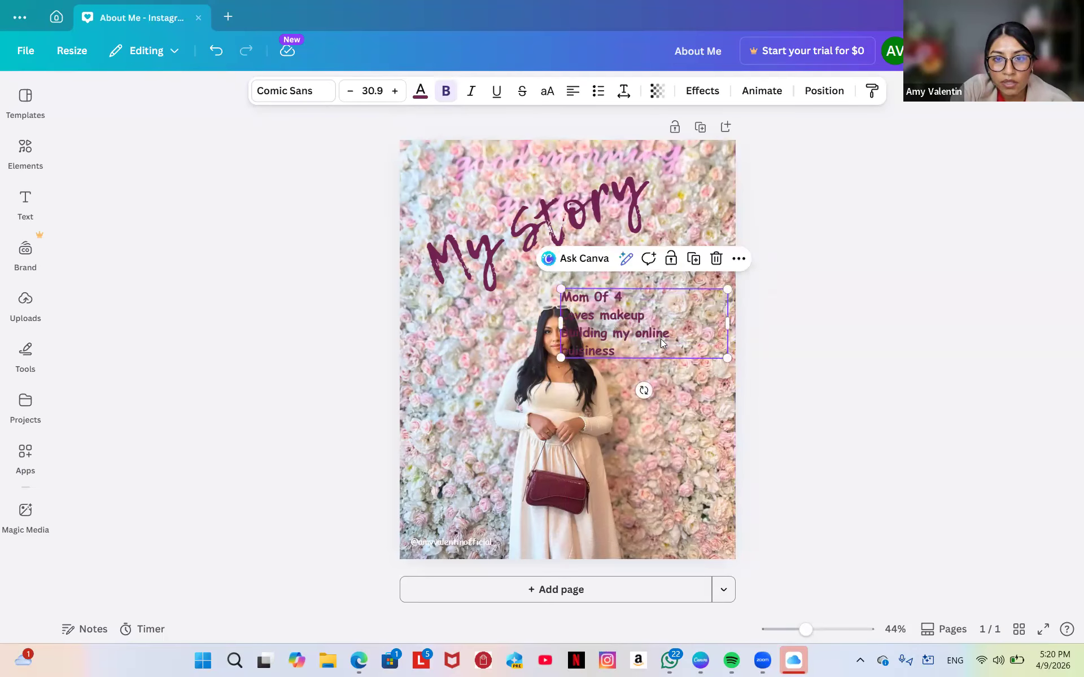
left_click(717, 409)
left_click_drag(642, 324, 682, 300)
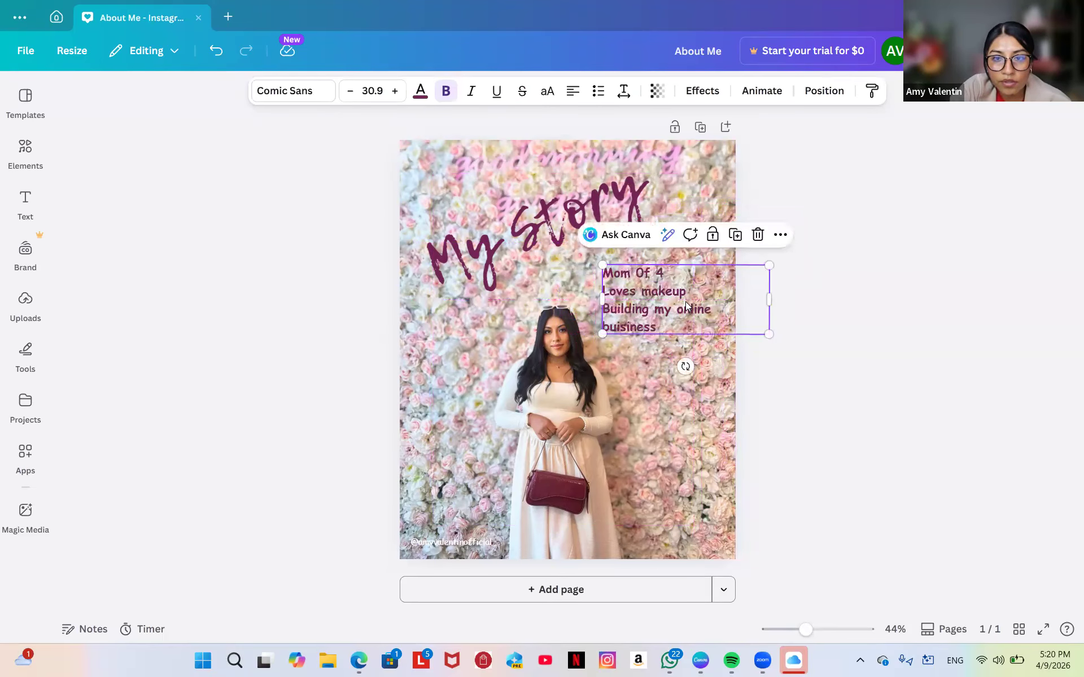
Correct the misspelled 'buisiness' in the list to 'business'.
left_click(667, 326)
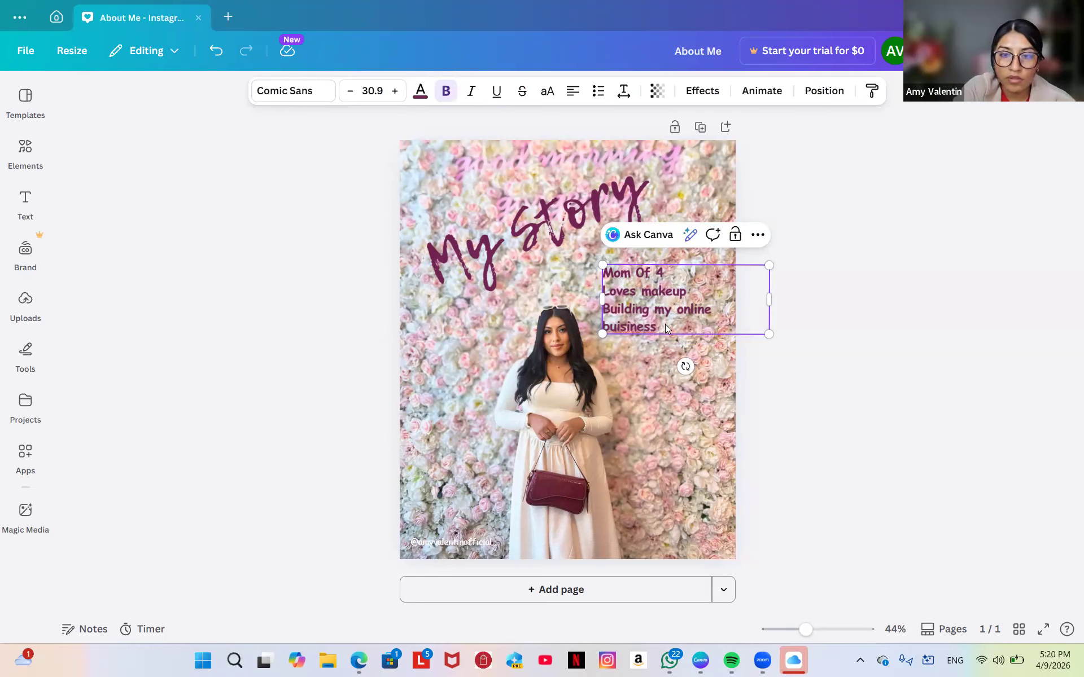
key("BackSpace")
key("BackSpace")
key("BackSpace")
key("BackSpace")
key("BackSpace")
key("BackSpace")
key("BackSpace")
key("BackSpace")
key("BackSpace")
key("BackSpace")
type("business")
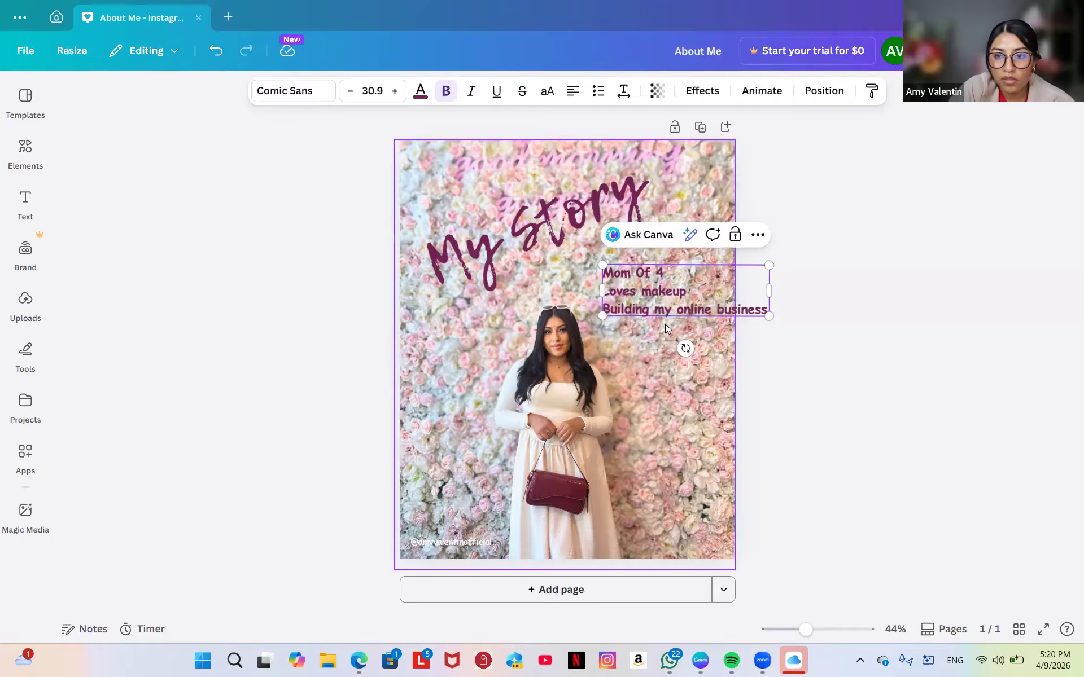
Shrink the Mom Of 4 block to size 23.3 and tuck it beside the My Story title.
left_click(688, 329)
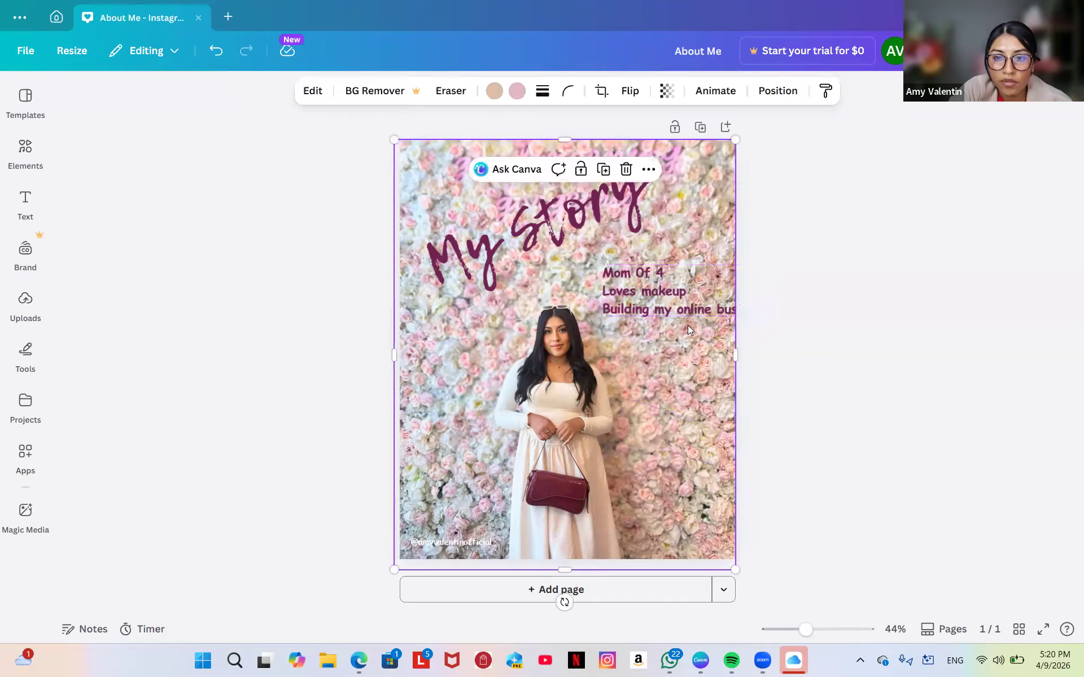
left_click(642, 289)
left_click_drag(643, 289, 616, 278)
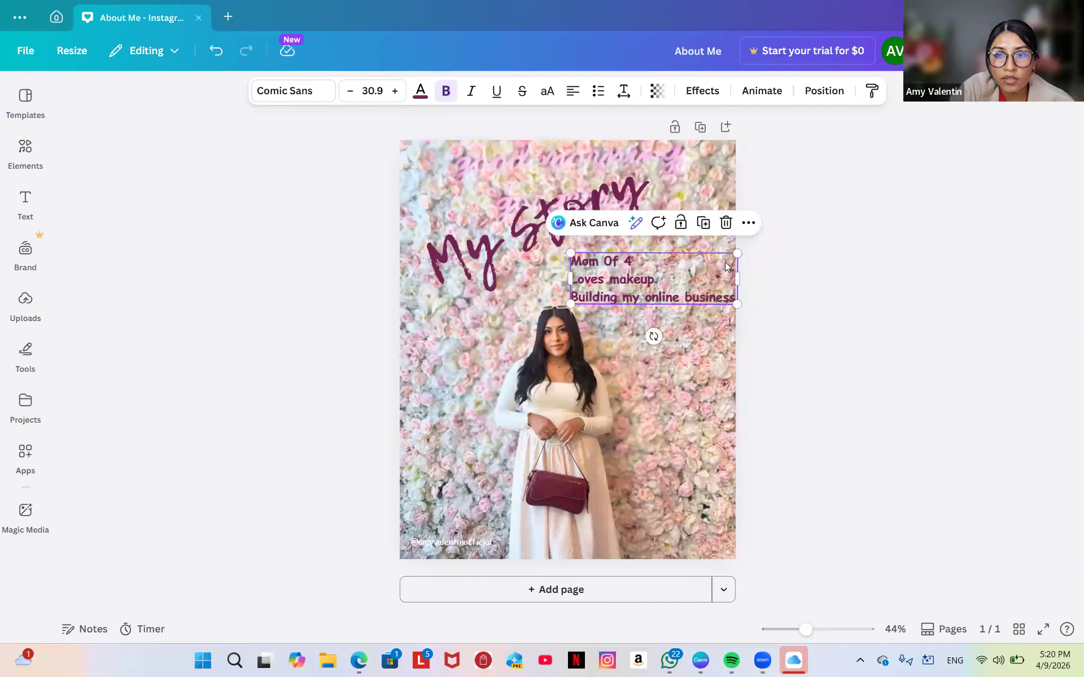
left_click_drag(737, 255, 674, 275)
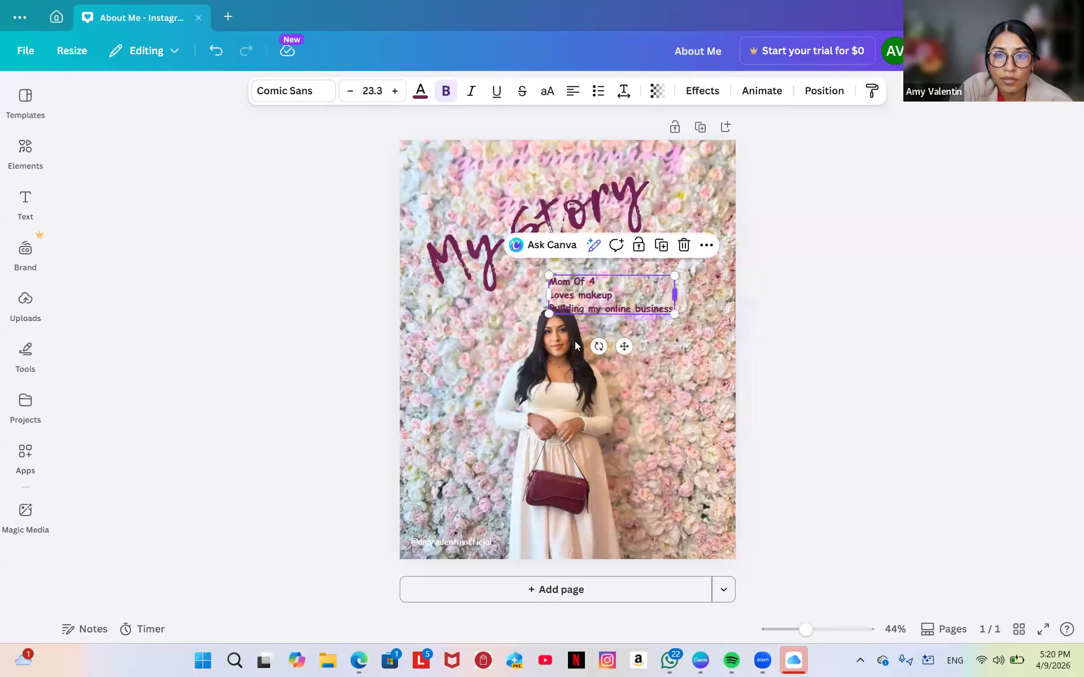
left_click_drag(624, 346, 669, 343)
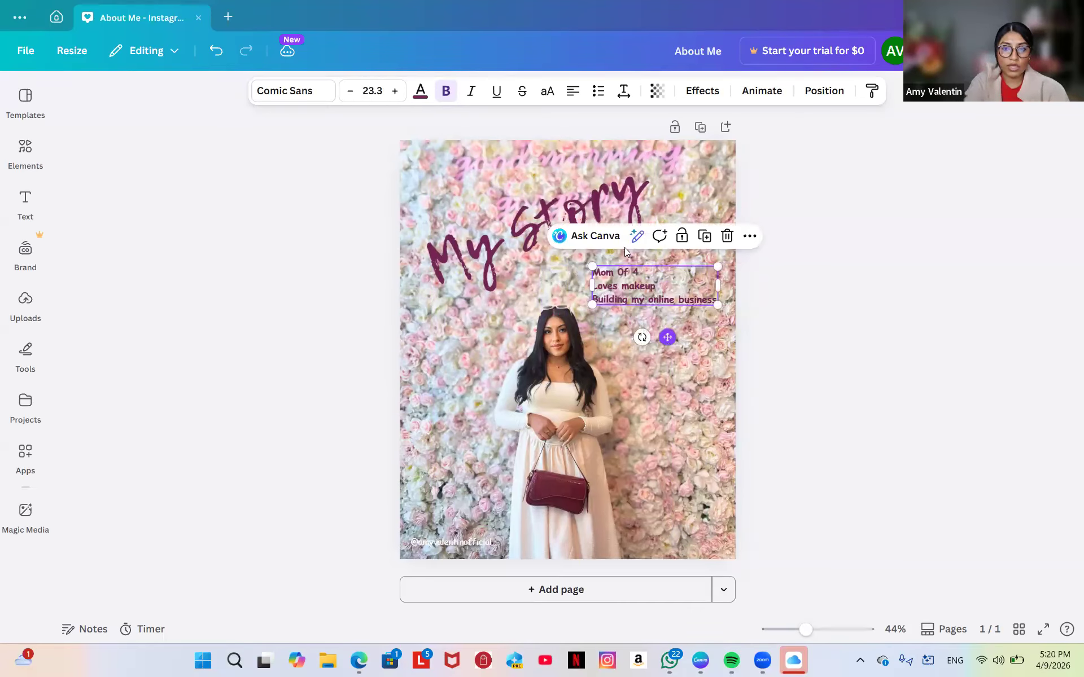
Try the Waffle Soft and Mango AC fonts on the list, applying Mango AC to all matching text.
left_click(308, 100)
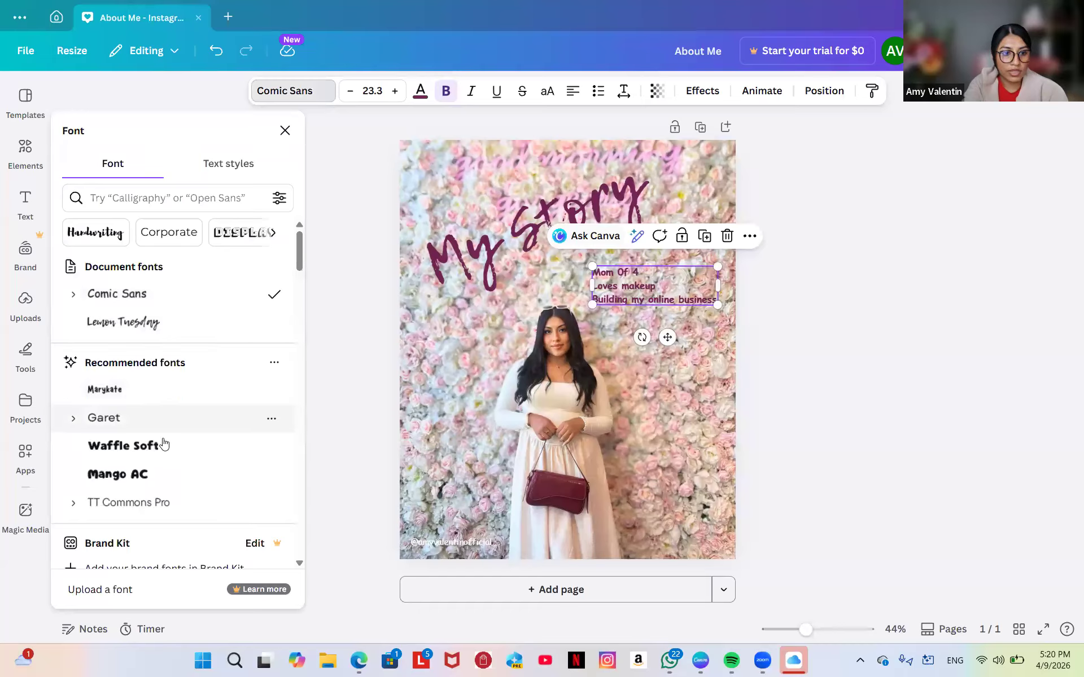
left_click(163, 445)
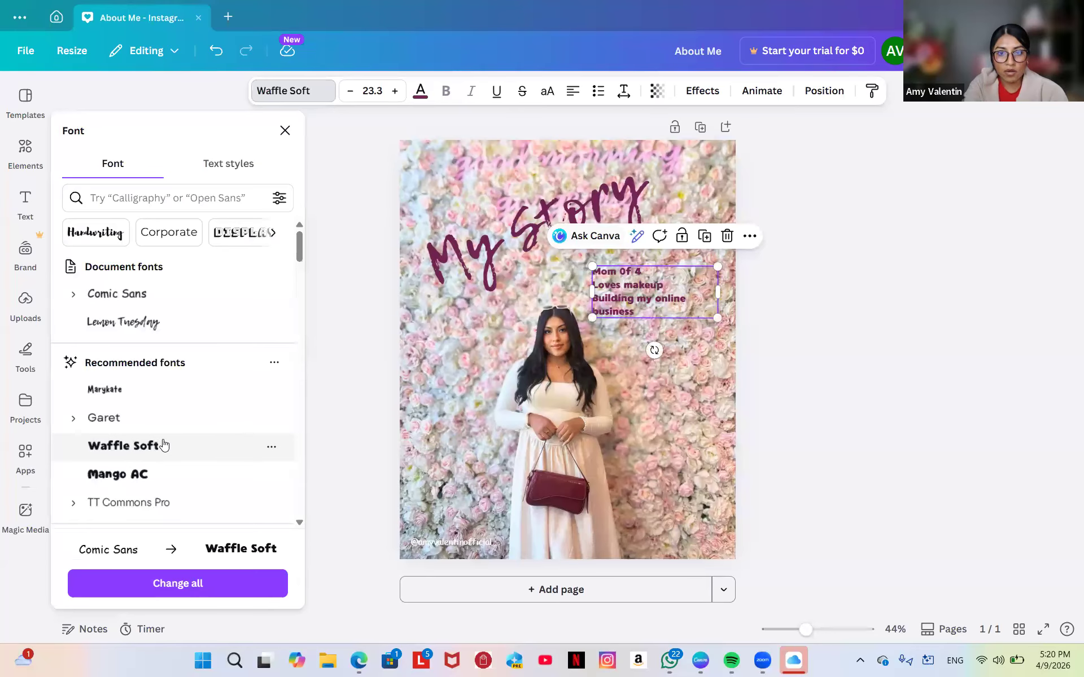
left_click(153, 481)
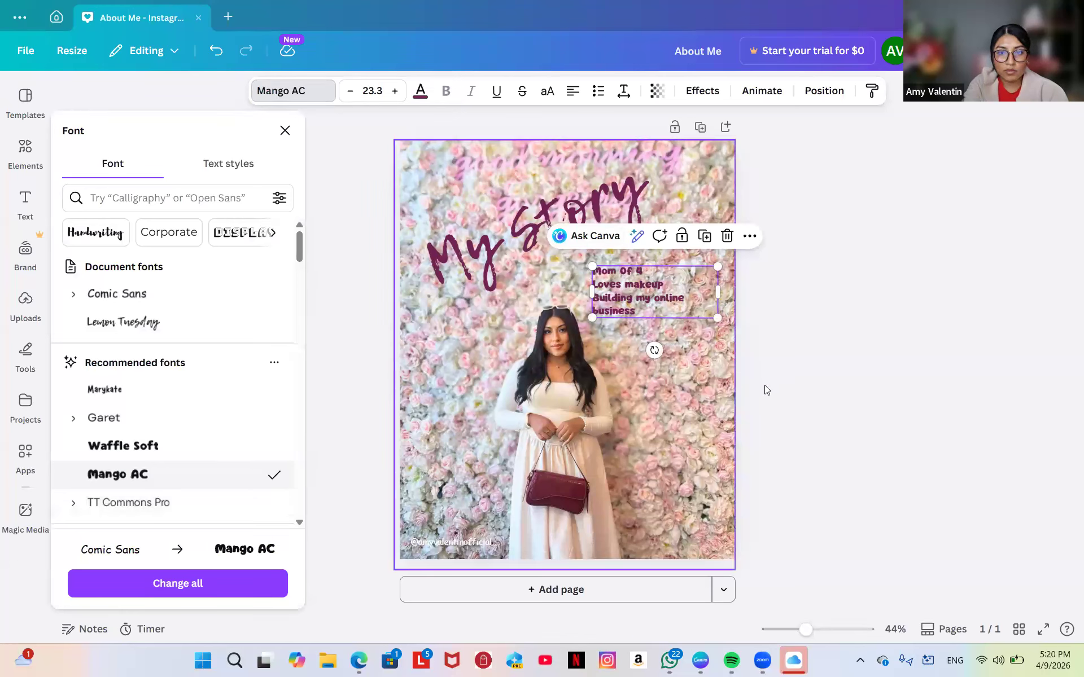
scroll(234, 527, "down", 6)
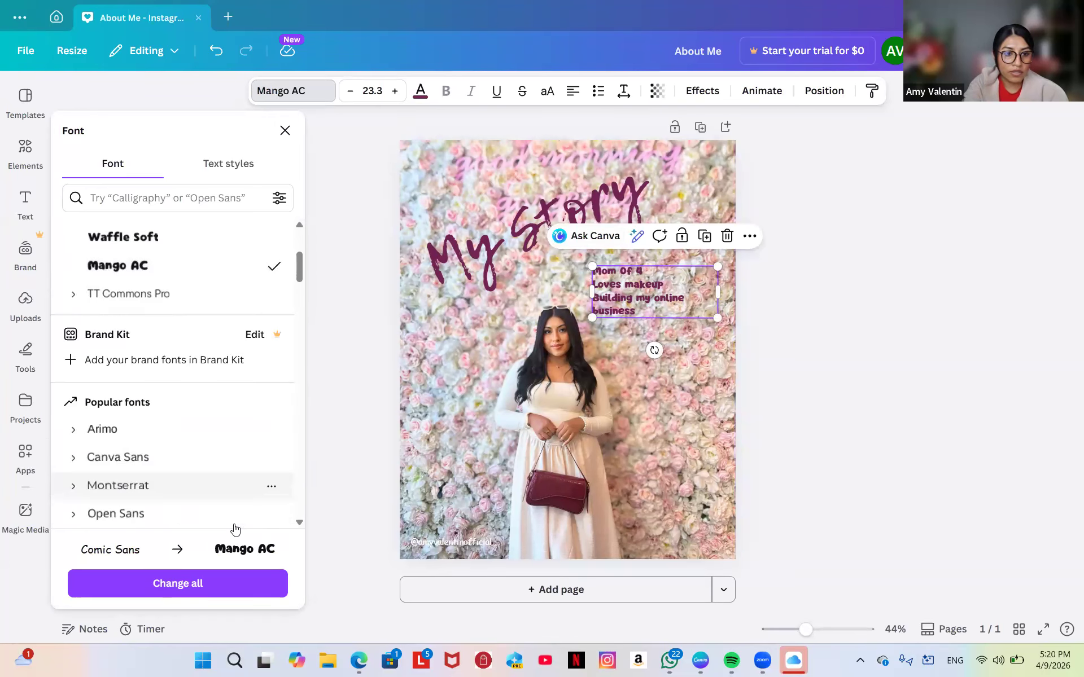
scroll(235, 528, "down", 1)
scroll(235, 529, "up", 2)
scroll(235, 528, "down", 4)
scroll(234, 528, "up", 3)
scroll(235, 528, "up", 1)
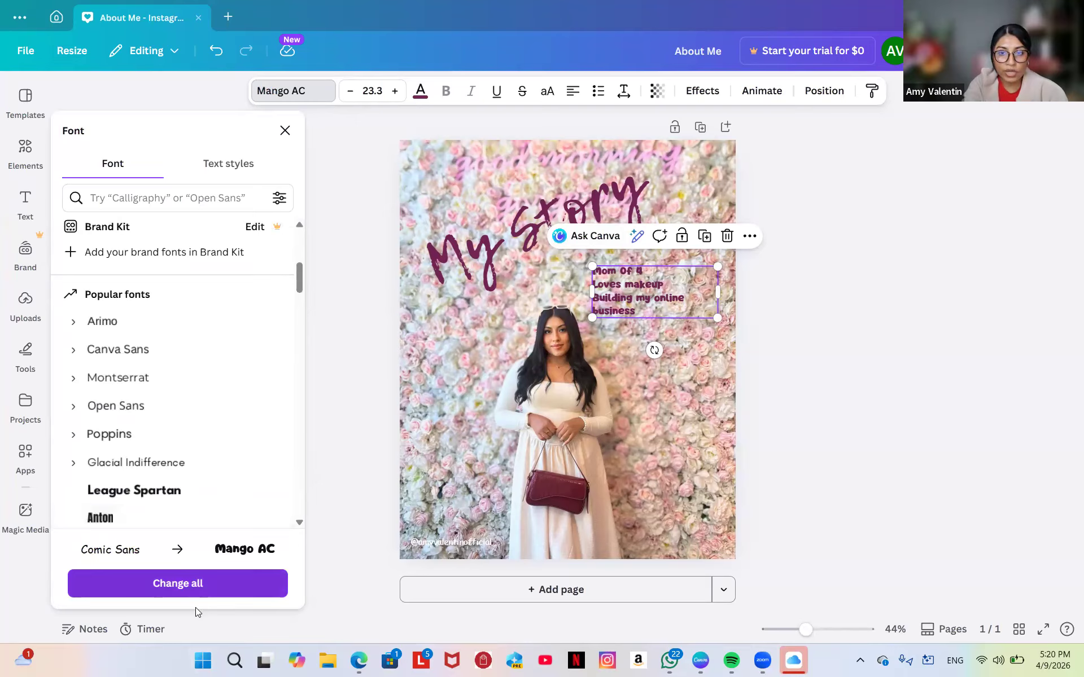
left_click(207, 586)
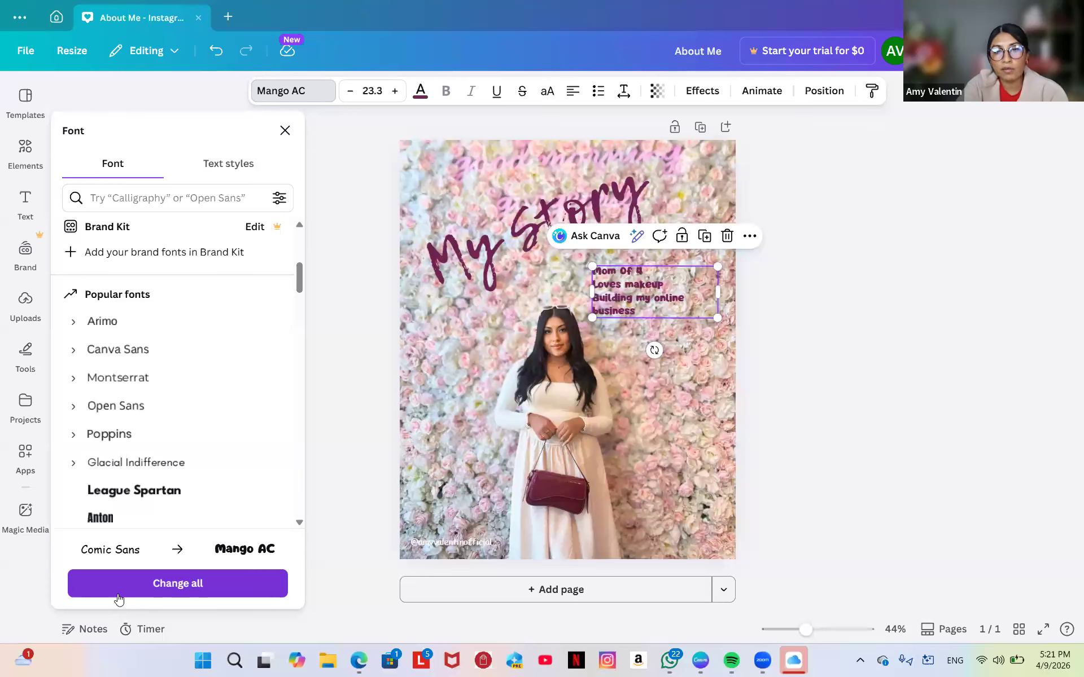
Try Anton, then settle on League Spartan for the list and nudge it slightly beside the heading.
left_click(140, 500)
left_click(88, 521)
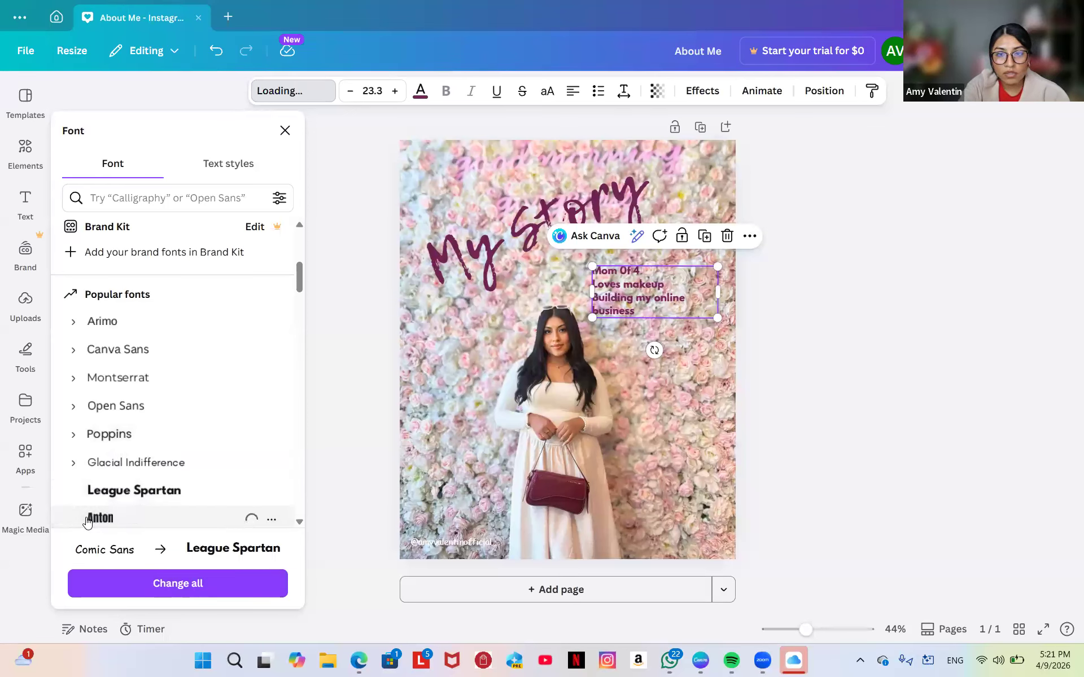
left_click(115, 505)
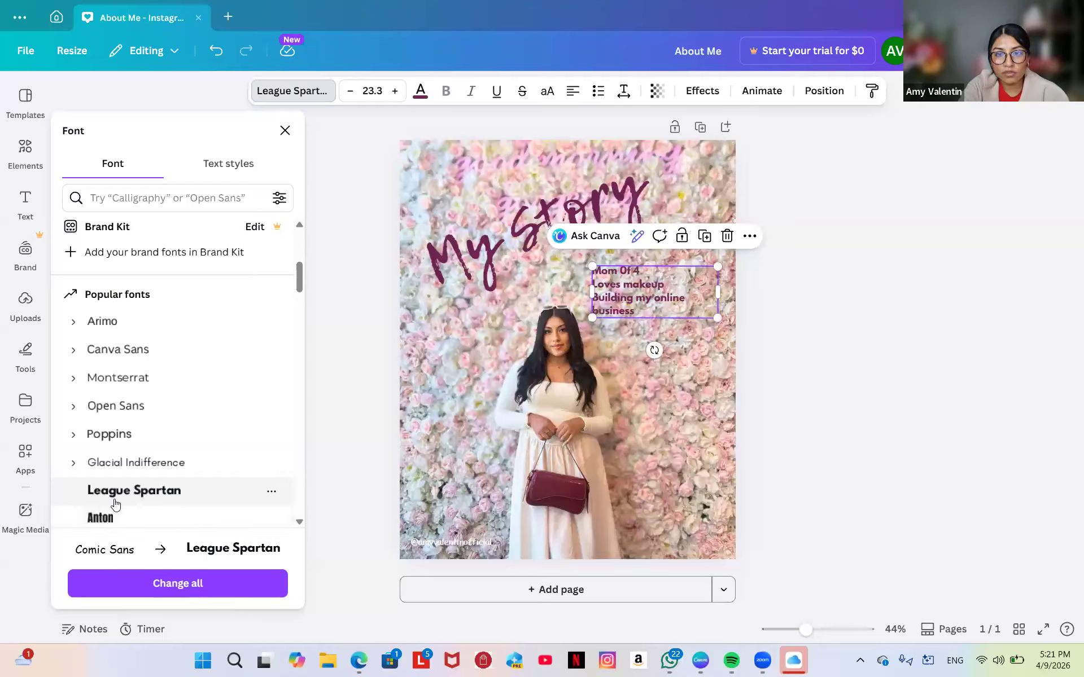
left_click(680, 454)
left_click_drag(626, 286, 640, 286)
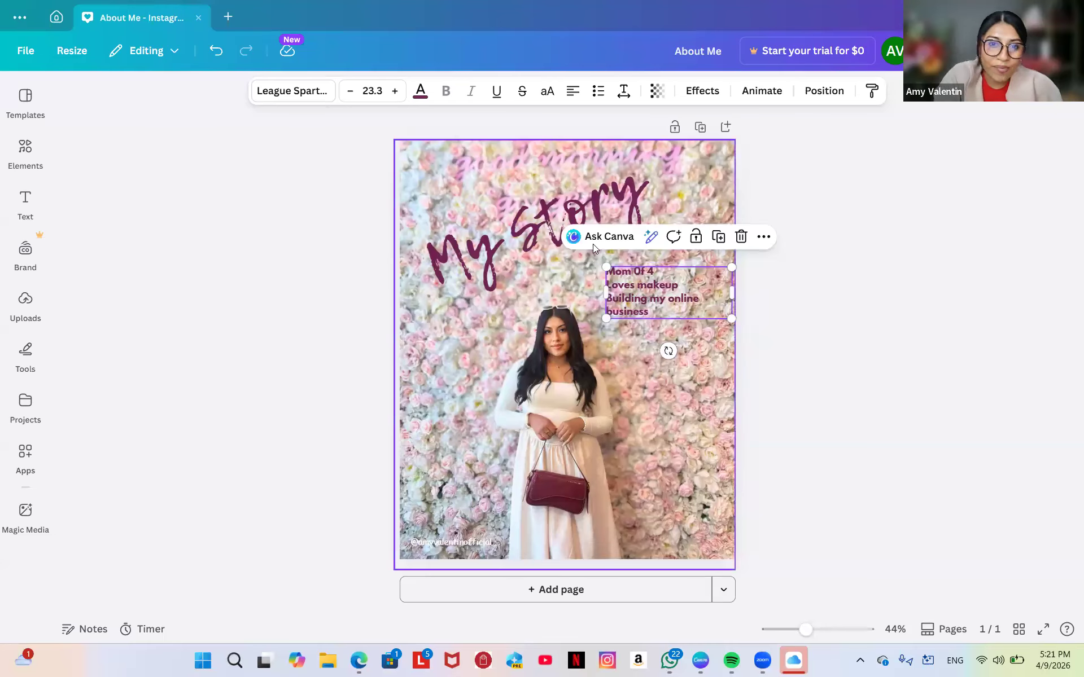
Add a Background text effect to the list, enlarge it to size 28, and shift it up-right.
left_click(703, 94)
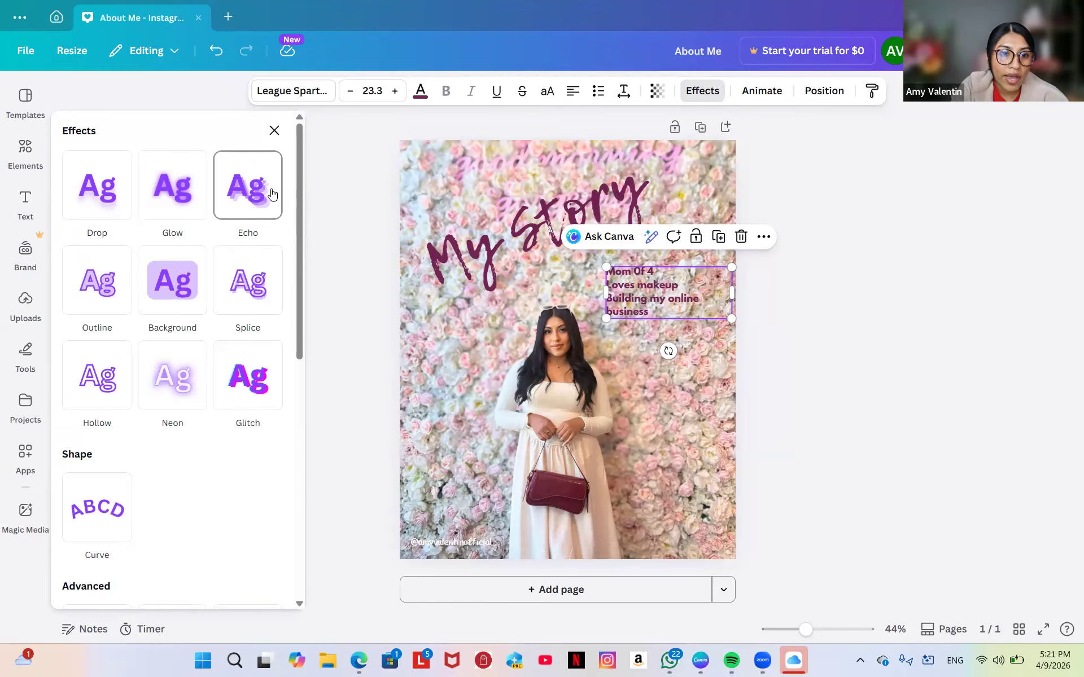
left_click(160, 263)
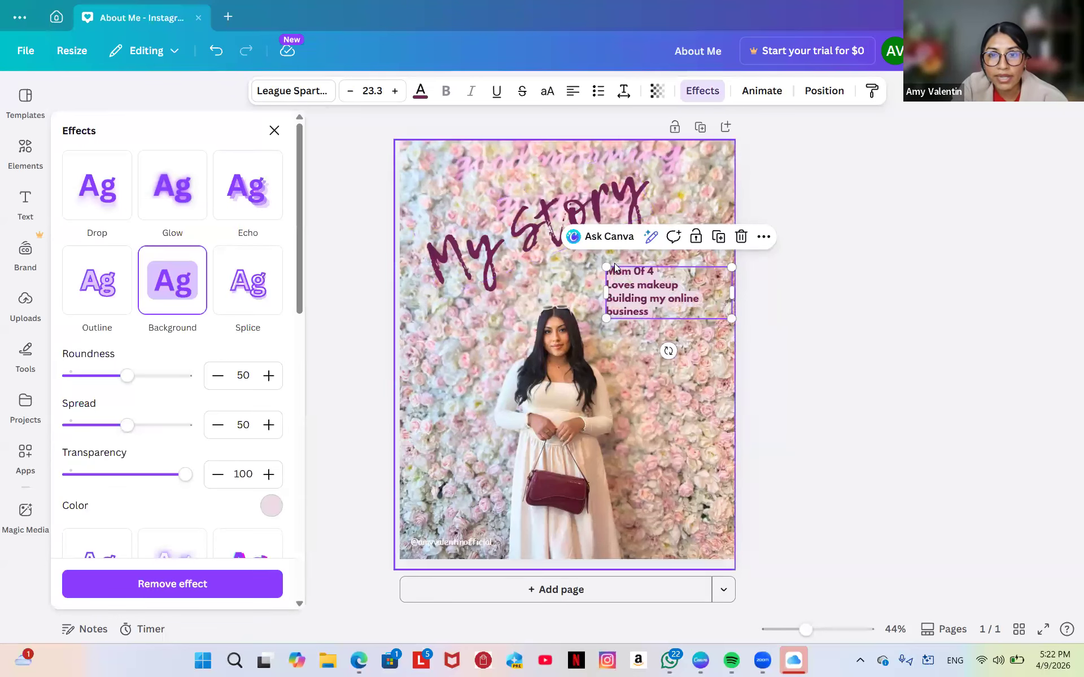
left_click_drag(605, 266, 582, 256)
left_click_drag(636, 282, 656, 274)
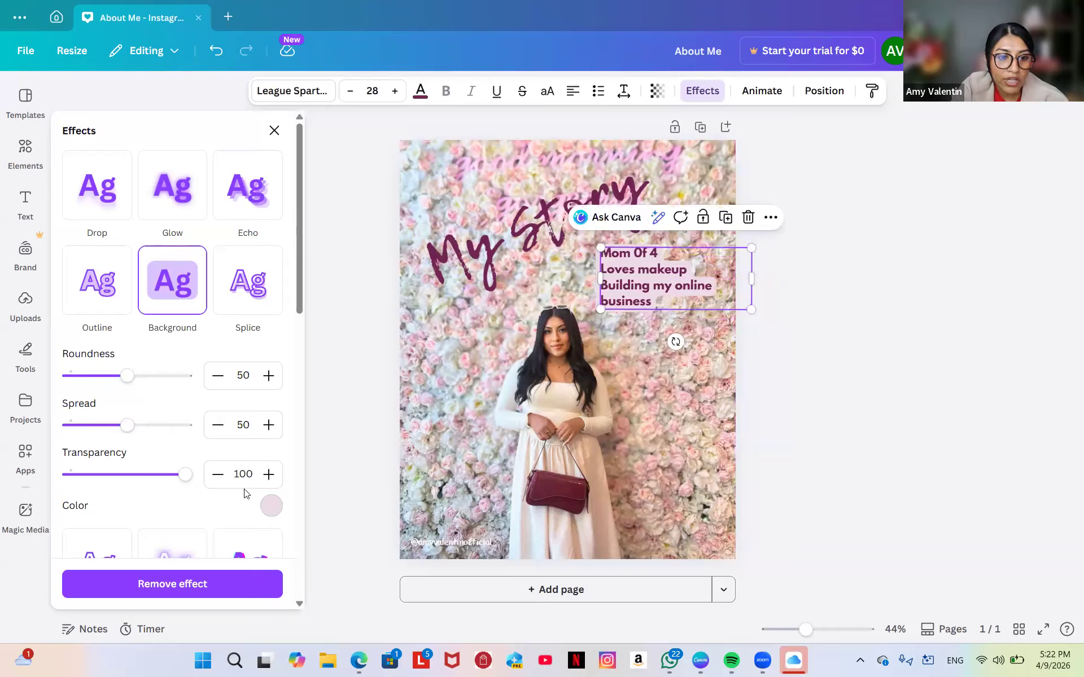
Set the Background effect colour to white after briefly trying black.
left_click(271, 506)
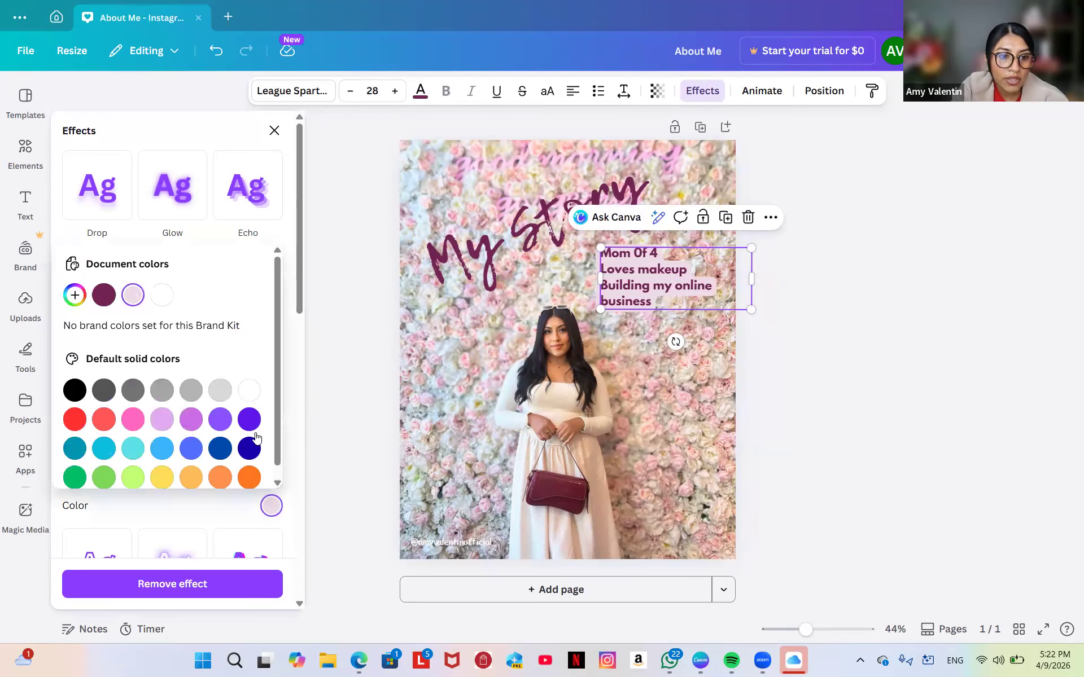
left_click(249, 393)
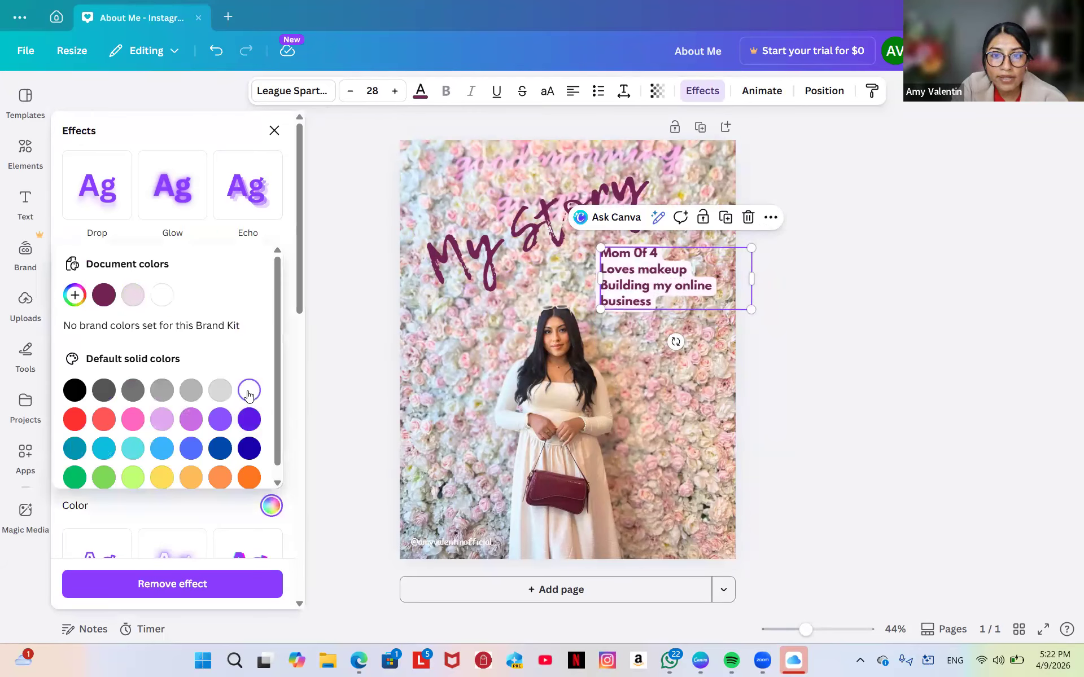
left_click(68, 392)
left_click(251, 395)
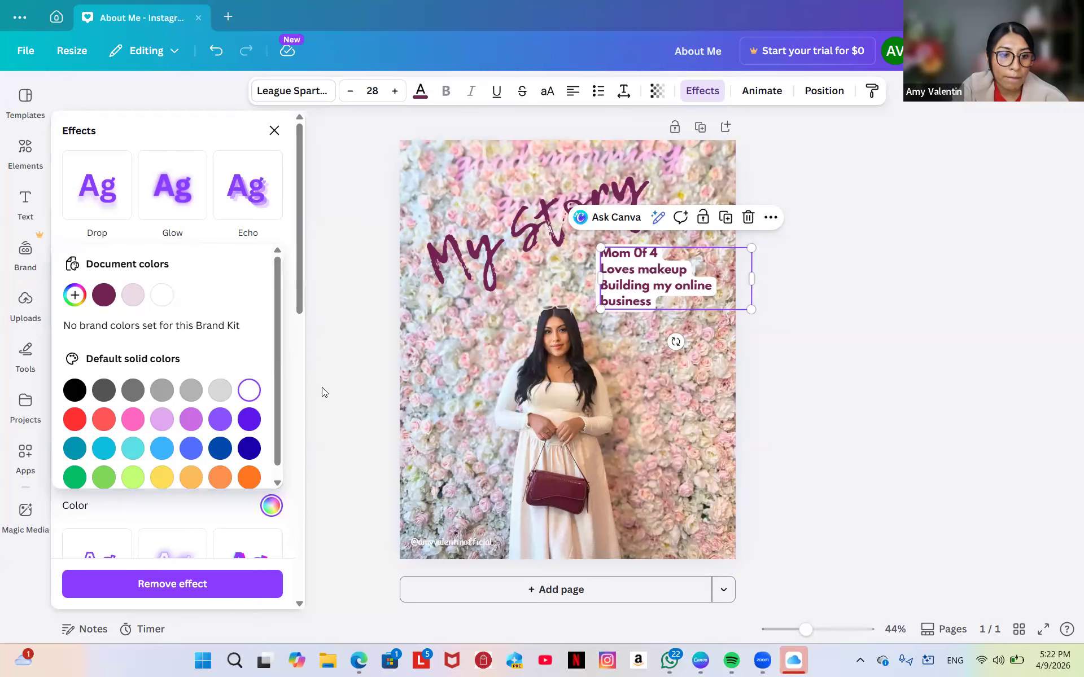
left_click(289, 431)
scroll(289, 431, "down", 3)
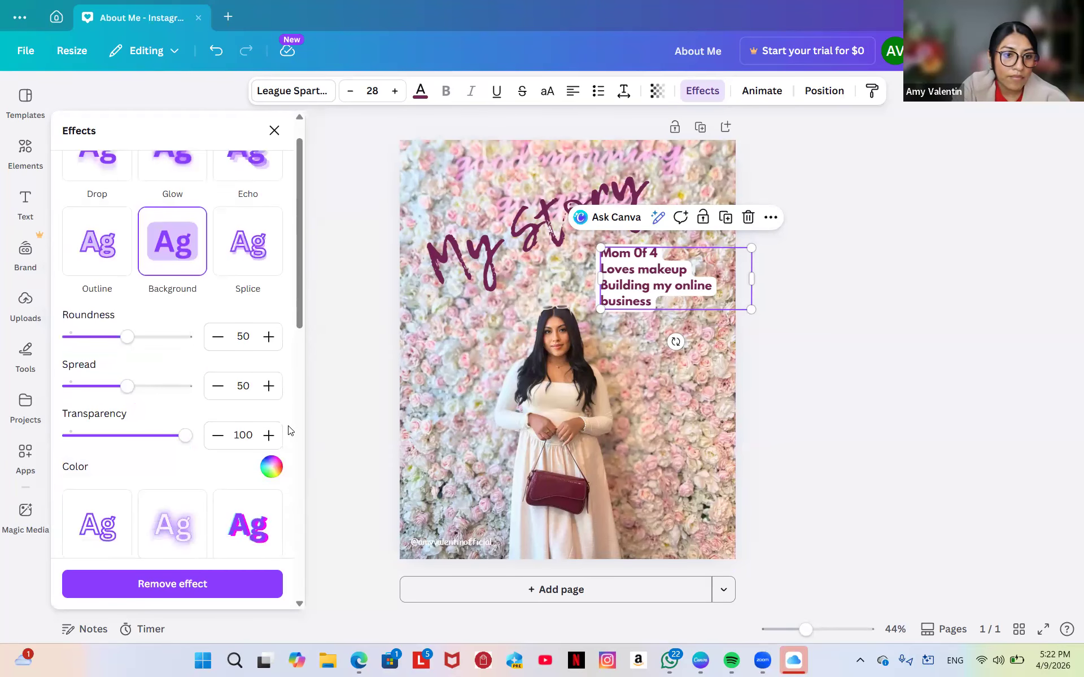
scroll(289, 431, "down", 2)
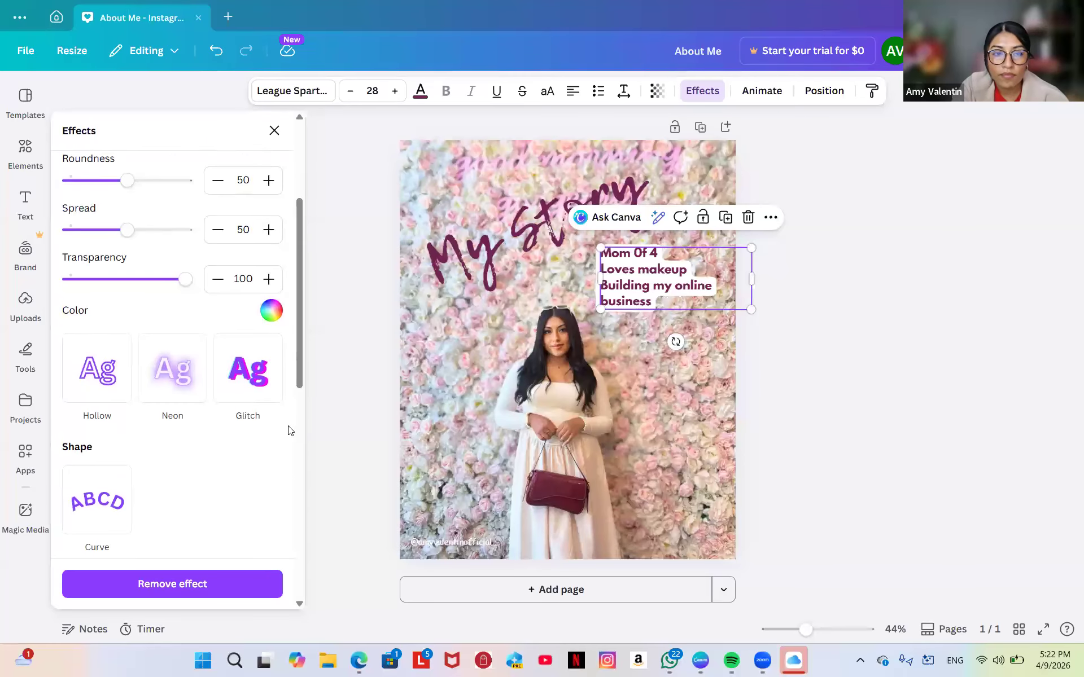
left_click(694, 430)
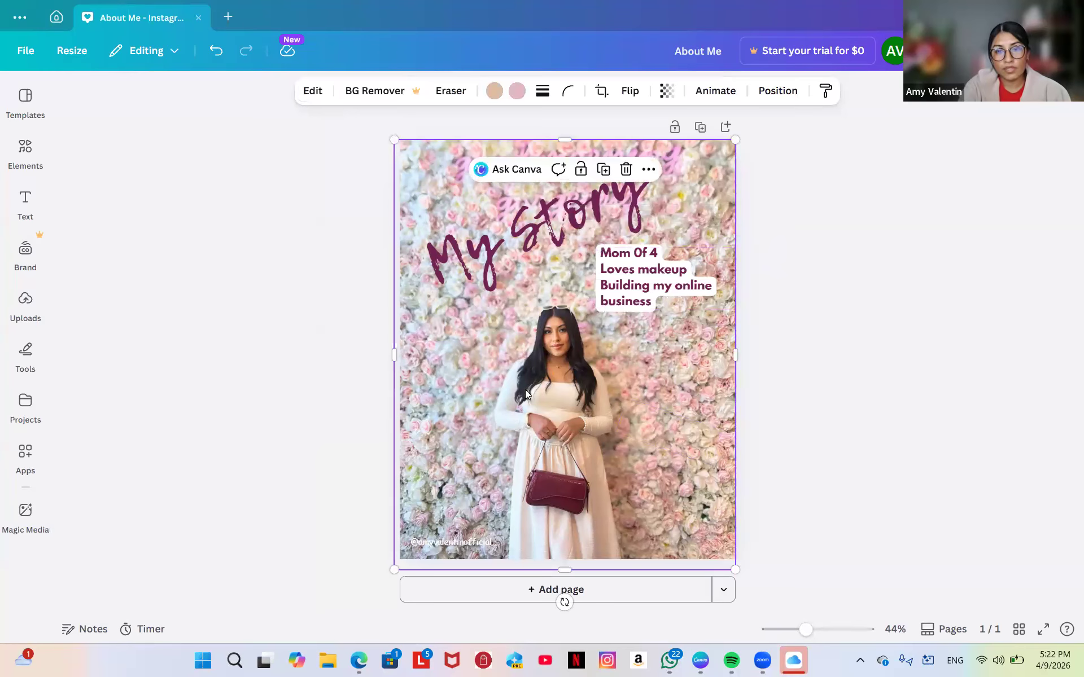
left_click(649, 256)
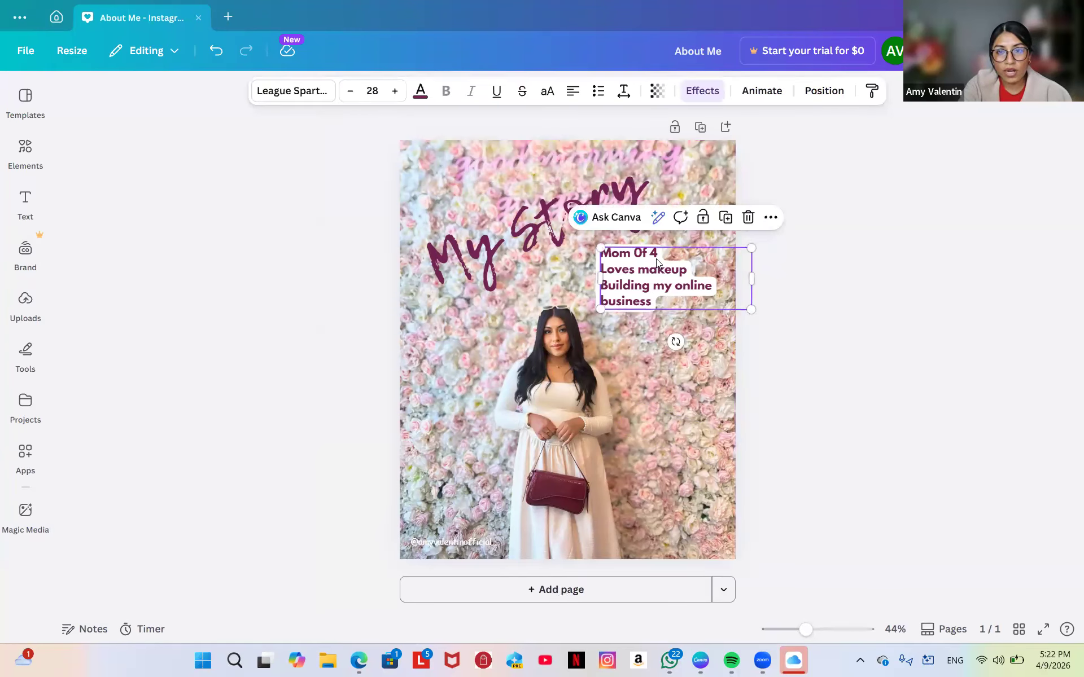
left_click(651, 256)
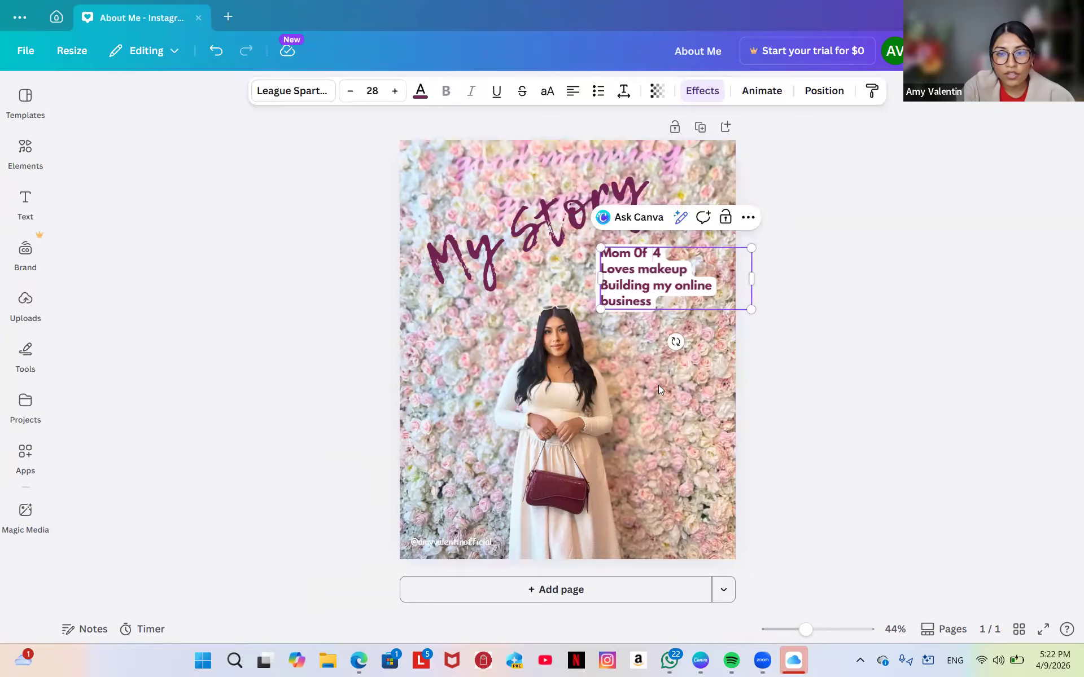
left_click(661, 423)
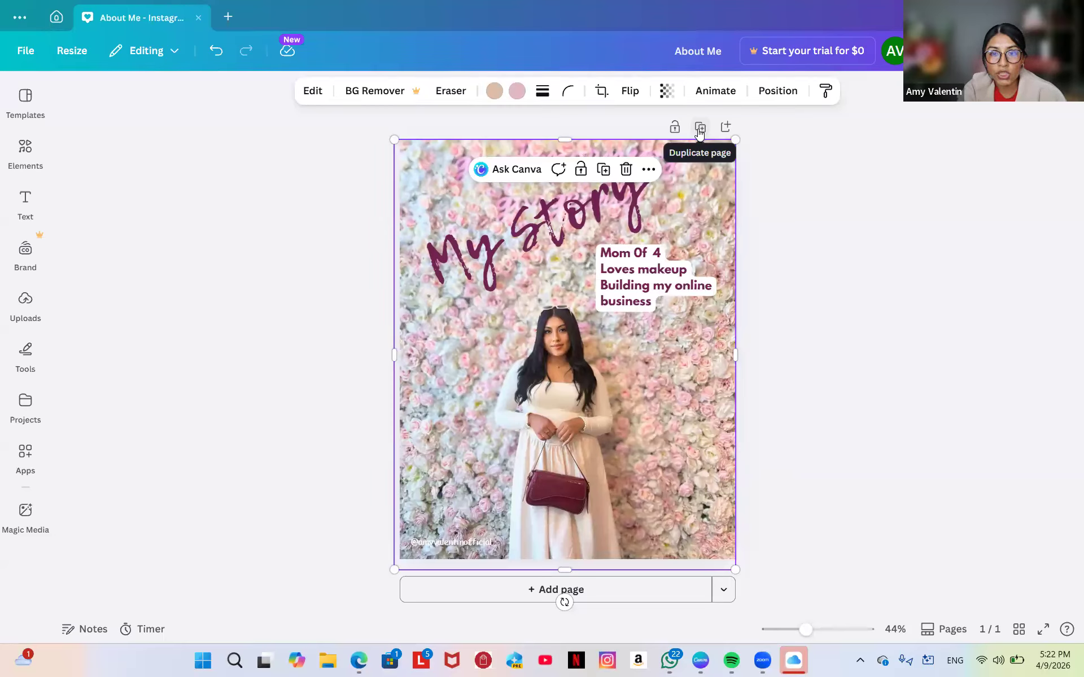
Add a blank page and undo it, then duplicate the My Story page twice.
left_click(516, 603)
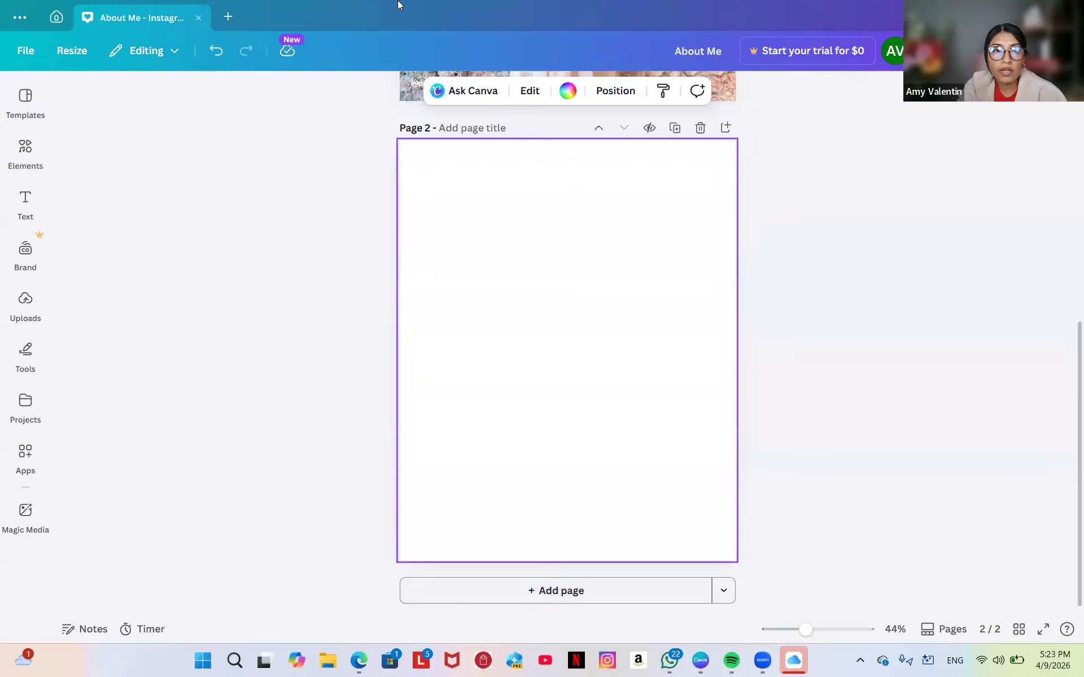
left_click(217, 51)
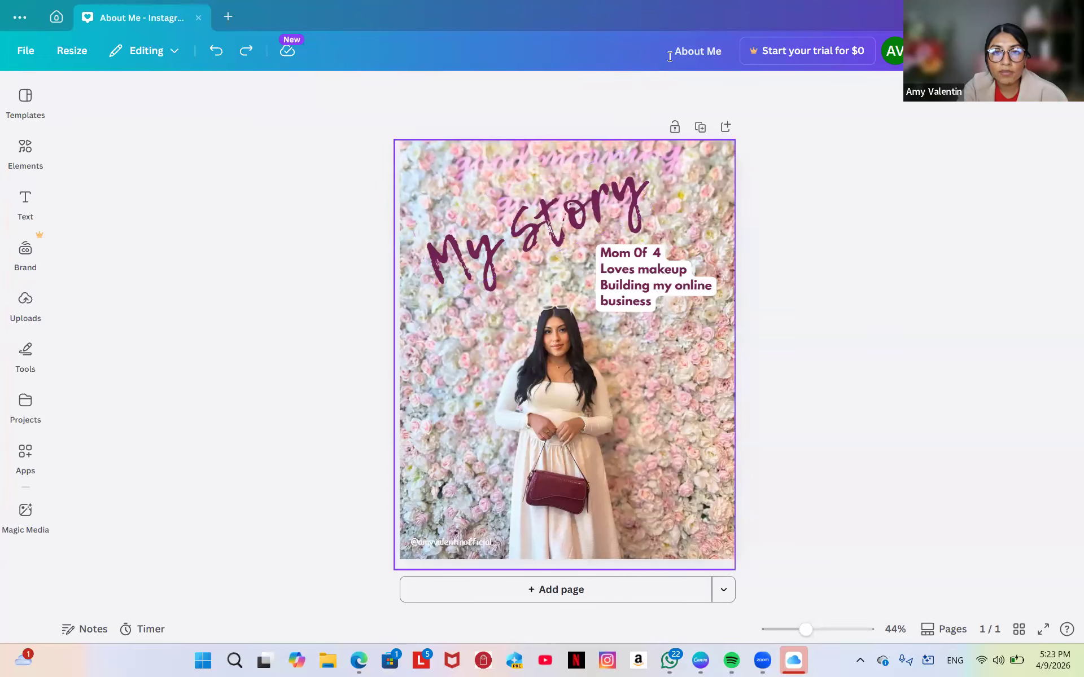
left_click(700, 128)
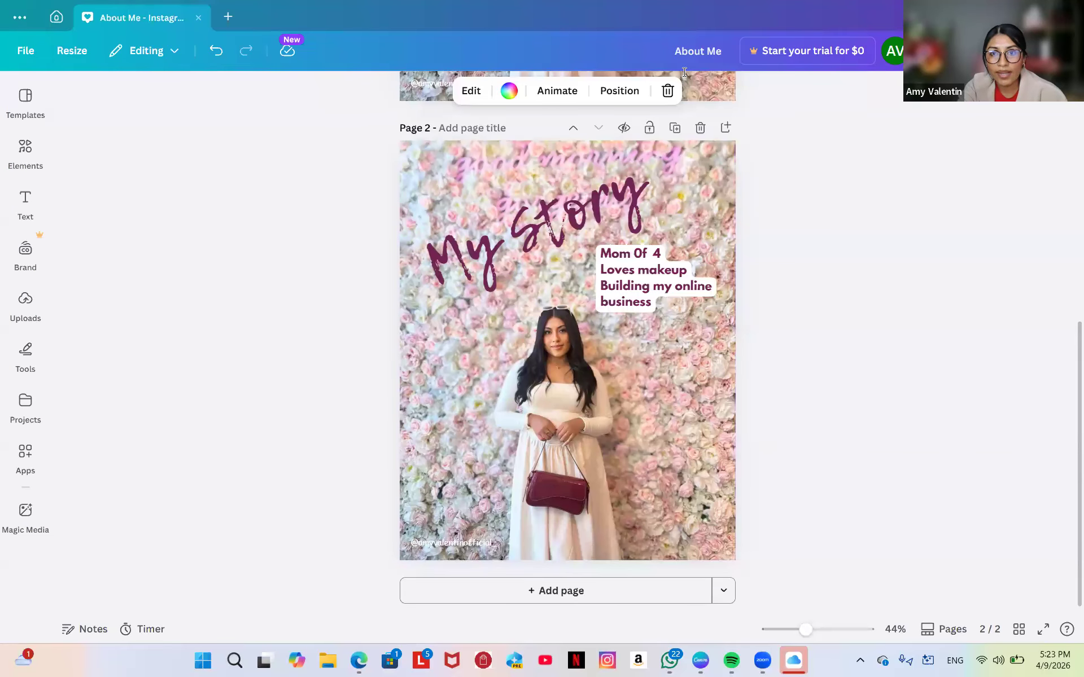
left_click(675, 128)
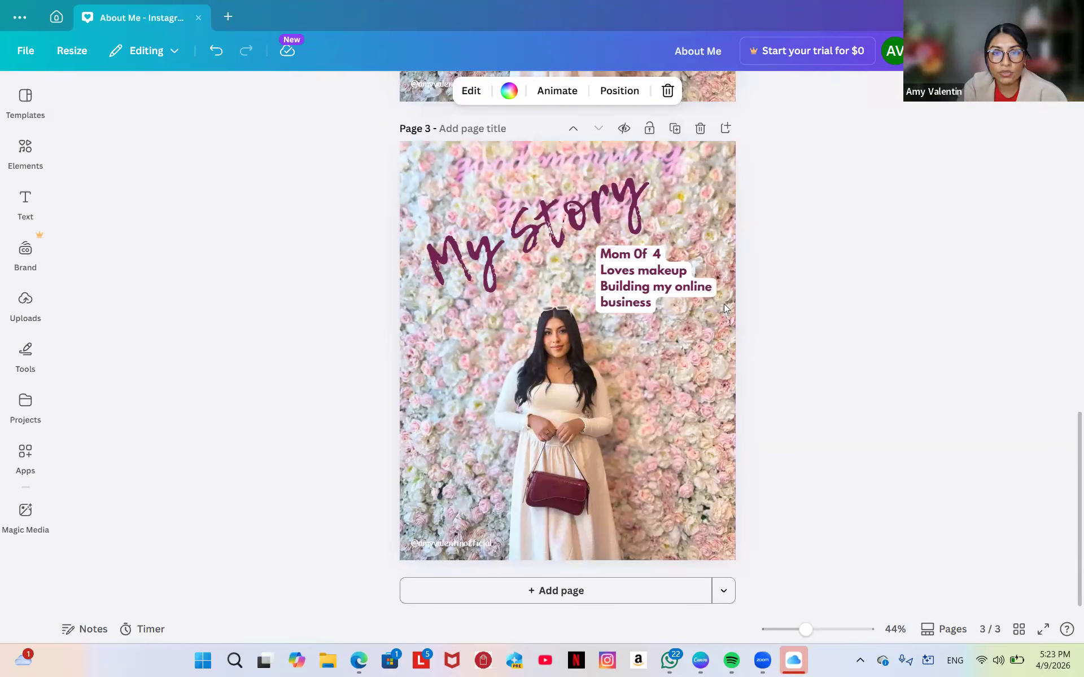
Delete pages 3 and 2, duplicate the My Story page once, and select page 2's photo.
scroll(681, 489, "up", 15)
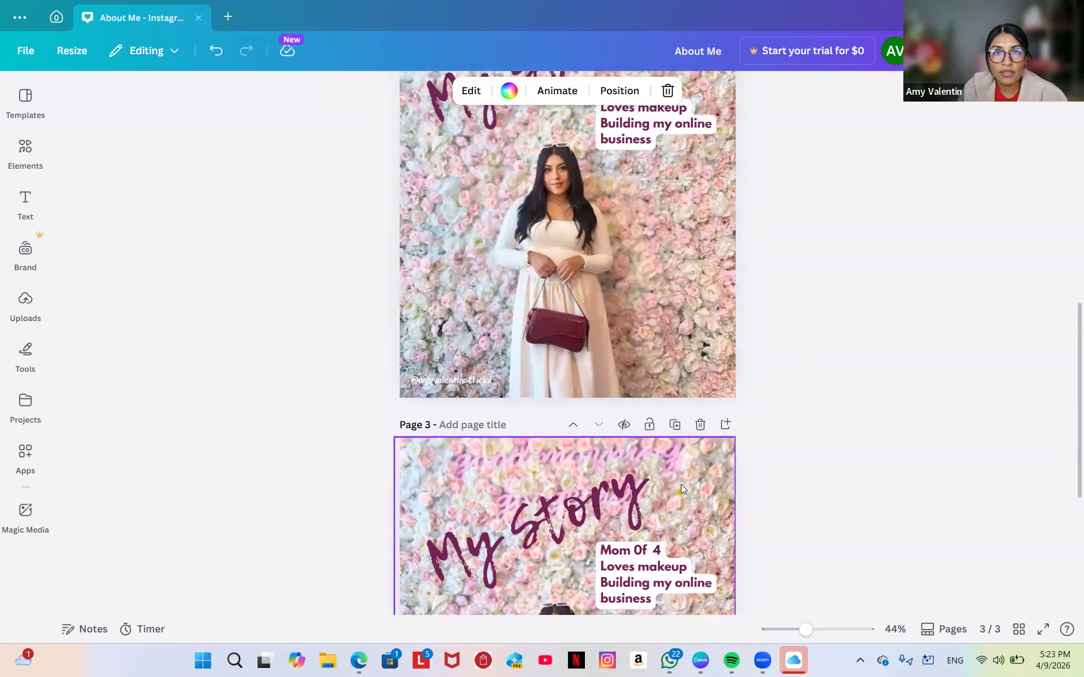
scroll(681, 480, "down", 5)
scroll(681, 476, "down", 5)
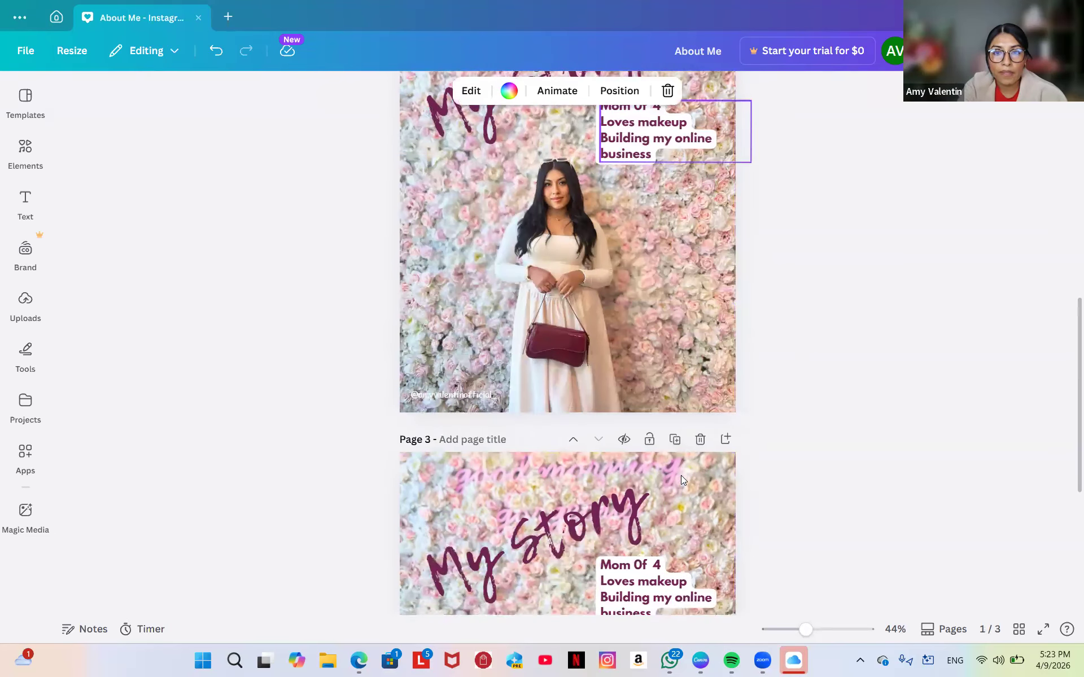
left_click(699, 357)
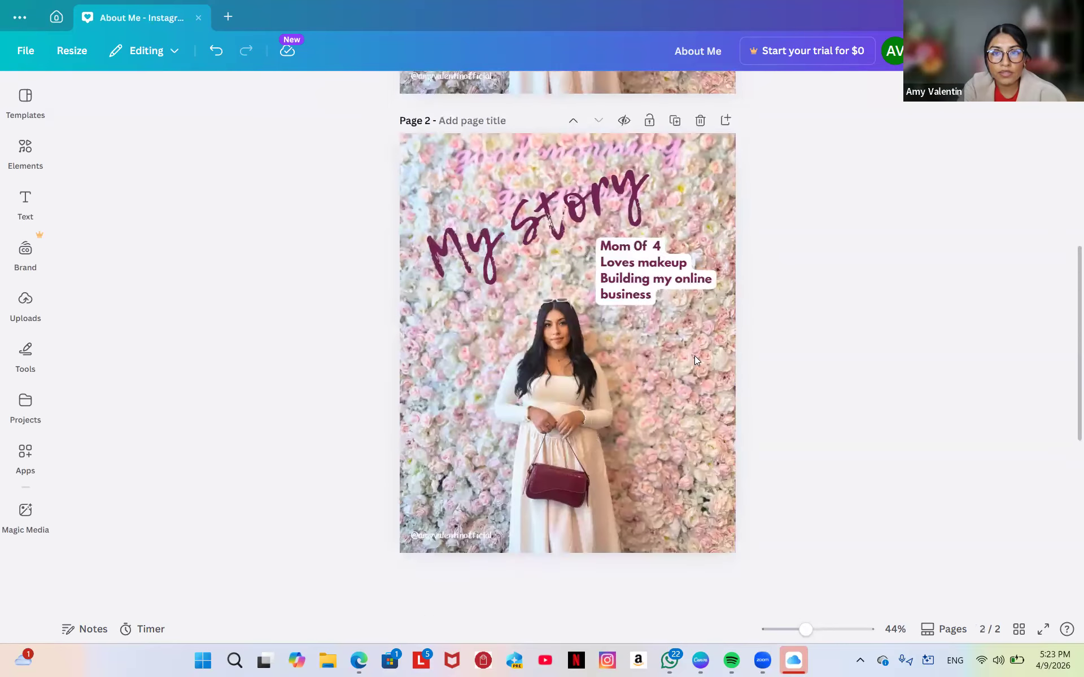
left_click(700, 135)
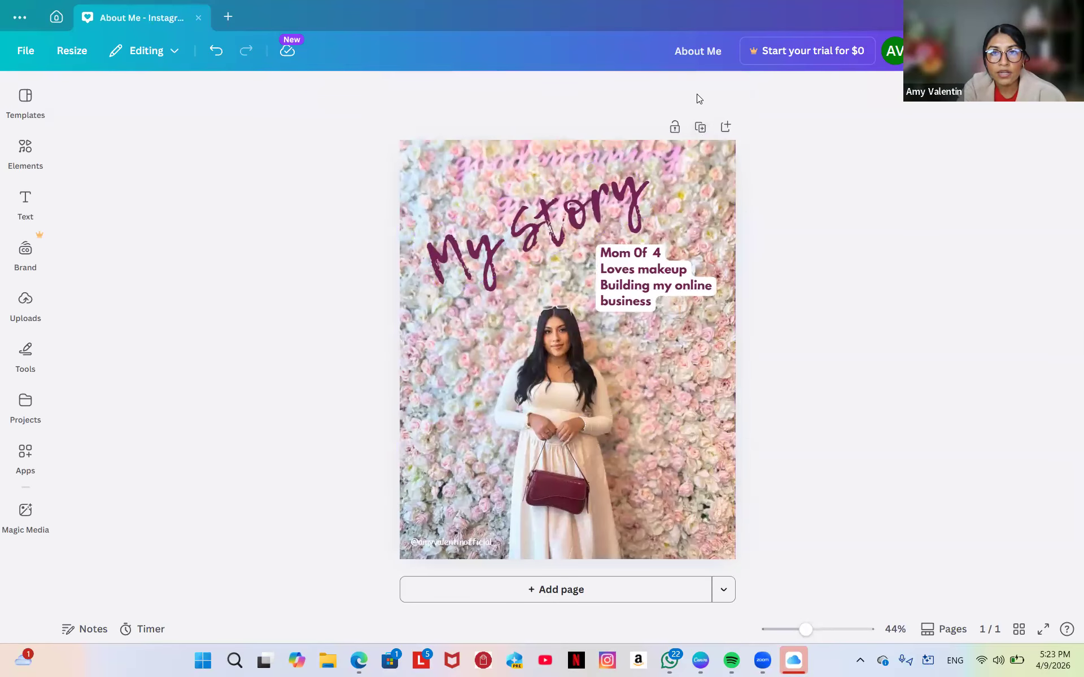
left_click(699, 128)
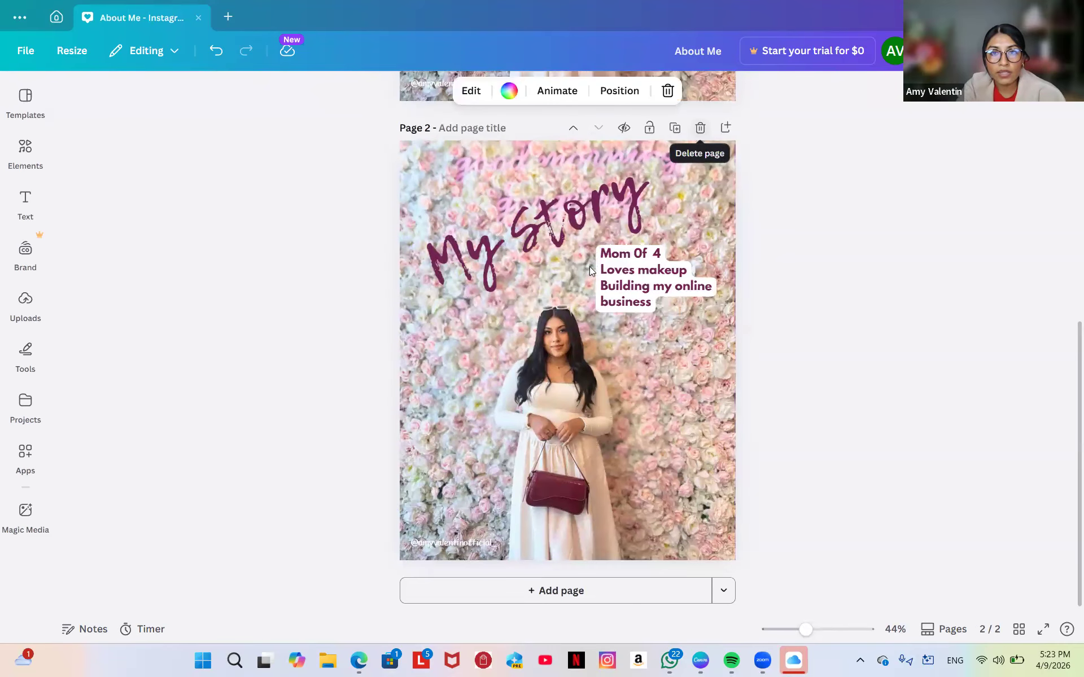
left_click(700, 205)
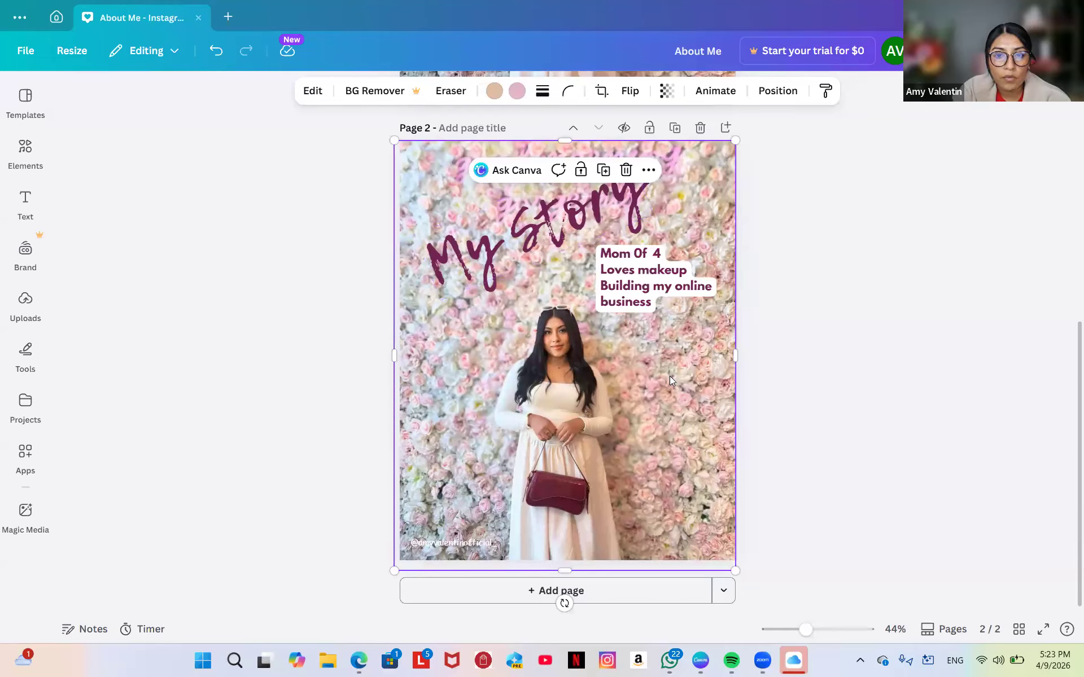
Show the Uploads panel and cancel the file picker without uploading anything.
left_click(31, 302)
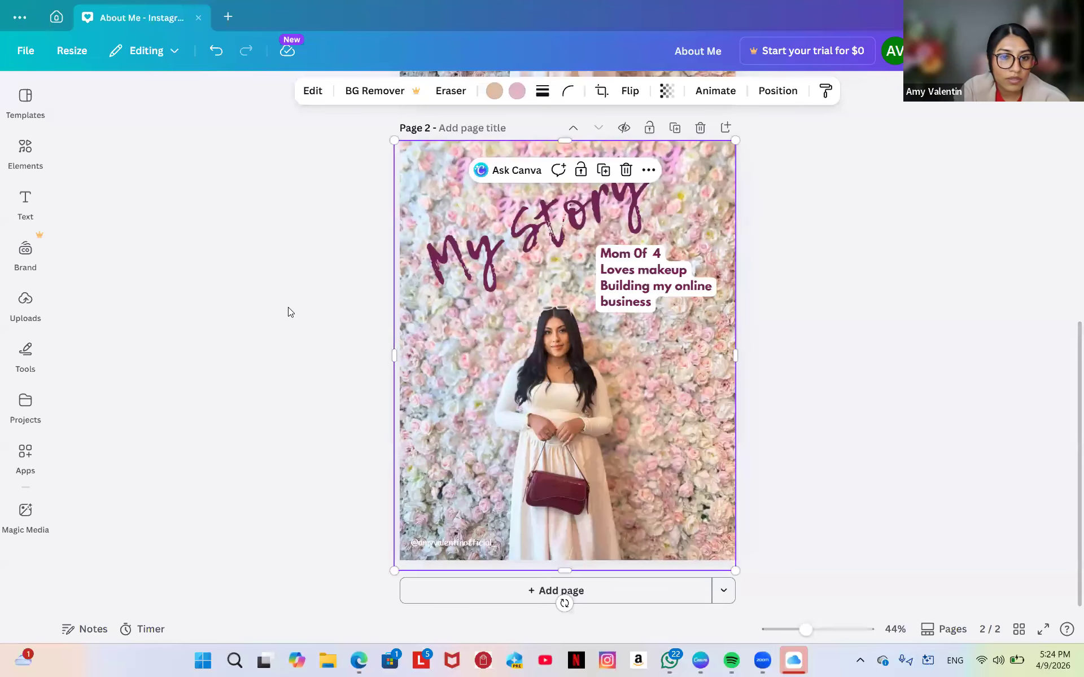
left_click(25, 315)
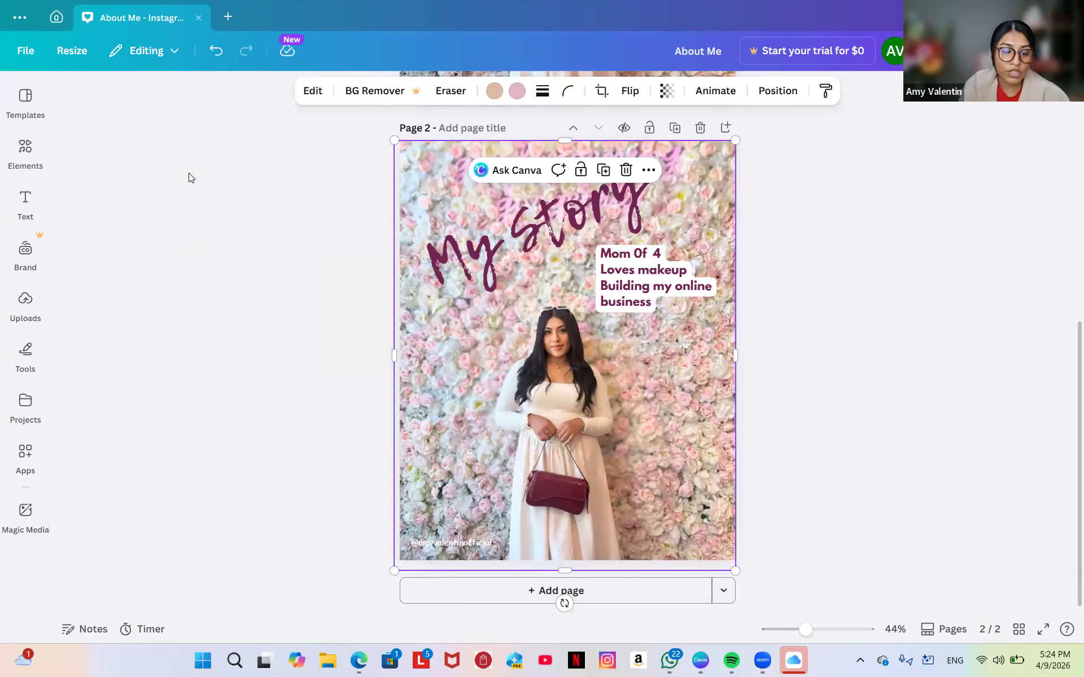
mouse_move(29, 310)
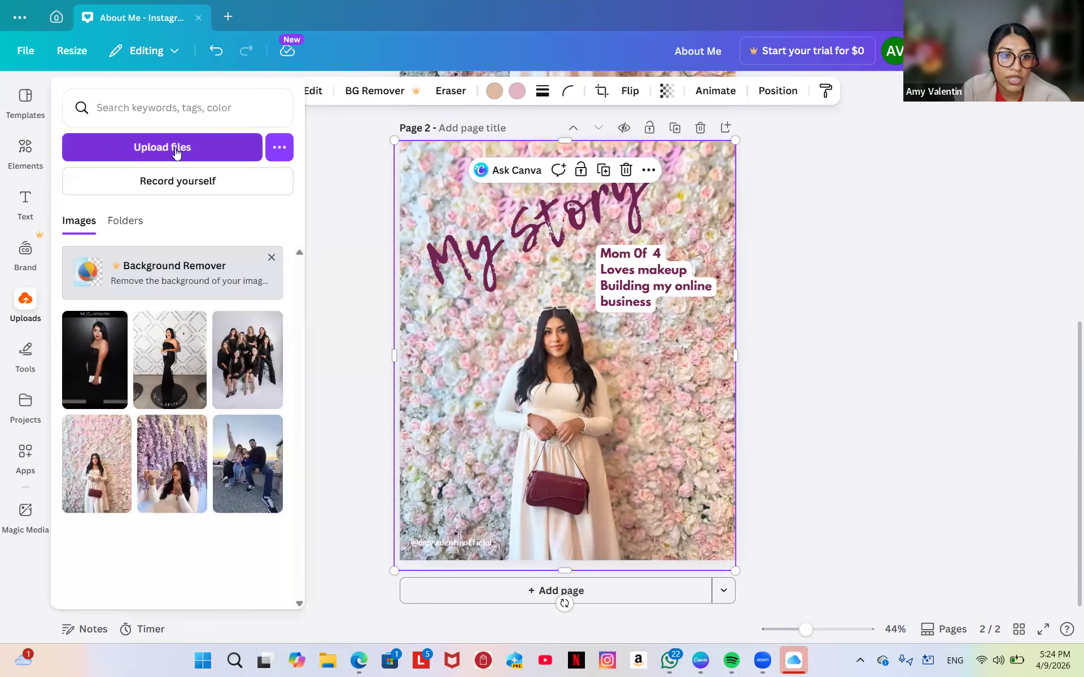
left_click(177, 152)
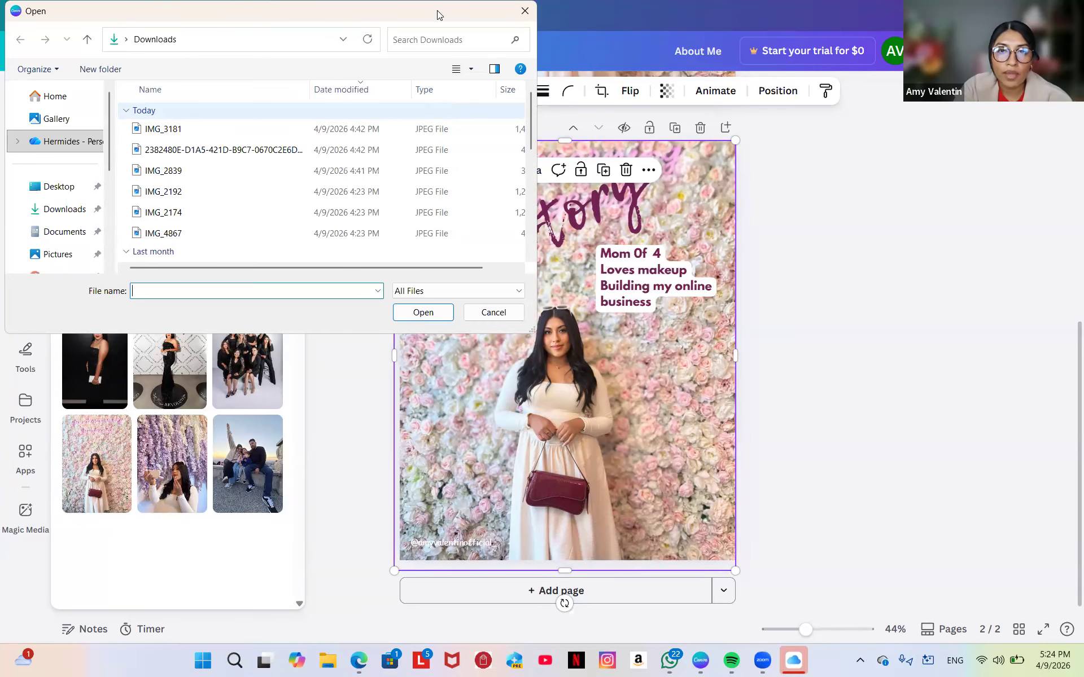
left_click(524, 11)
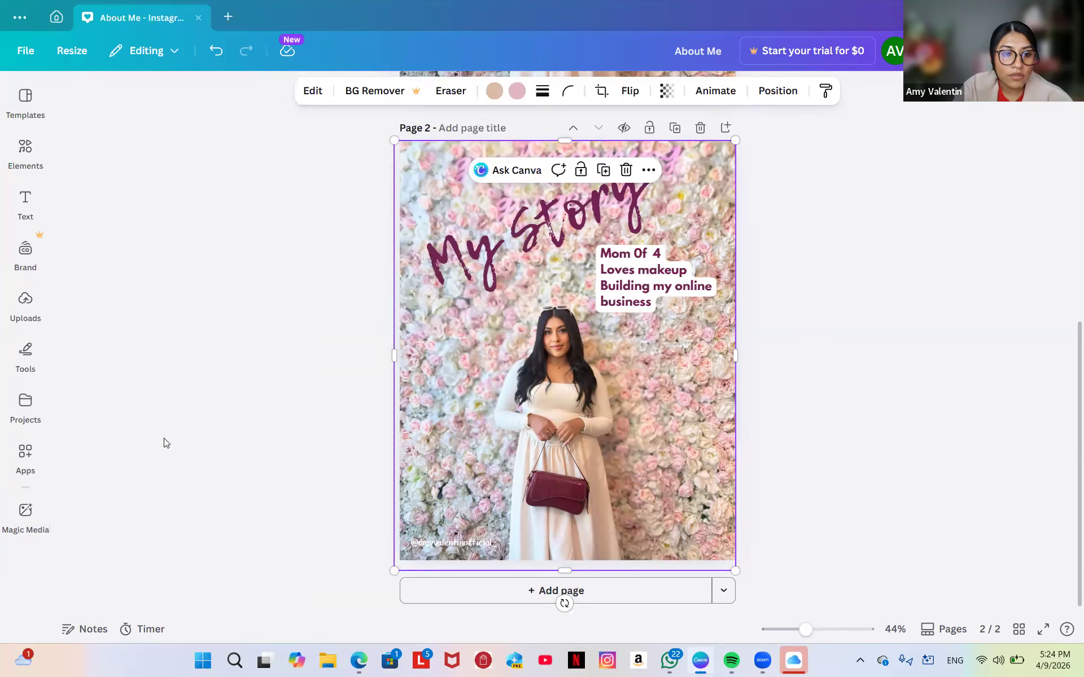
left_click(17, 314)
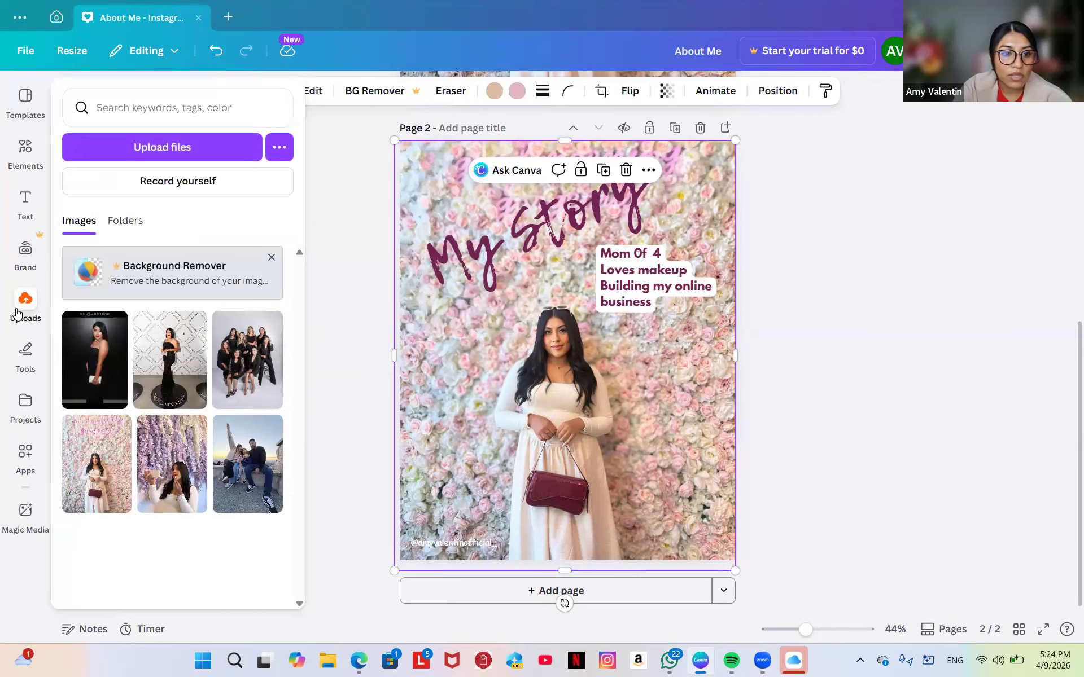
Add the purple-wisteria lipstick photo to page 2 and stretch it to fill the page.
left_click(159, 465)
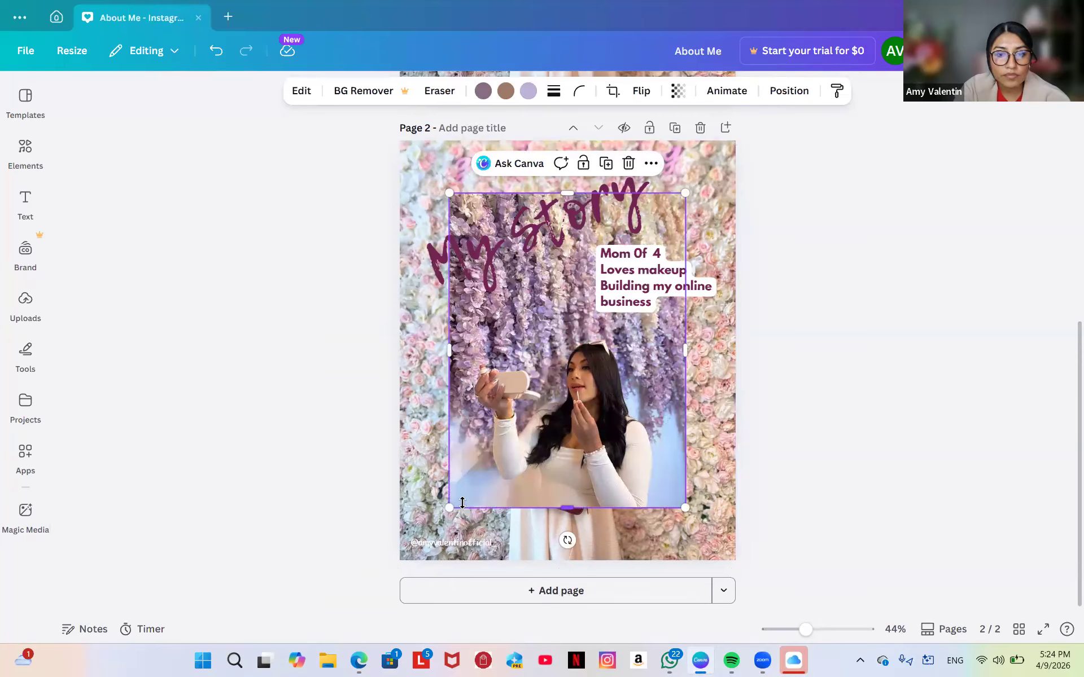
left_click_drag(449, 508, 679, 200)
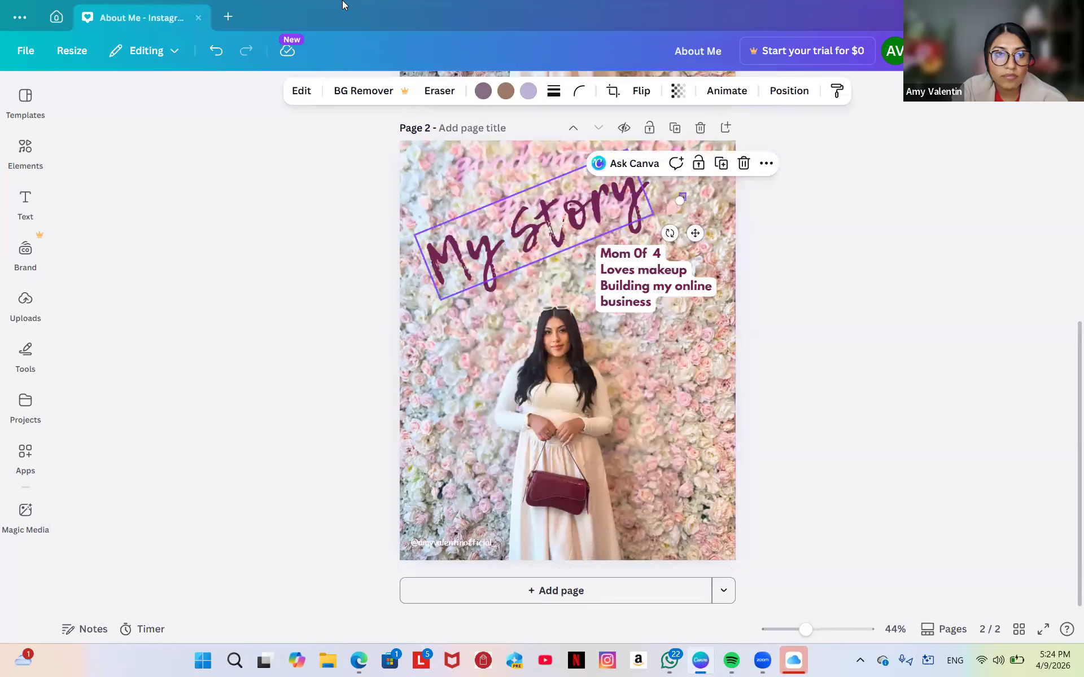
left_click(216, 51)
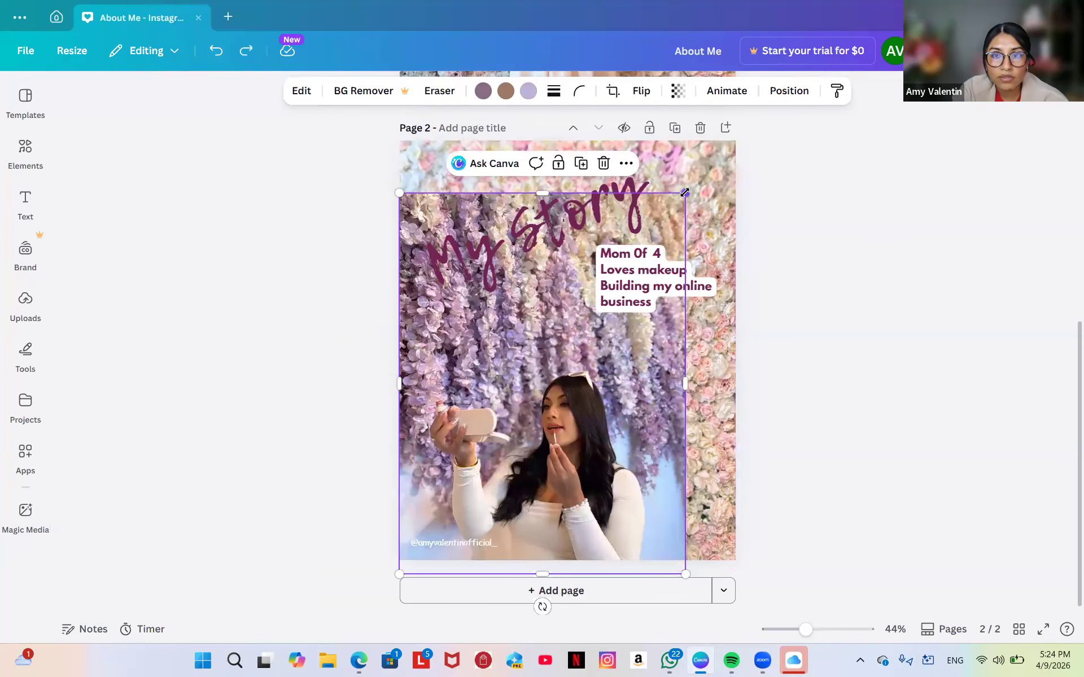
left_click_drag(689, 188, 814, 182)
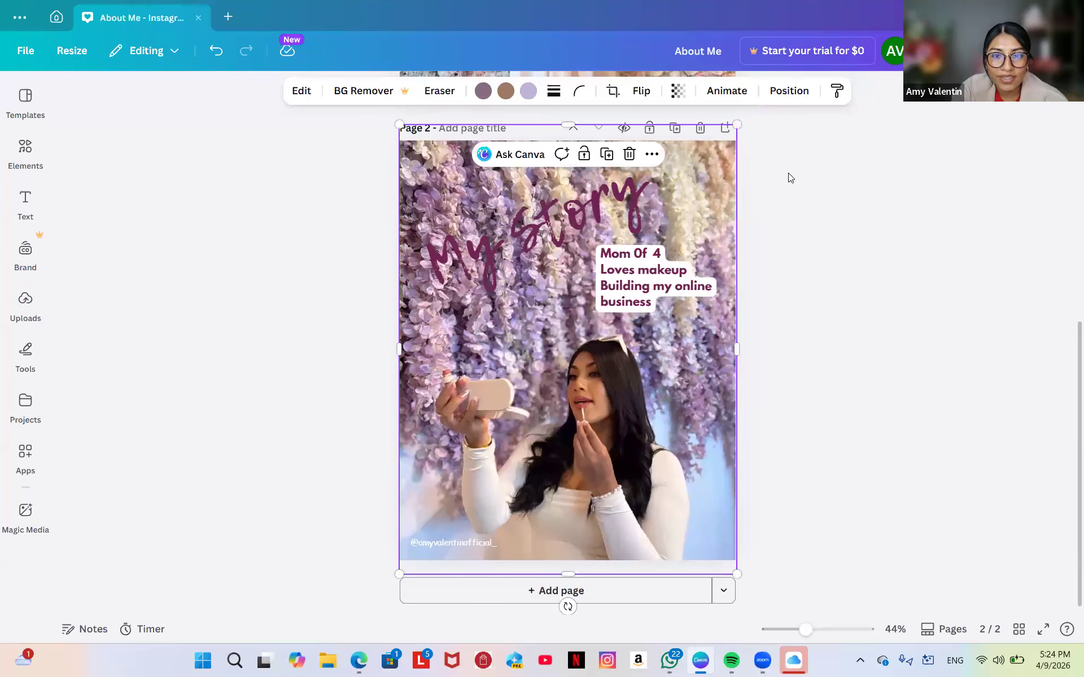
left_click(222, 334)
Change page 2's My Story heading from deep plum to white.
left_click(481, 276)
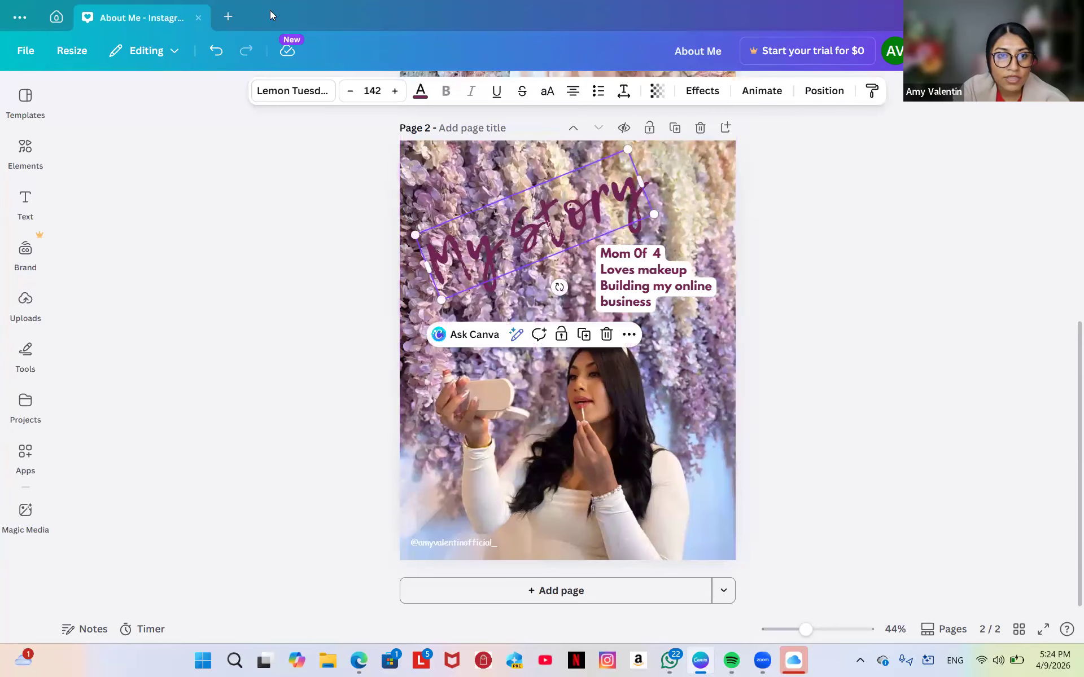
left_click(420, 91)
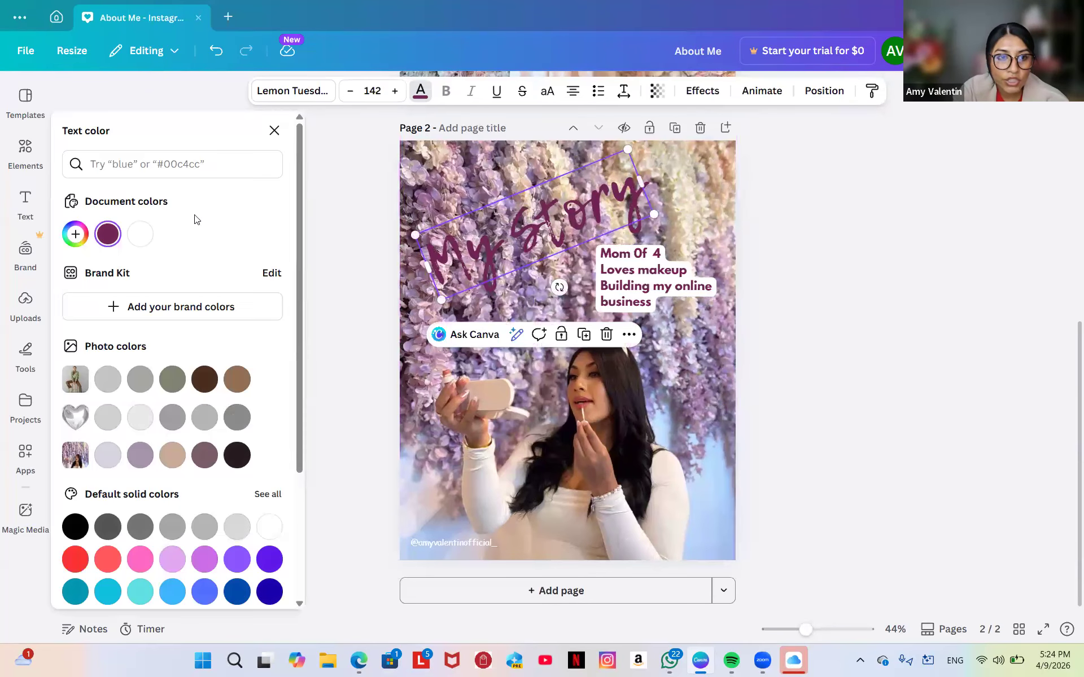
left_click(139, 235)
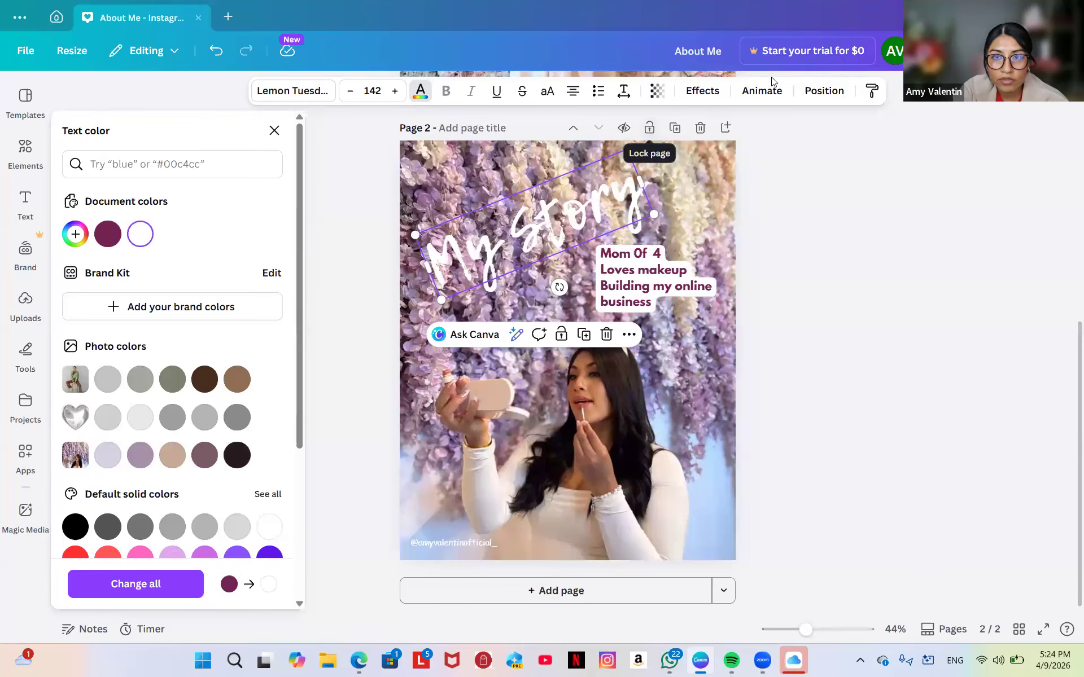
left_click(704, 91)
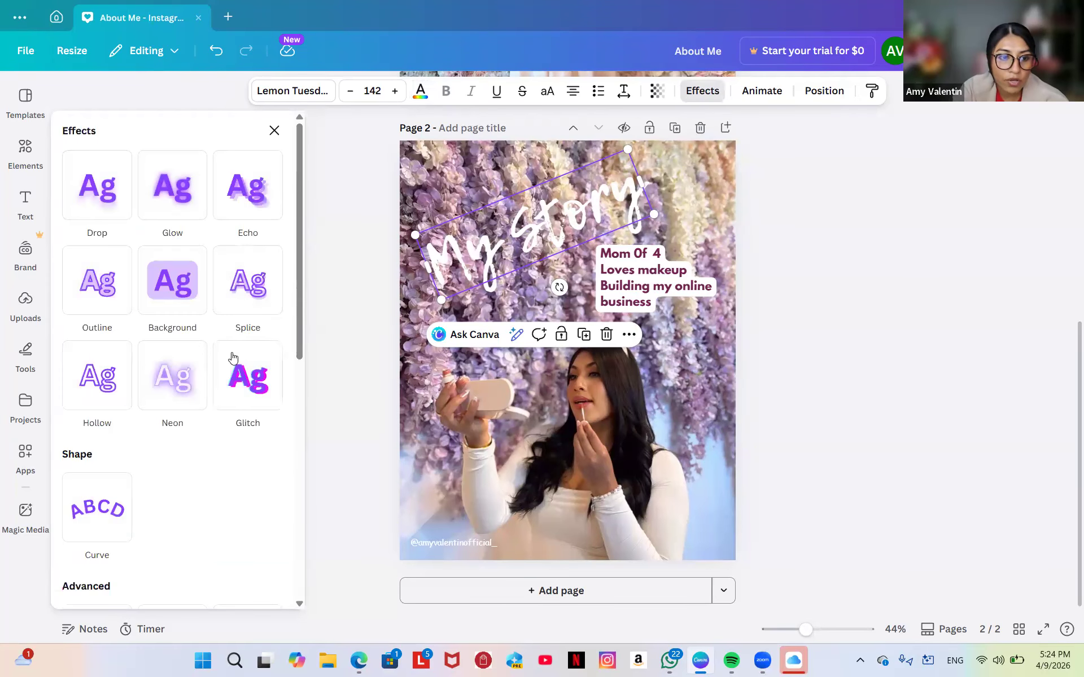
left_click(97, 517)
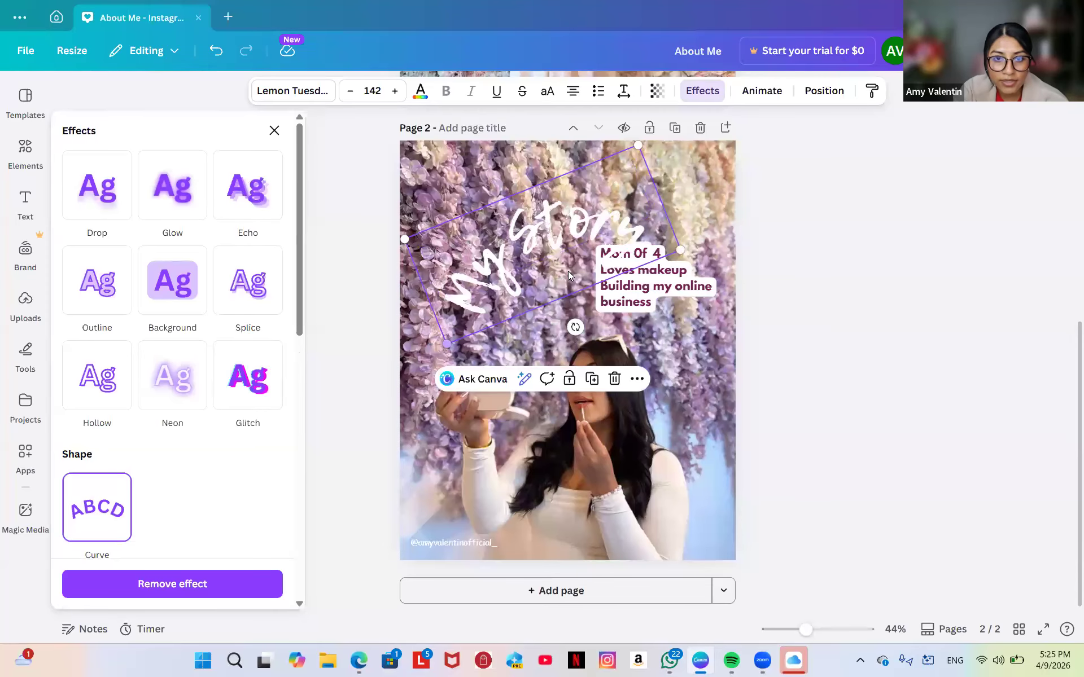
left_click_drag(561, 269, 543, 217)
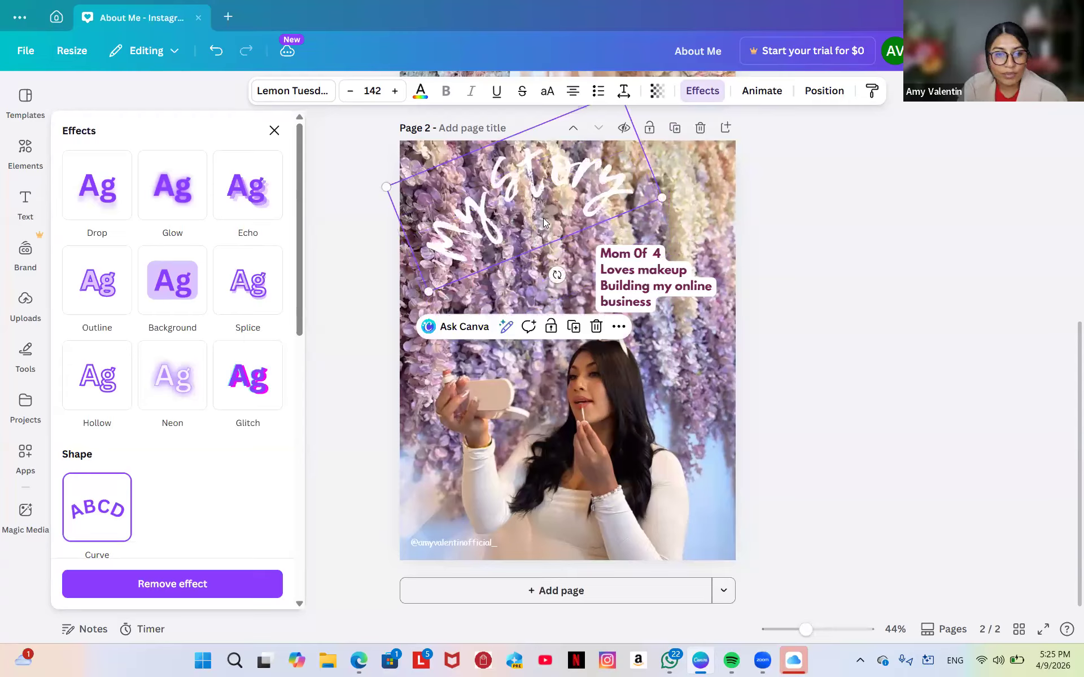
left_click(183, 391)
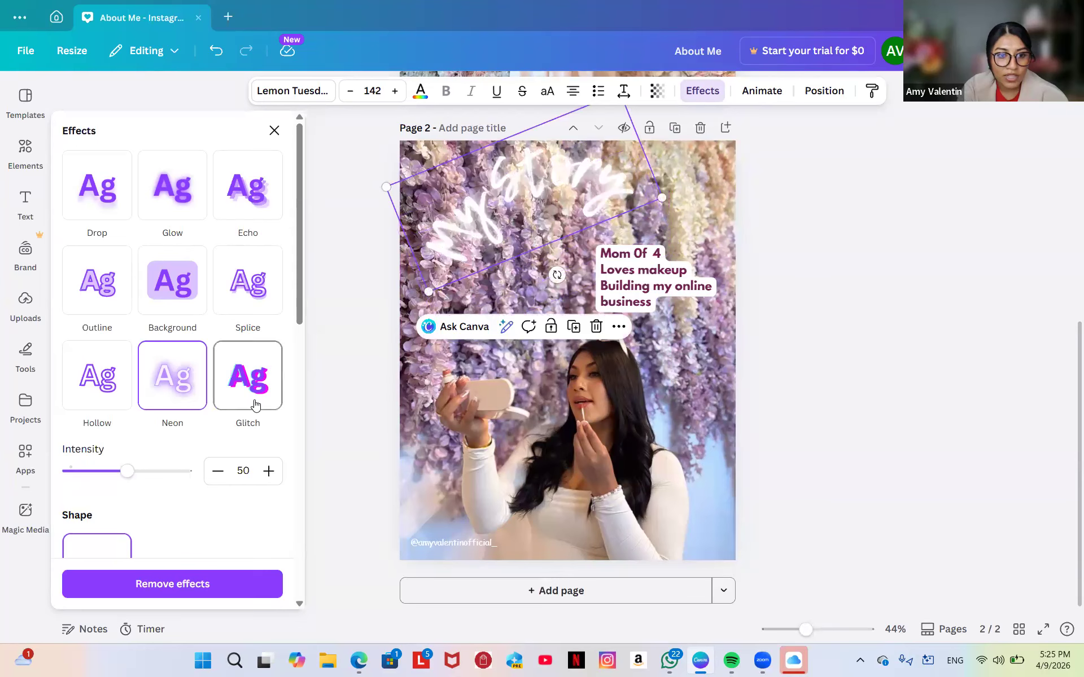
left_click(255, 404)
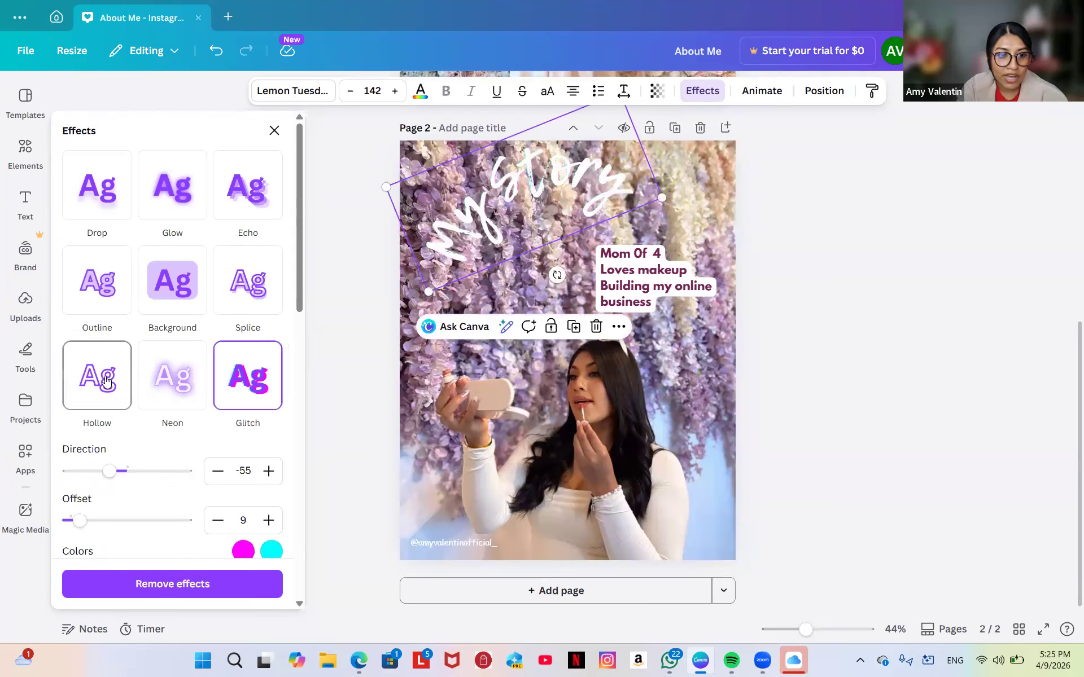
left_click(107, 382)
left_click(107, 382)
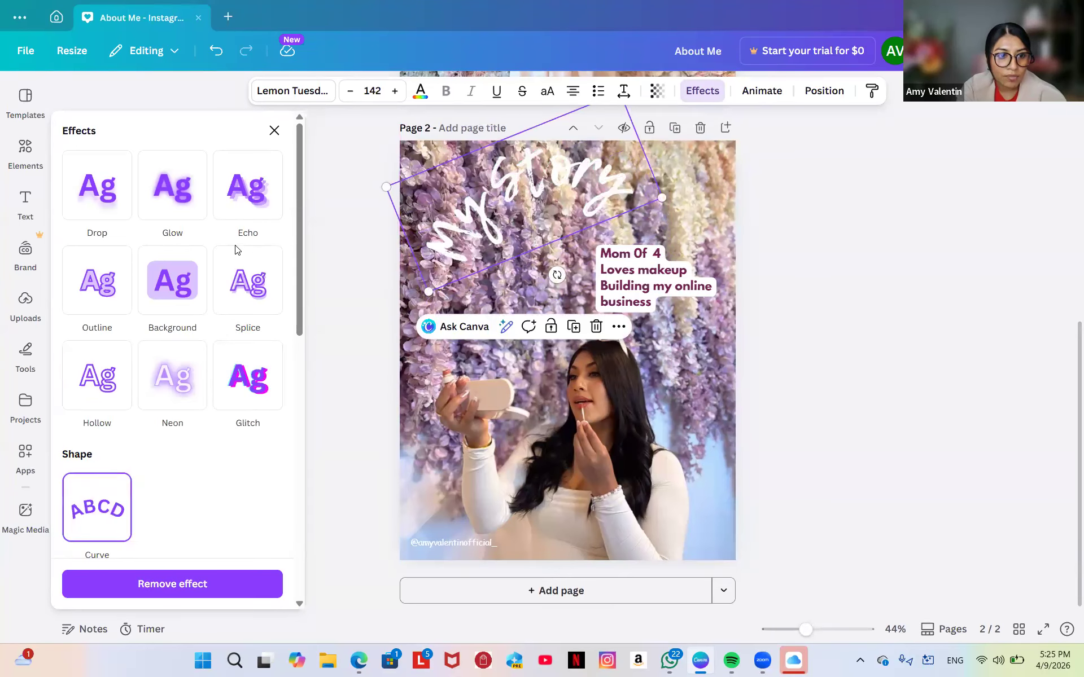
left_click(111, 314)
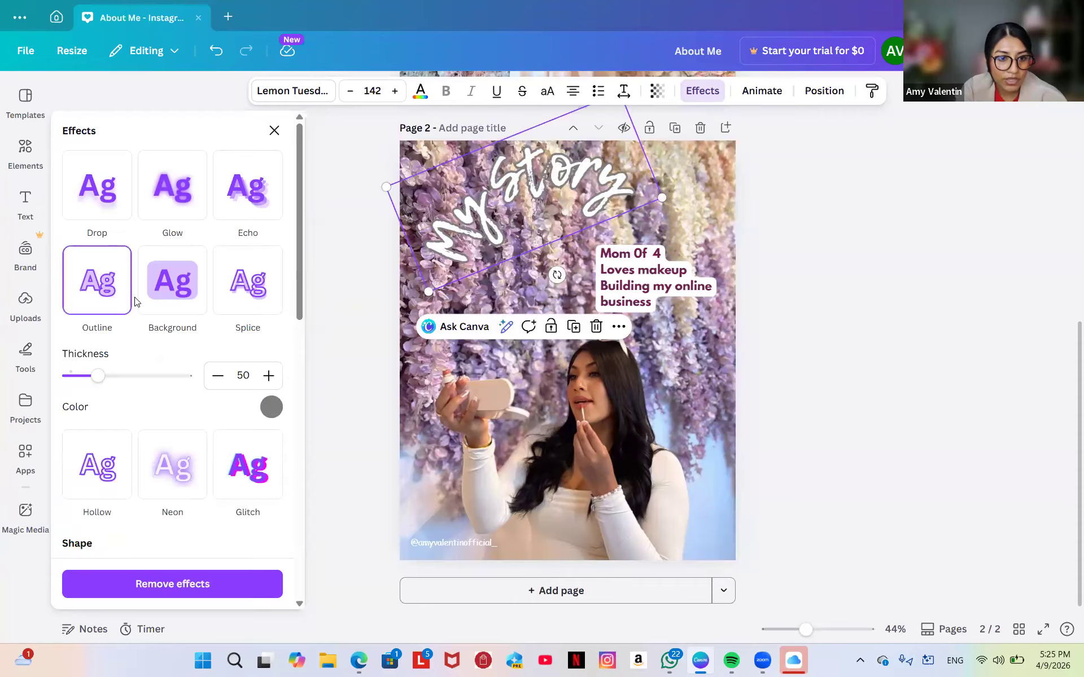
scroll(195, 516, "down", 2)
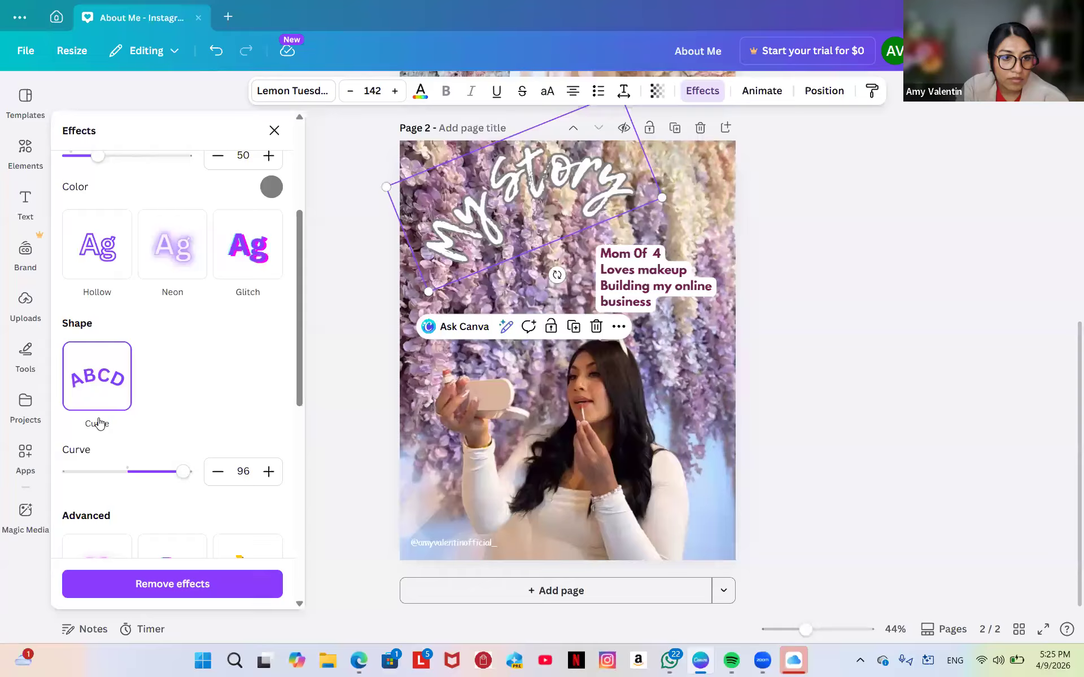
left_click(98, 399)
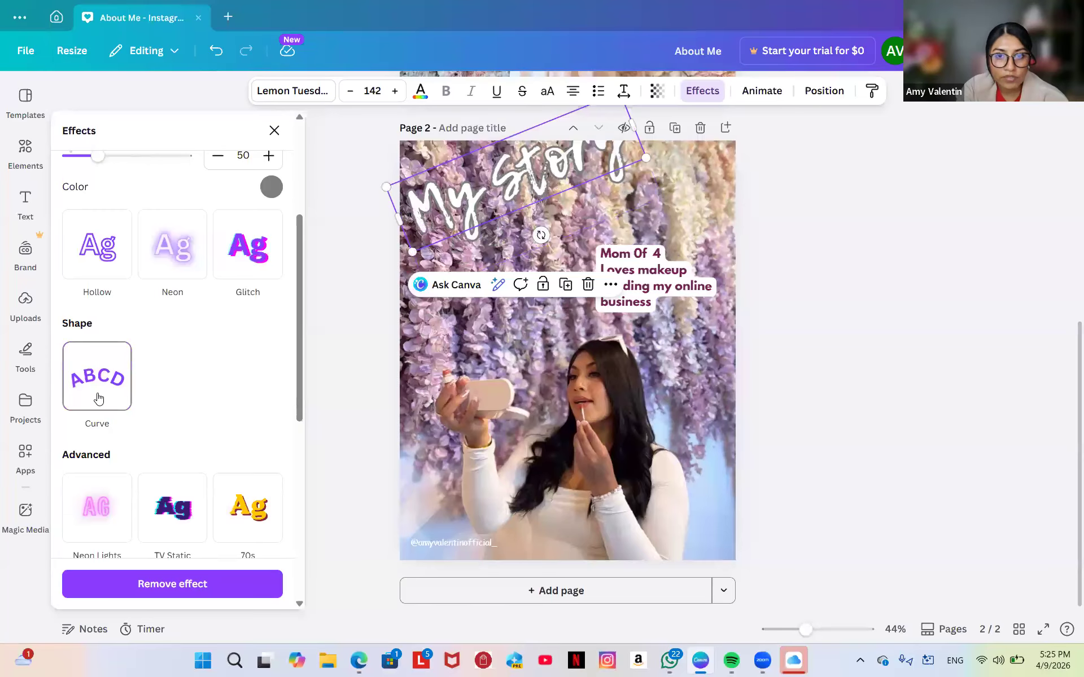
left_click_drag(556, 174, 559, 214)
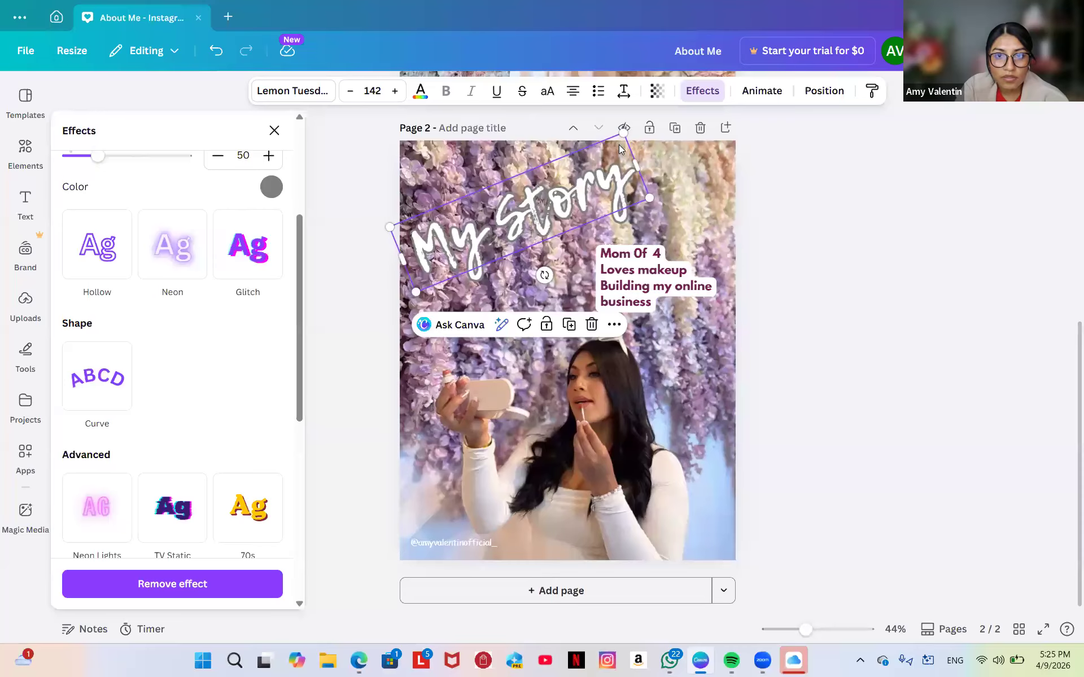
left_click_drag(623, 132, 615, 140)
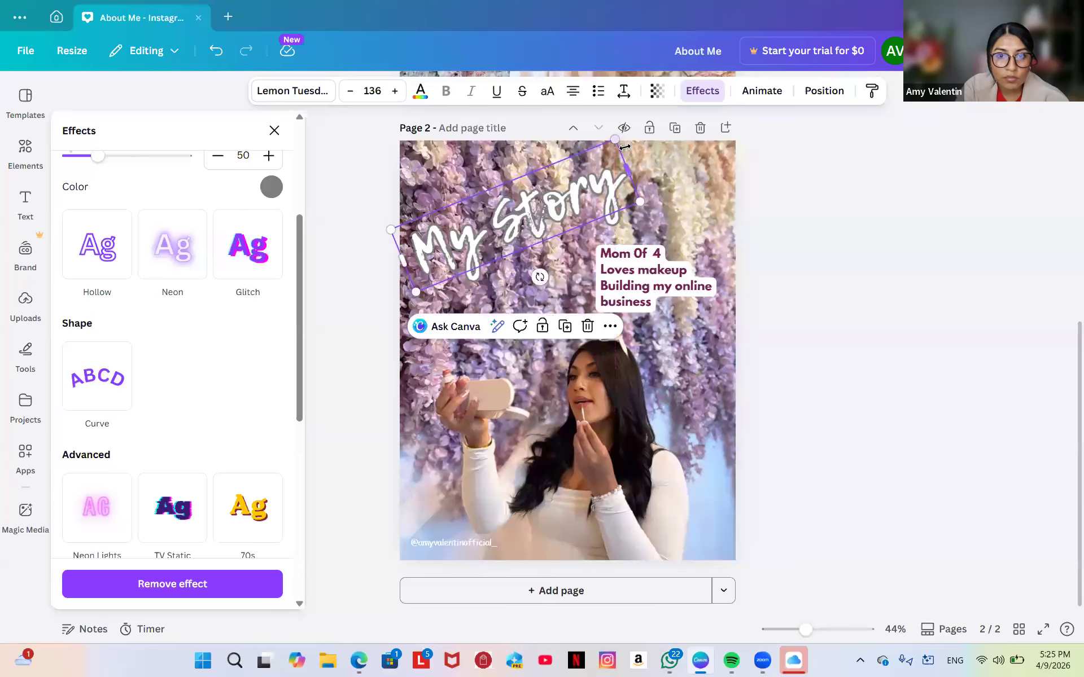
left_click_drag(505, 207, 503, 193)
left_click(664, 202)
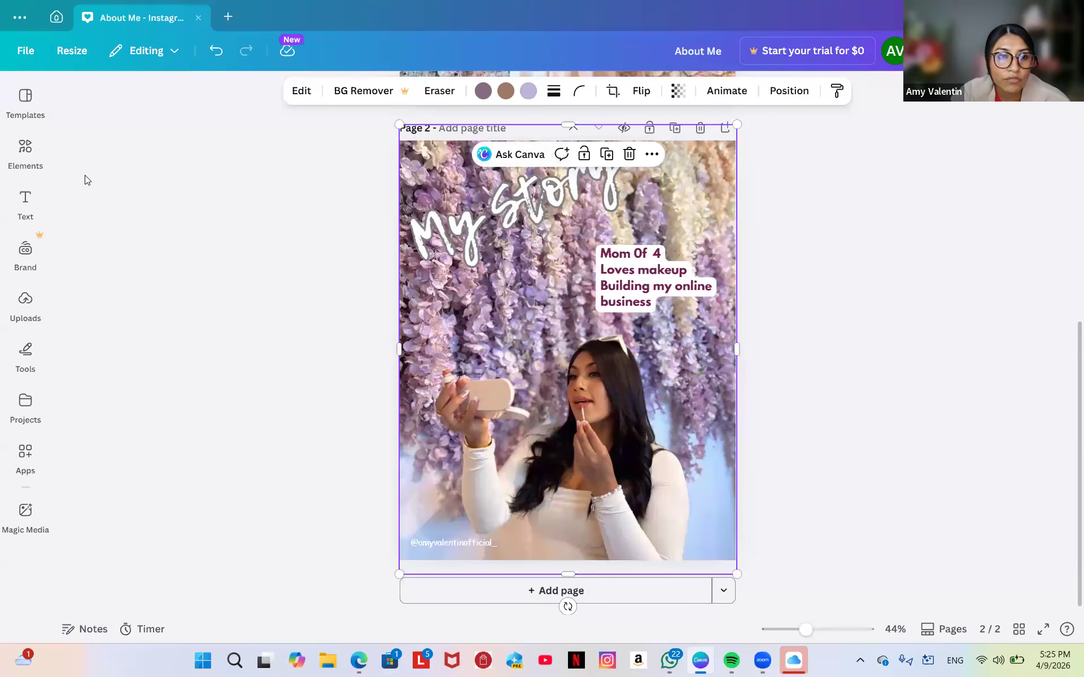
Browse the Elements Graphics category and search it for 'heart' graphics.
left_click(25, 154)
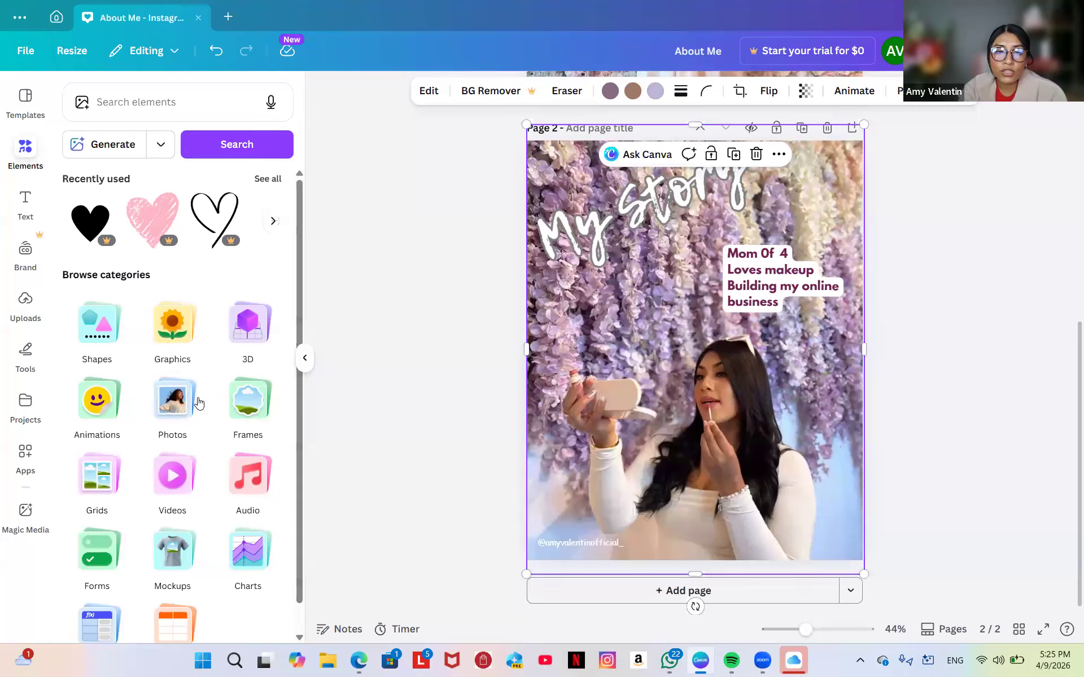
left_click(170, 337)
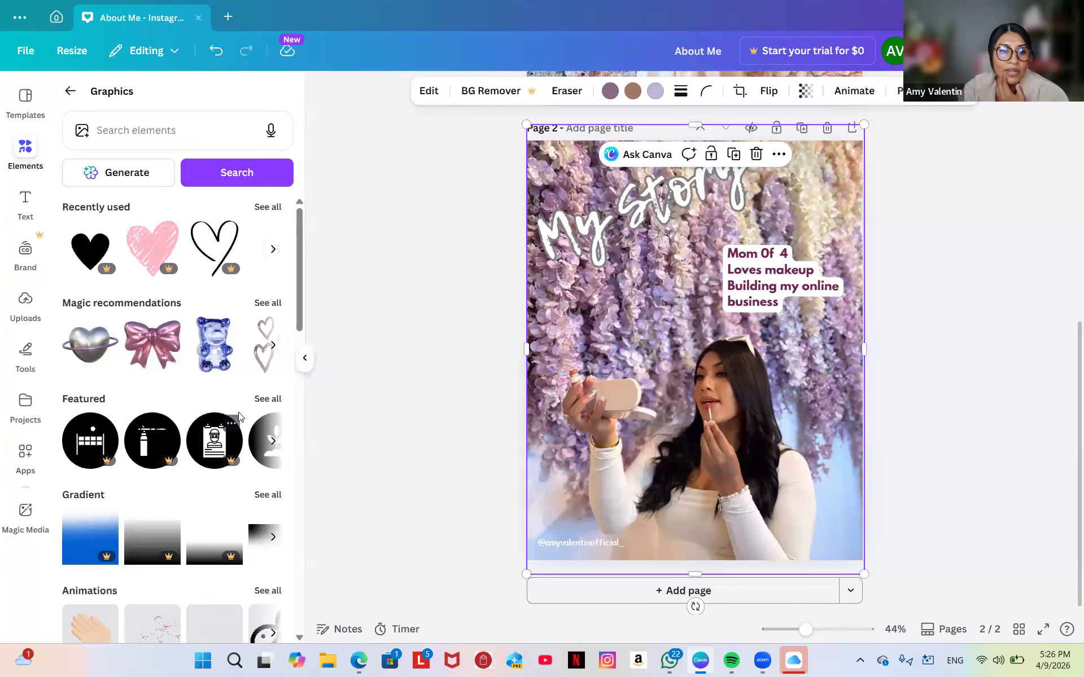
scroll(239, 417, "down", 3)
scroll(239, 416, "down", 12)
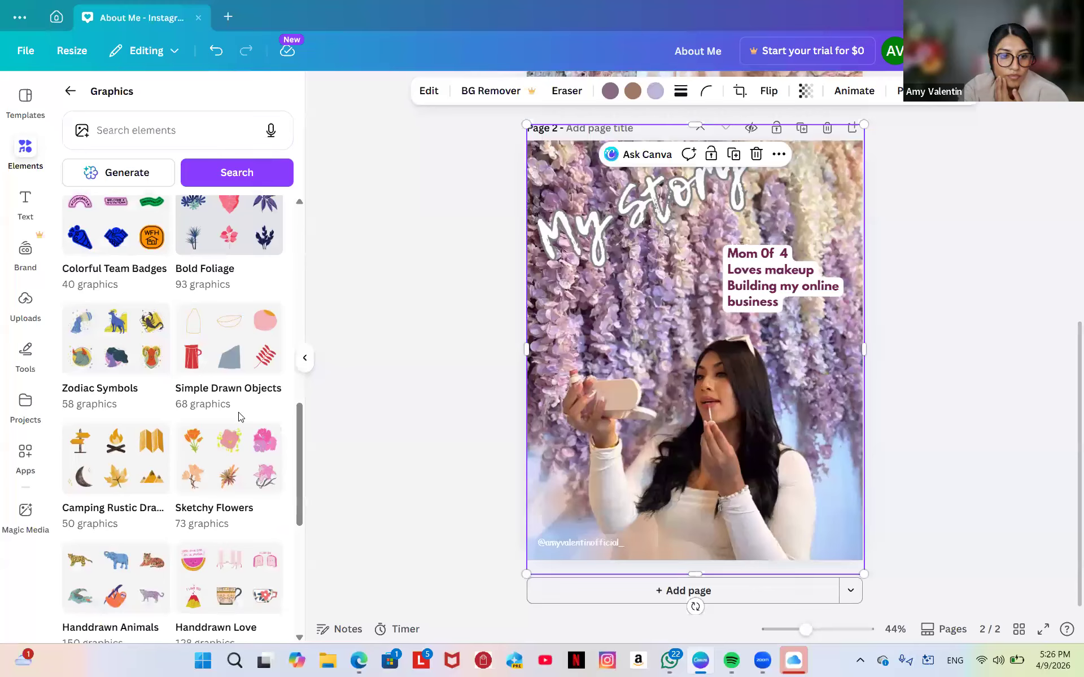
scroll(239, 417, "down", 3)
scroll(240, 417, "up", 18)
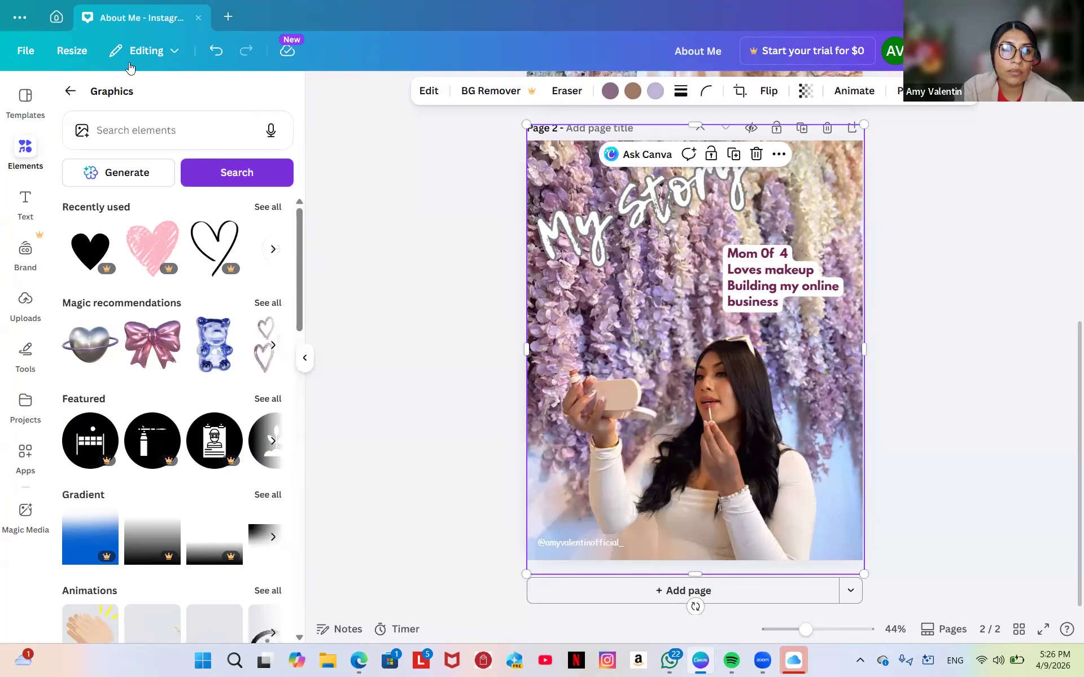
left_click(147, 143)
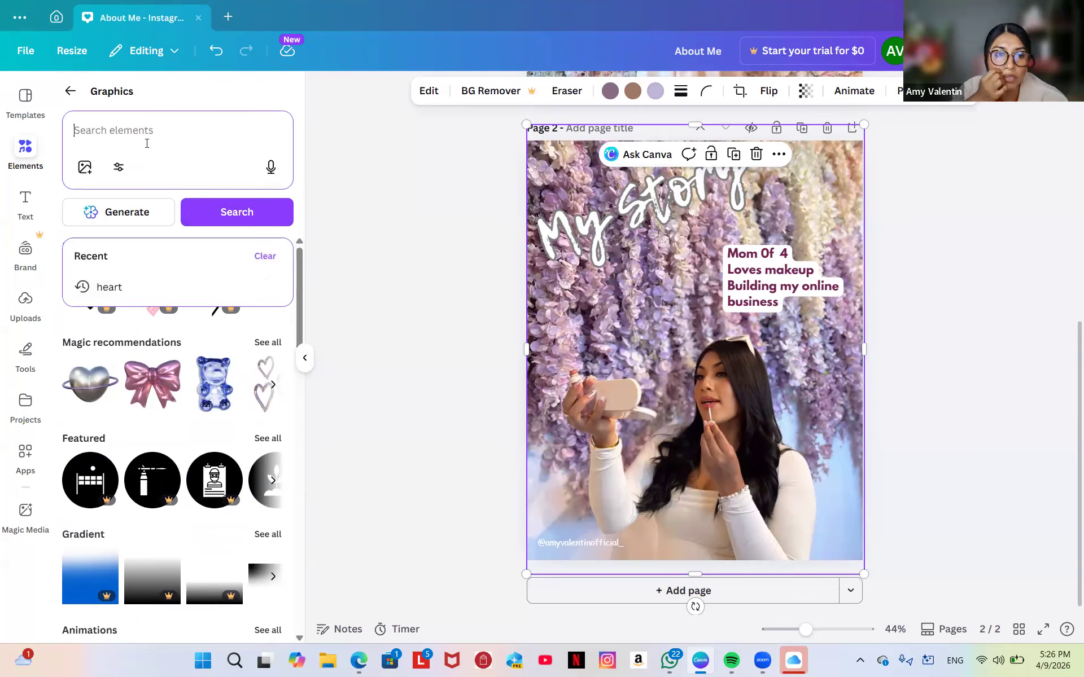
type("heart")
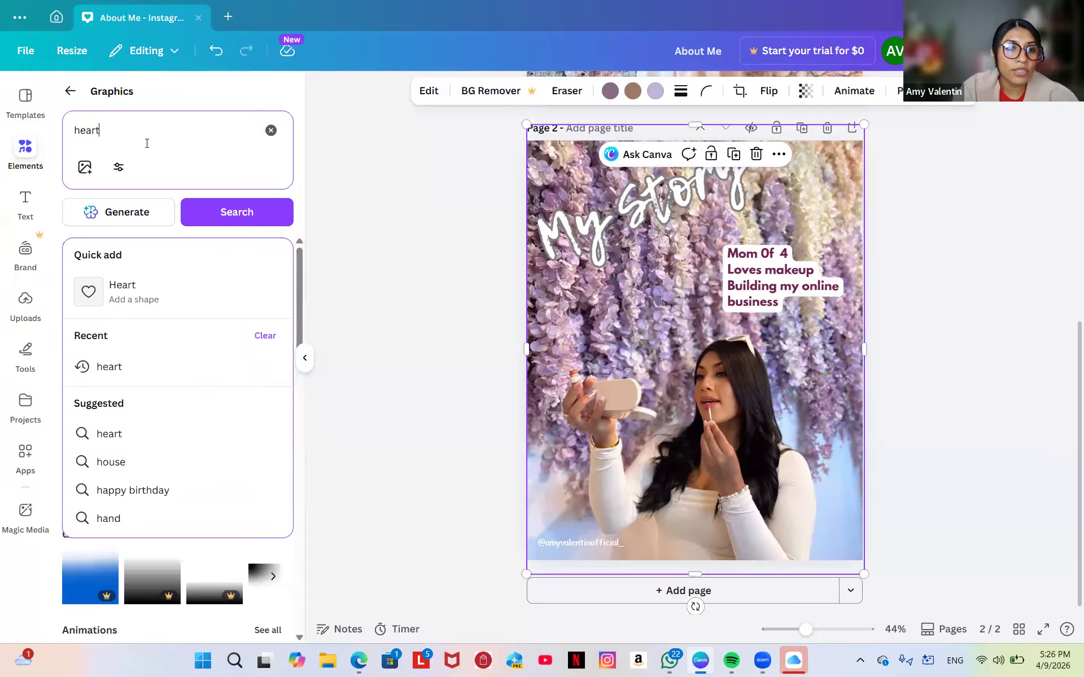
left_click(229, 222)
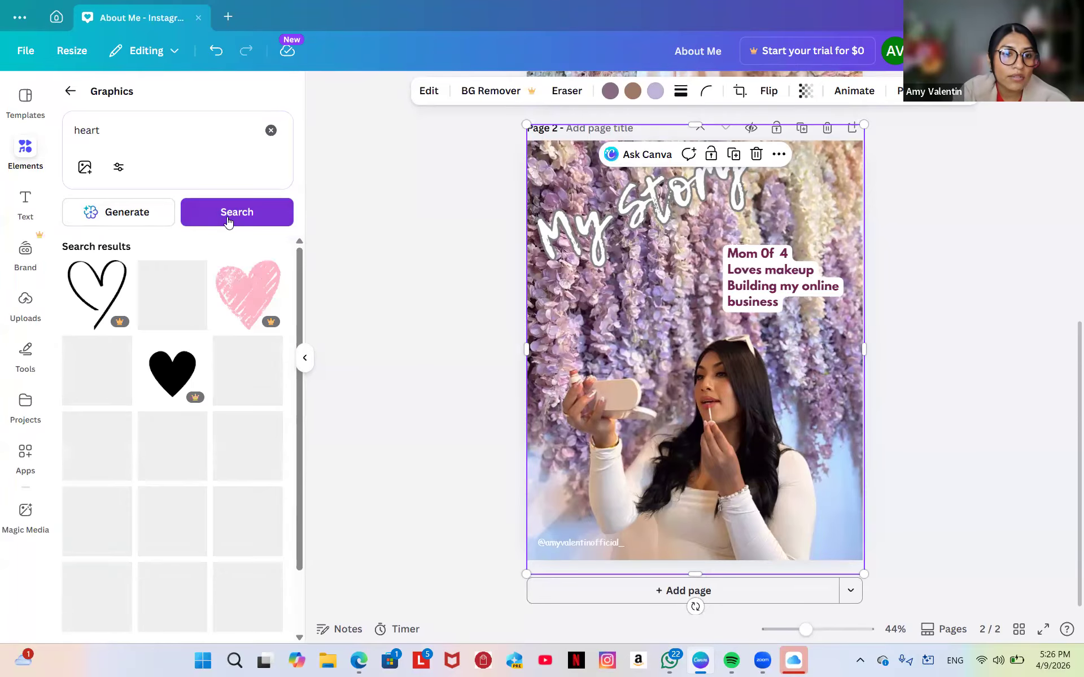
scroll(201, 453, "down", 2)
scroll(199, 451, "down", 6)
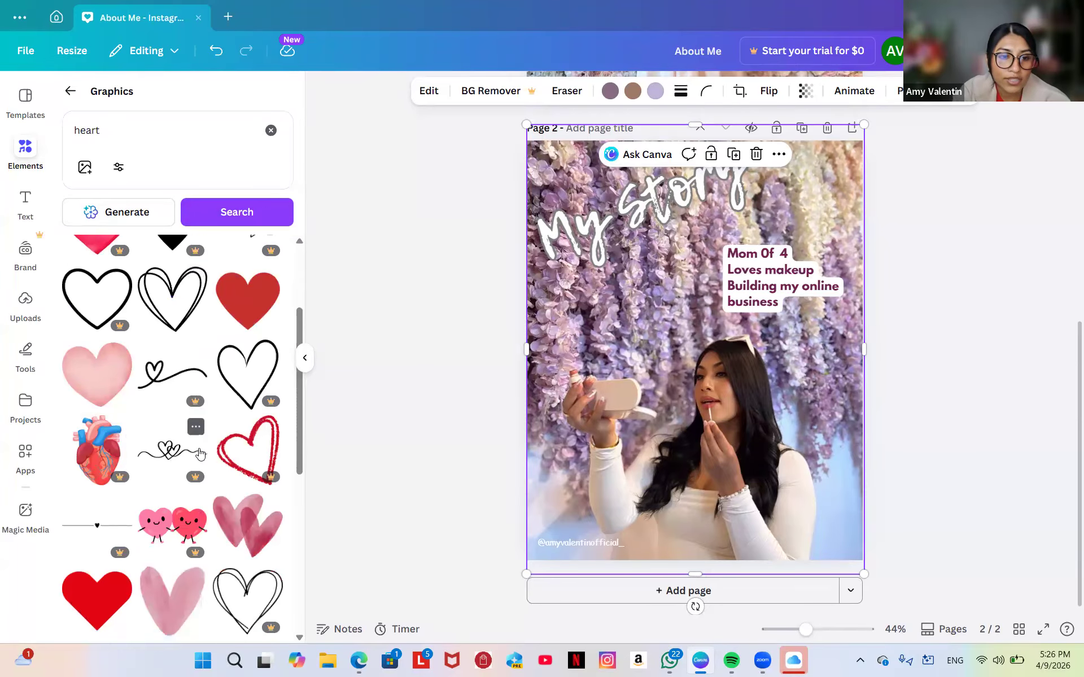
scroll(199, 448, "up", 10)
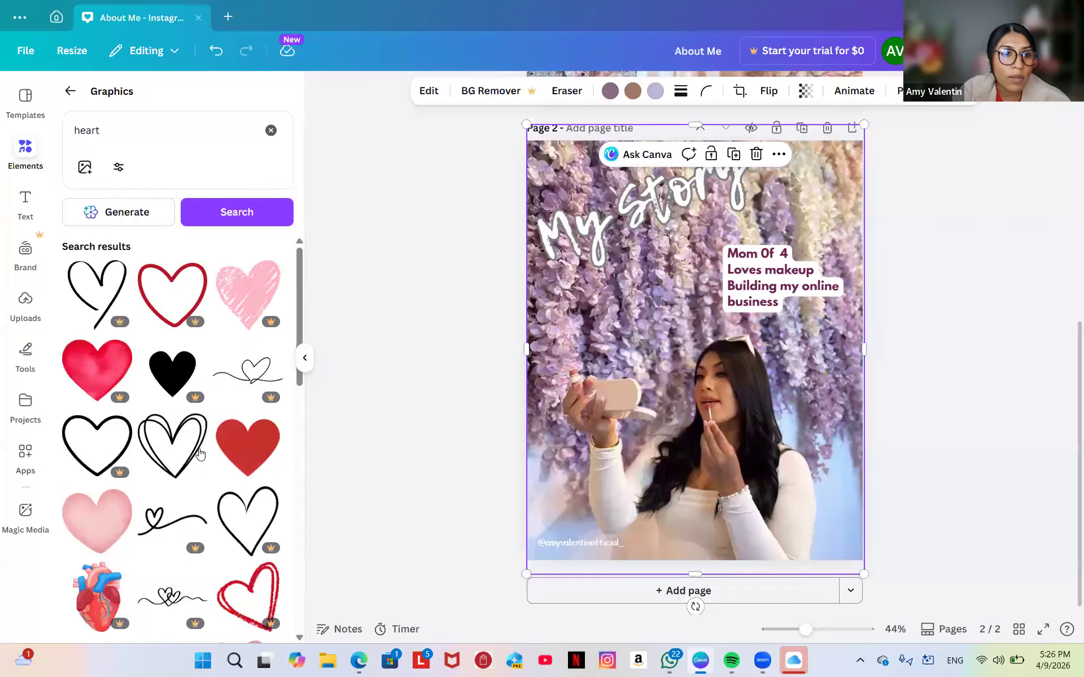
Search for 'pink heart' graphics and try a blurred pink heart on page 2, then remove it.
left_click(72, 136)
type("pink")
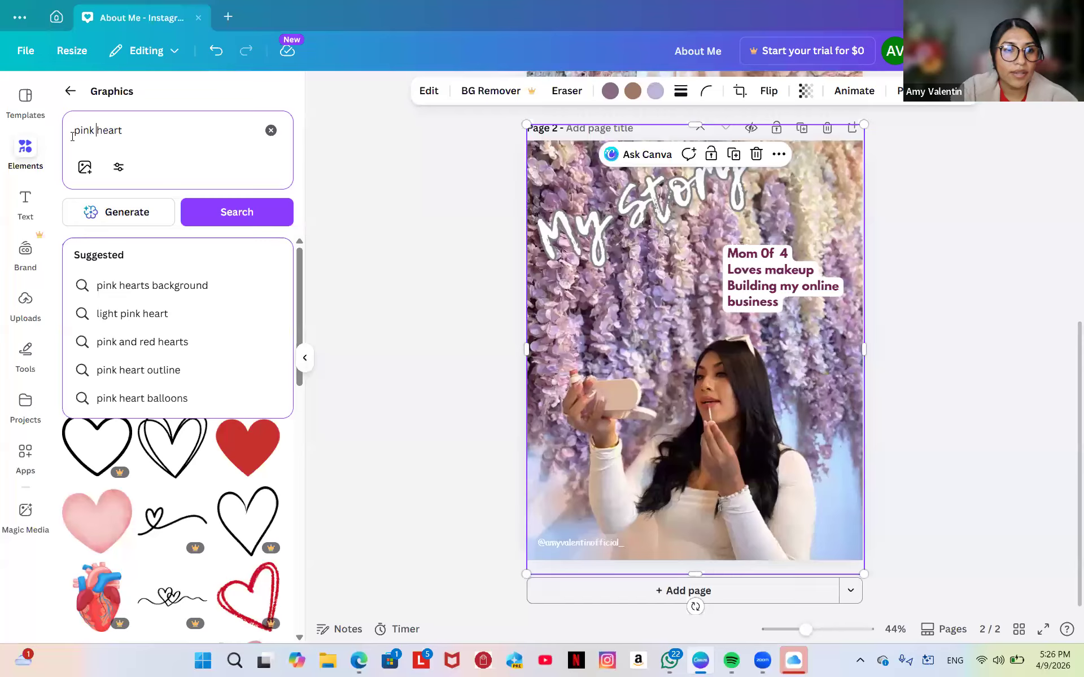
left_click(227, 214)
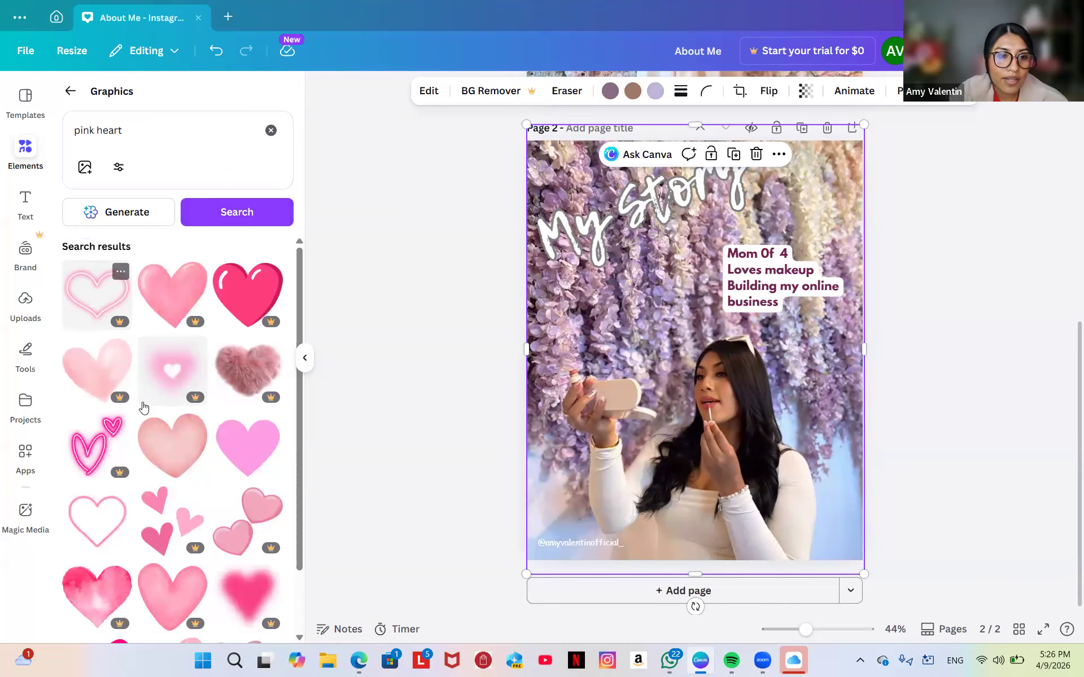
scroll(207, 436, "down", 5)
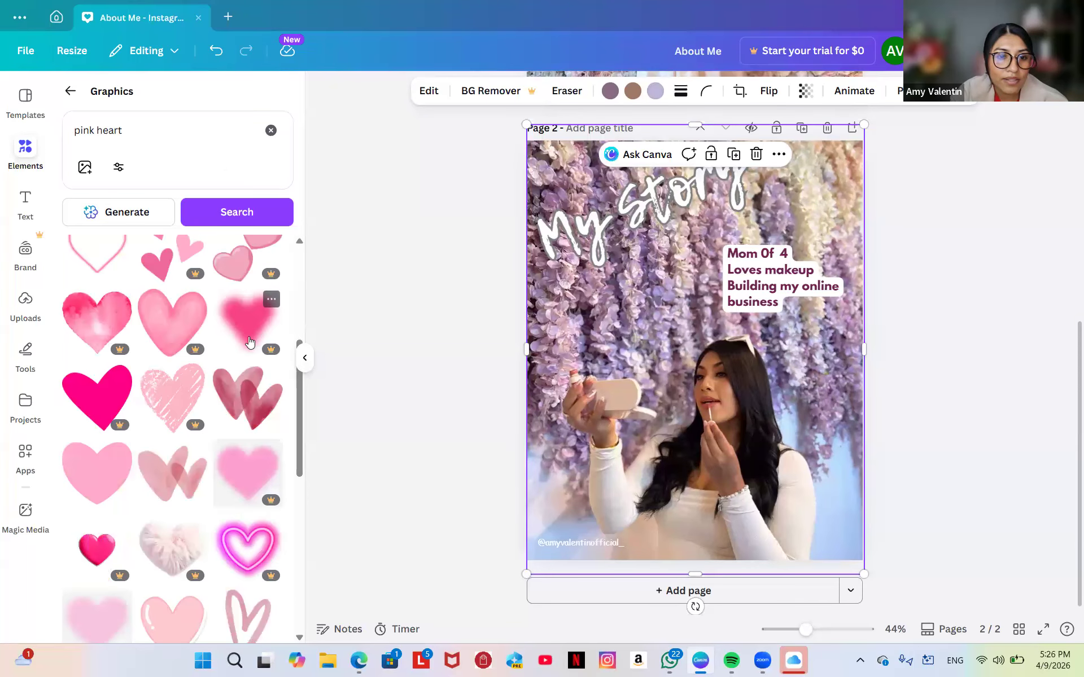
left_click(249, 324)
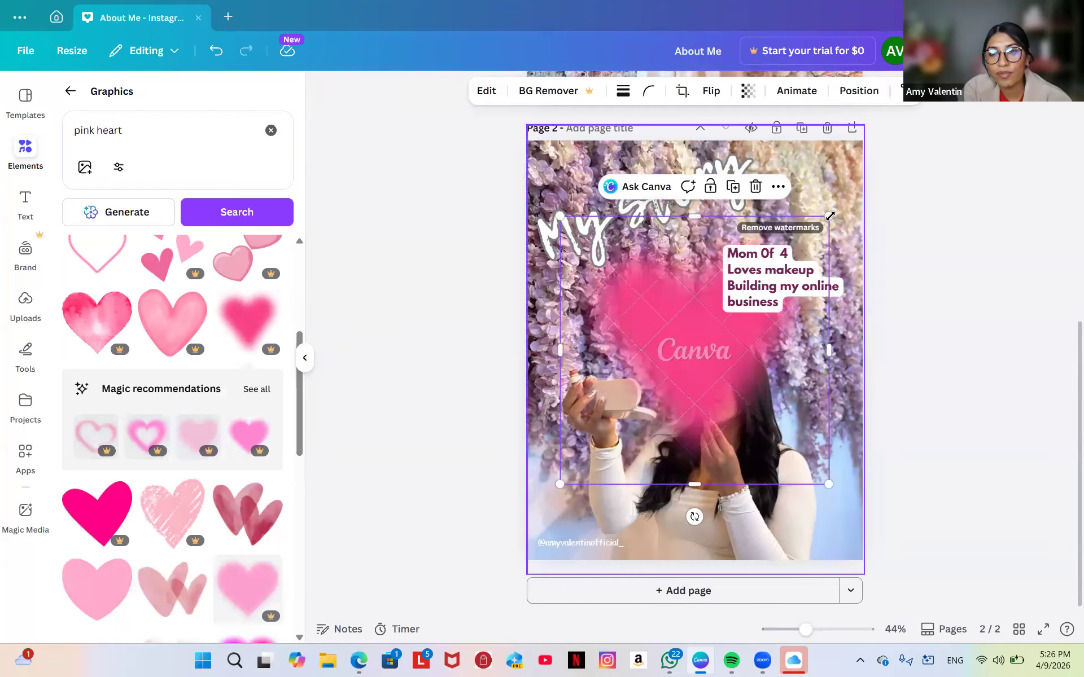
left_click_drag(825, 218, 700, 391)
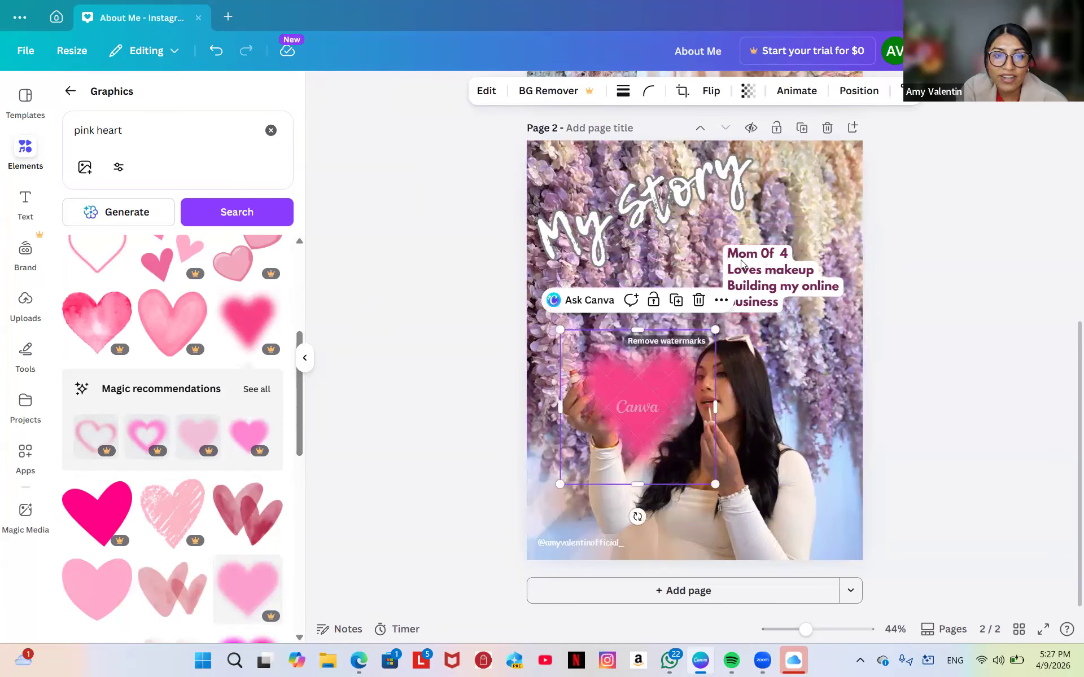
left_click(699, 300)
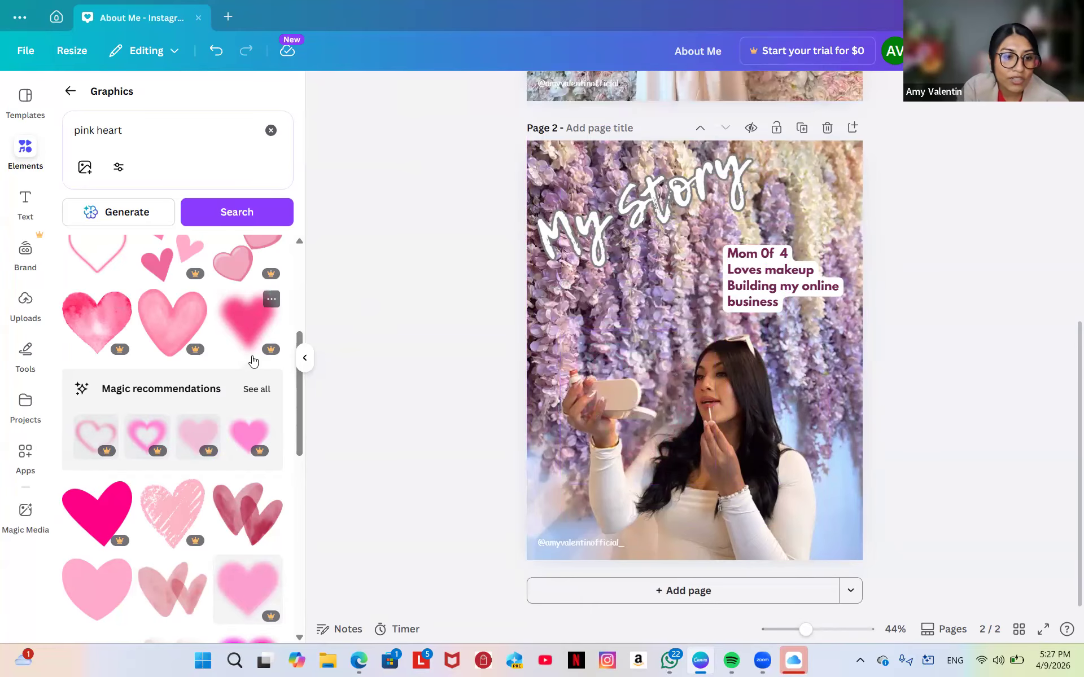
Add the light pink heart, shrink it, and tilt it about 22 degrees.
scroll(118, 422, "up", 2)
scroll(119, 428, "up", 3)
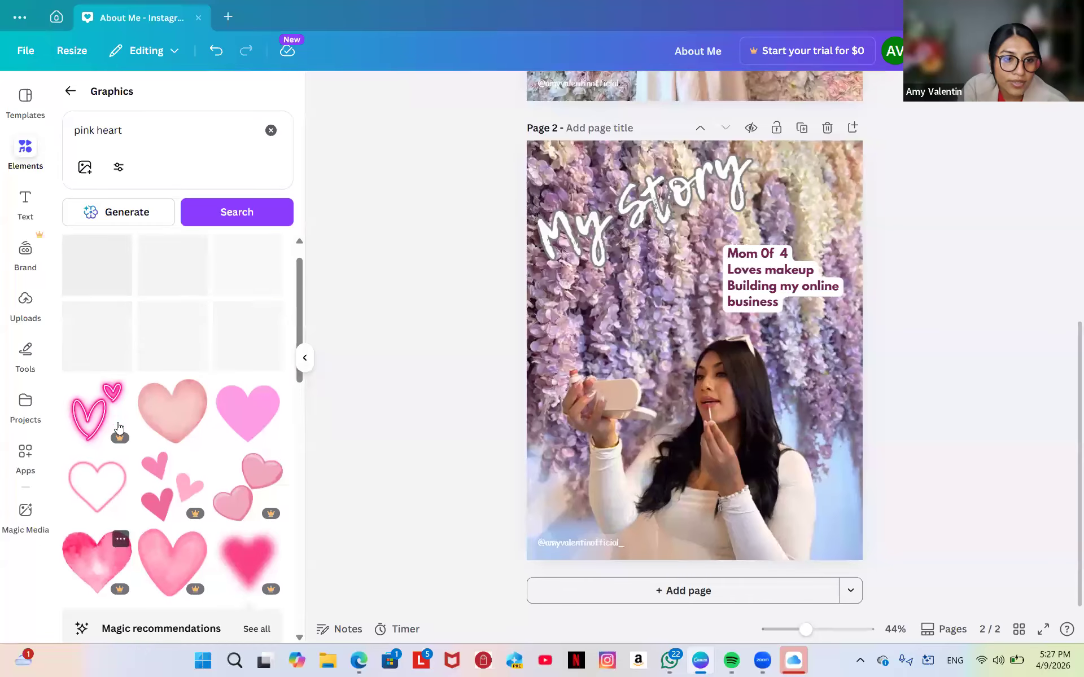
scroll(102, 496, "down", 2)
scroll(103, 496, "up", 2)
scroll(102, 495, "down", 3)
scroll(102, 496, "up", 1)
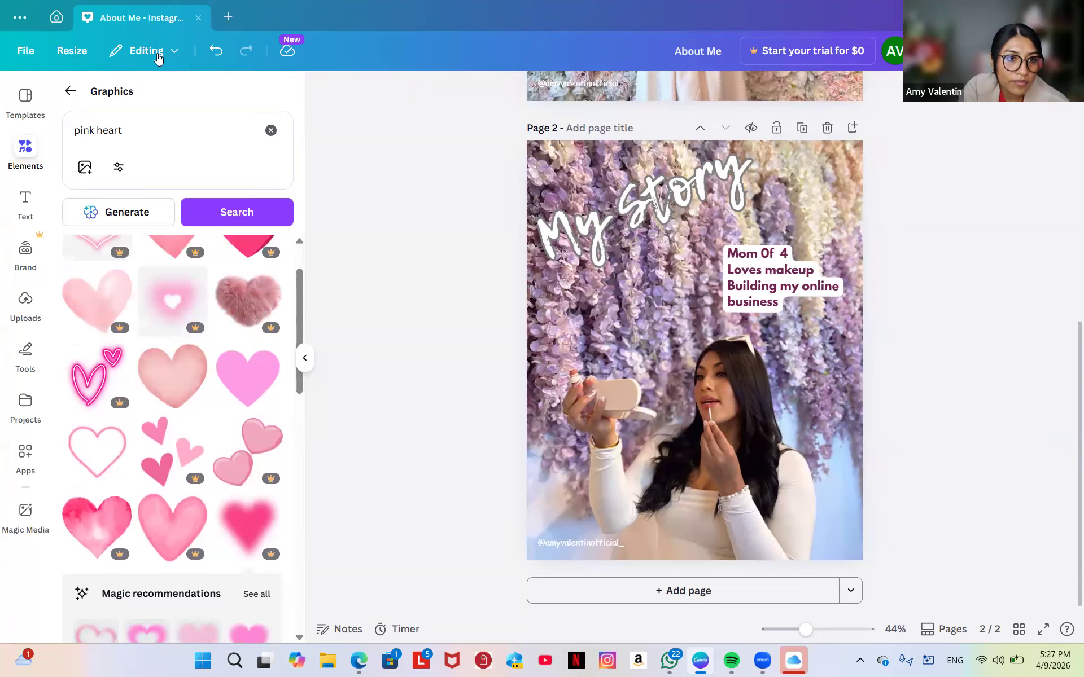
left_click(91, 136)
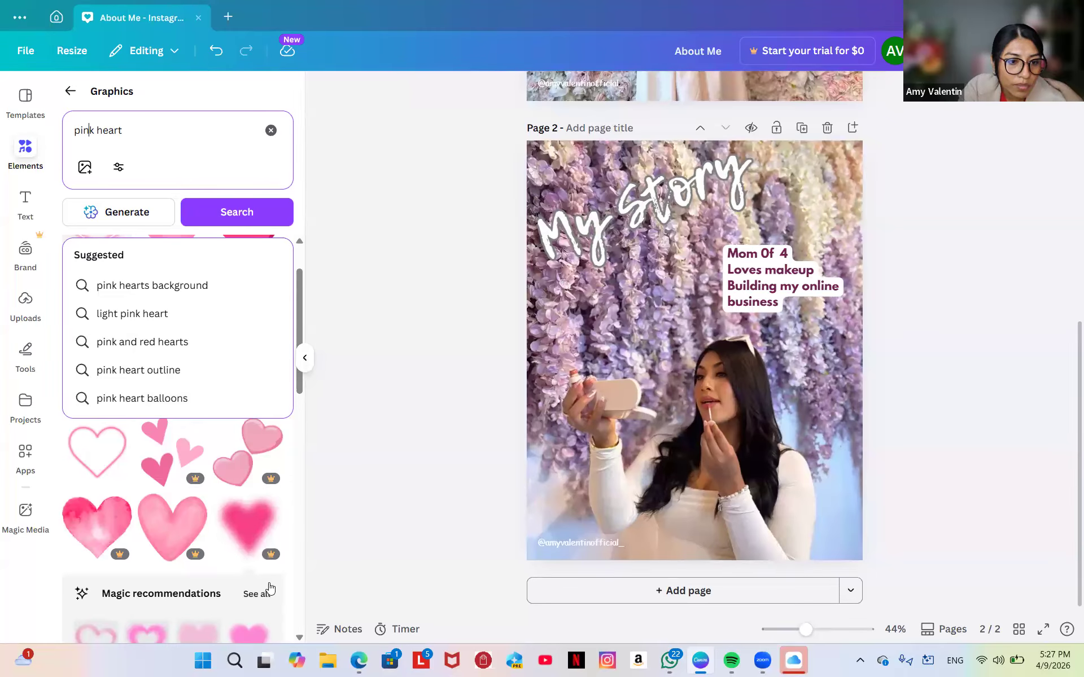
scroll(170, 553, "down", 6)
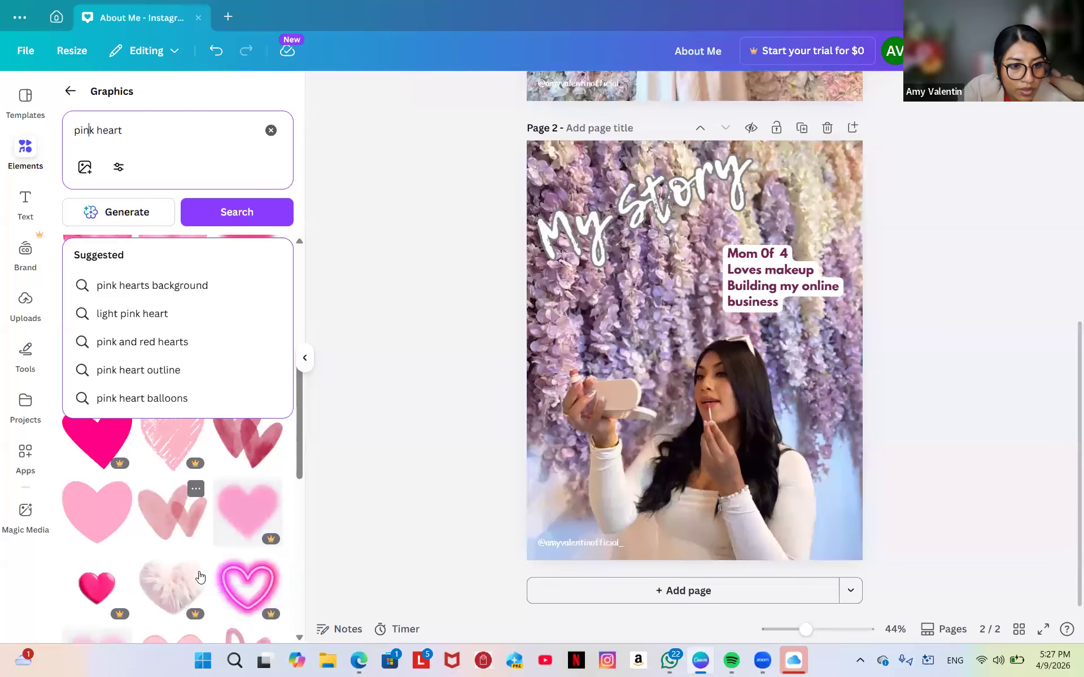
left_click(76, 482)
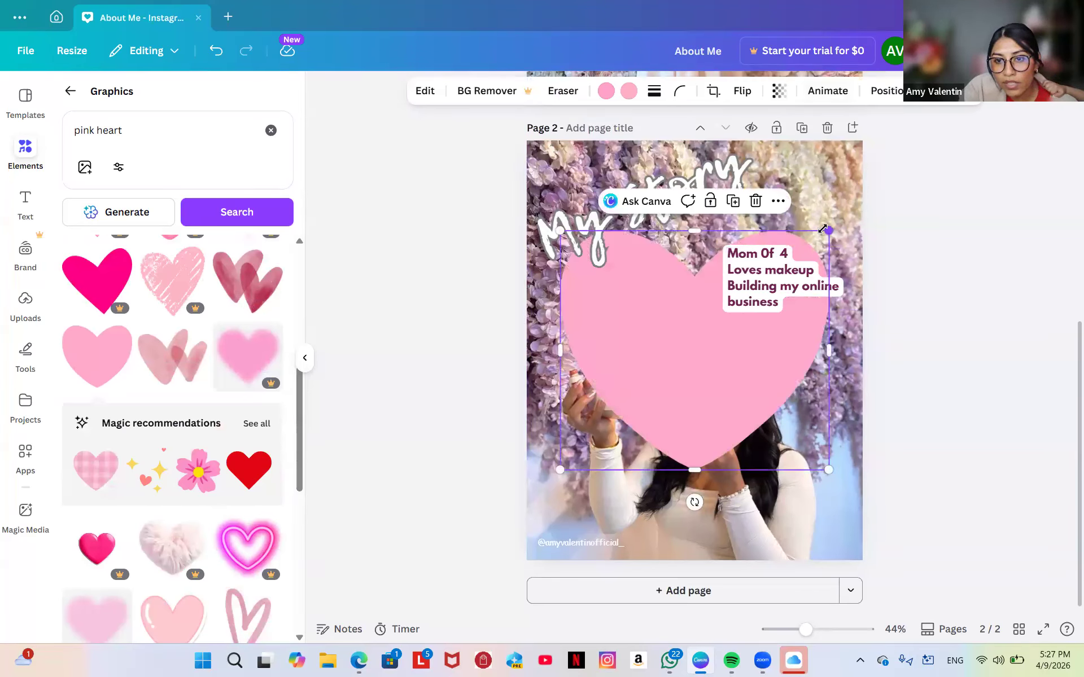
left_click_drag(830, 231, 723, 481)
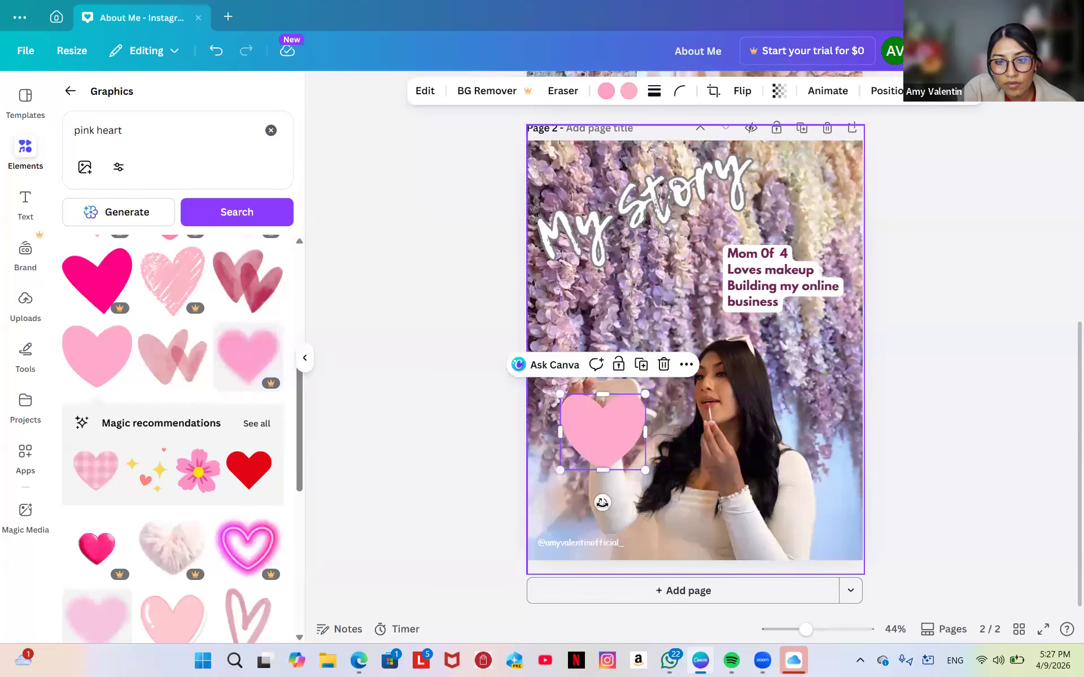
left_click_drag(603, 502, 570, 494)
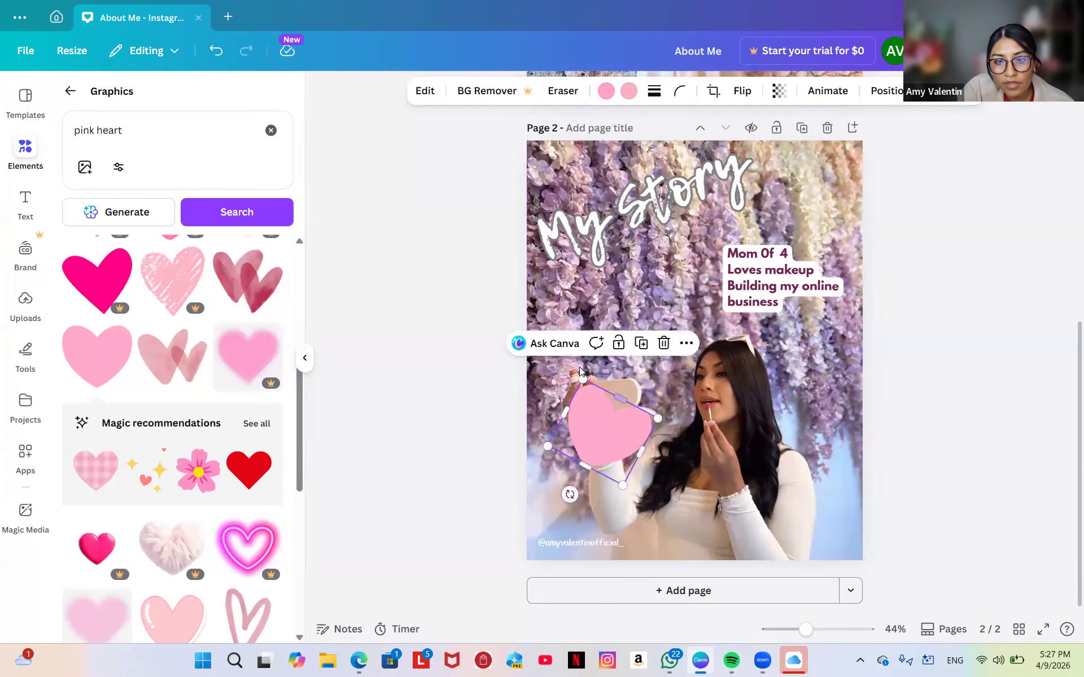
left_click_drag(586, 386, 749, 175)
Finish placing the heart, then add a shrunken compact-mirror 'makeup' graphic over My Story.
left_click(725, 243)
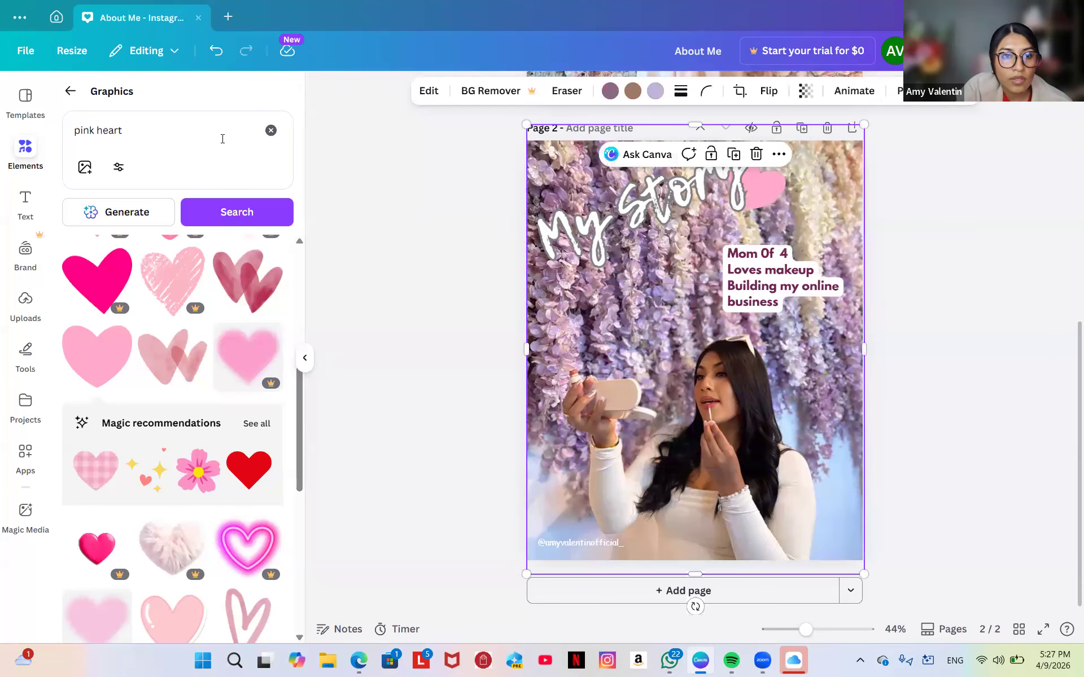
left_click(271, 130)
left_click(205, 131)
type("mak")
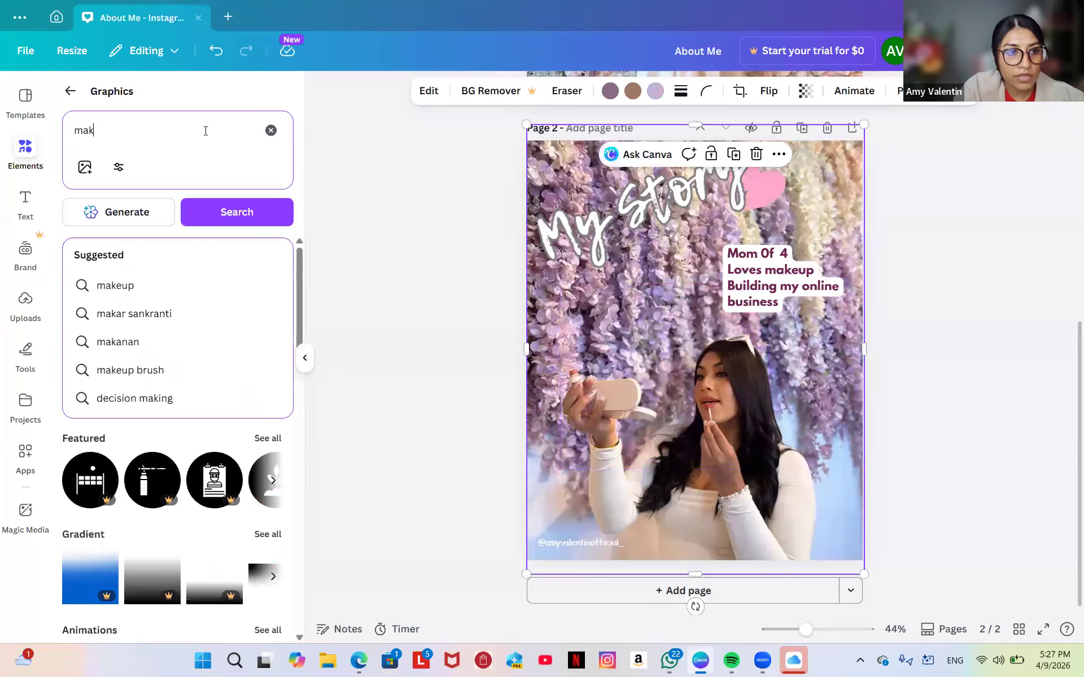
type("eup")
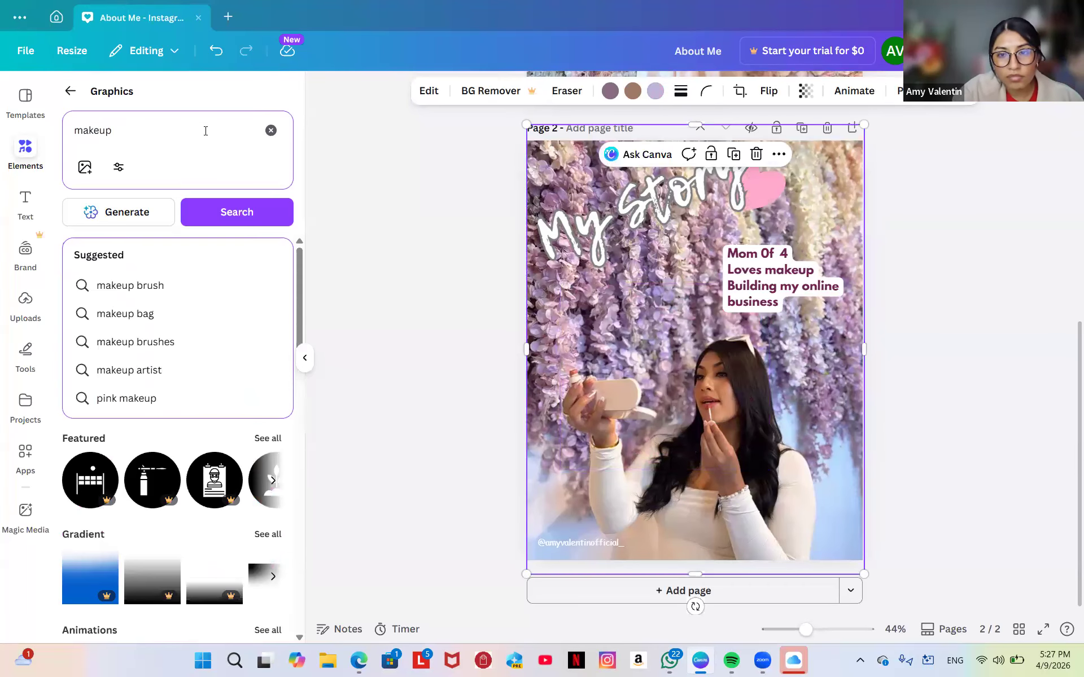
key("Return")
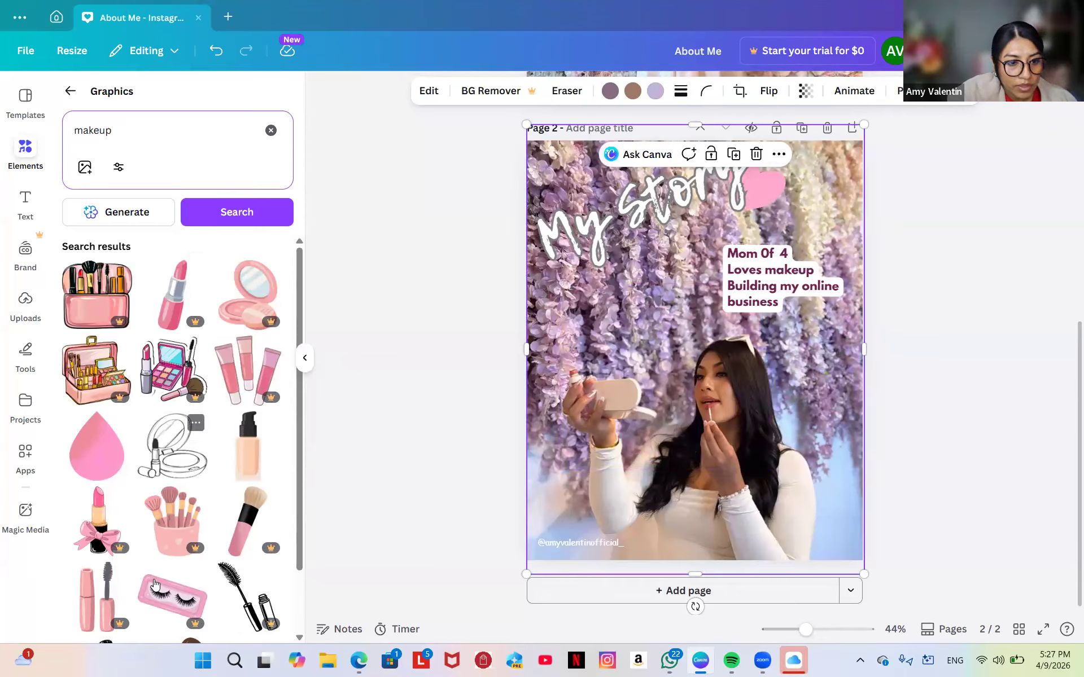
scroll(155, 584, "down", 5)
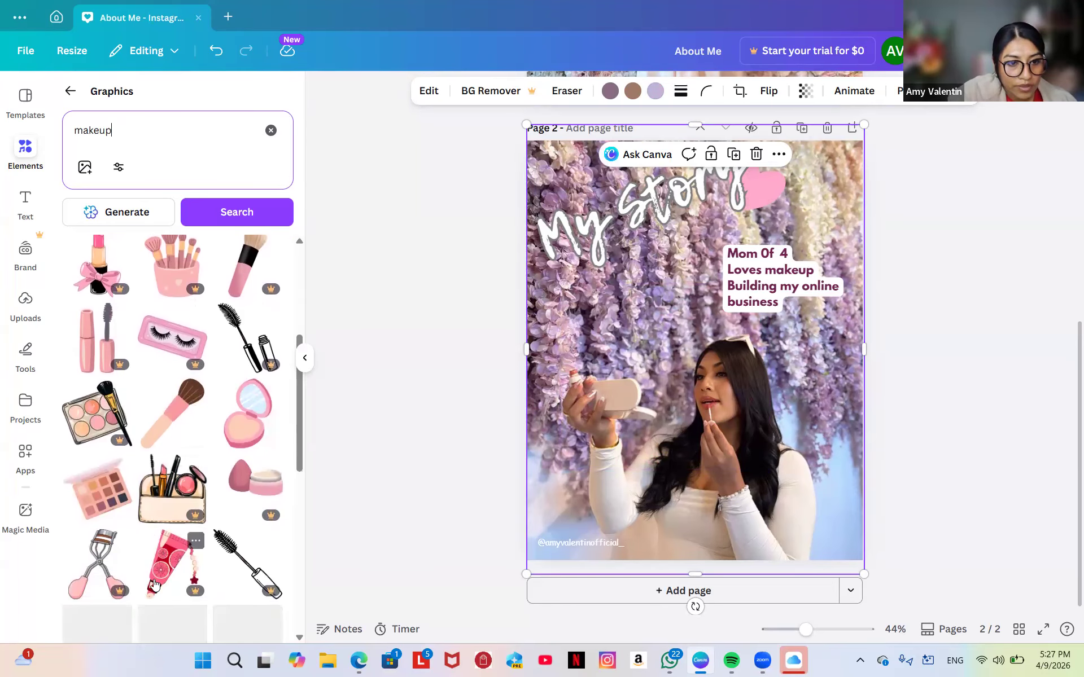
scroll(155, 582, "down", 2)
left_click(238, 370)
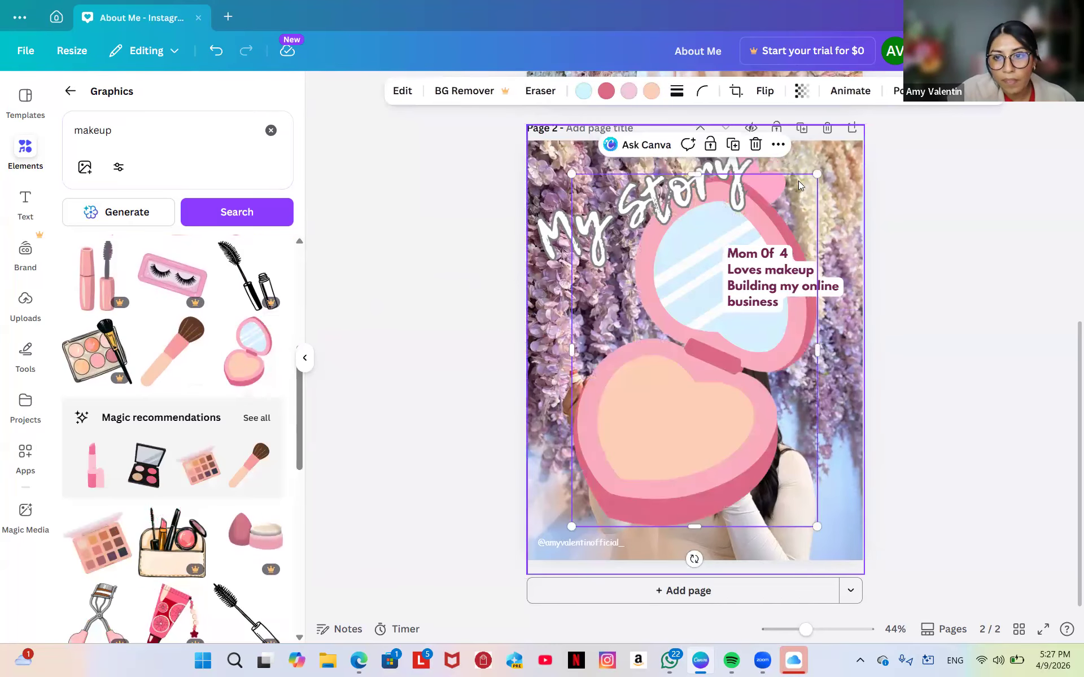
left_click_drag(813, 192, 659, 581)
left_click_drag(542, 551, 602, 254)
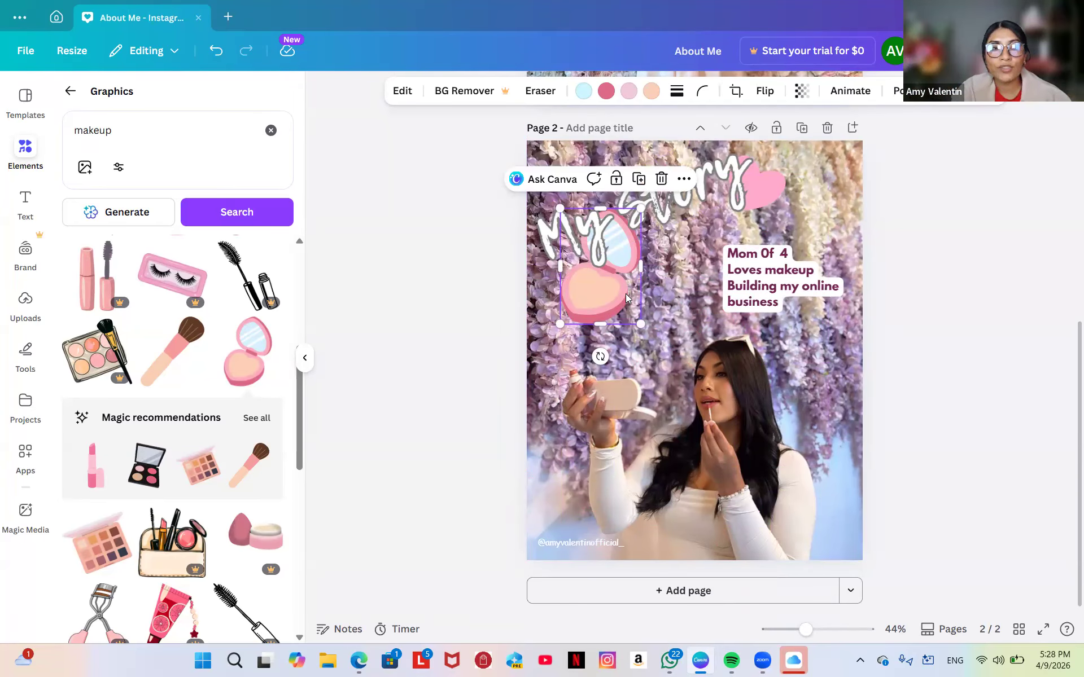
Flip the compact mirror horizontally, shrink it further, and tilt it about 40 degrees.
left_click(766, 99)
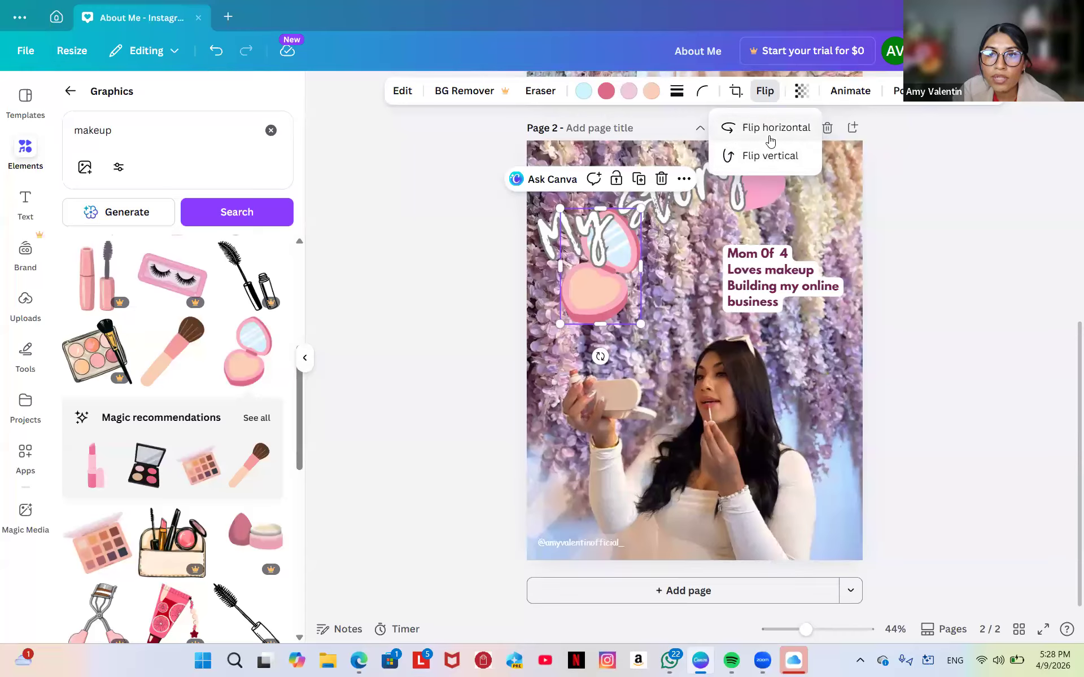
left_click(769, 140)
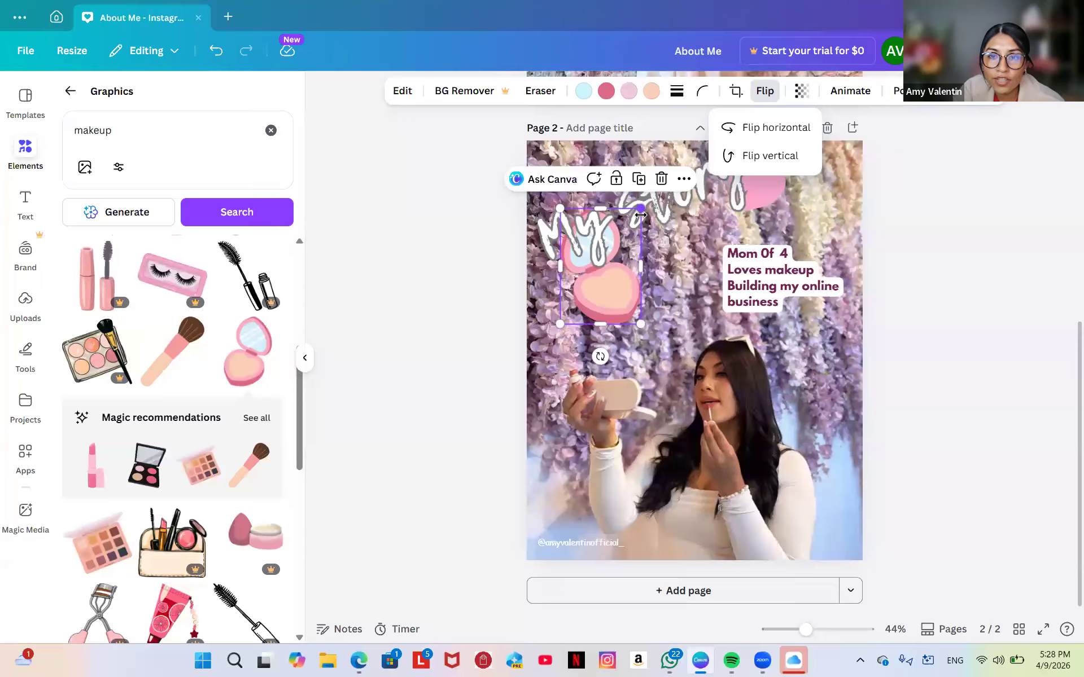
left_click_drag(639, 210, 582, 258)
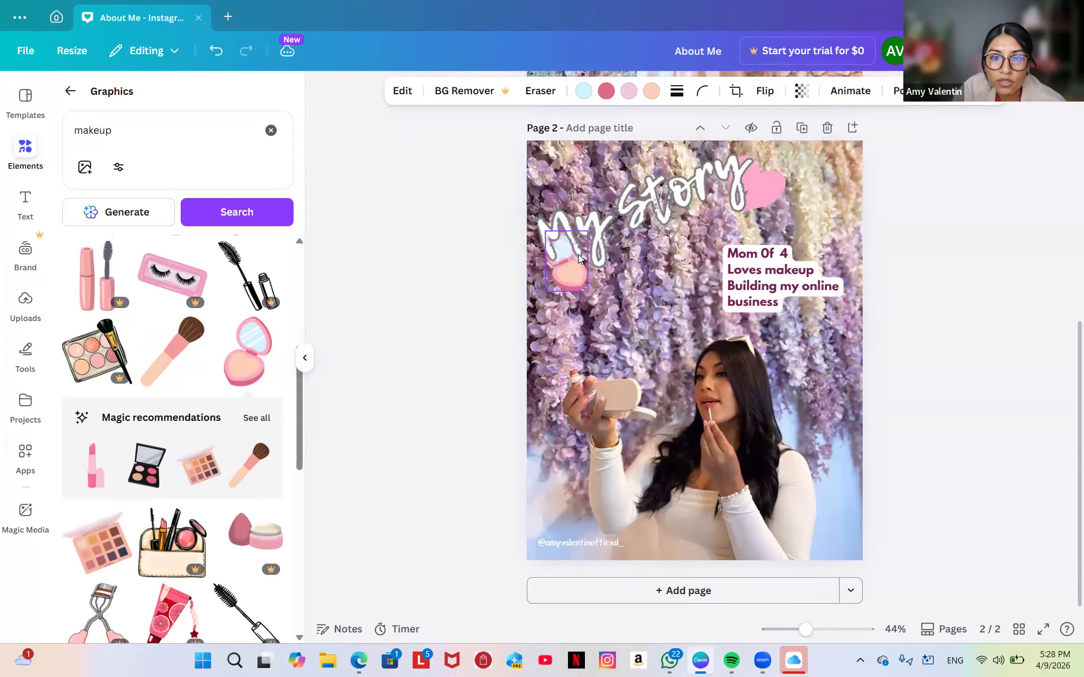
left_click_drag(559, 326, 620, 347)
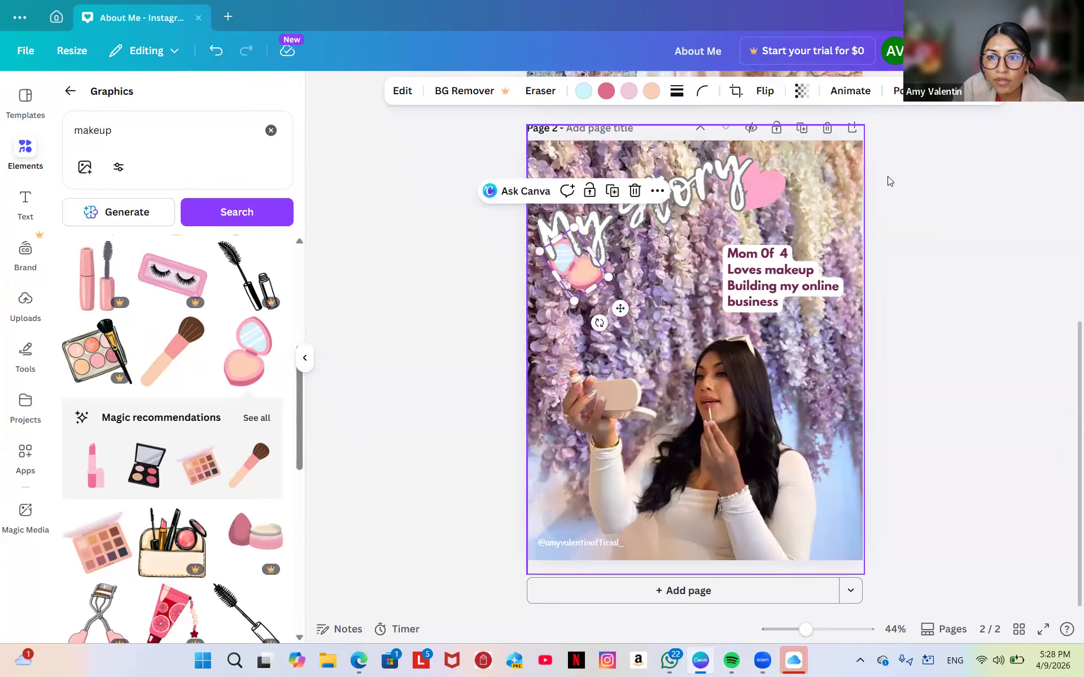
left_click(887, 197)
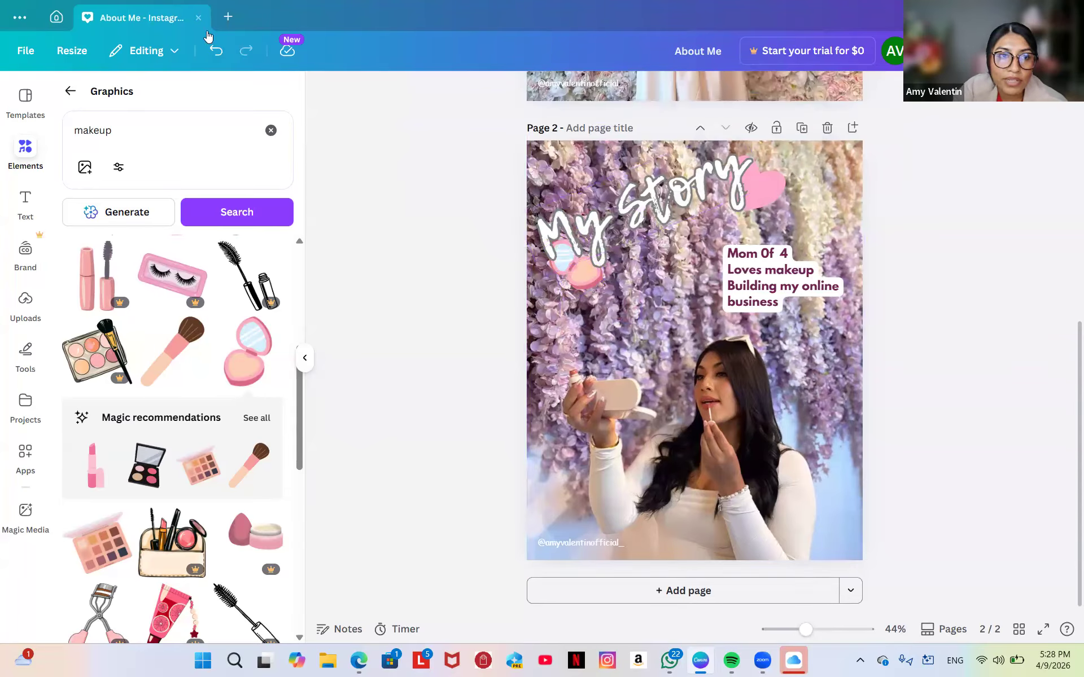
left_click(70, 91)
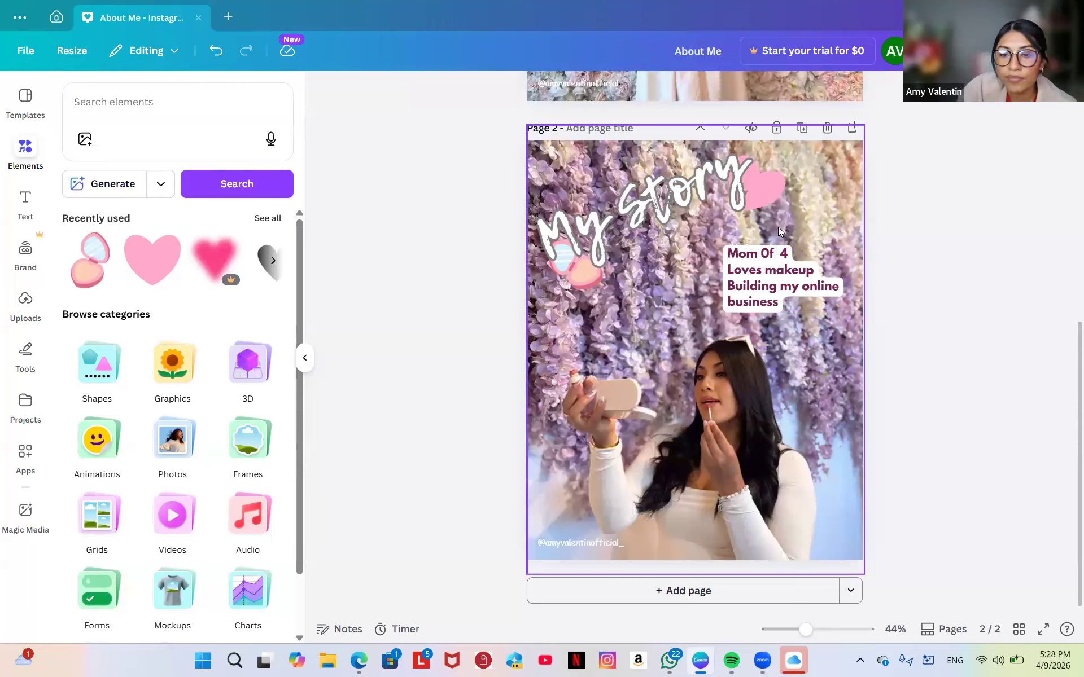
Replace the list with 'I've always loved makeup but for a long time, I didn't believe in myself'.
double_click(752, 273)
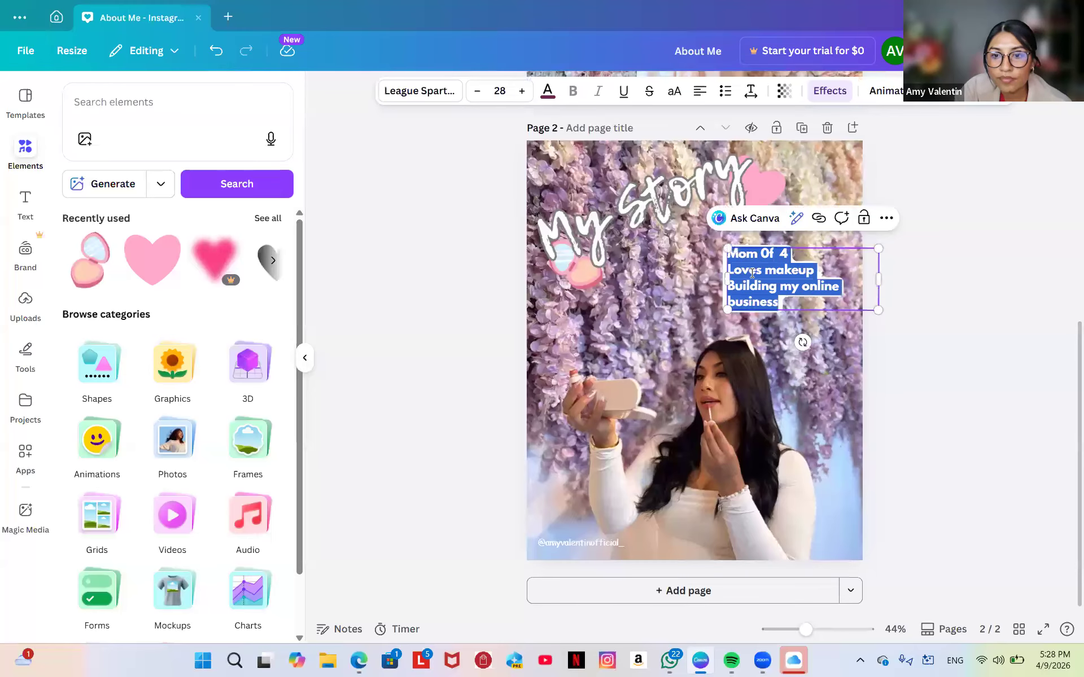
key("BackSpace")
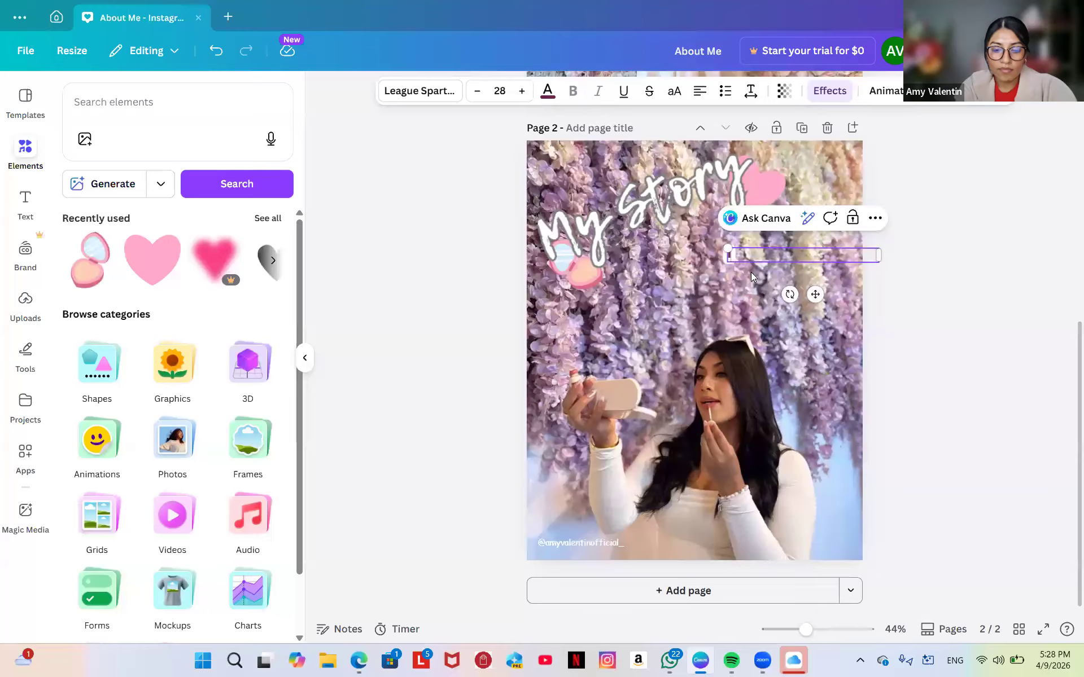
type("I've")
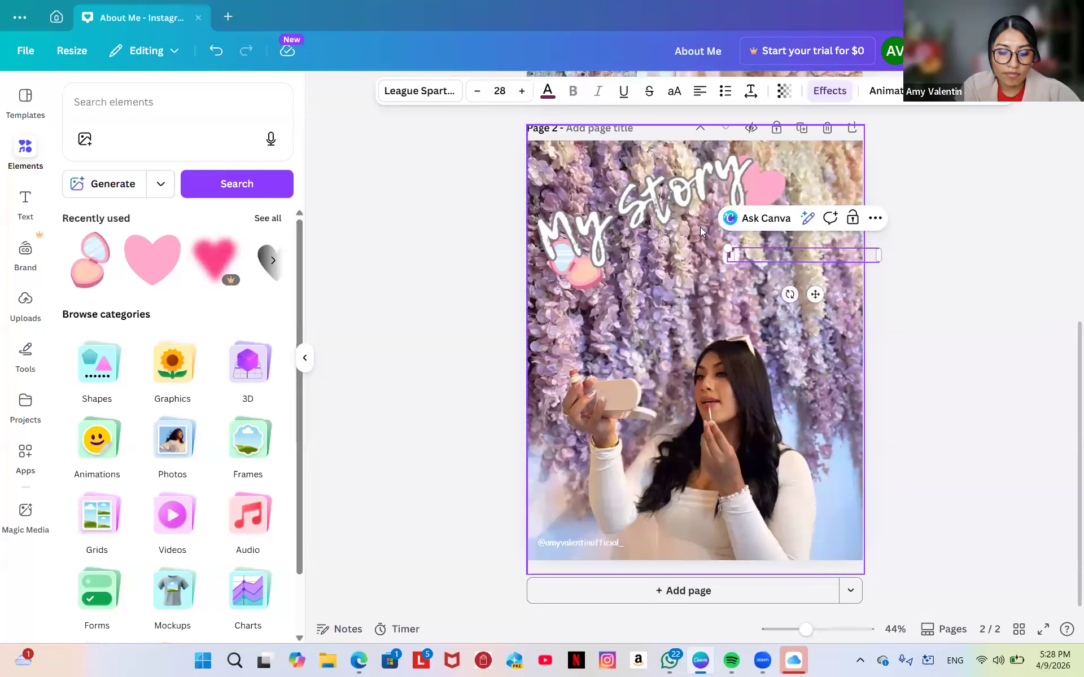
type(" always lov")
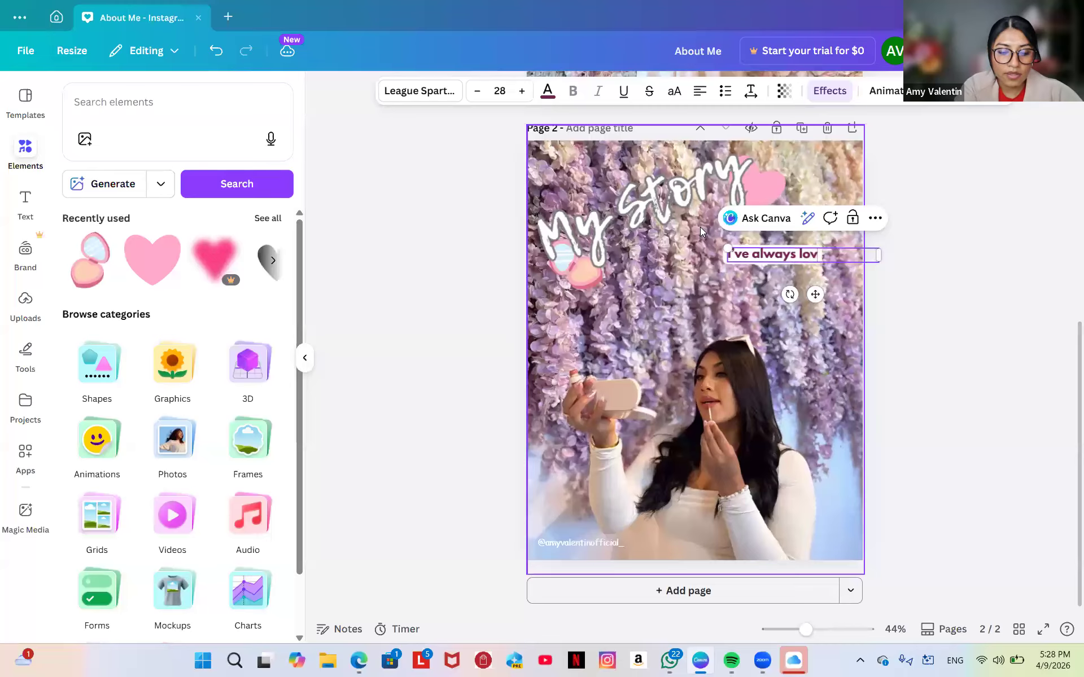
type("ed makeup")
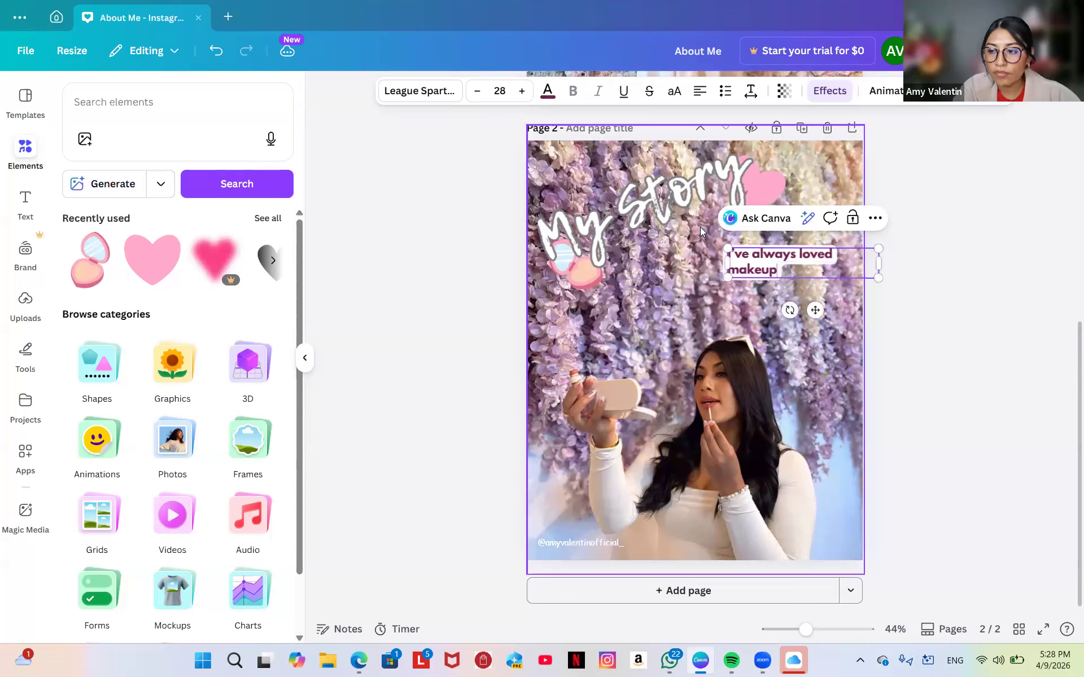
type("but for a long")
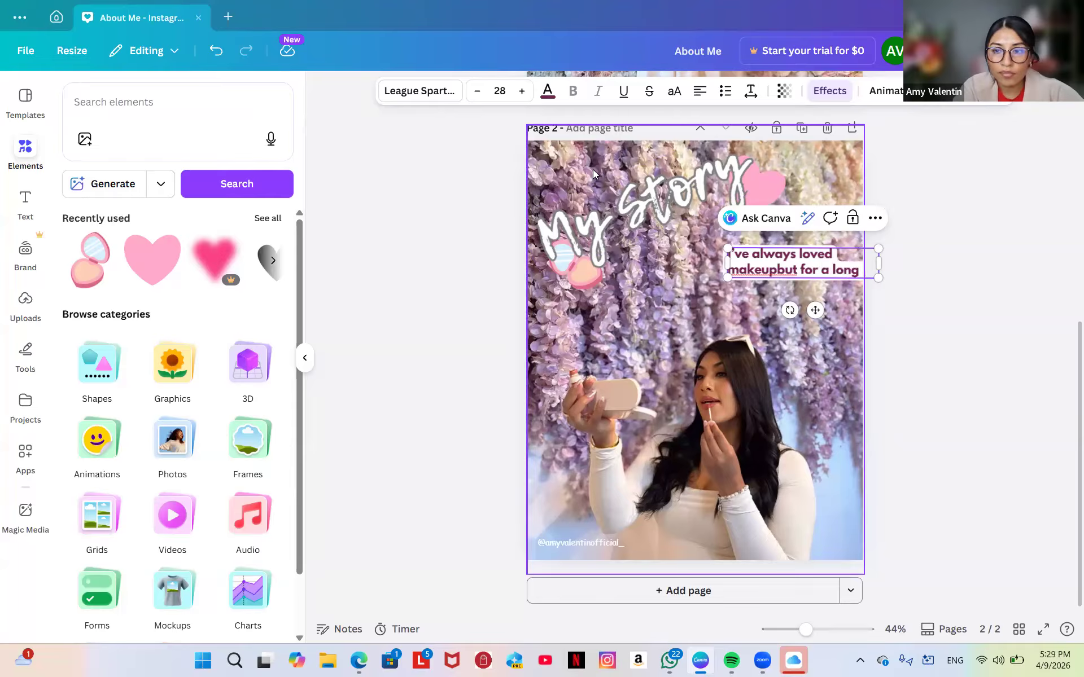
type(" time")
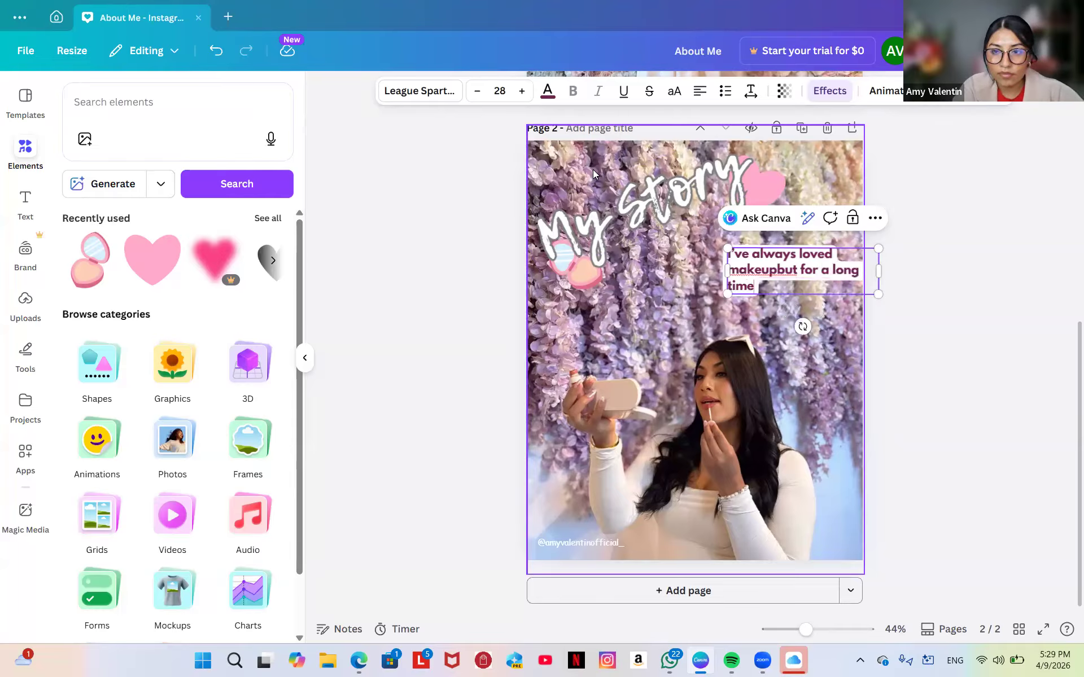
type(", I didn")
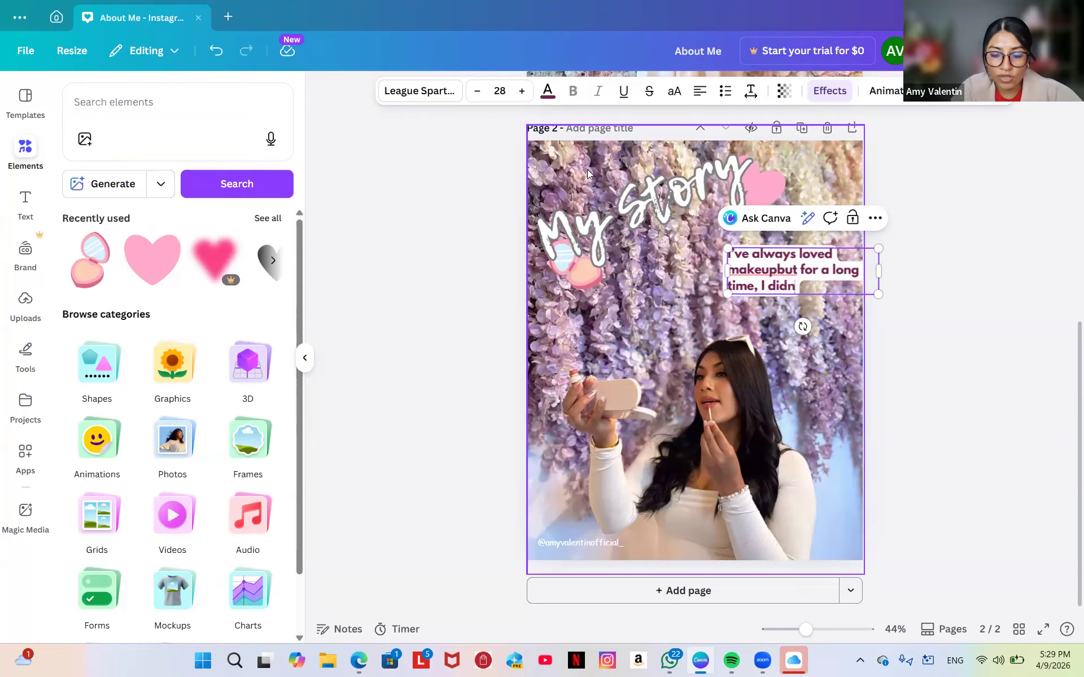
type("'t")
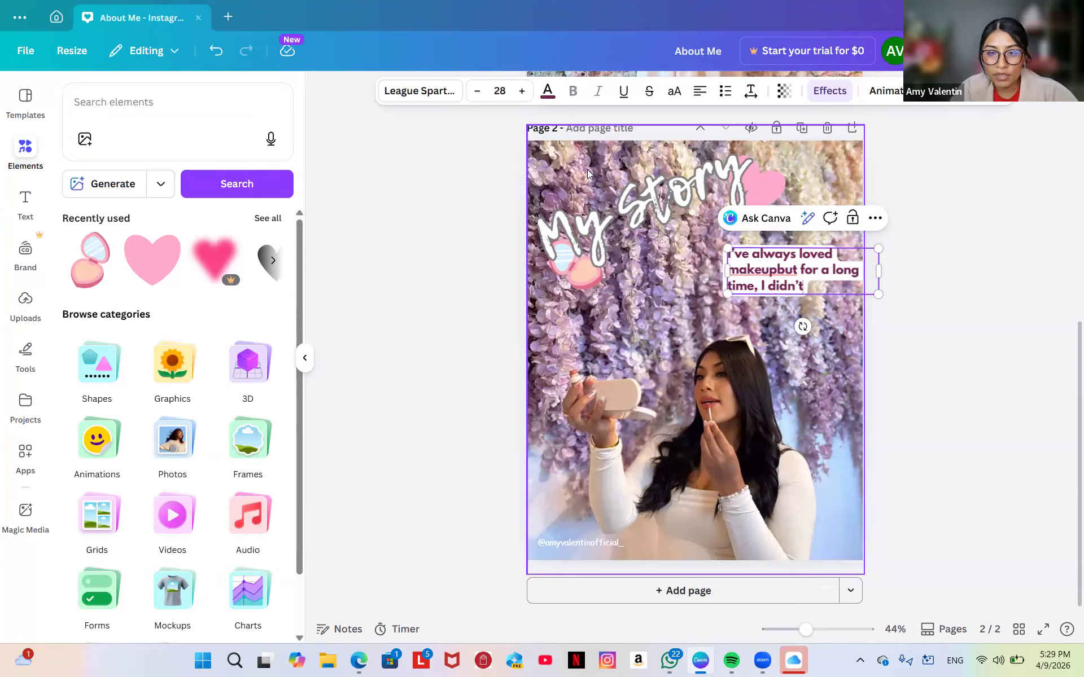
type(" beli")
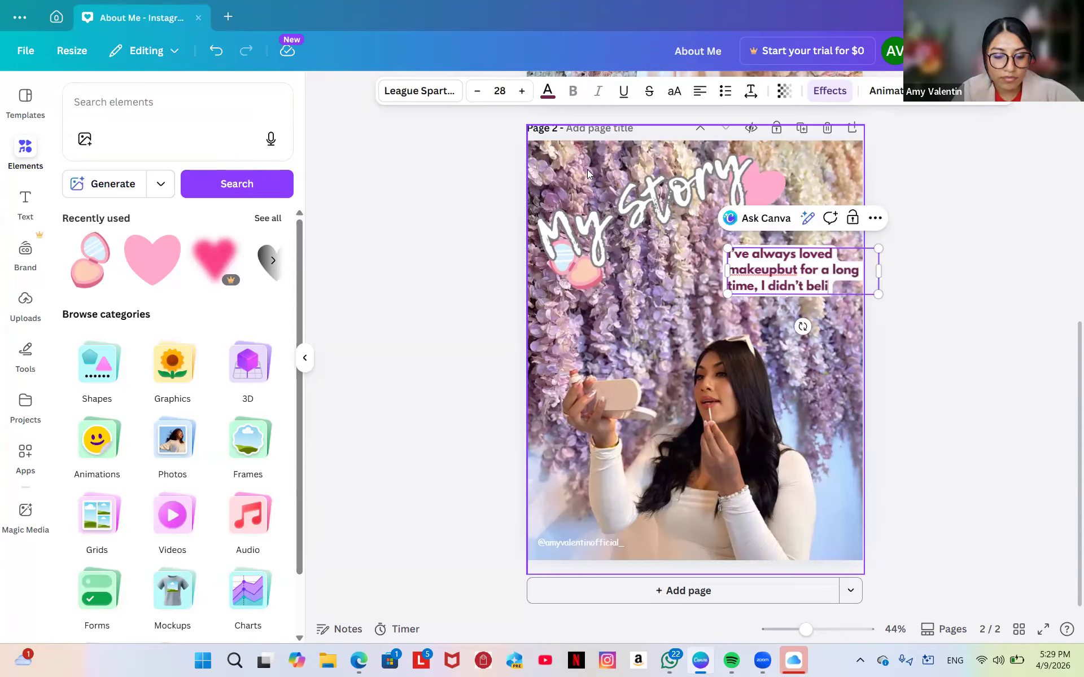
type("ve in my")
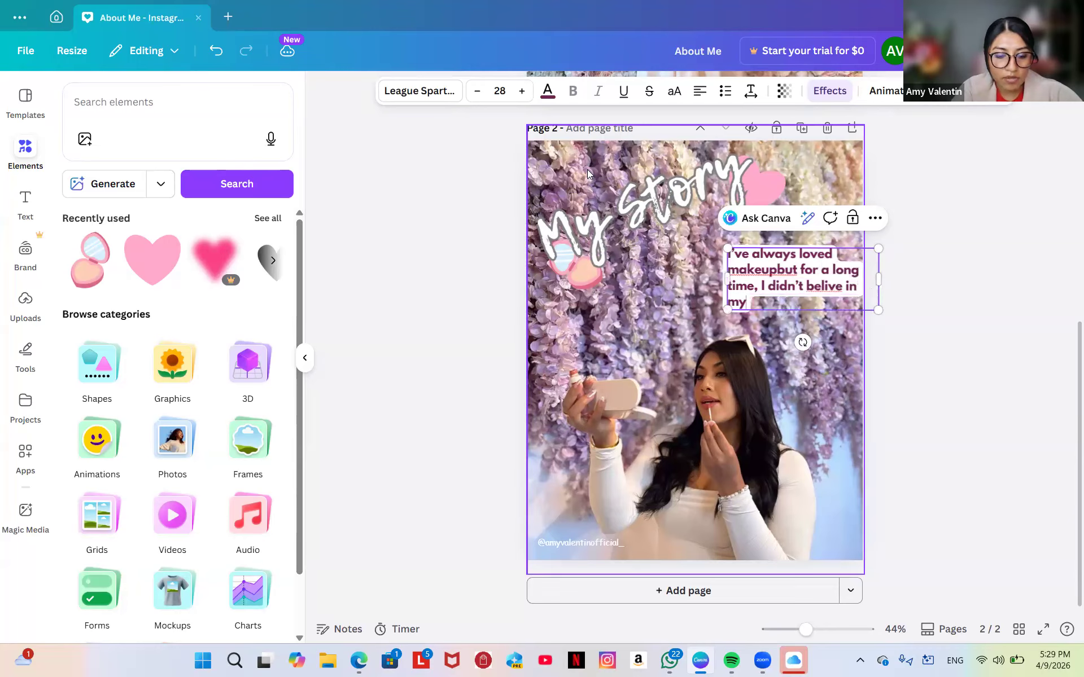
type("self")
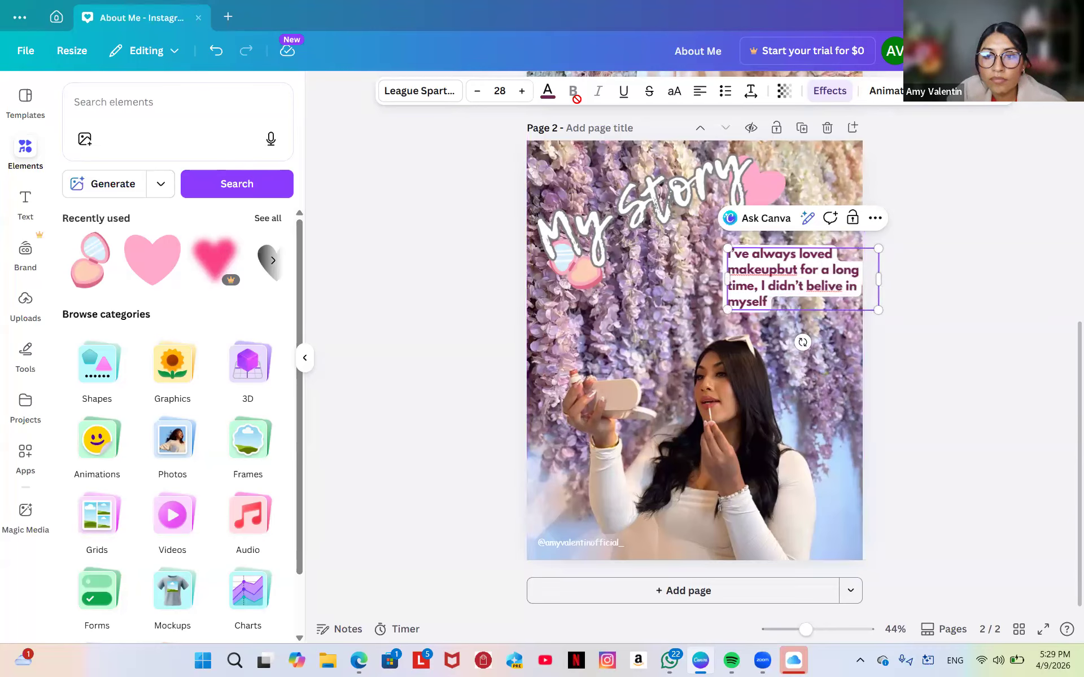
left_click(779, 268)
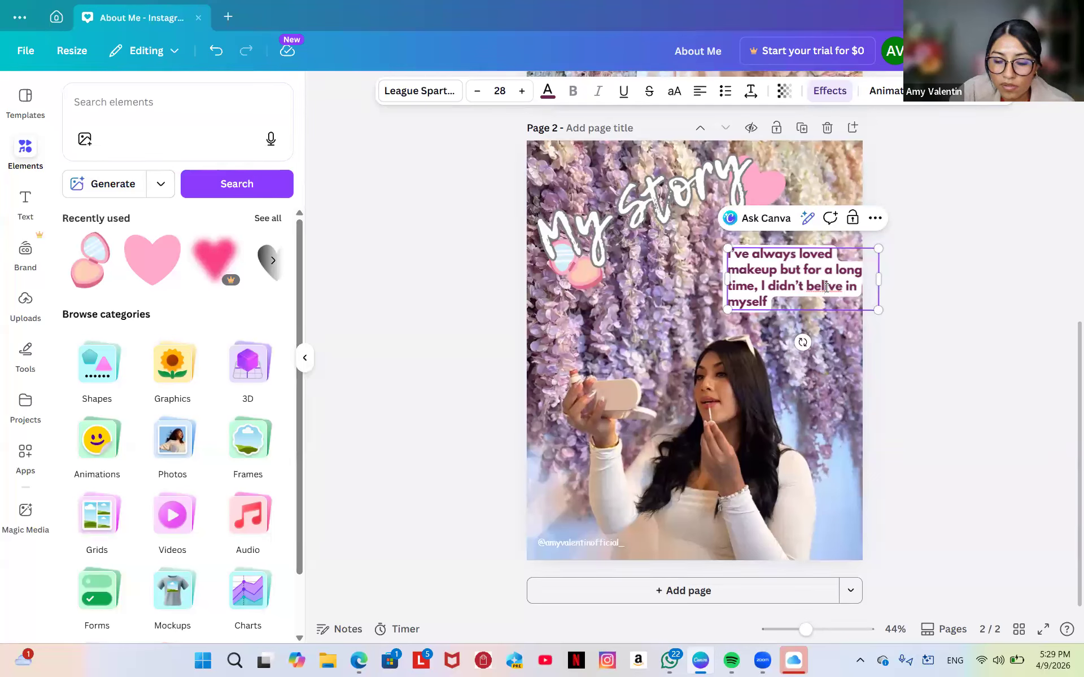
type("e")
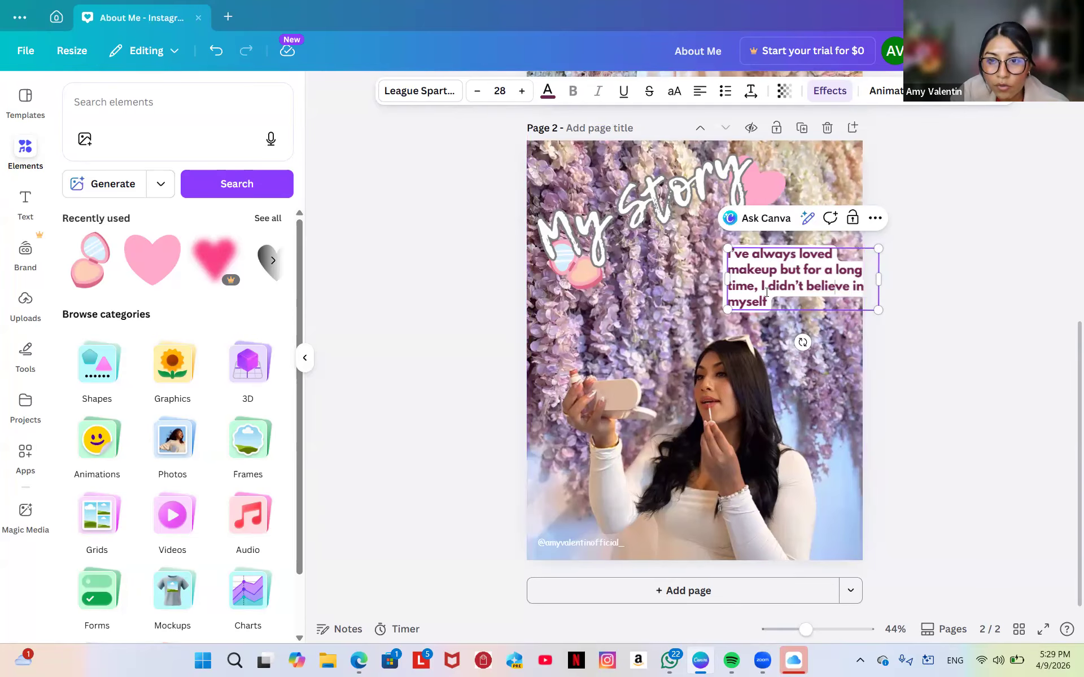
left_click_drag(768, 292, 771, 303)
Enlarge the page 2 makeup caption to 32.1 pt and shift it left, just below the My Story heading.
double_click(637, 303)
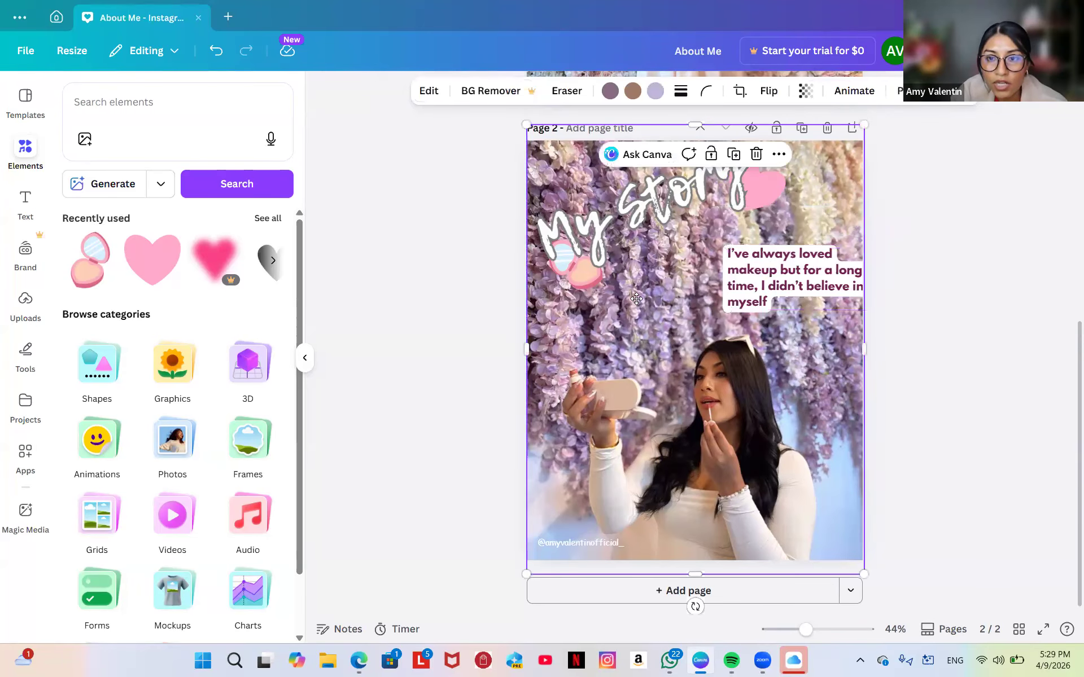
left_click(328, 324)
left_click_drag(769, 275, 699, 302)
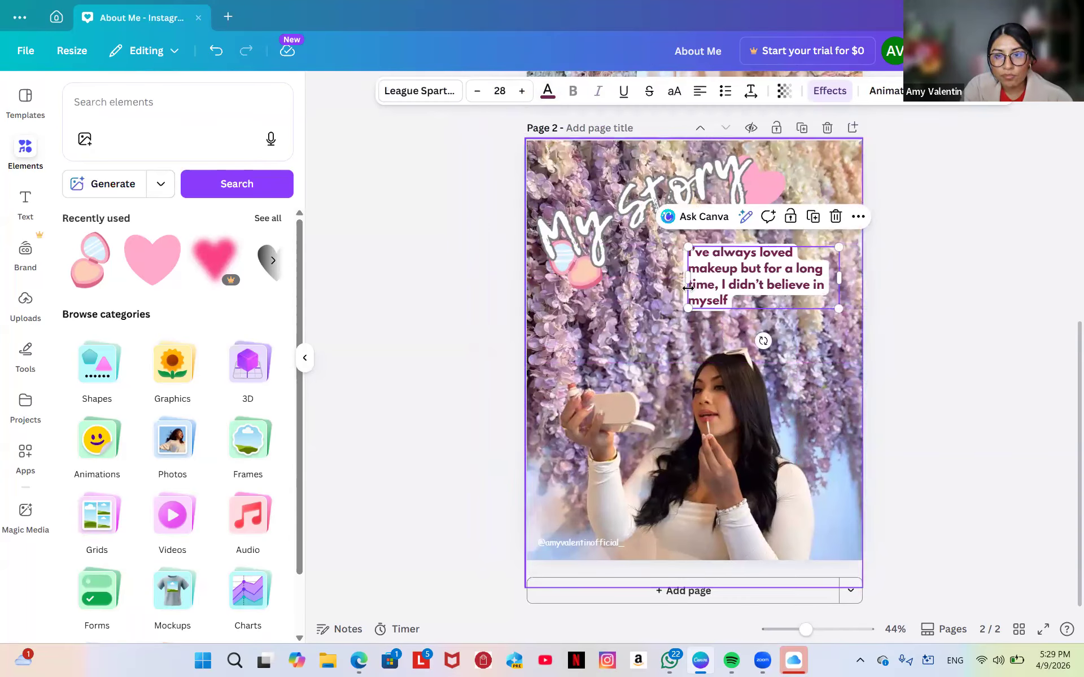
left_click_drag(674, 260, 652, 250)
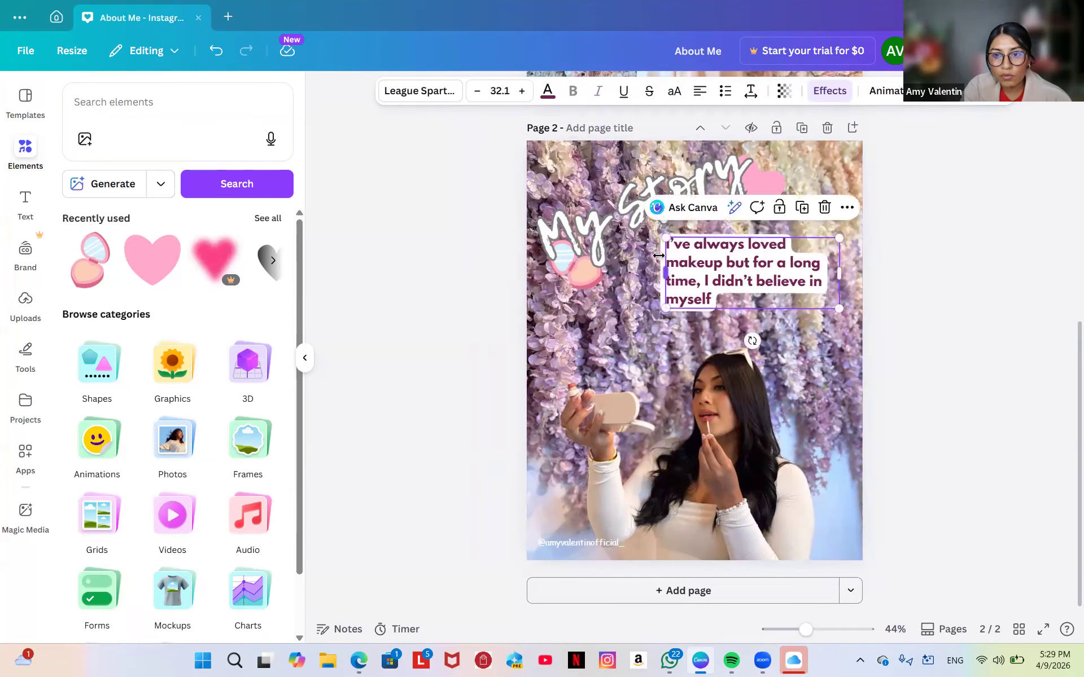
double_click(663, 350)
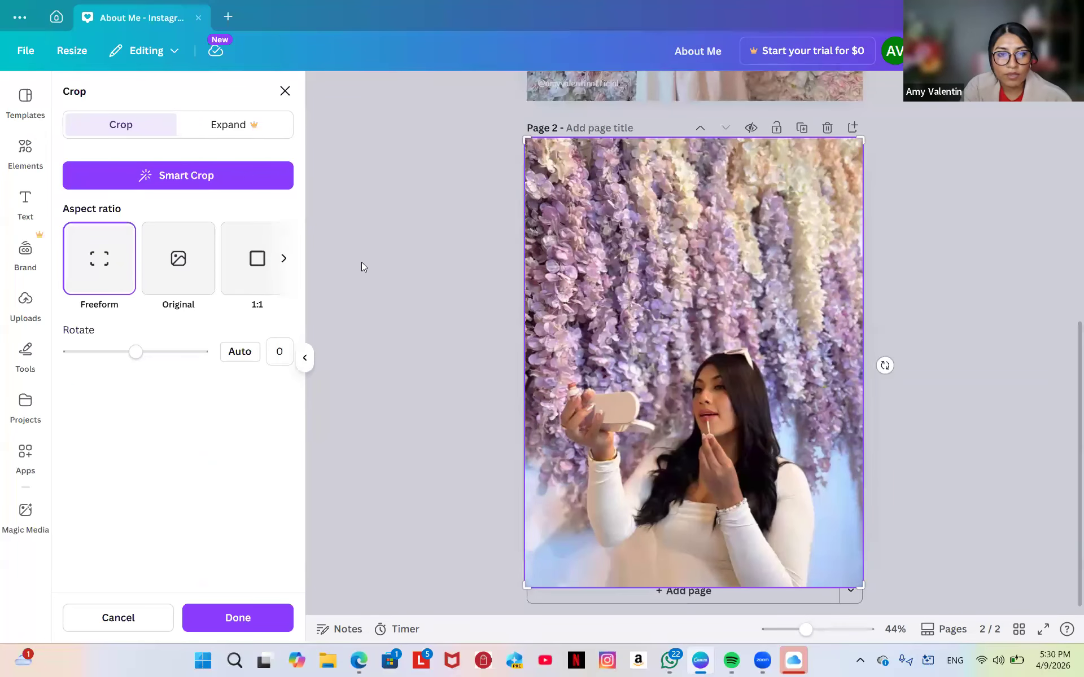
left_click(361, 265)
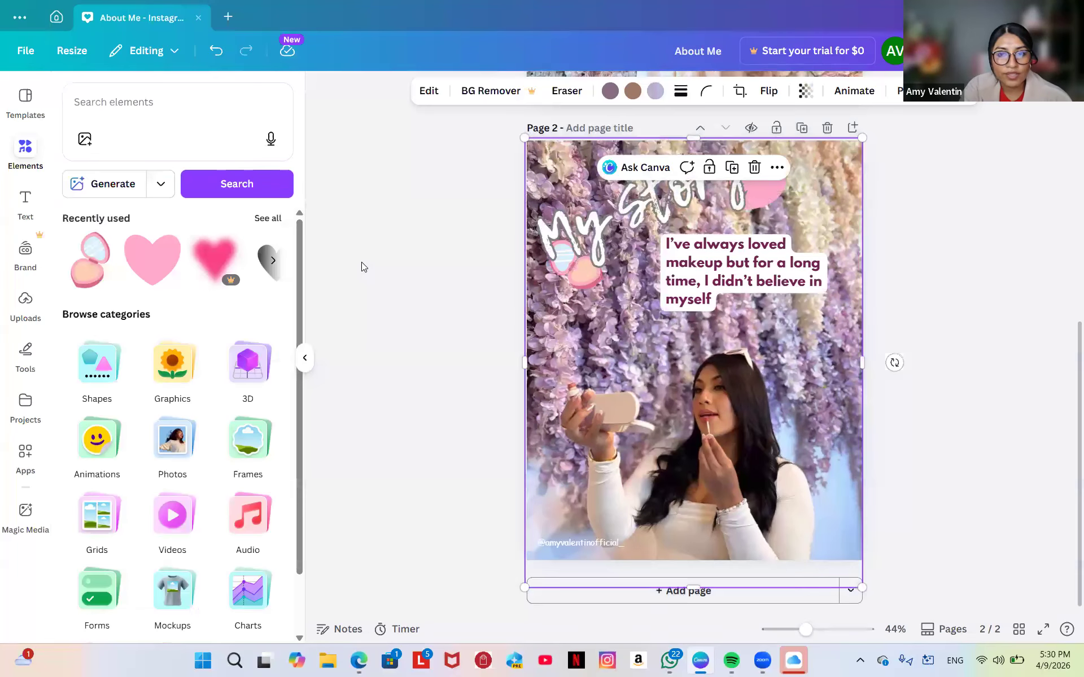
left_click(768, 273)
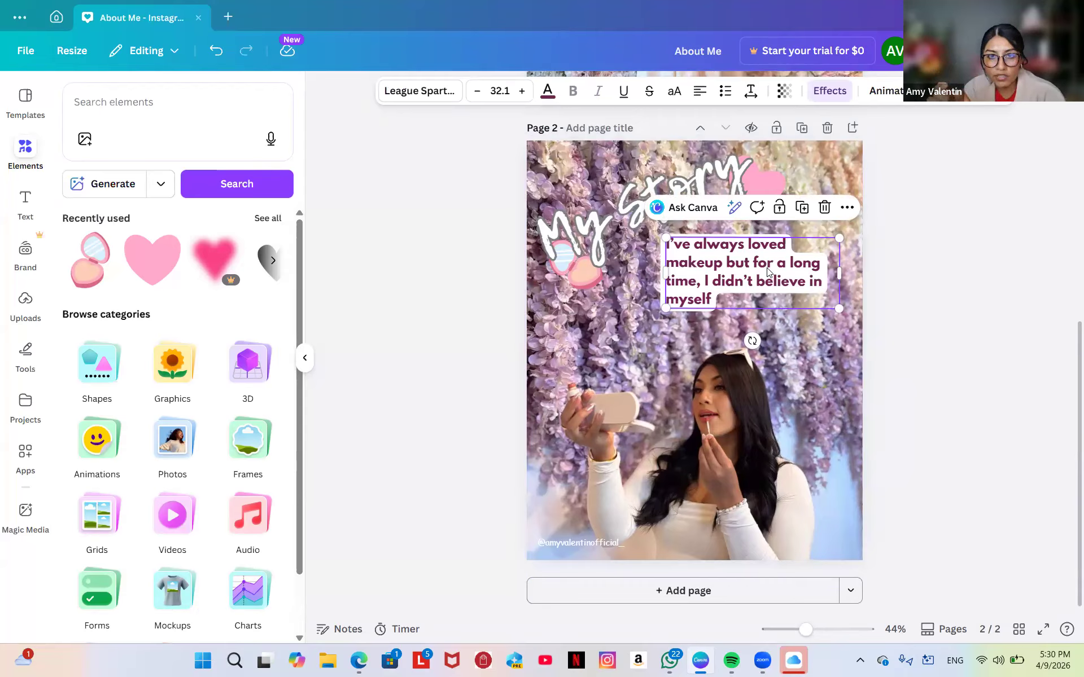
Cut the page 2 caption's letter spacing from 330 to 0 and tighten its line spacing to 1.33.
left_click(749, 92)
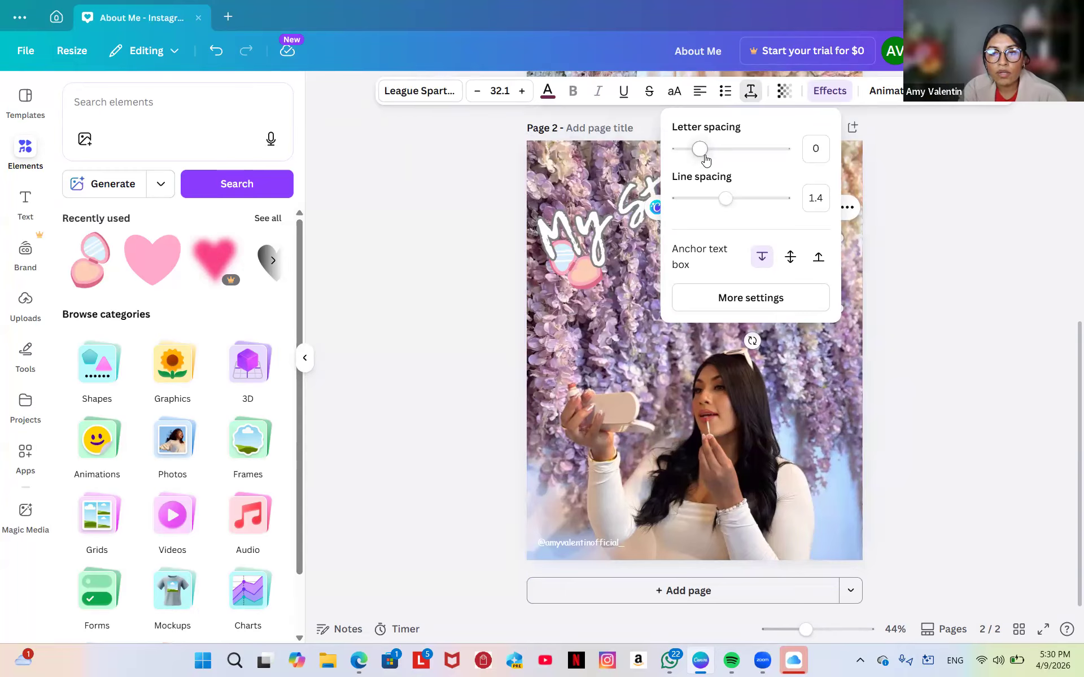
left_click_drag(705, 157, 736, 164)
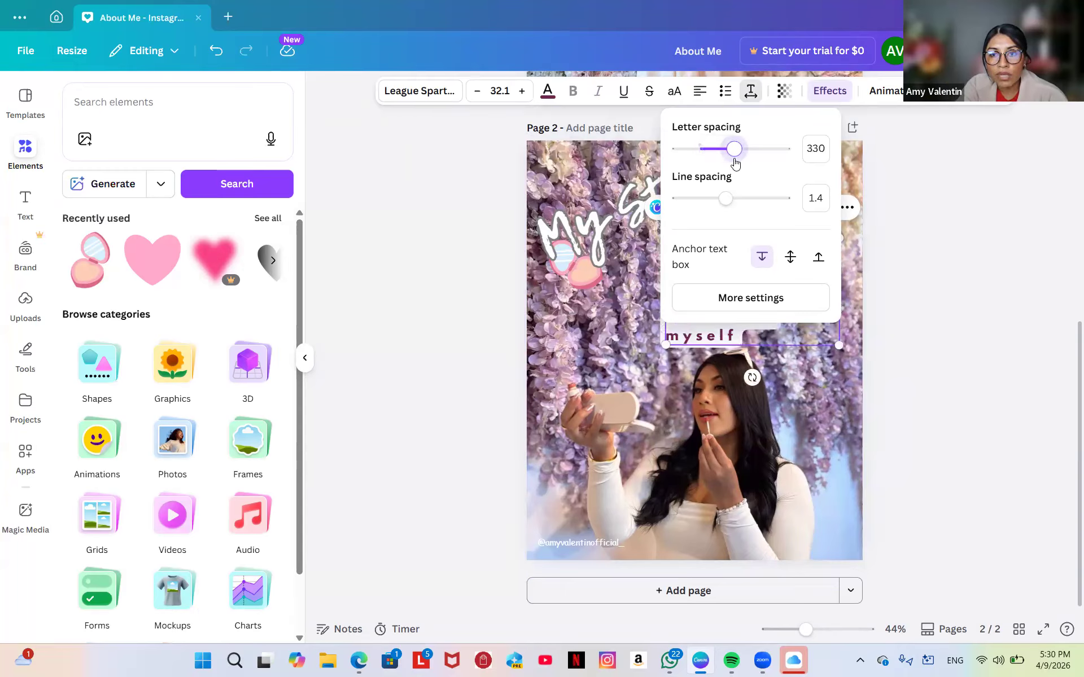
left_click(629, 313)
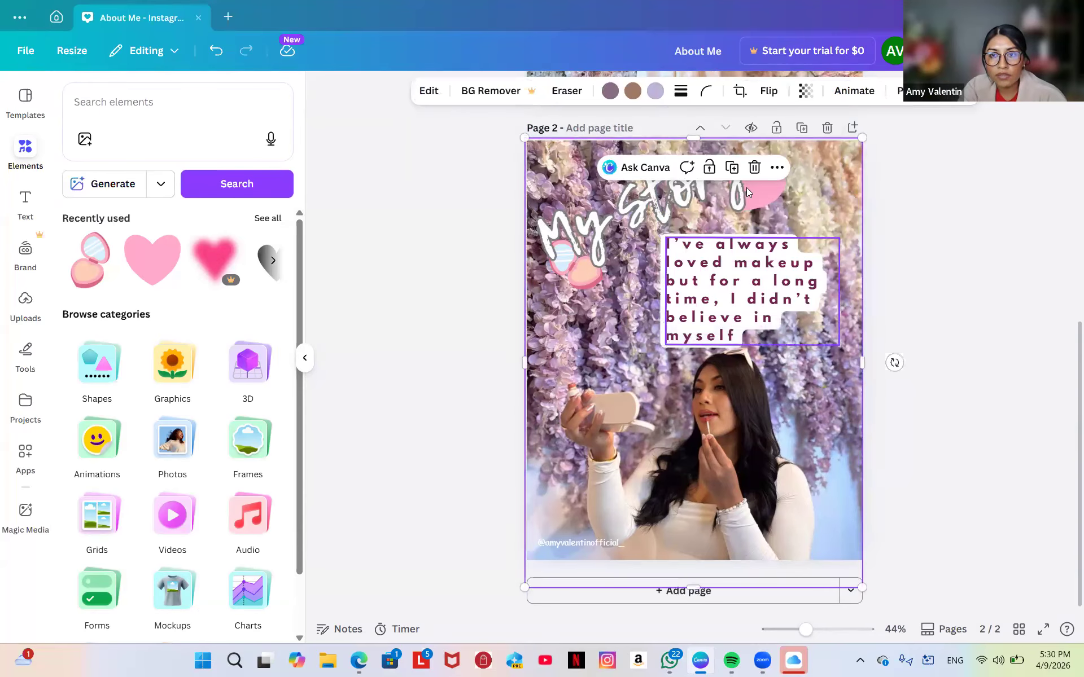
left_click(712, 277)
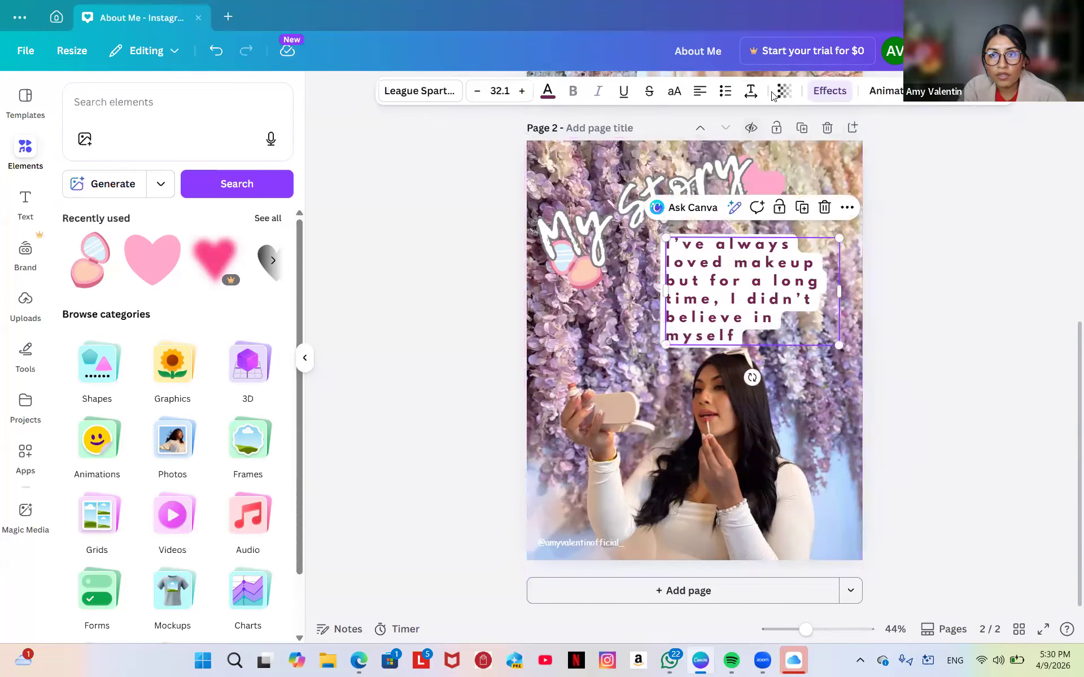
left_click(751, 92)
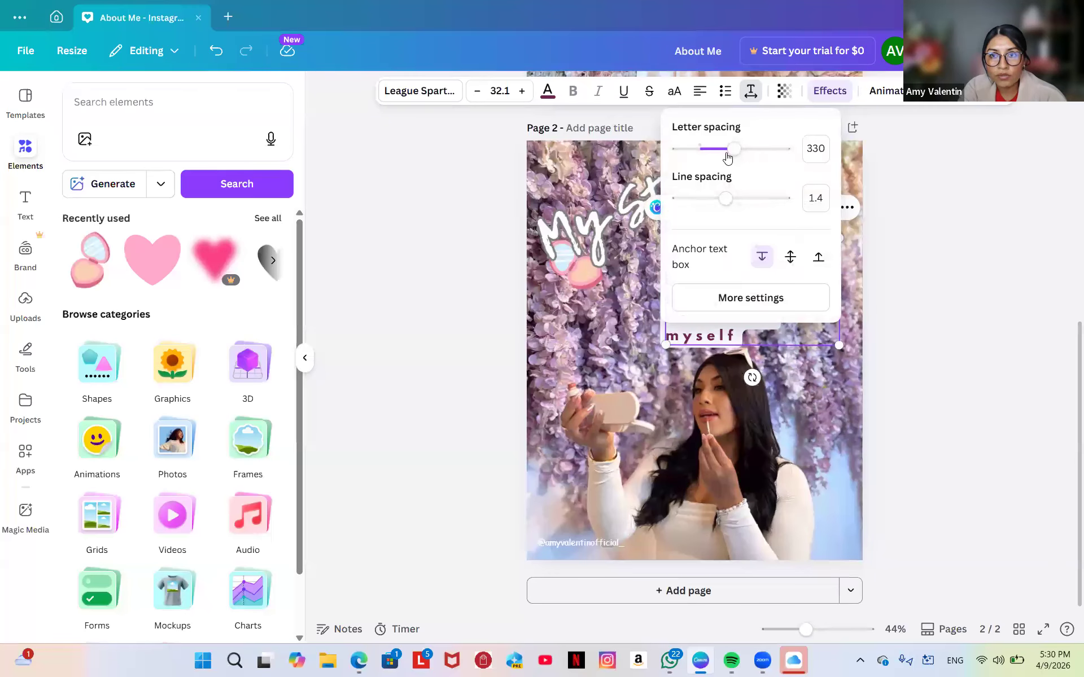
left_click_drag(733, 151, 706, 153)
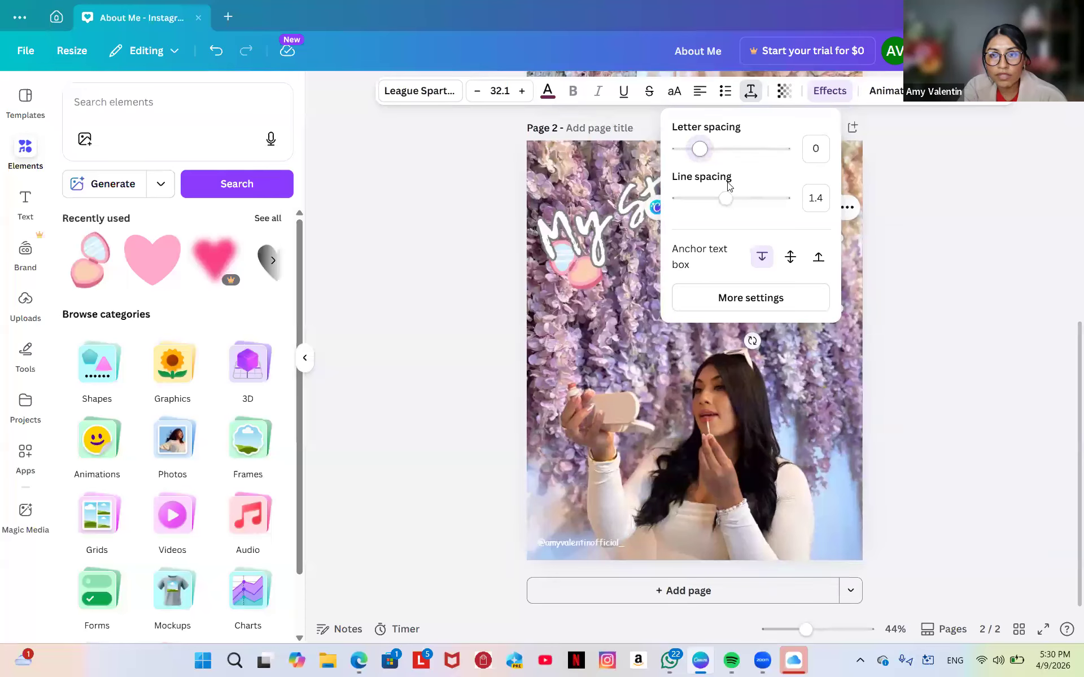
left_click_drag(727, 207, 709, 208)
left_click(637, 298)
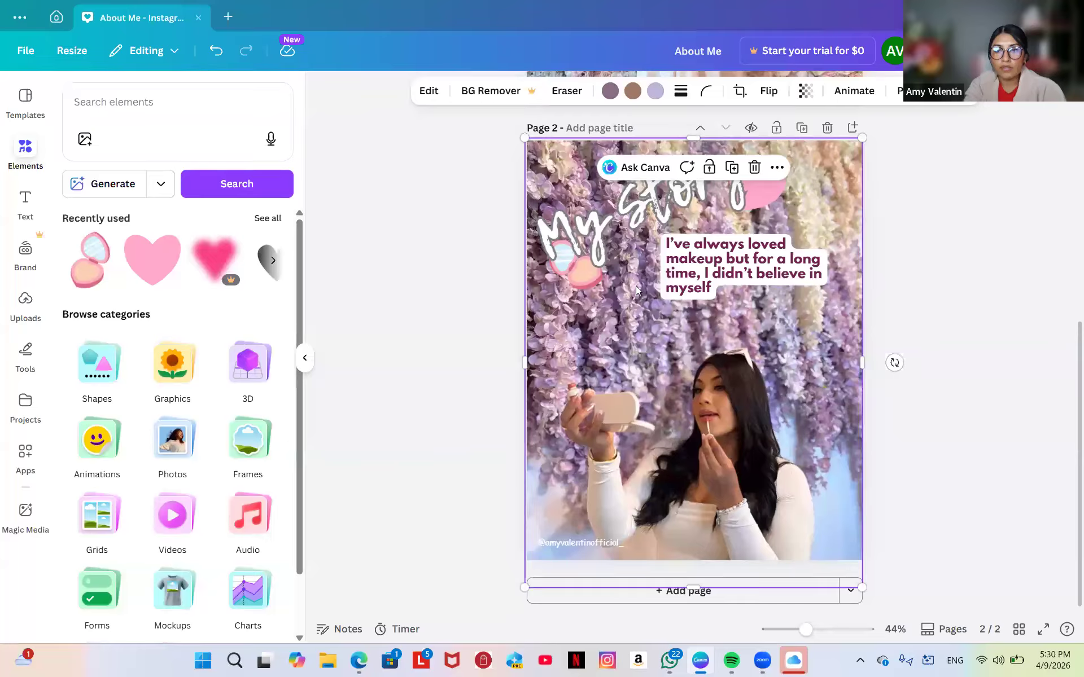
Try the caption's alignment options, ending on right alignment beneath the My Story heading.
left_click(730, 275)
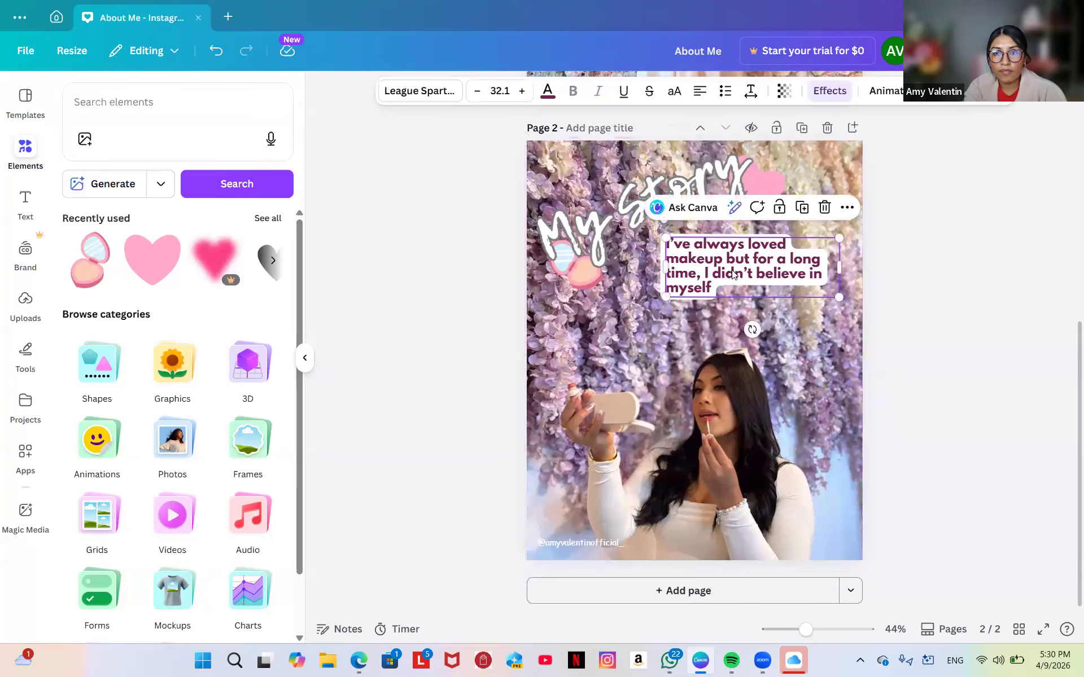
left_click(778, 366)
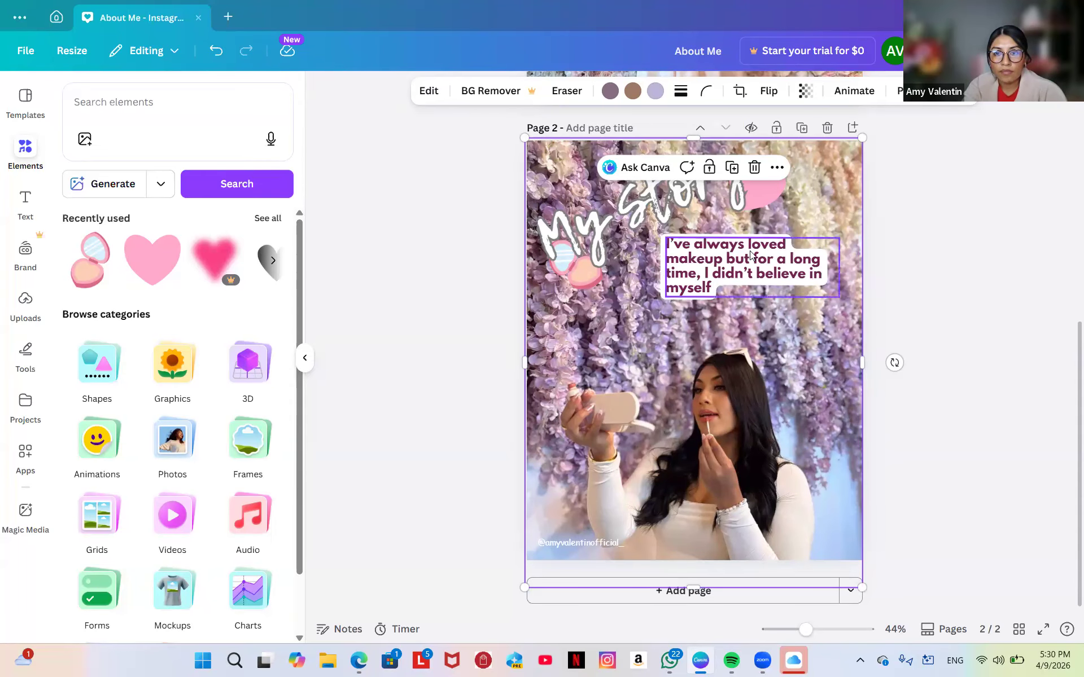
left_click(730, 241)
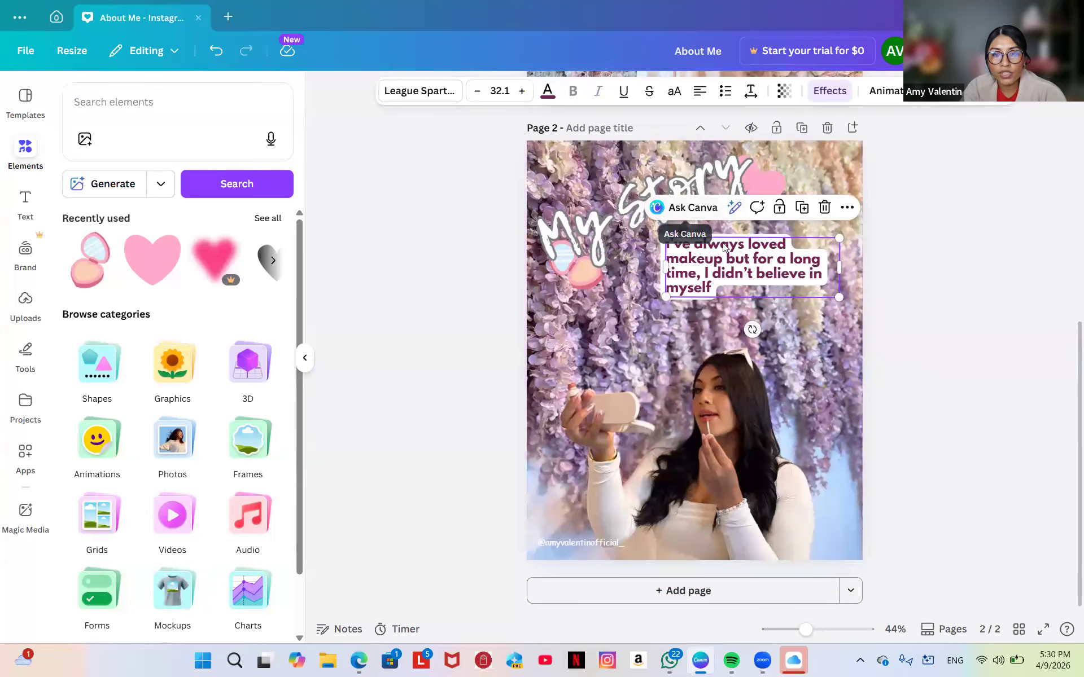
left_click(701, 92)
left_click(702, 95)
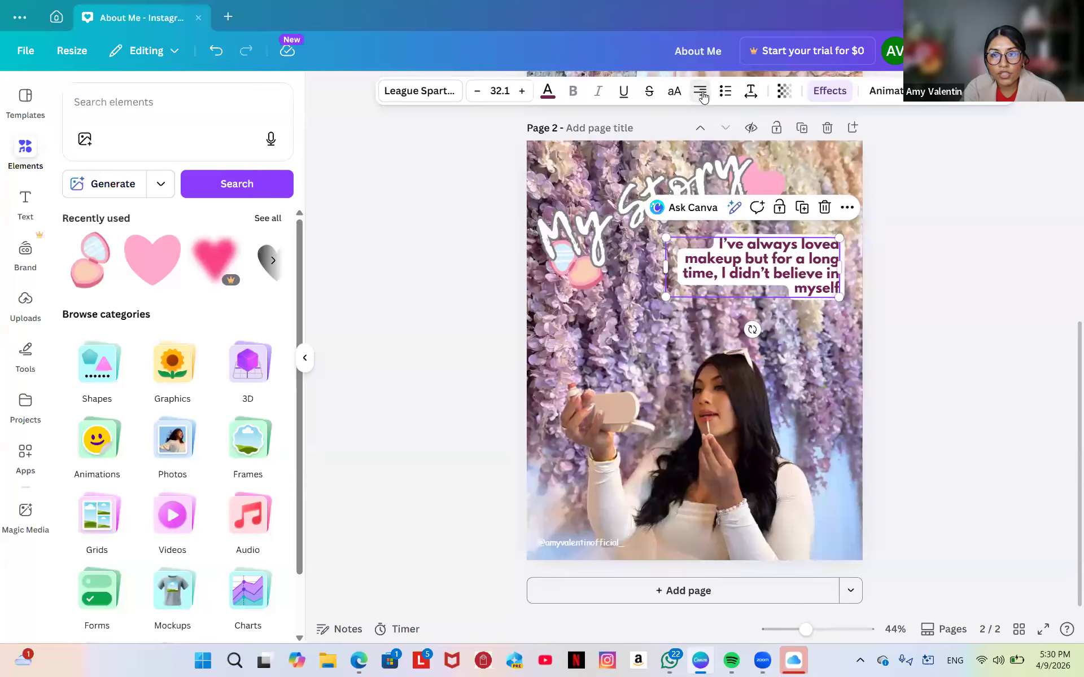
left_click(703, 97)
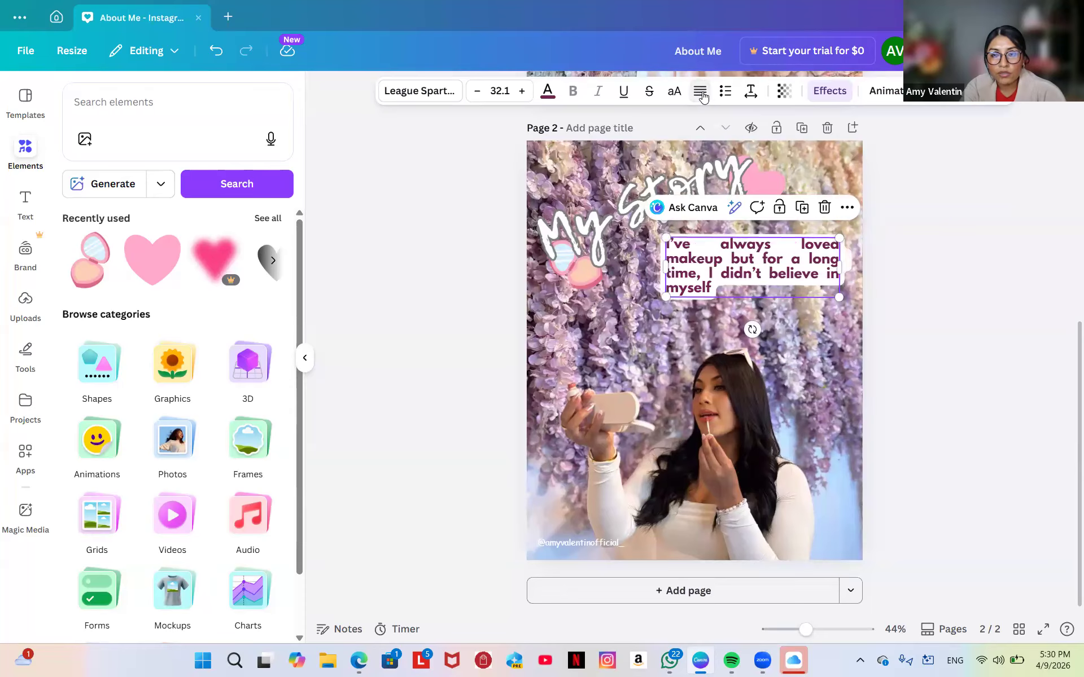
left_click(703, 97)
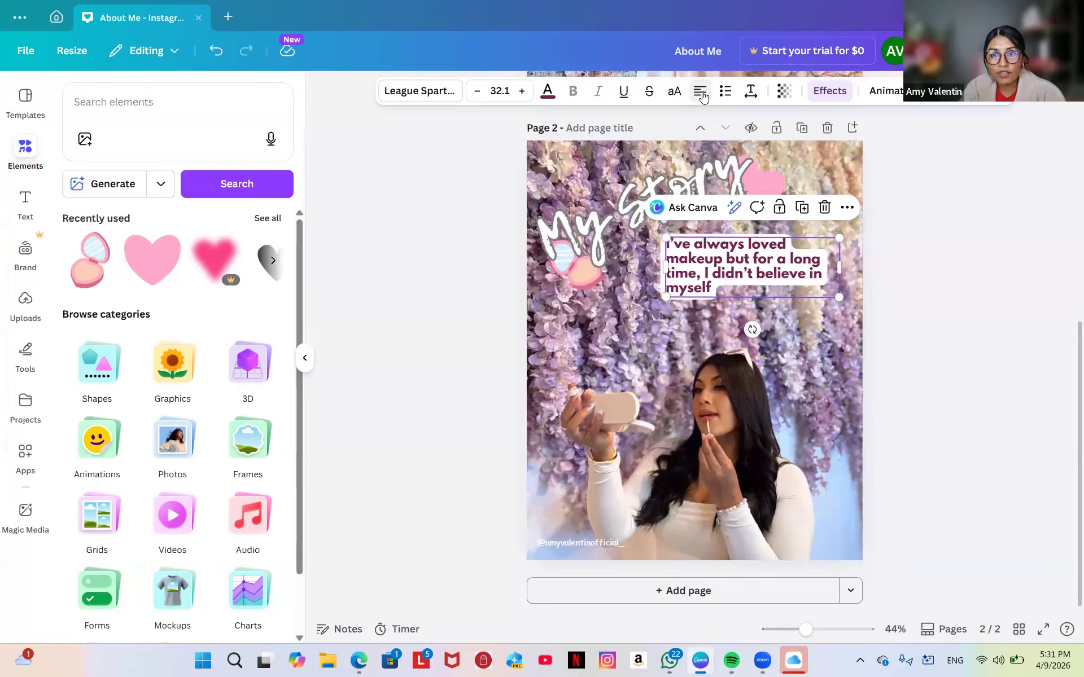
left_click(703, 97)
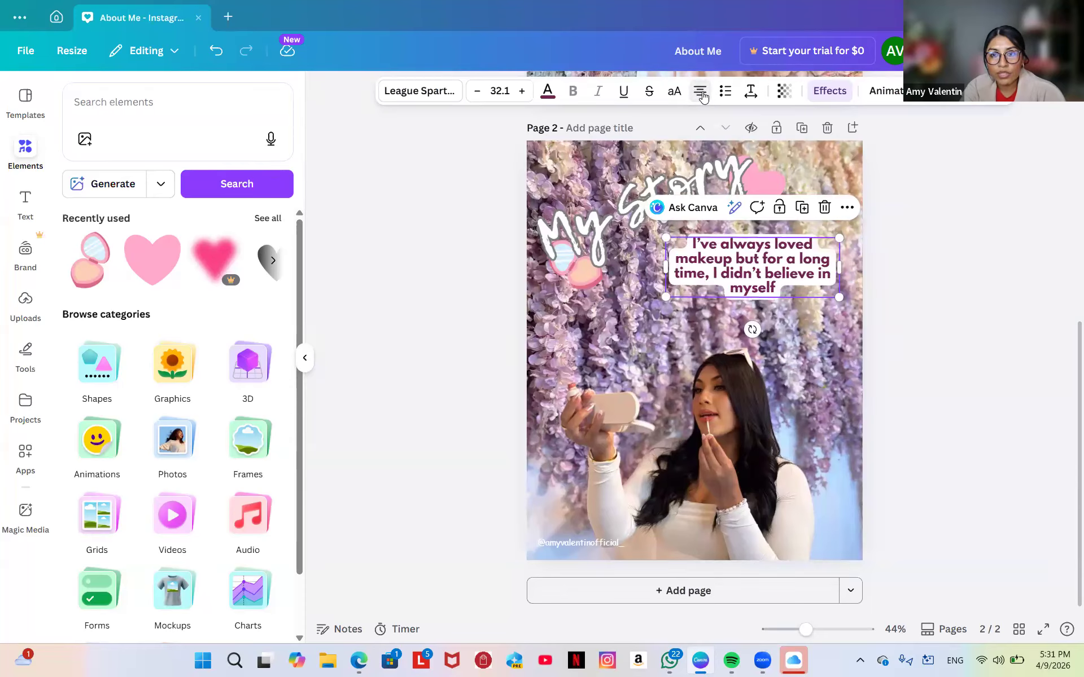
left_click(703, 98)
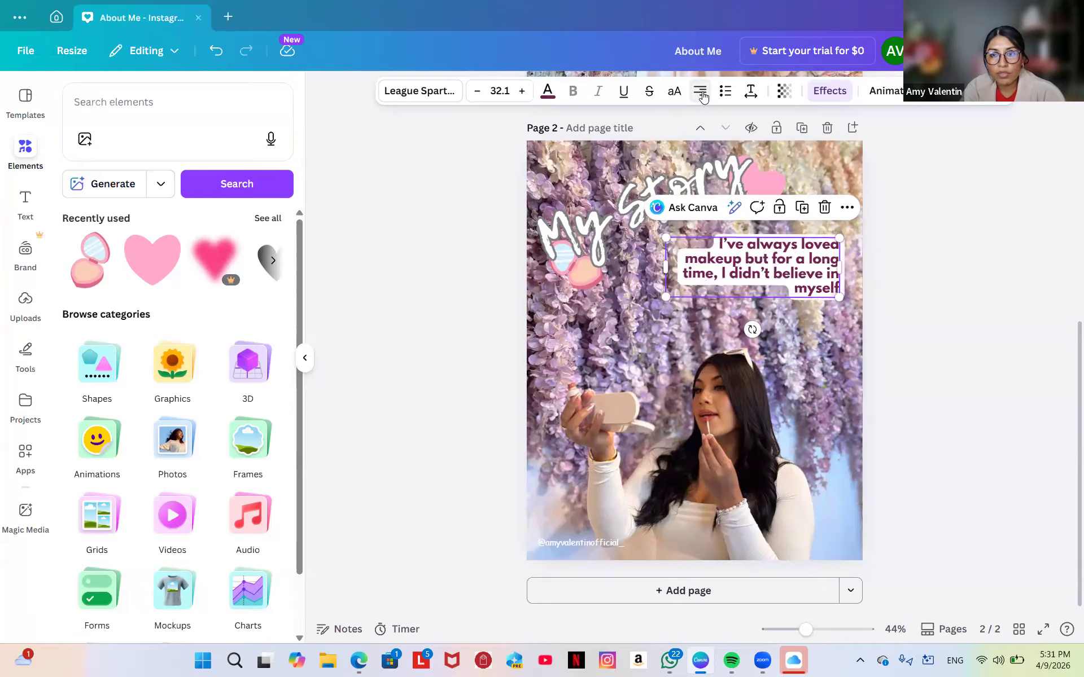
Deselect the background photo and collapse the Elements panel to widen the canvas view.
left_click(801, 358)
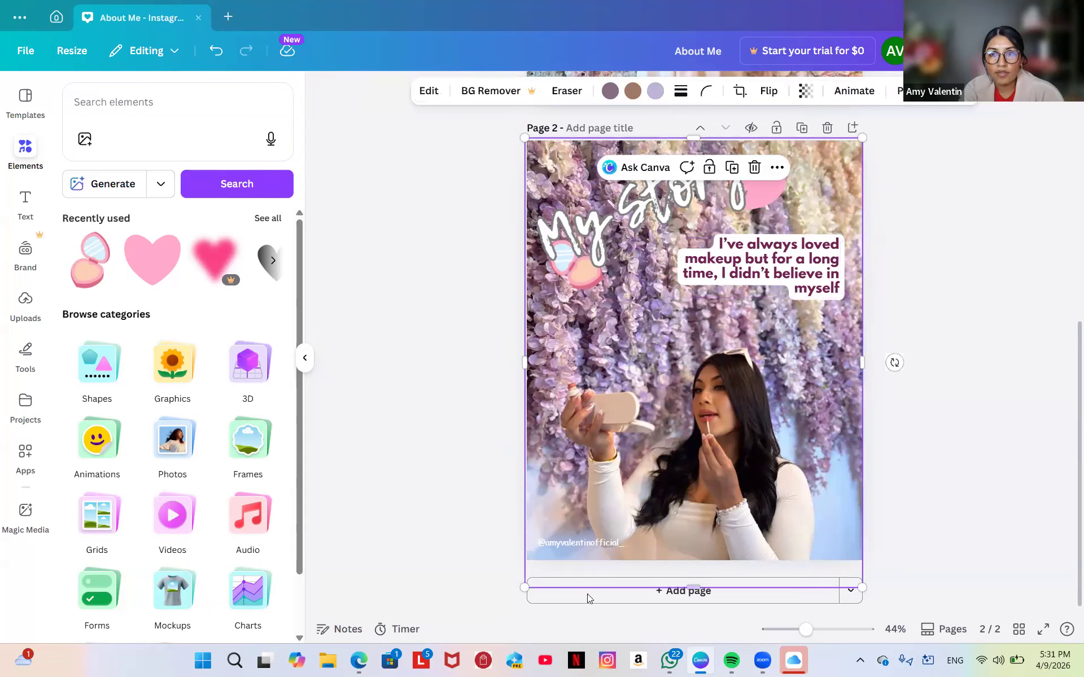
key("Escape")
left_click(694, 384)
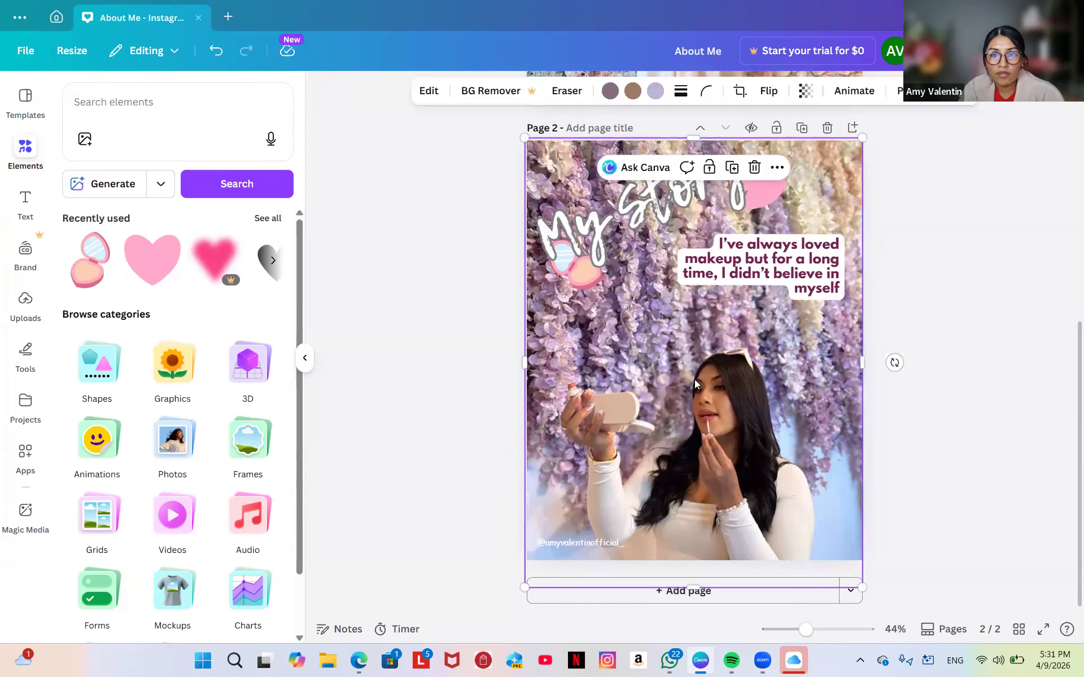
left_click(359, 234)
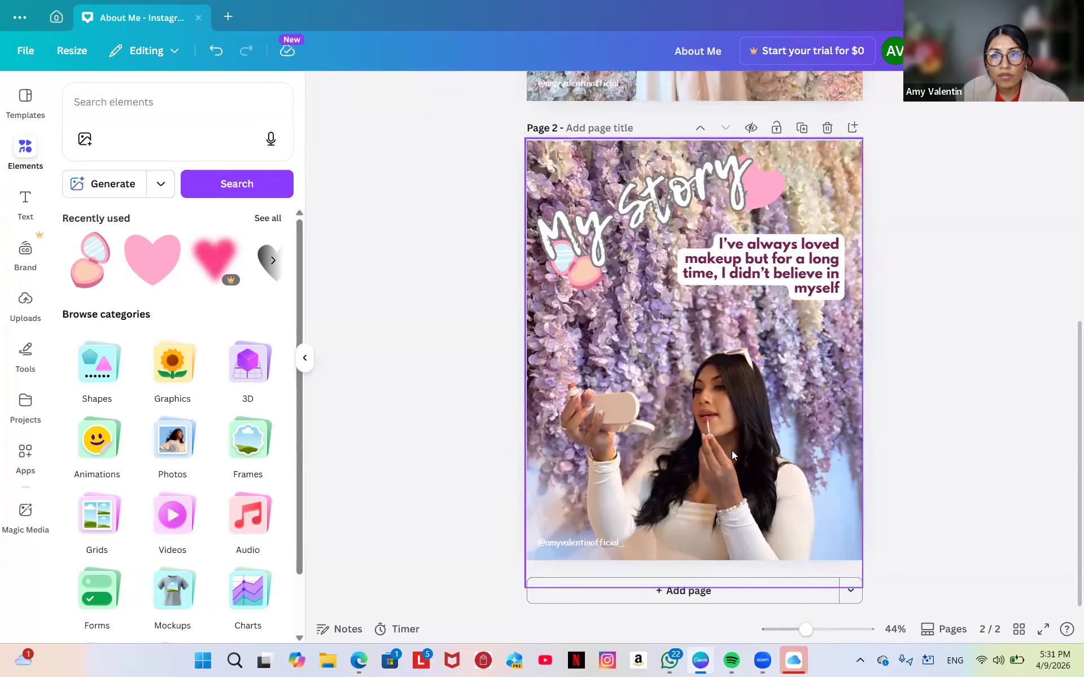
scroll(741, 479, "up", 8)
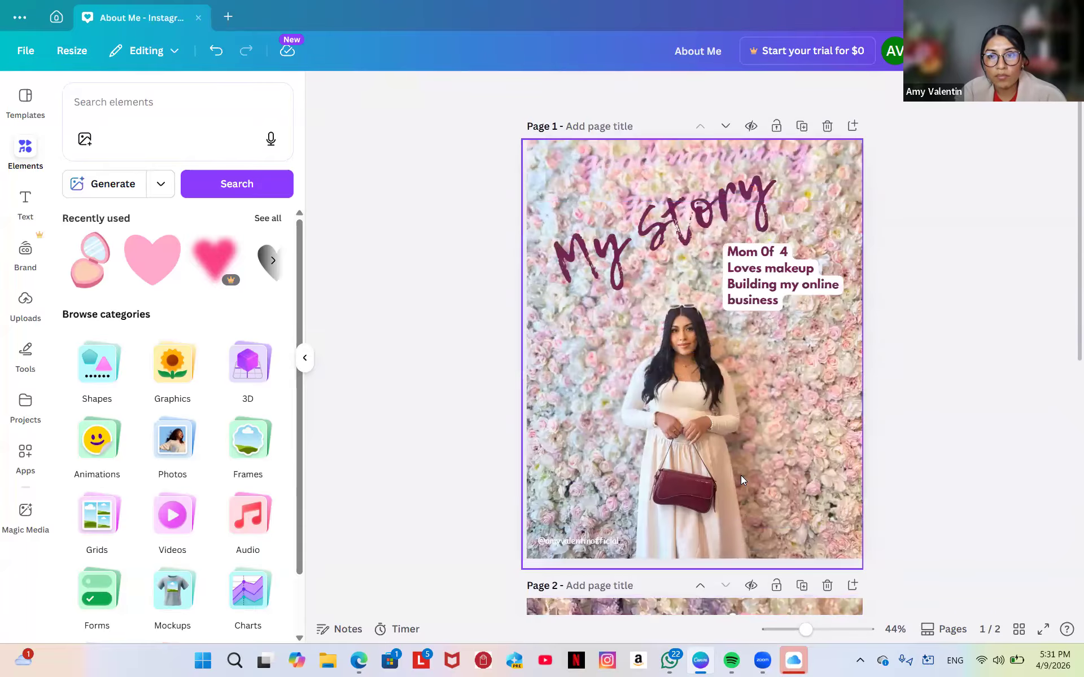
scroll(740, 480, "down", 8)
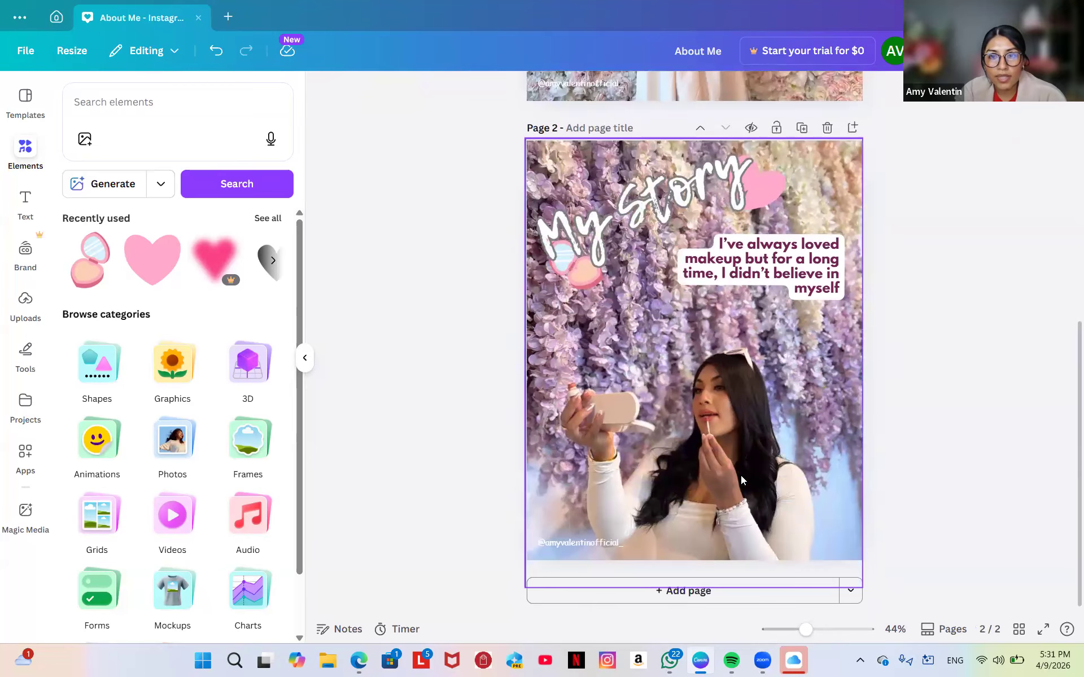
scroll(741, 479, "up", 8)
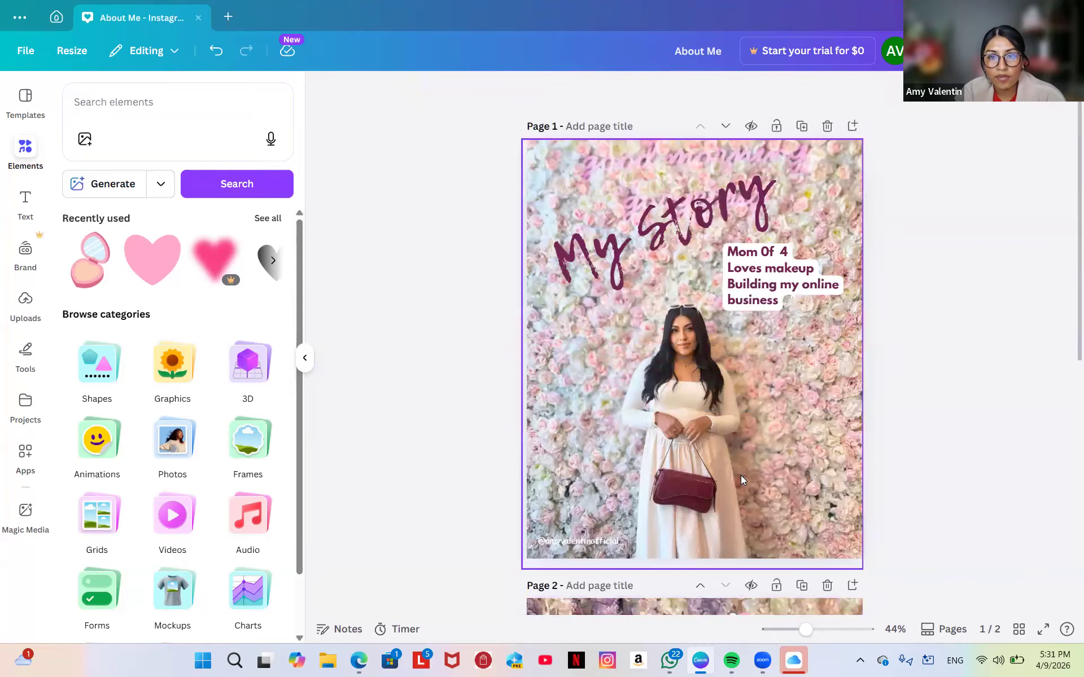
scroll(741, 479, "down", 3)
scroll(741, 476, "down", 5)
scroll(740, 475, "up", 8)
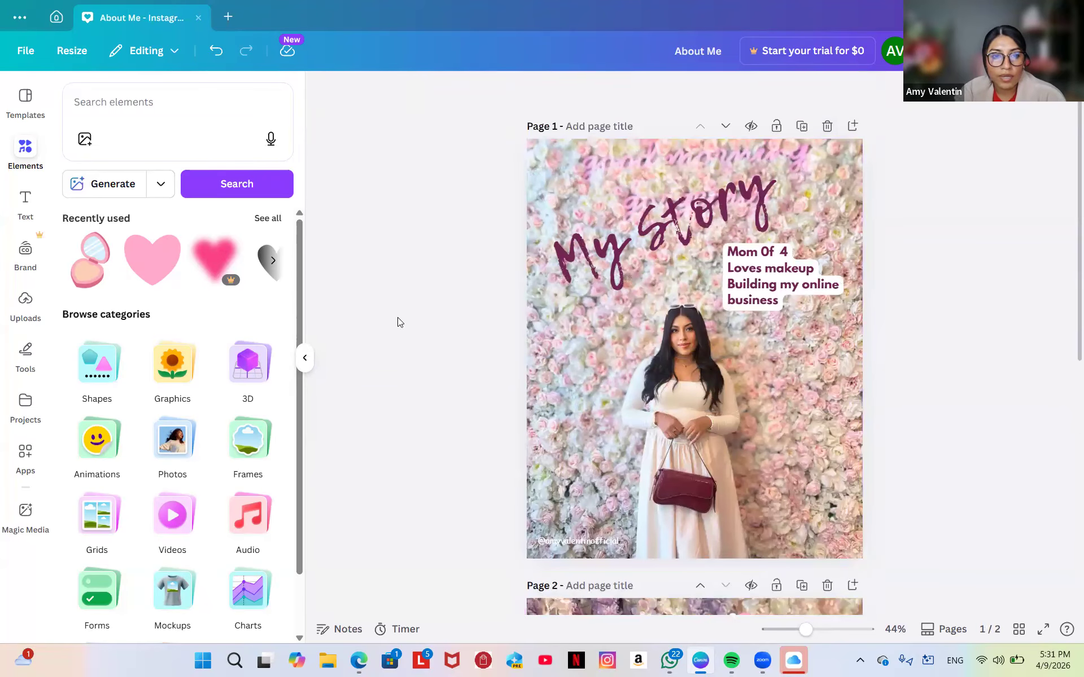
left_click(307, 355)
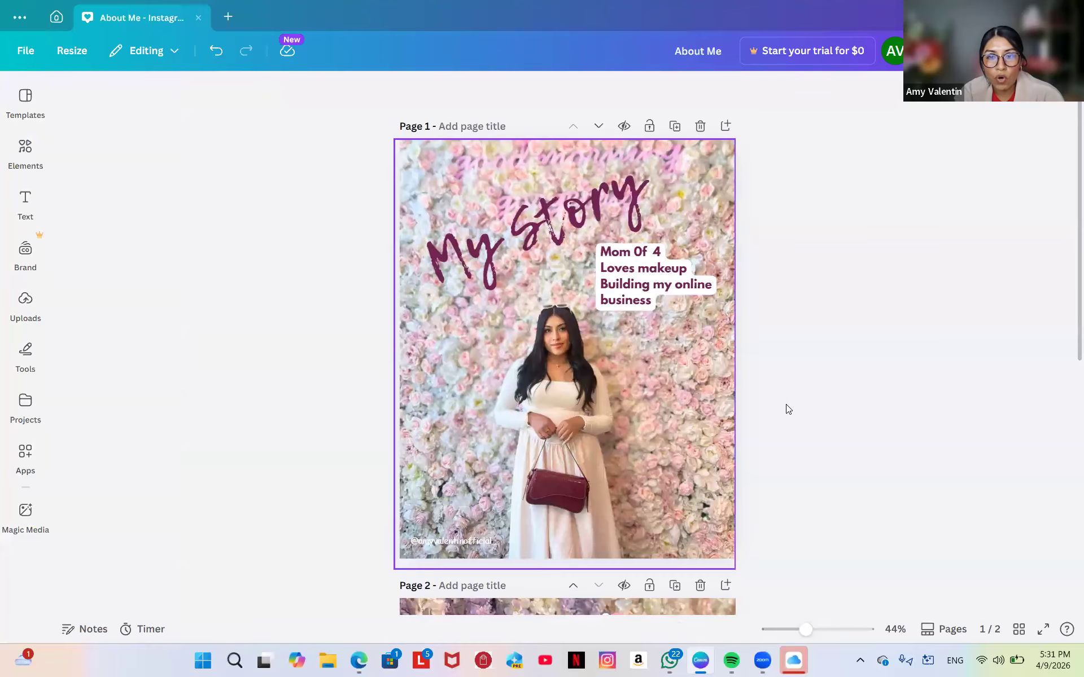
Add two blank pages after the My Story page.
scroll(831, 448, "down", 8)
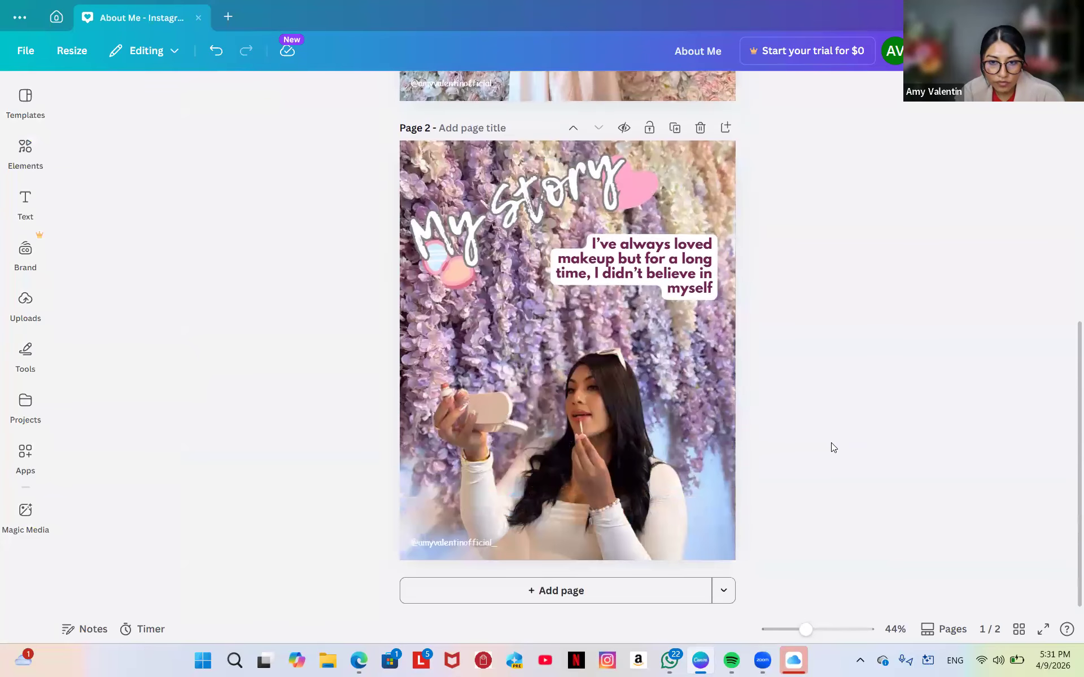
left_click(501, 597)
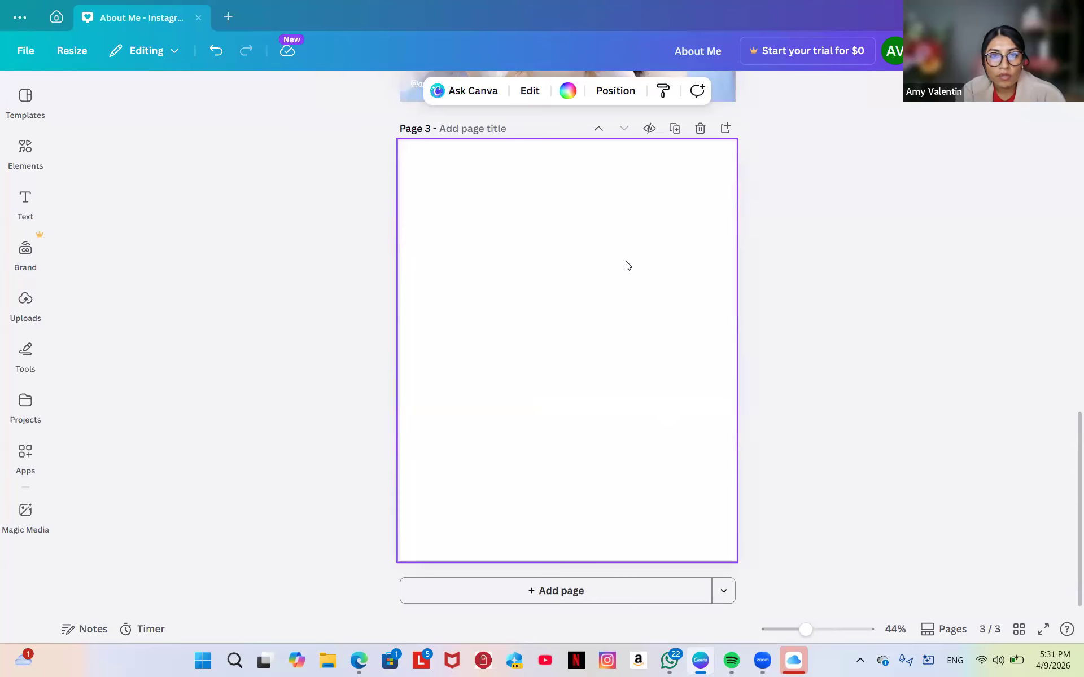
scroll(626, 263, "up", 7)
scroll(626, 261, "up", 5)
scroll(625, 261, "down", 5)
scroll(625, 260, "up", 9)
scroll(625, 261, "down", 10)
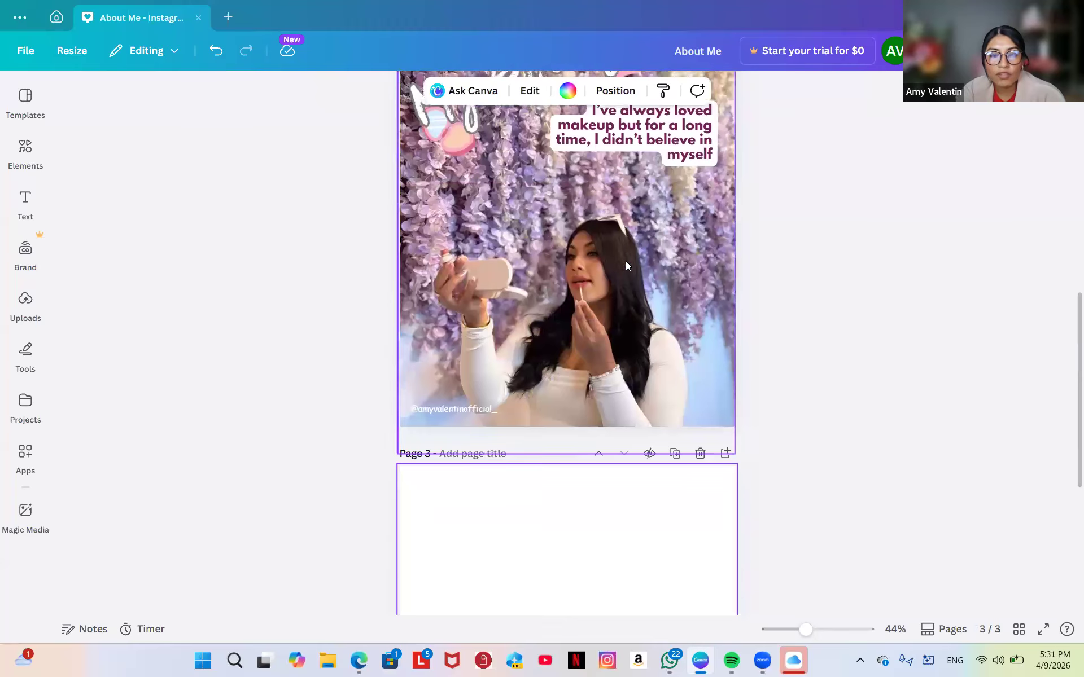
scroll(625, 265, "down", 1)
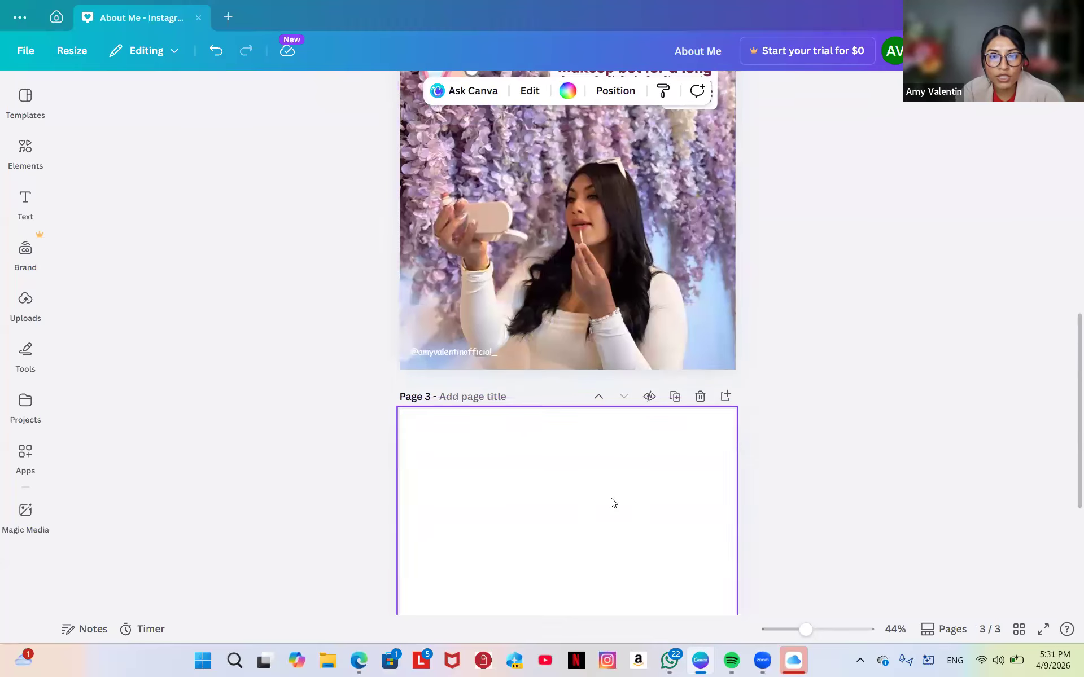
scroll(613, 502, "down", 5)
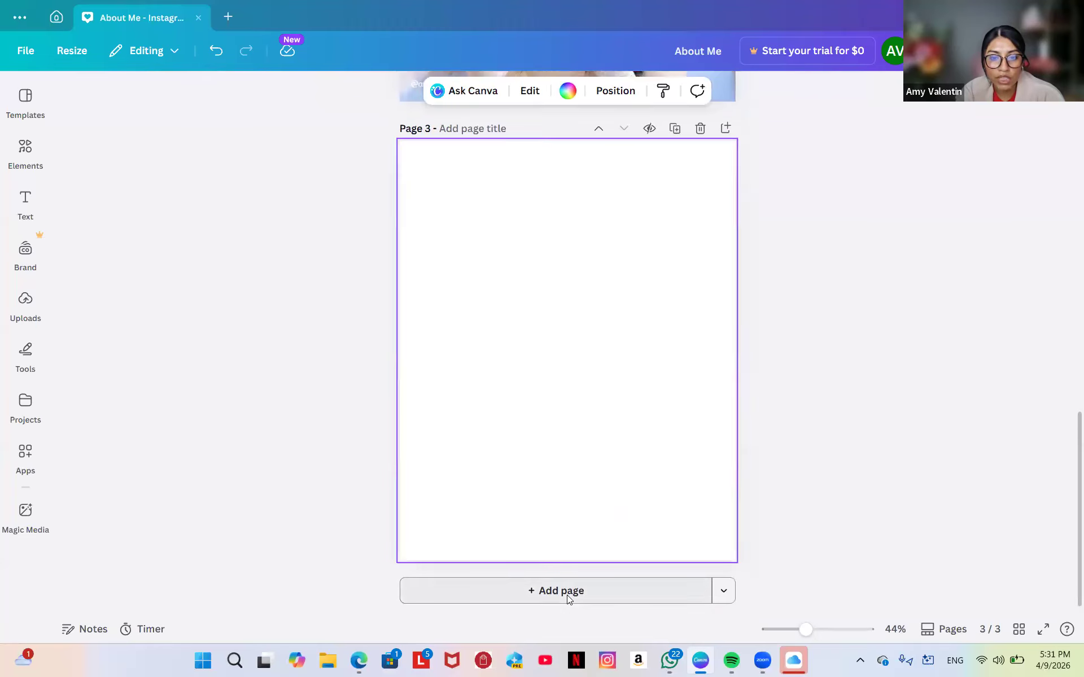
left_click(567, 592)
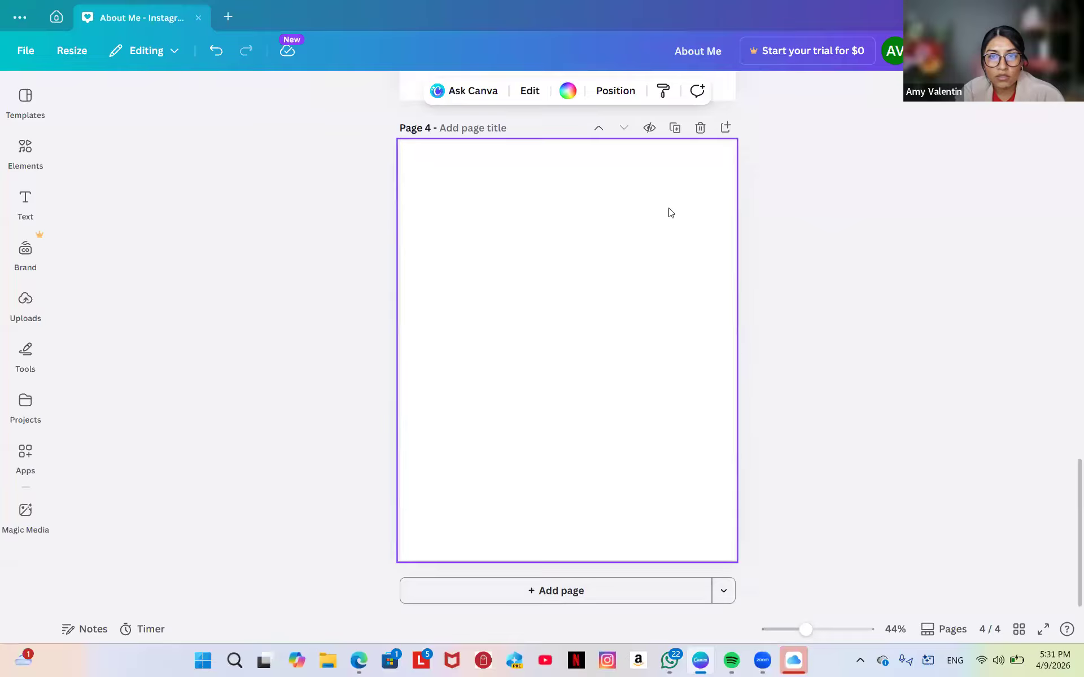
Delete both blank pages and duplicate the My Story page 2 as page 3.
left_click(700, 128)
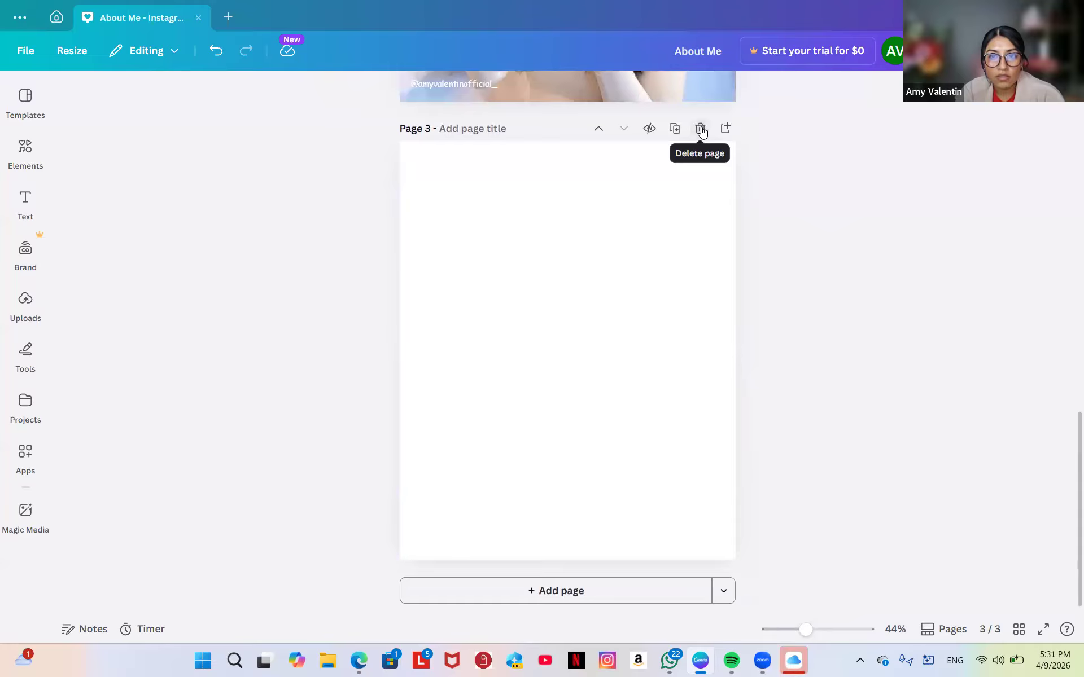
left_click(701, 129)
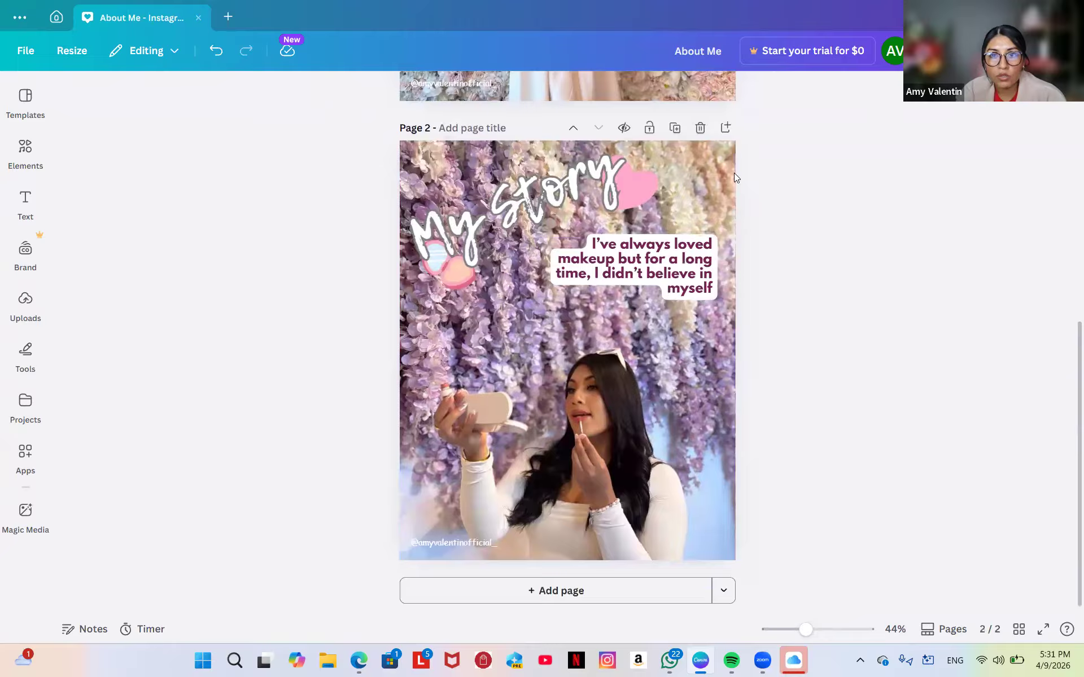
left_click(676, 129)
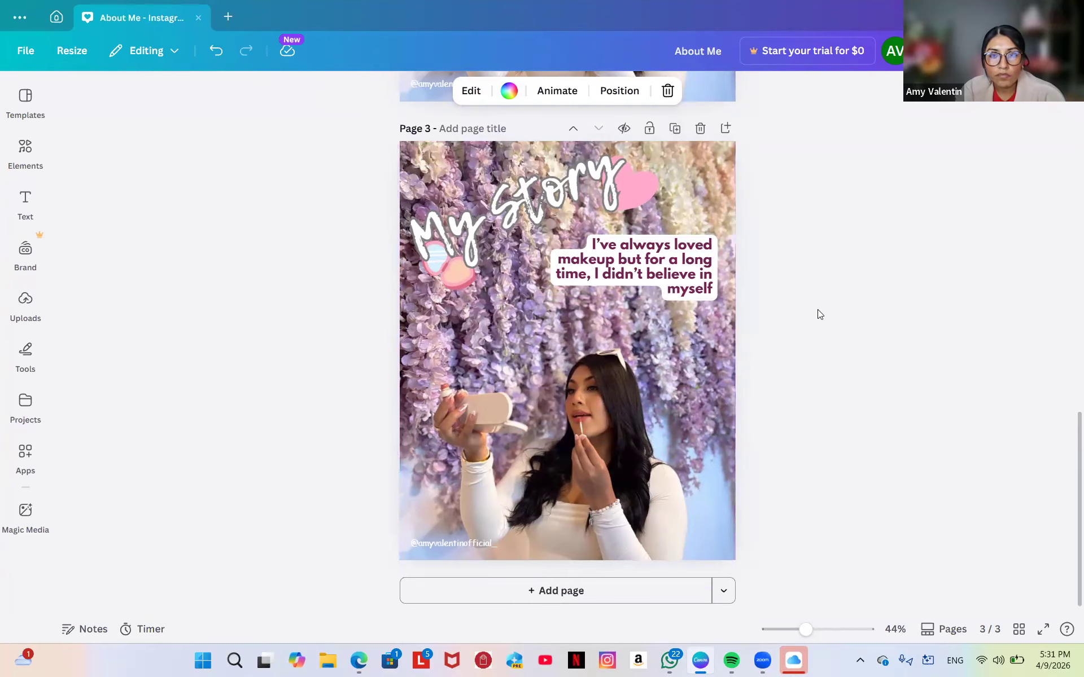
Look through the Uploads and Projects panels, then scroll the canvas until page 3 shows.
scroll(817, 310, "up", 15)
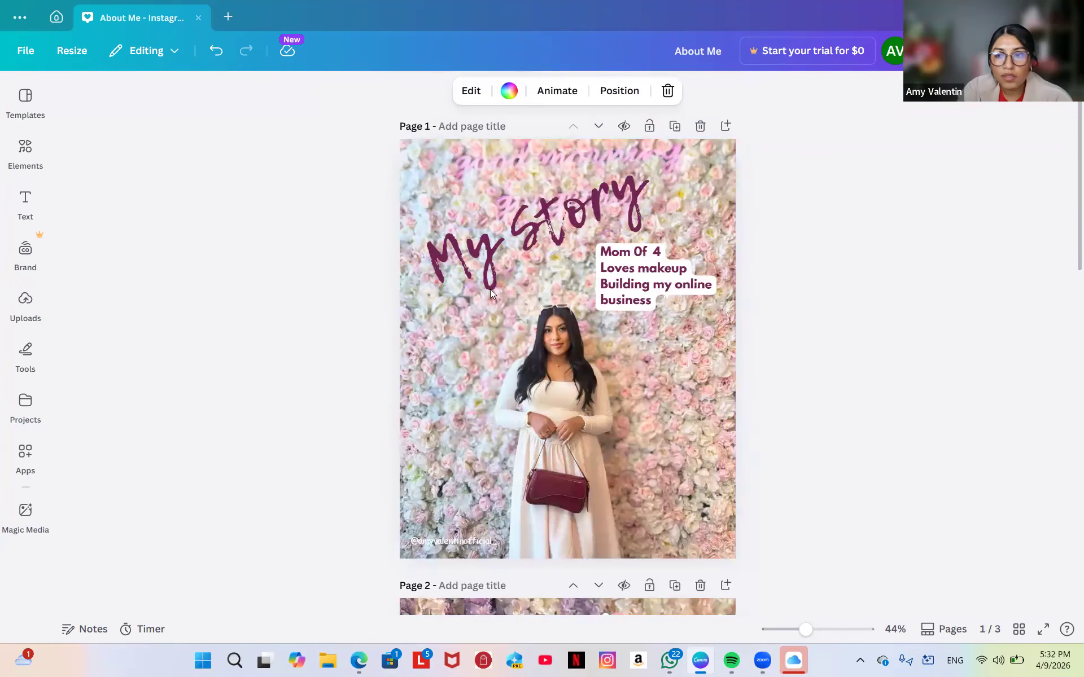
left_click(28, 302)
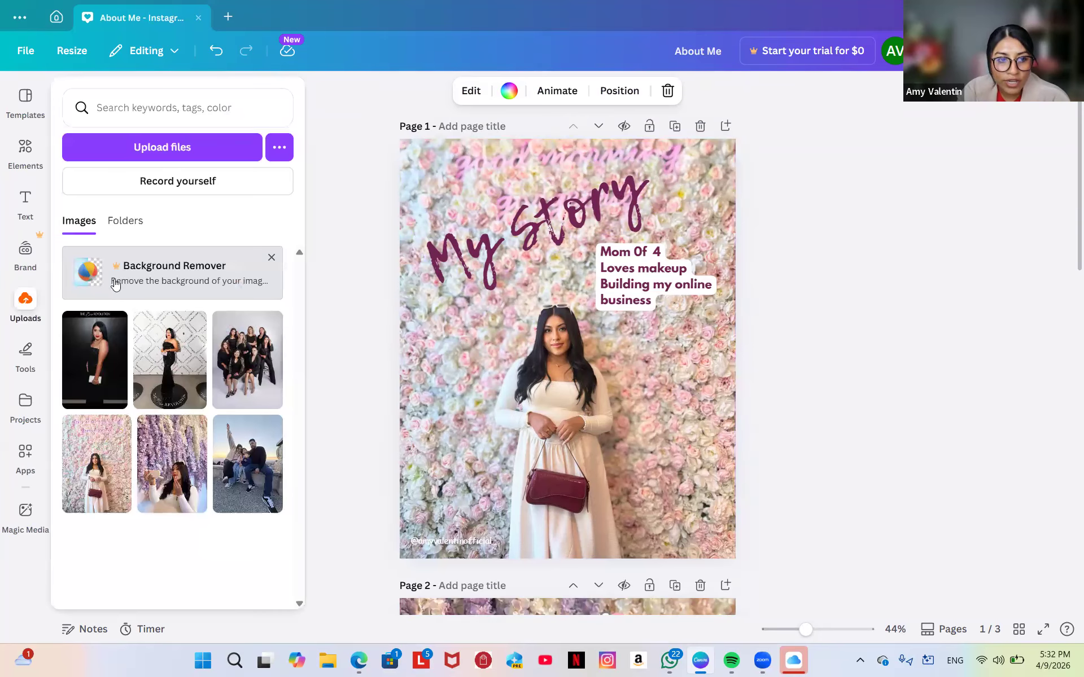
left_click(27, 257)
left_click(25, 404)
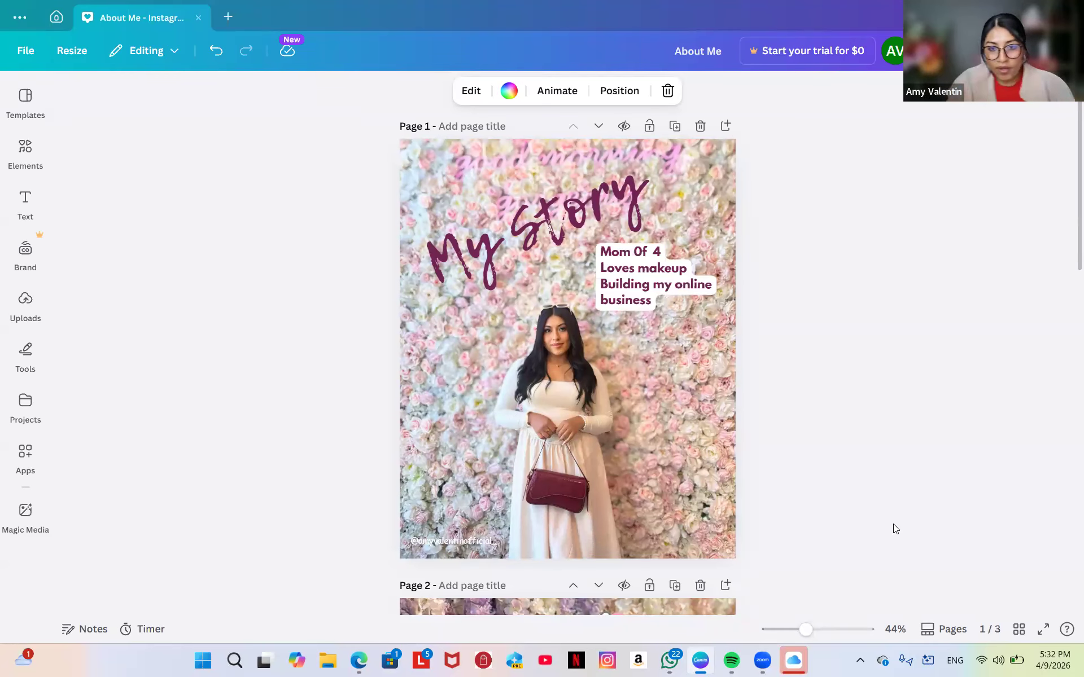
scroll(893, 524, "down", 3)
scroll(893, 525, "down", 10)
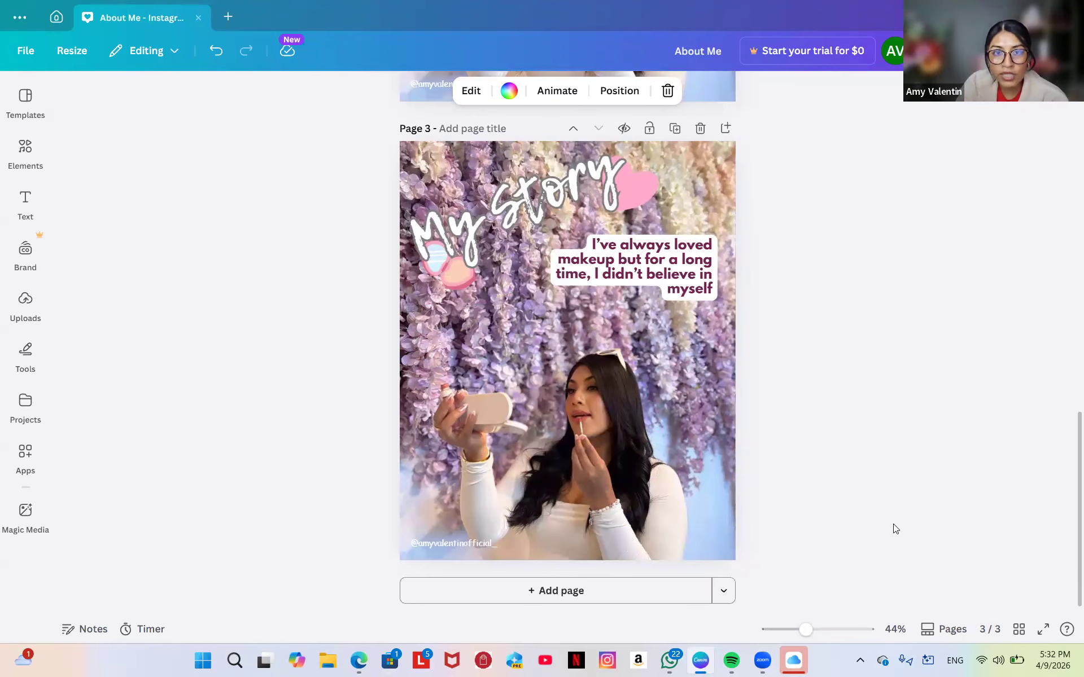
scroll(893, 524, "up", 5)
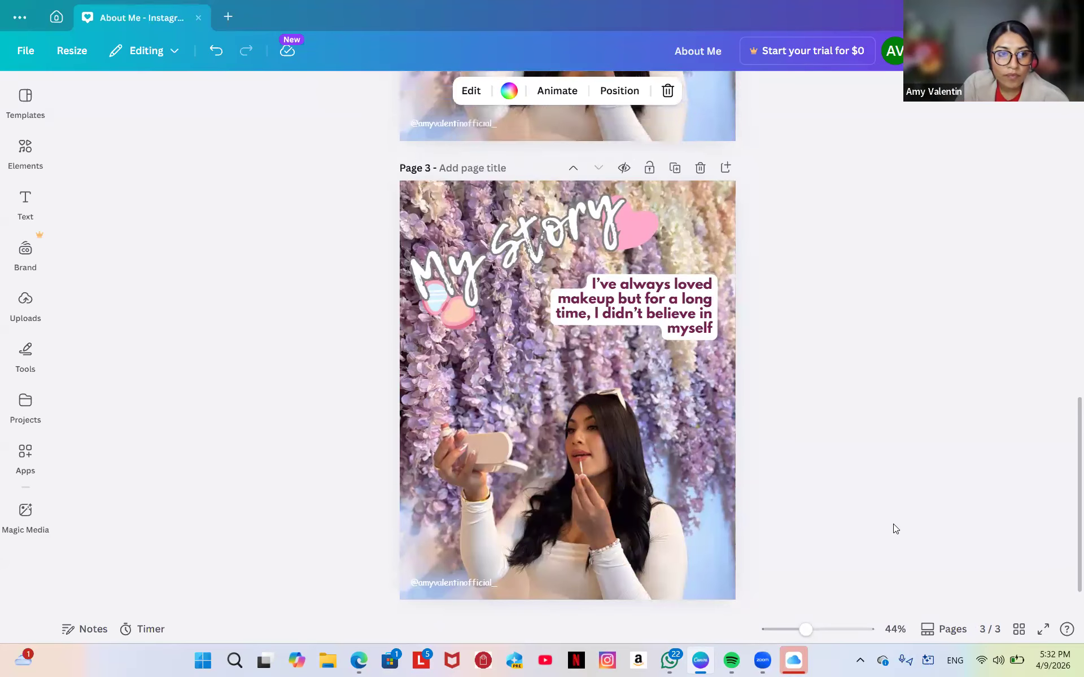
scroll(893, 524, "down", 5)
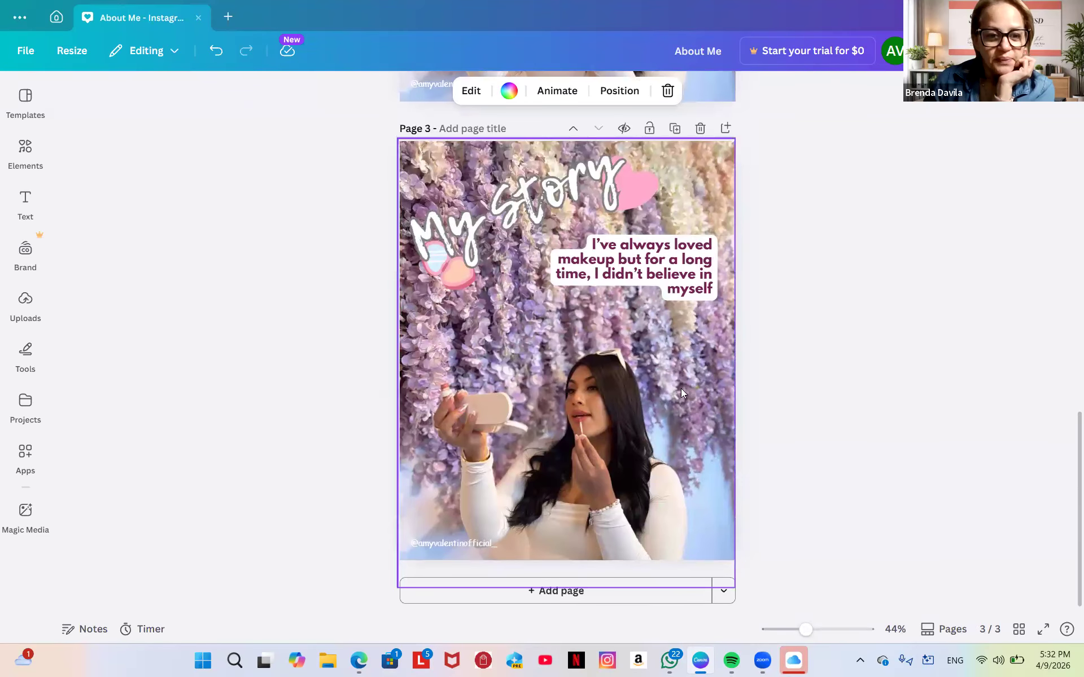
scroll(642, 492, "up", 5)
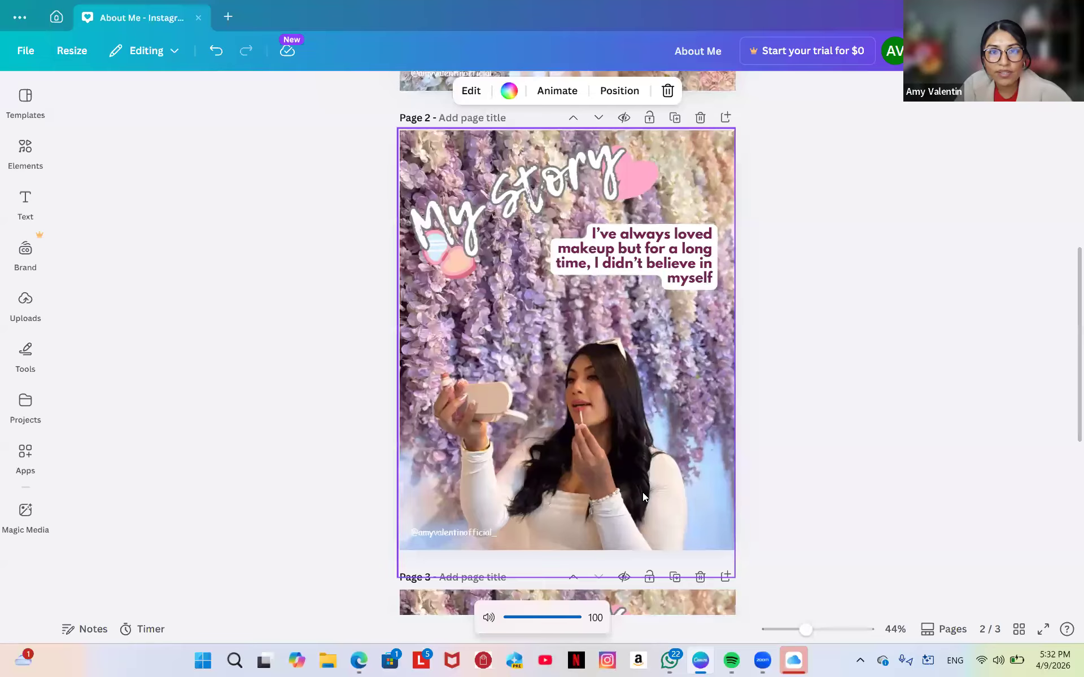
scroll(642, 497, "down", 2)
scroll(642, 497, "up", 8)
scroll(642, 492, "down", 12)
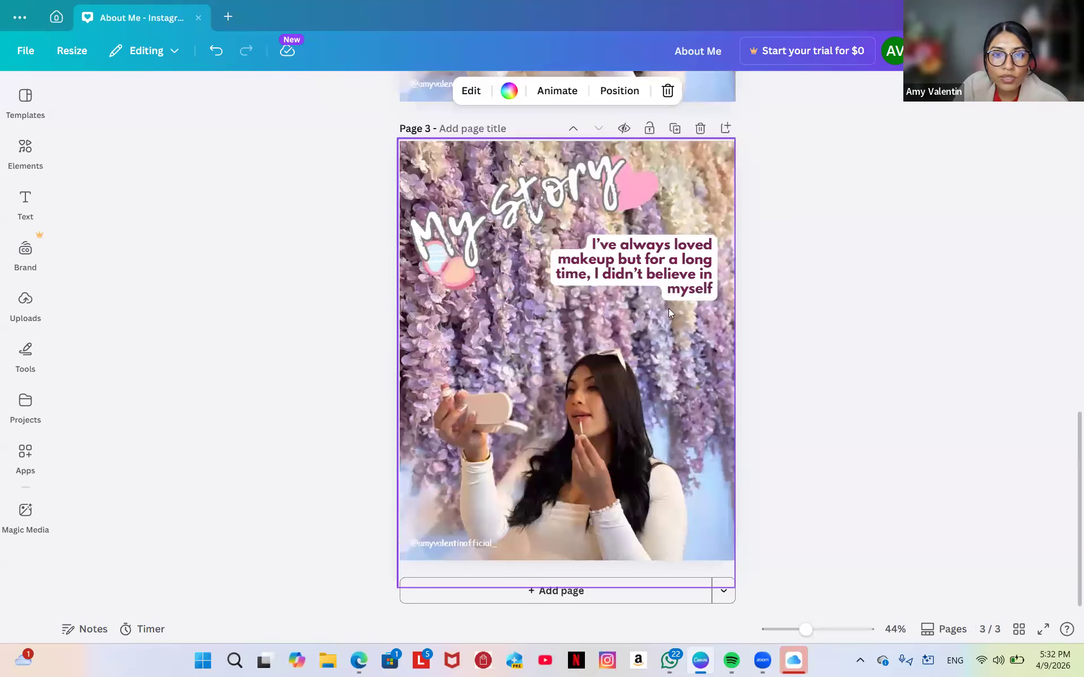
Delete the makeup sticker beside the page 3 title.
left_click(600, 435)
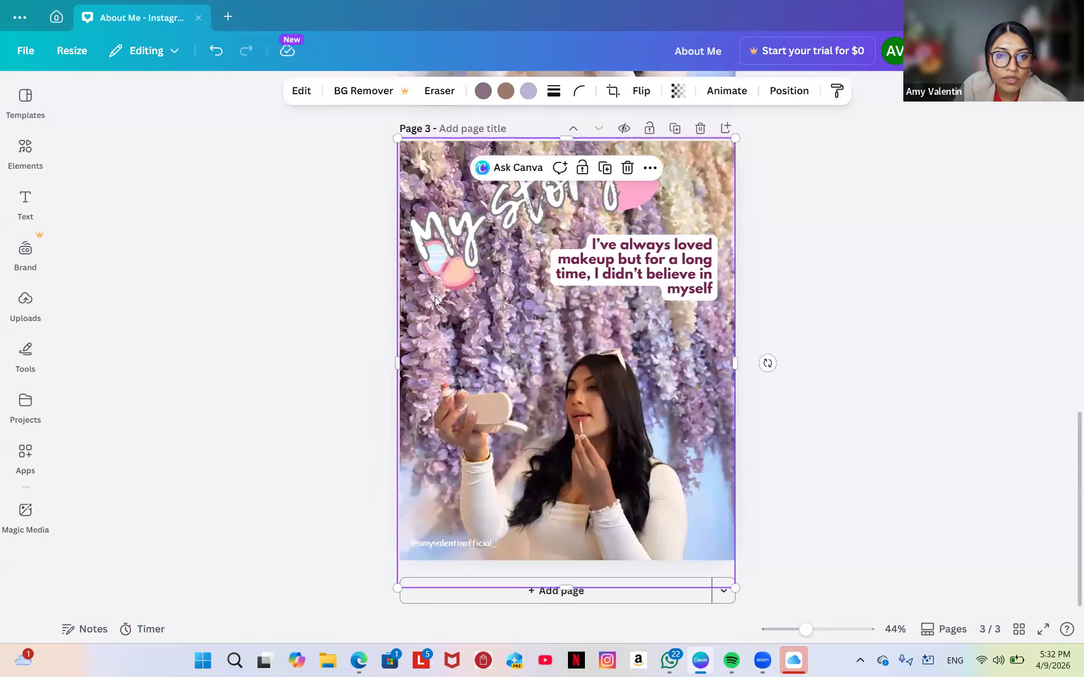
left_click(456, 281)
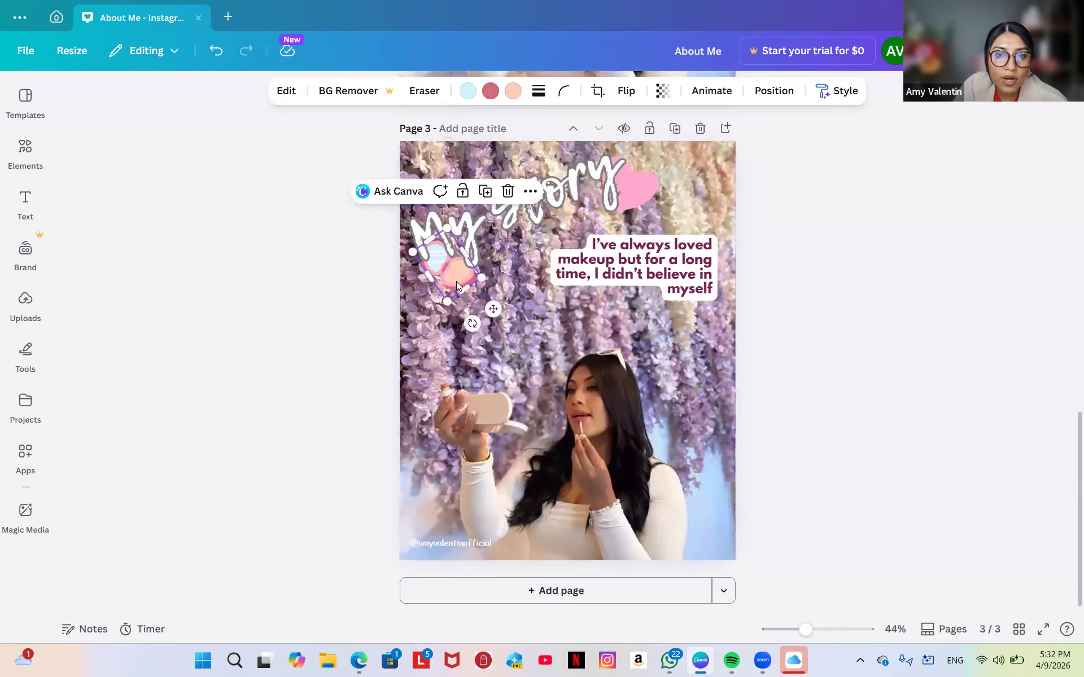
left_click(507, 192)
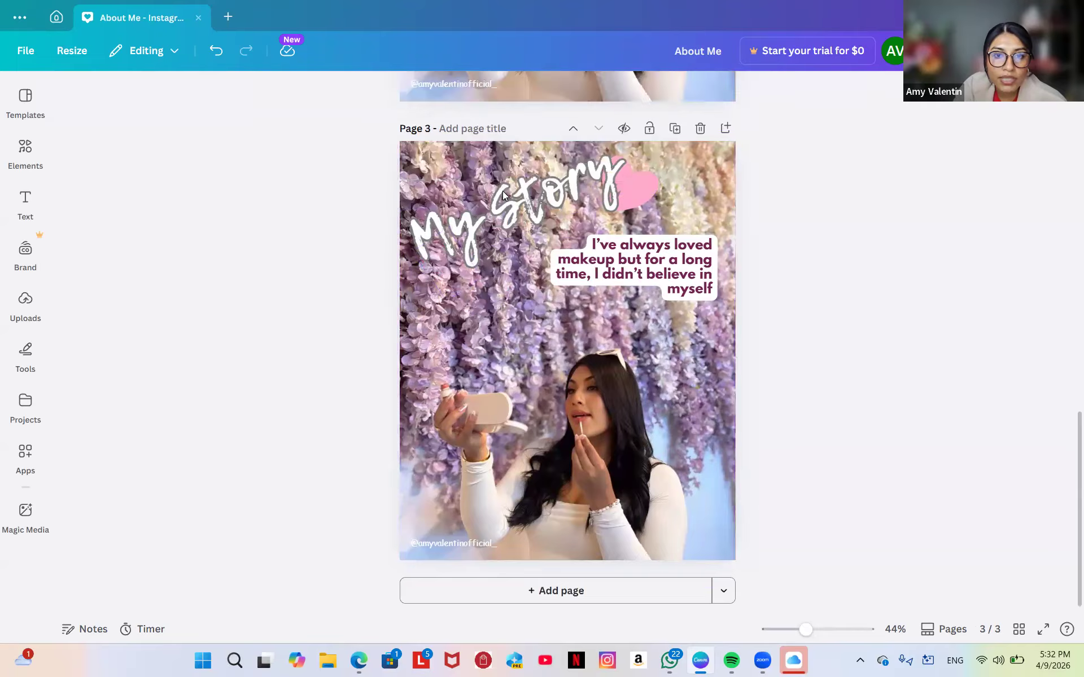
Move the pink heart to the lower left, and place a copy below the caption.
left_click(647, 188)
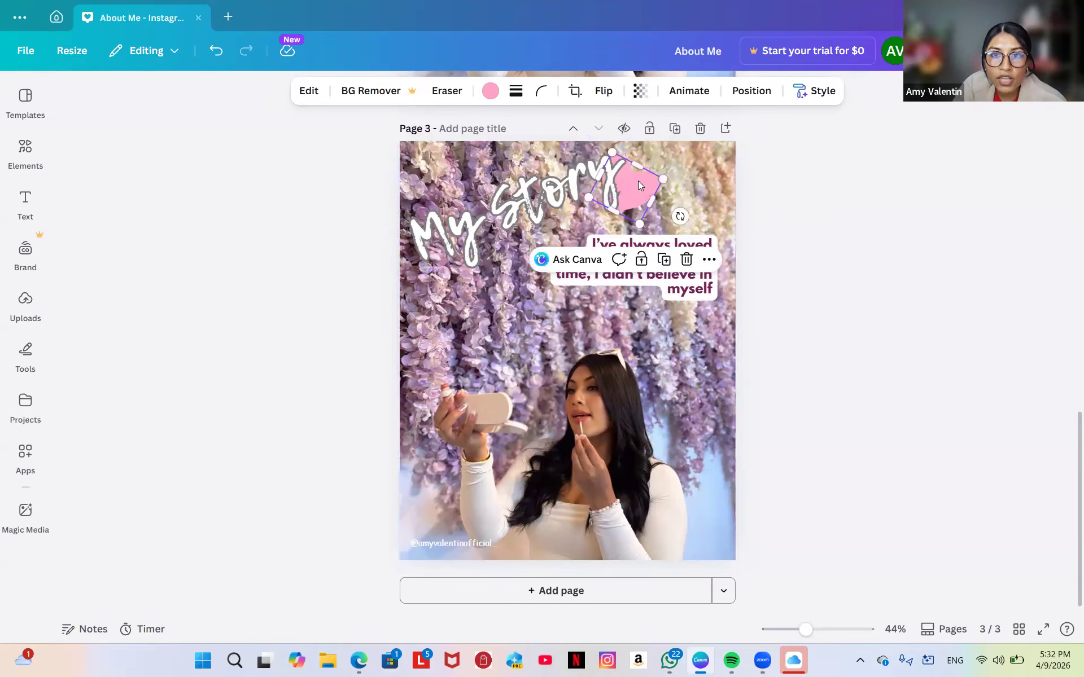
left_click_drag(638, 180, 464, 330)
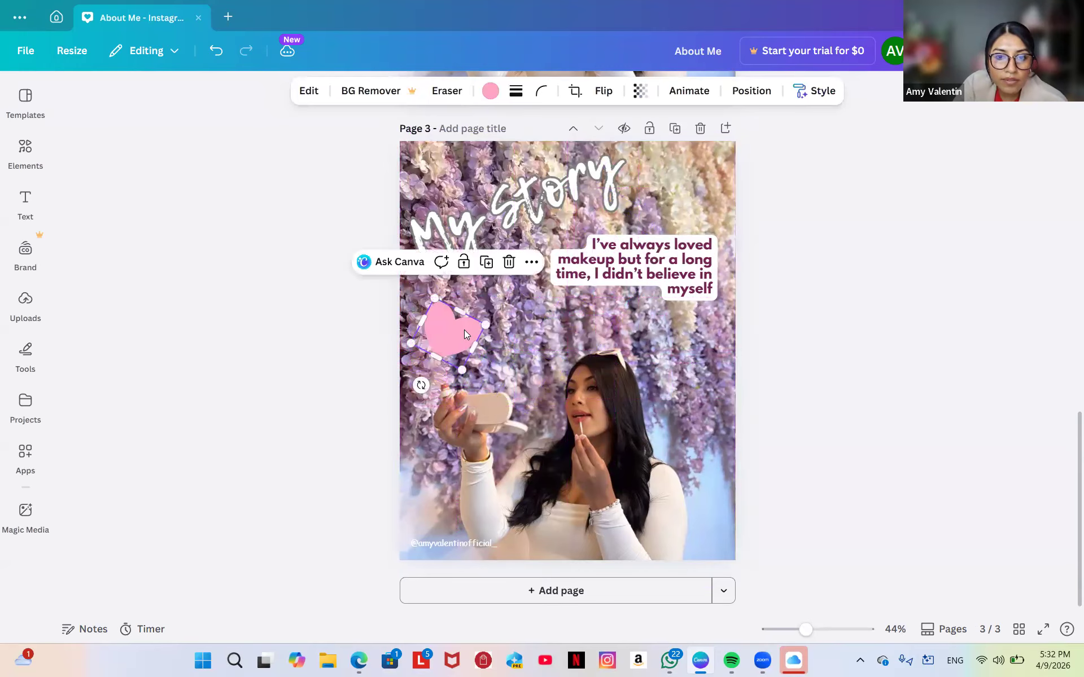
left_click(486, 263)
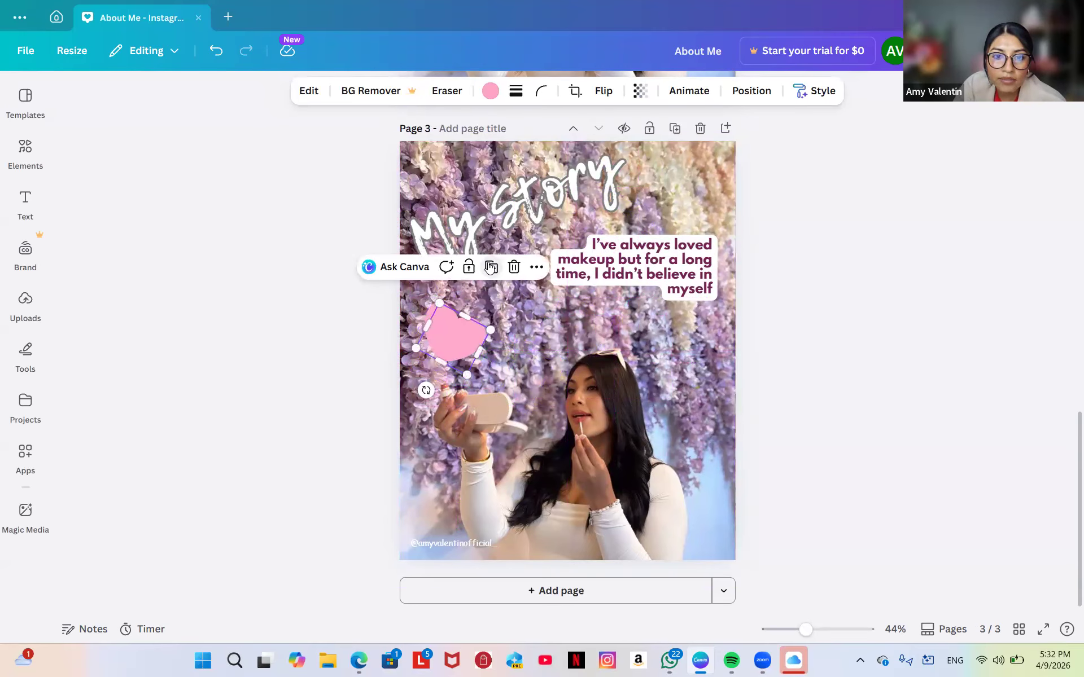
left_click_drag(443, 329, 646, 316)
Add a third heart over the title, tilted -19° and enlarged to 200×178.
left_click(702, 260)
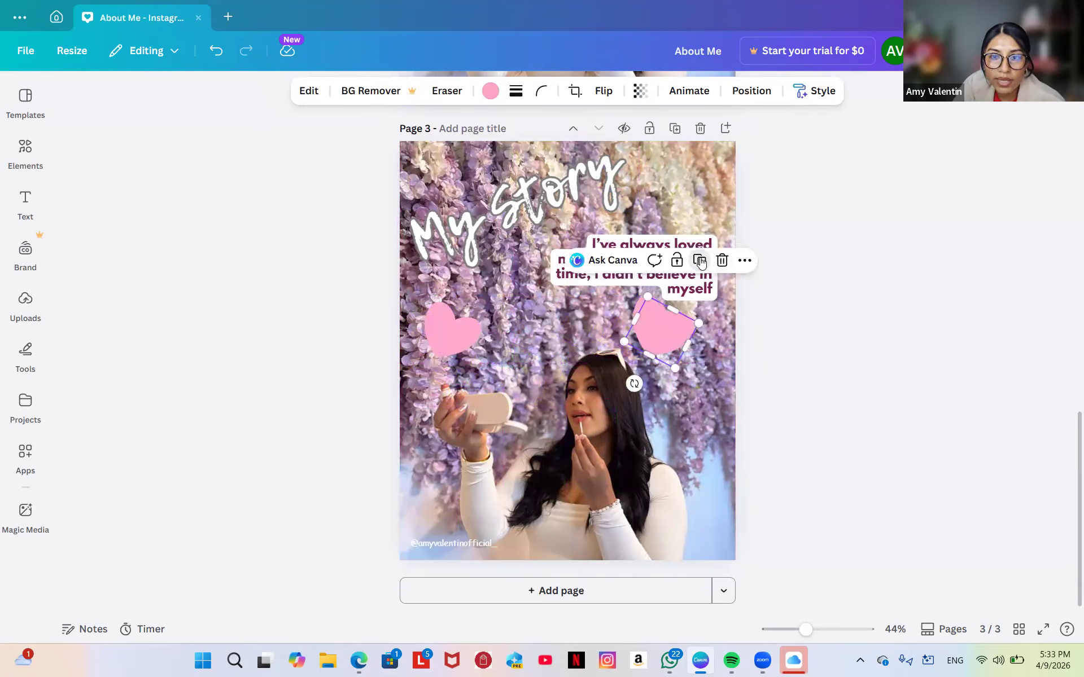
left_click_drag(658, 336, 475, 202)
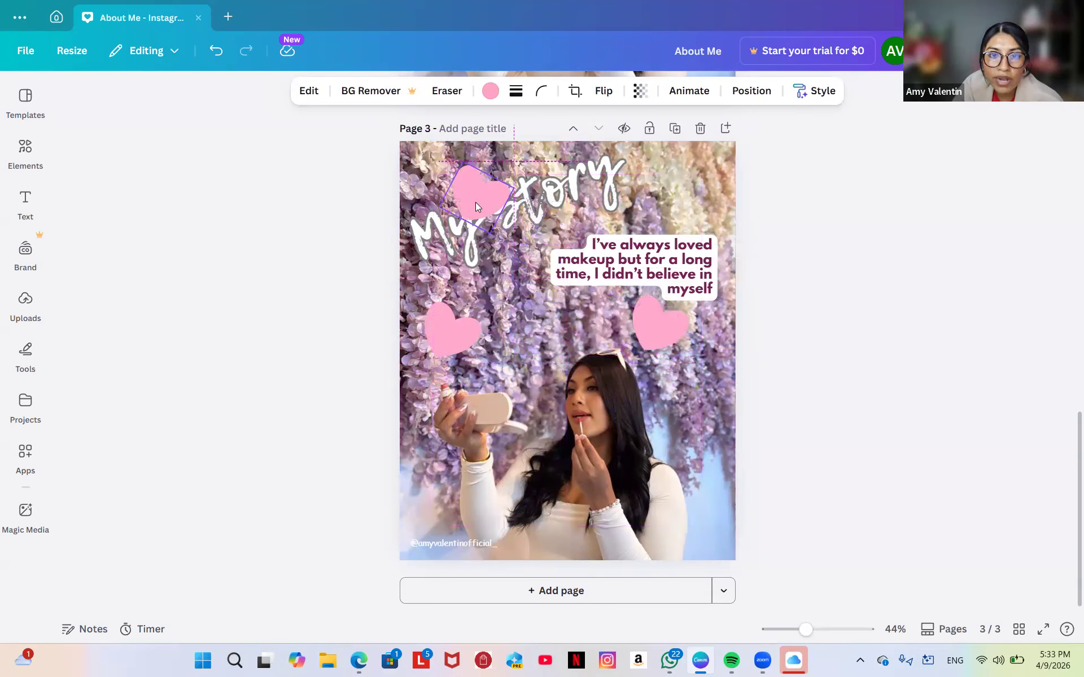
left_click_drag(448, 247, 526, 280)
mouse_move(489, 162)
left_mouse_down()
mouse_move(495, 130)
mouse_move(489, 155)
left_mouse_up()
left_click(494, 93)
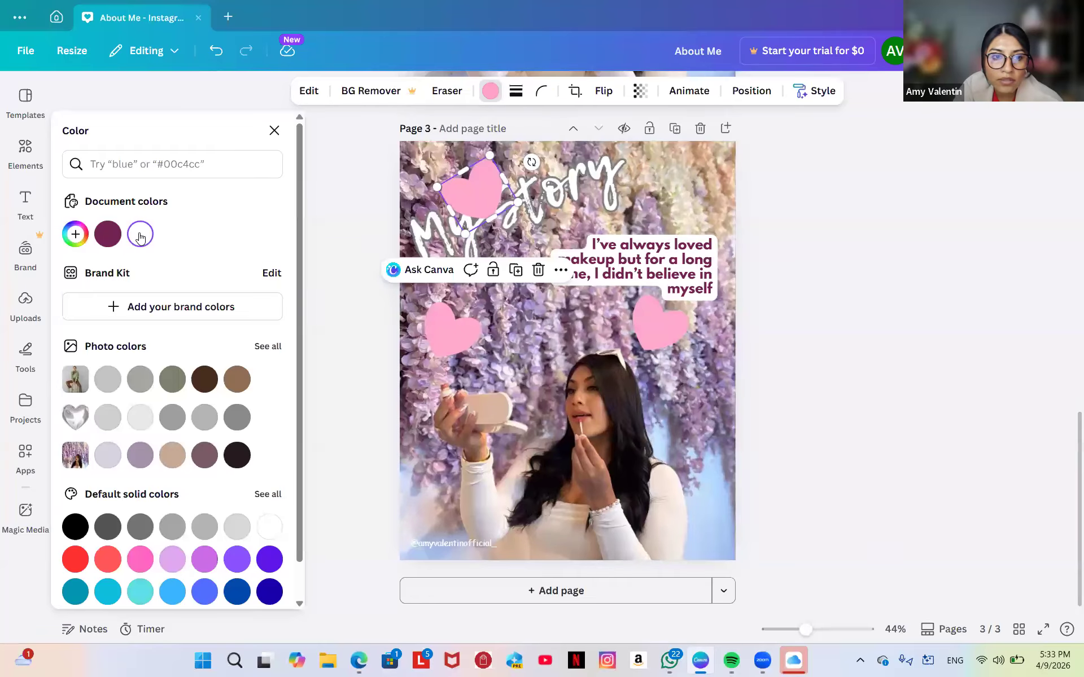
Recolour the title heart light lavender and delete the lower-left pink heart.
left_click(140, 235)
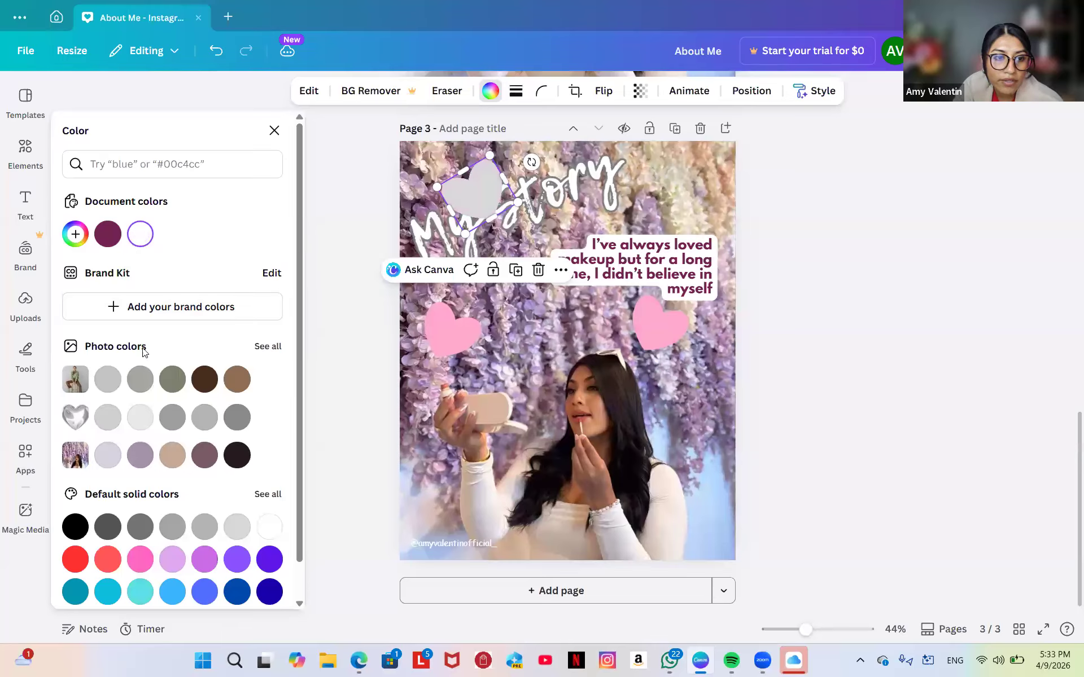
left_click(163, 569)
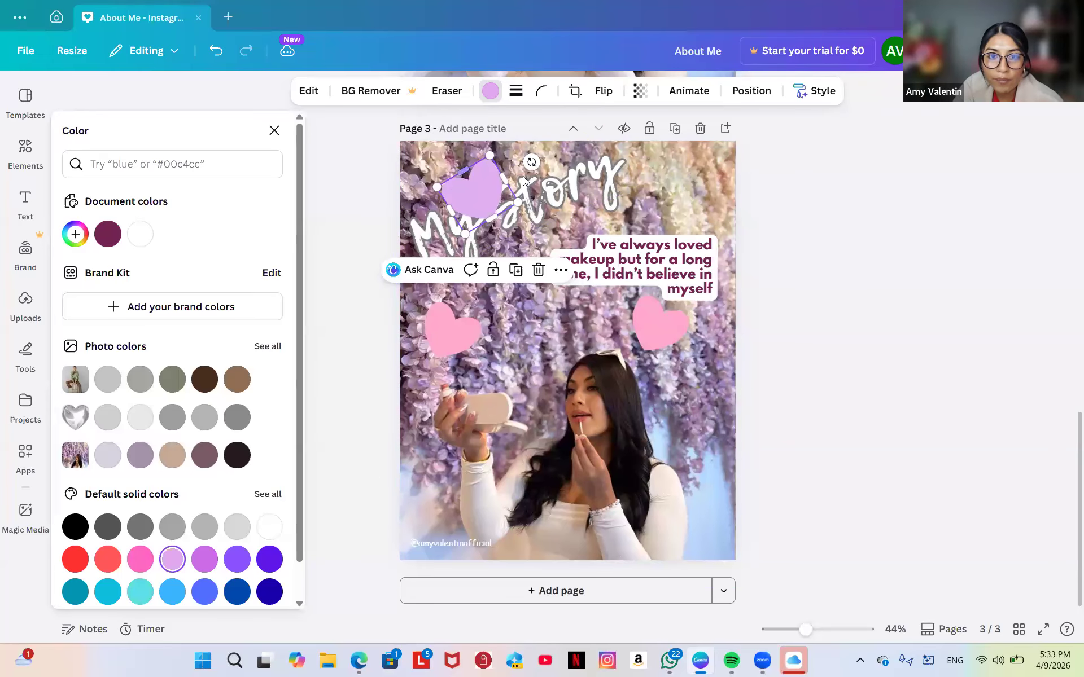
left_click(453, 338)
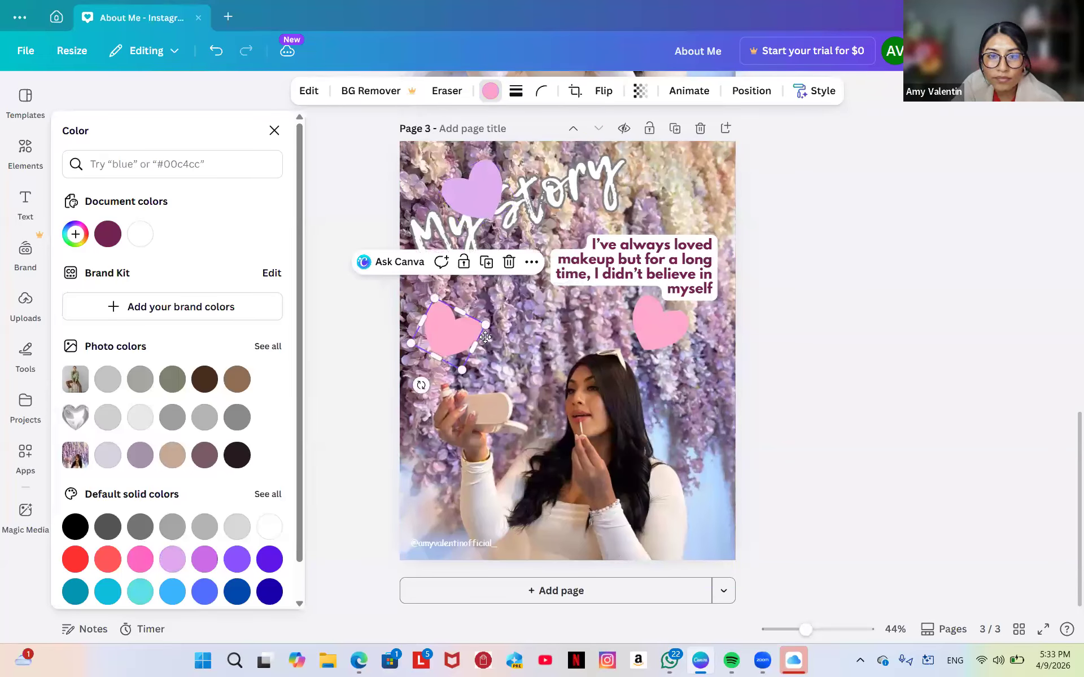
left_click_drag(456, 339, 469, 332)
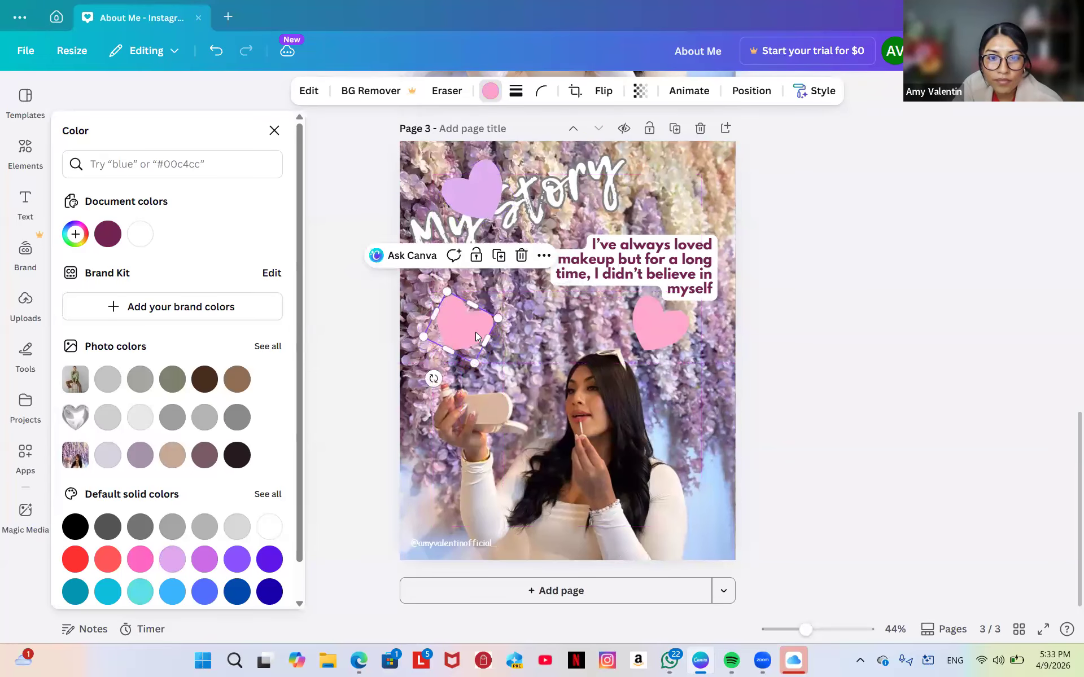
left_click(521, 255)
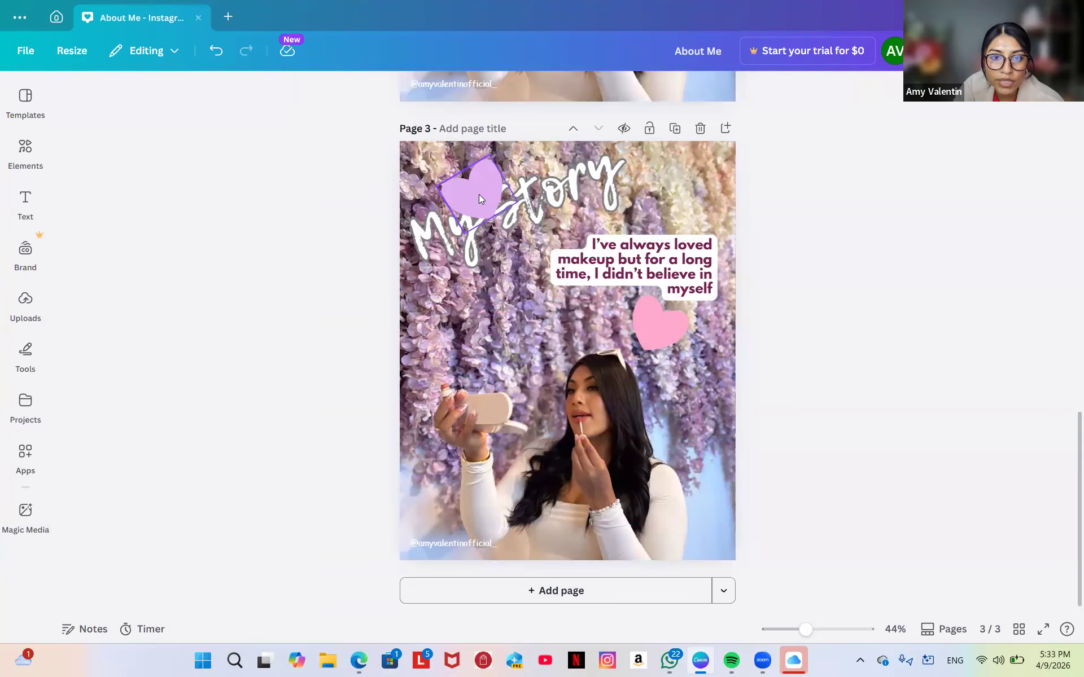
Delete the lavender title heart and the last pink heart on the right.
left_click(479, 195)
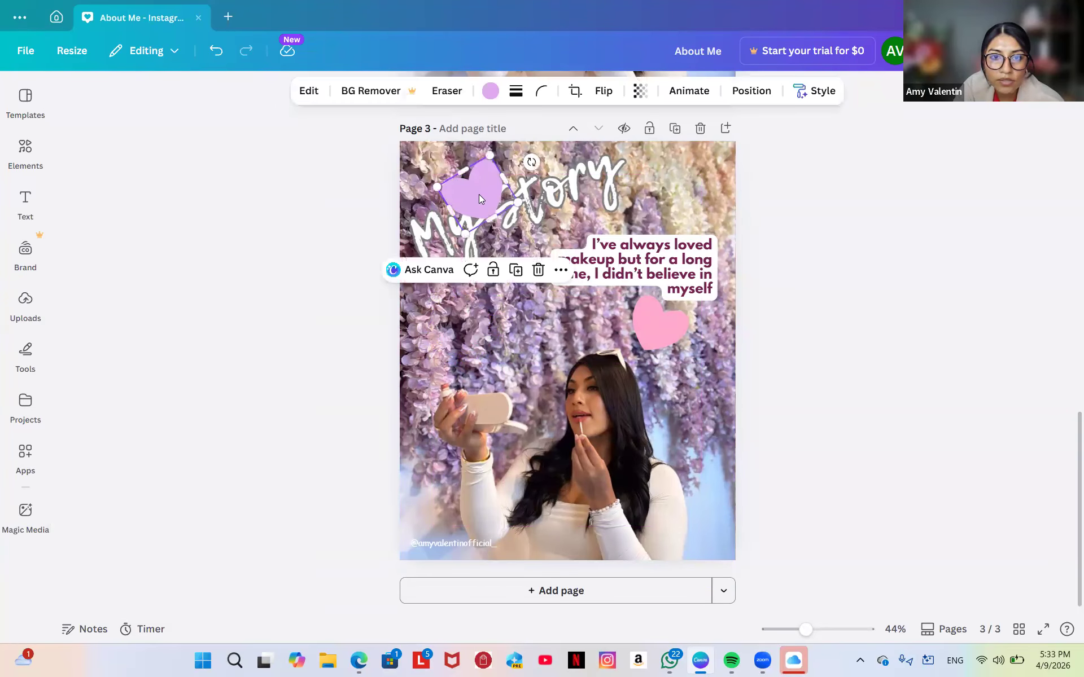
left_click(538, 275)
left_click(649, 332)
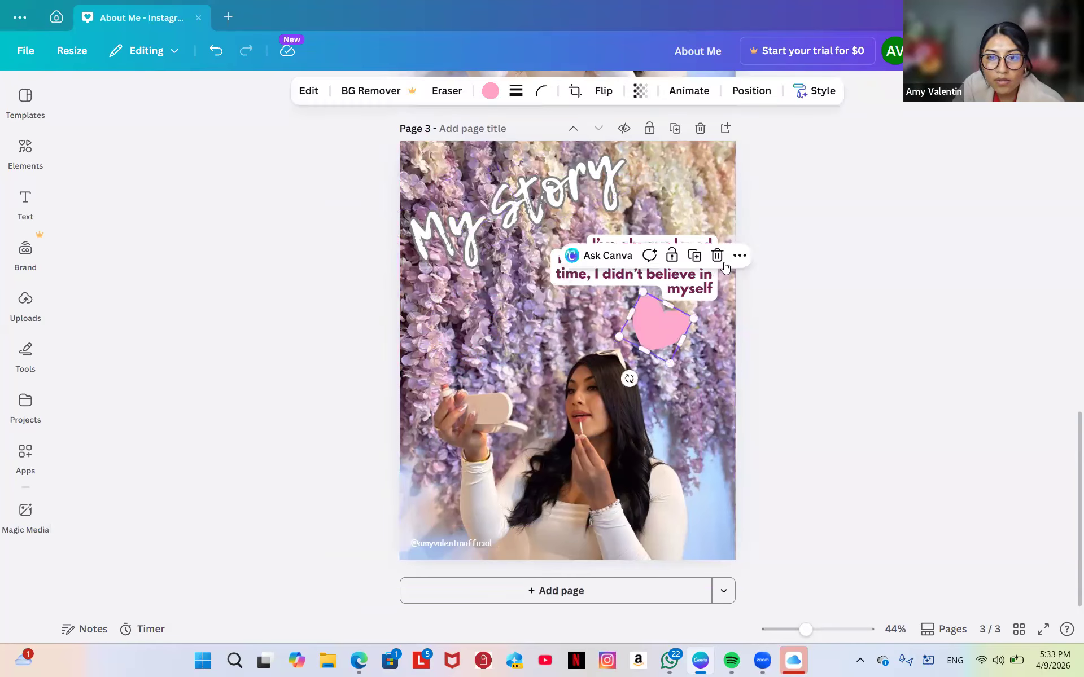
left_click(718, 255)
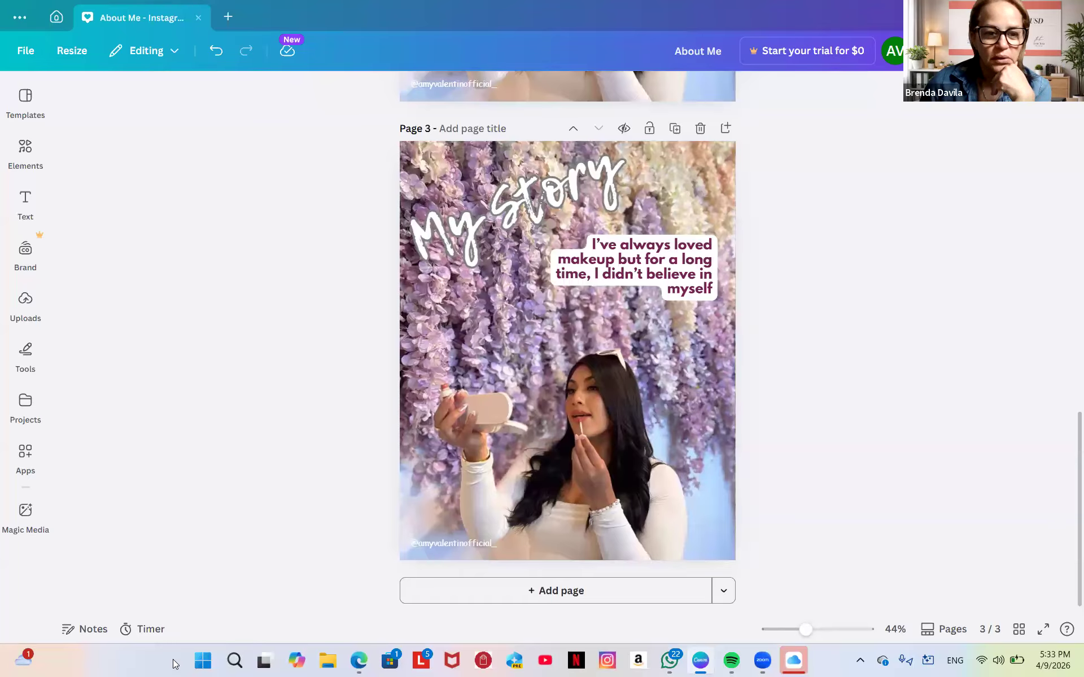
key("XF86AudioRaiseVolume")
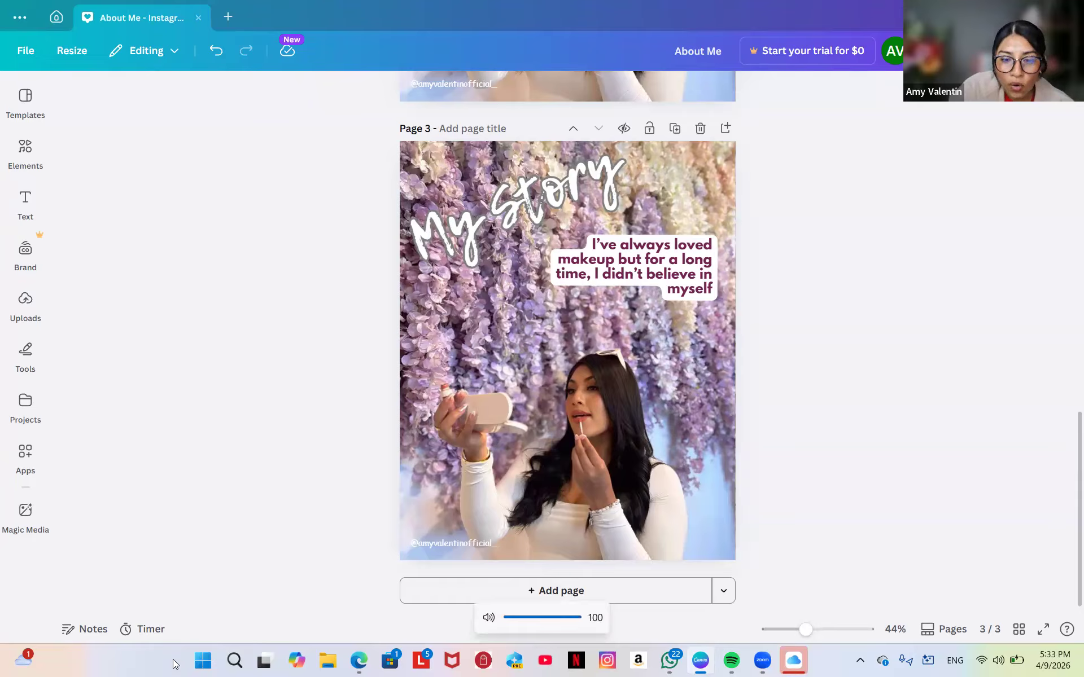
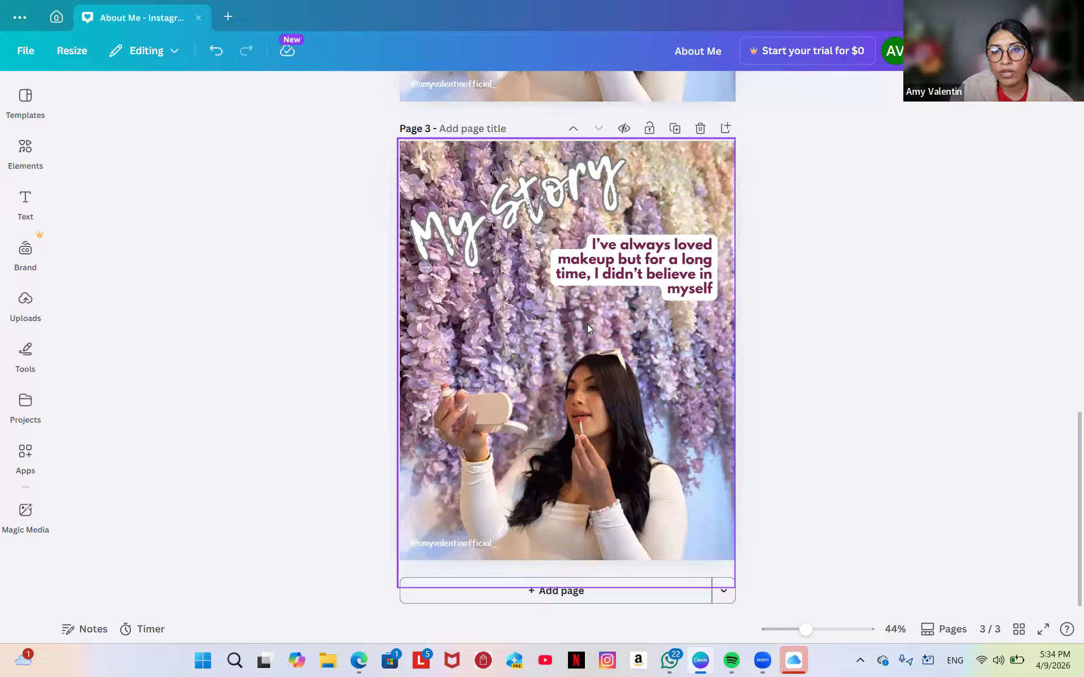
Nudge the page 3 flower-backdrop photo down and right, then show the recently used graphics.
left_click(681, 312)
left_click_drag(680, 279, 684, 308)
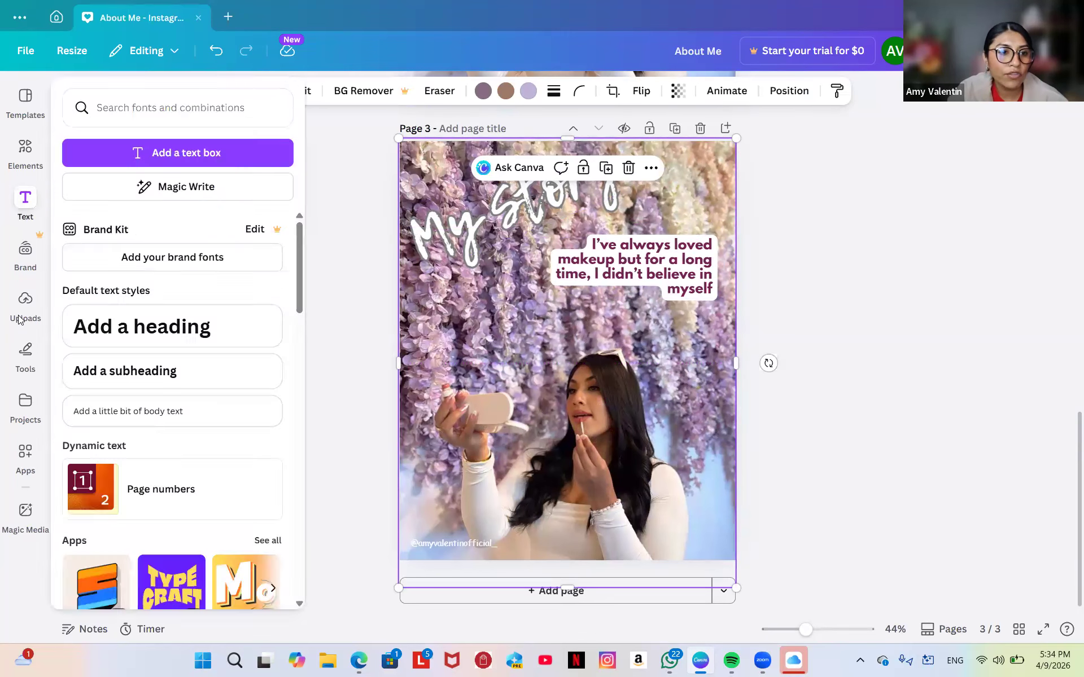
left_click(32, 261)
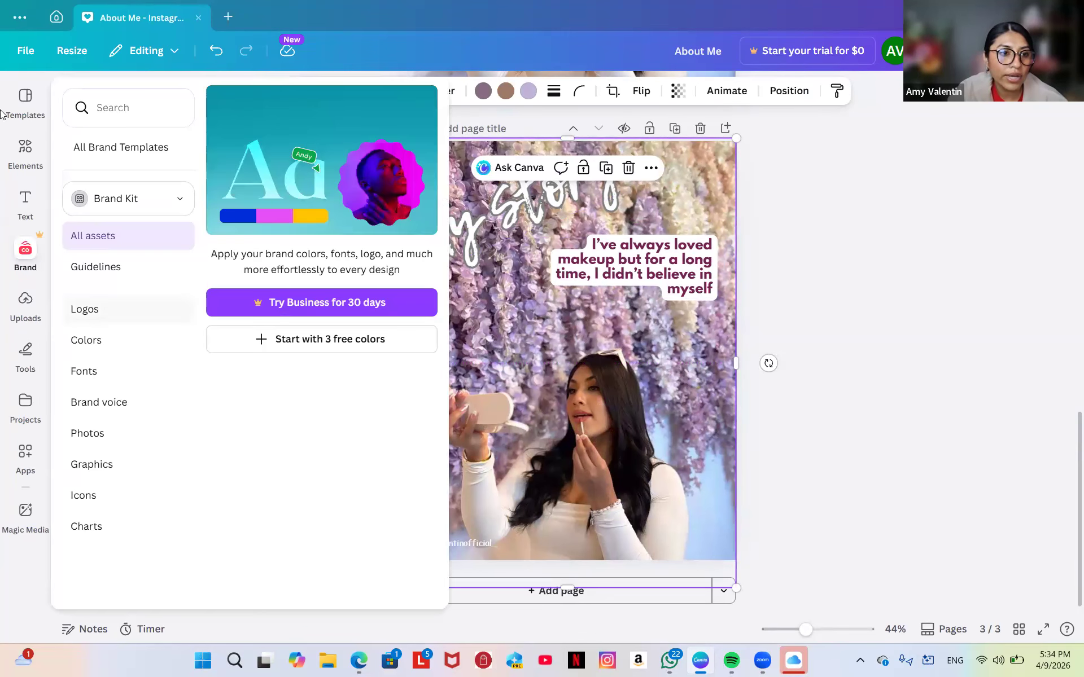
left_click(24, 157)
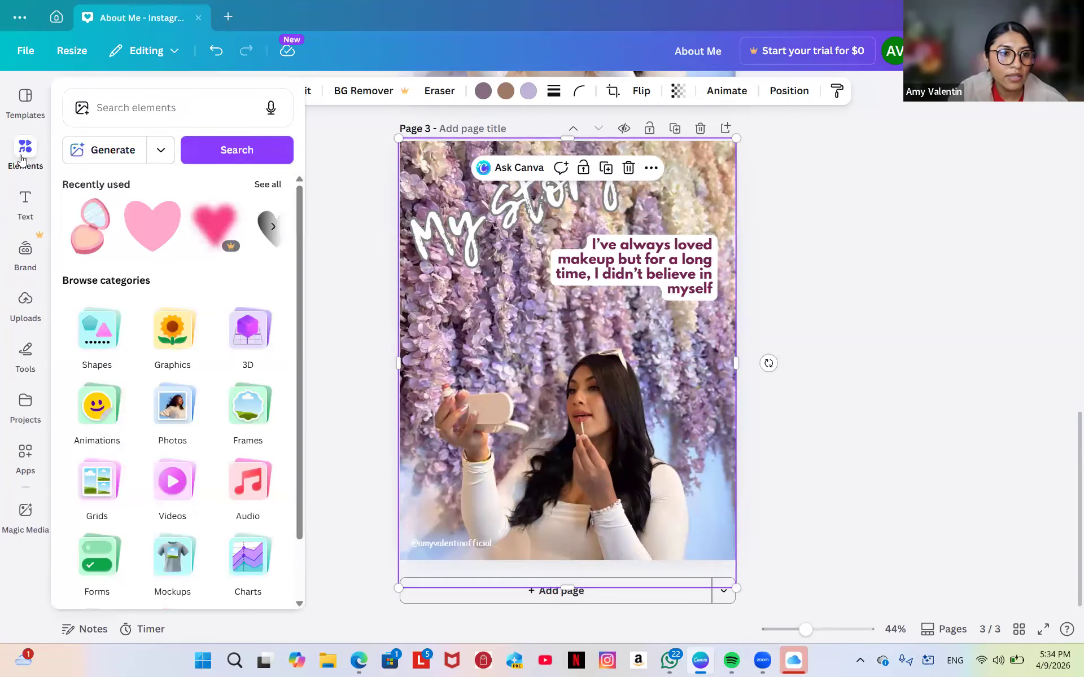
Add the pink heart from Recently used and place it just right of 'Story'.
left_click(158, 231)
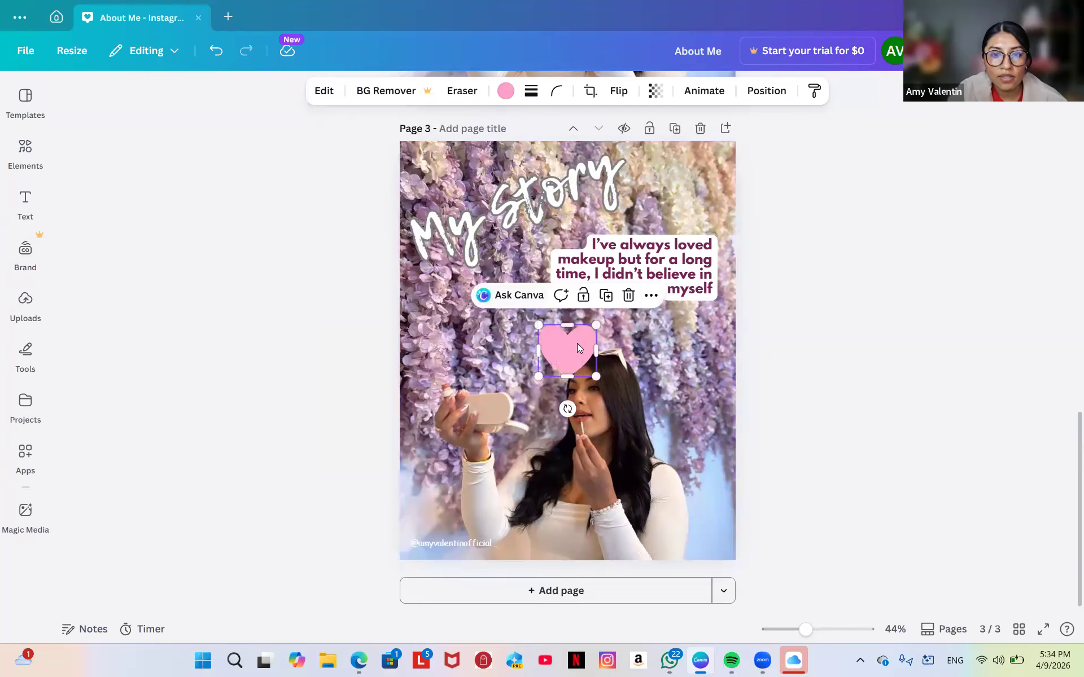
left_click_drag(577, 345, 617, 192)
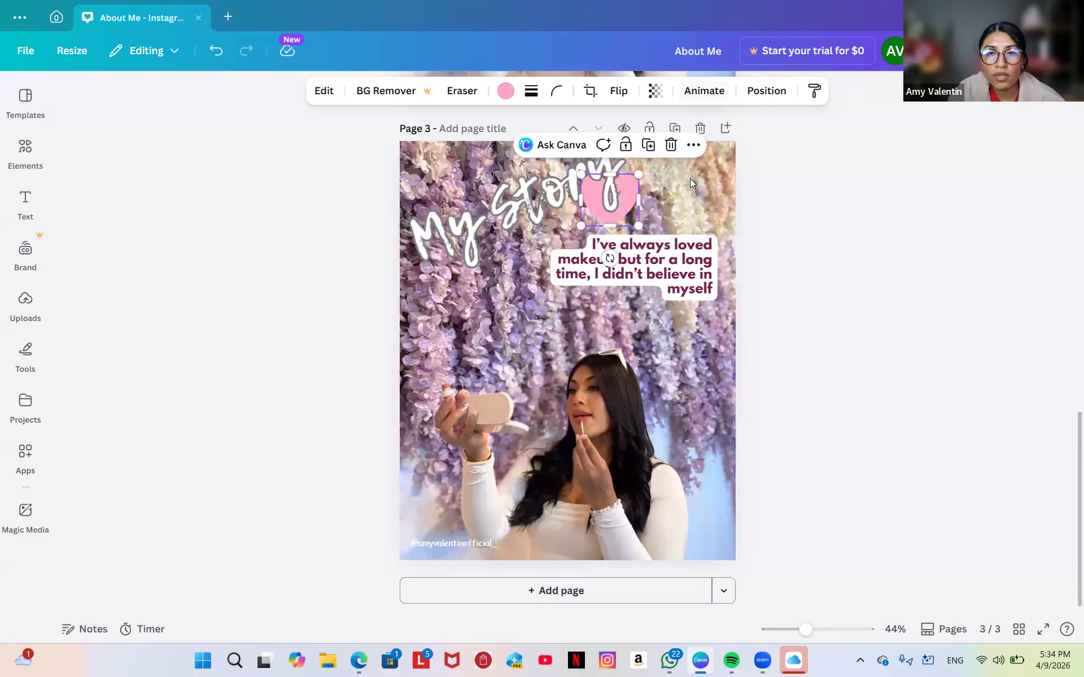
left_click_drag(639, 225, 649, 220)
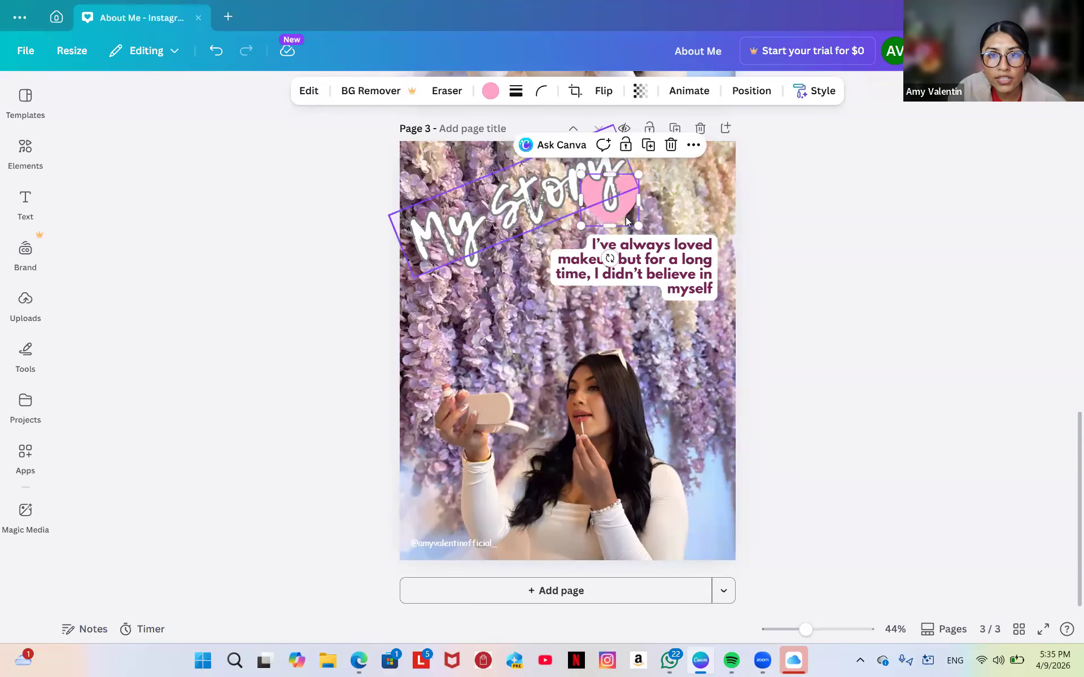
left_click_drag(627, 223, 660, 211)
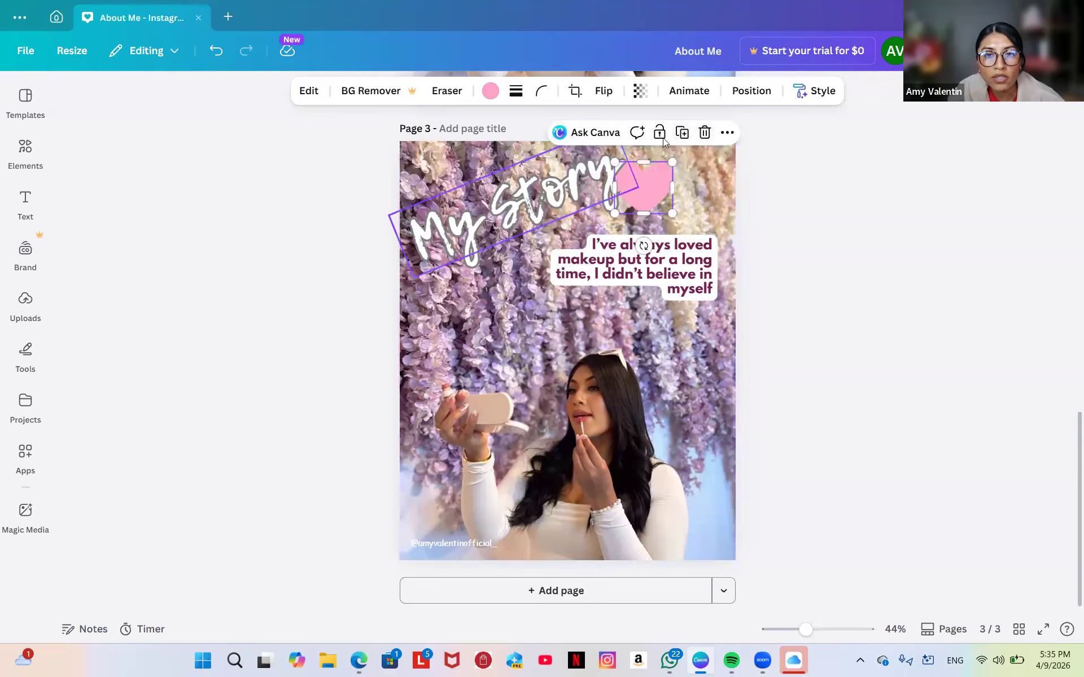
Reselect the pink heart, leave crop mode, and bring up its Position settings.
left_click(727, 132)
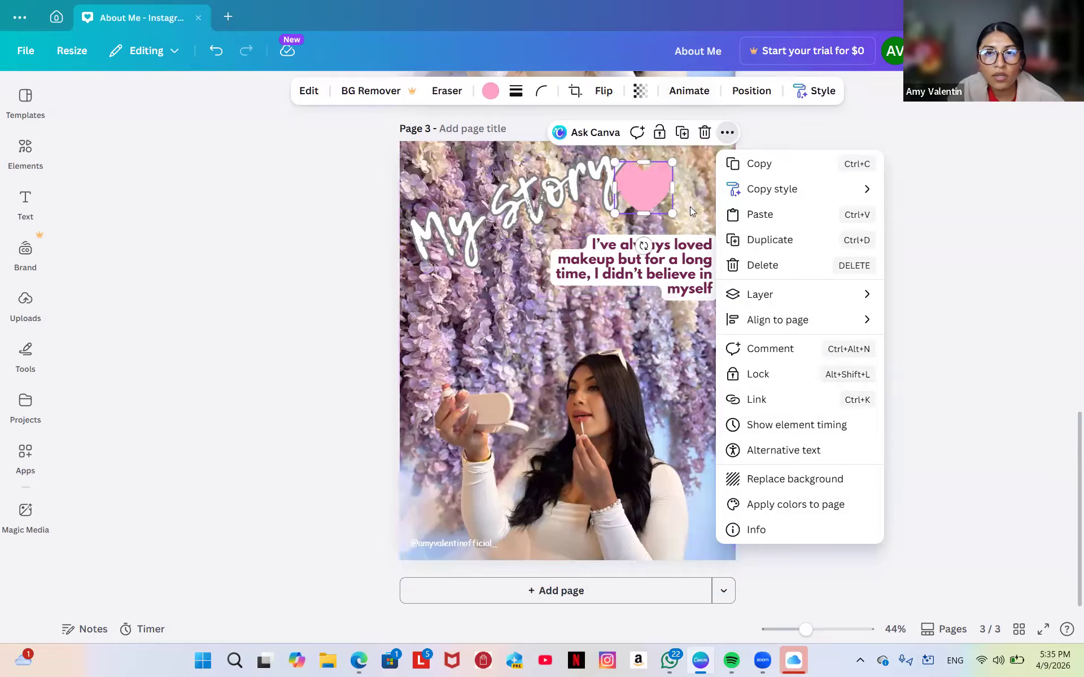
left_click(772, 102)
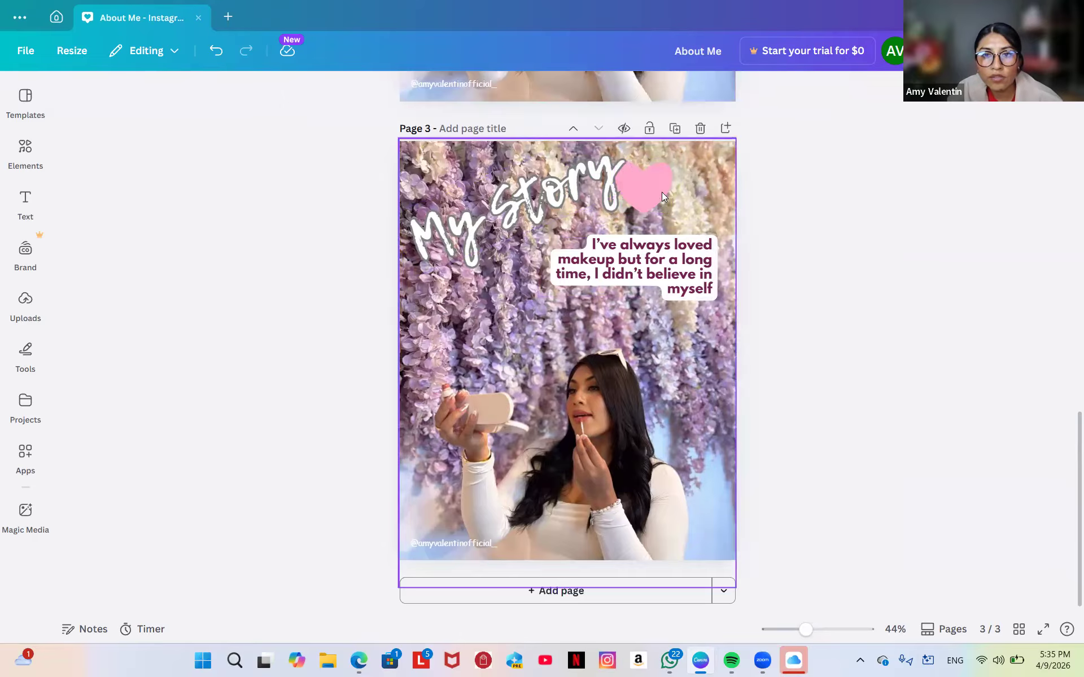
double_click(641, 202)
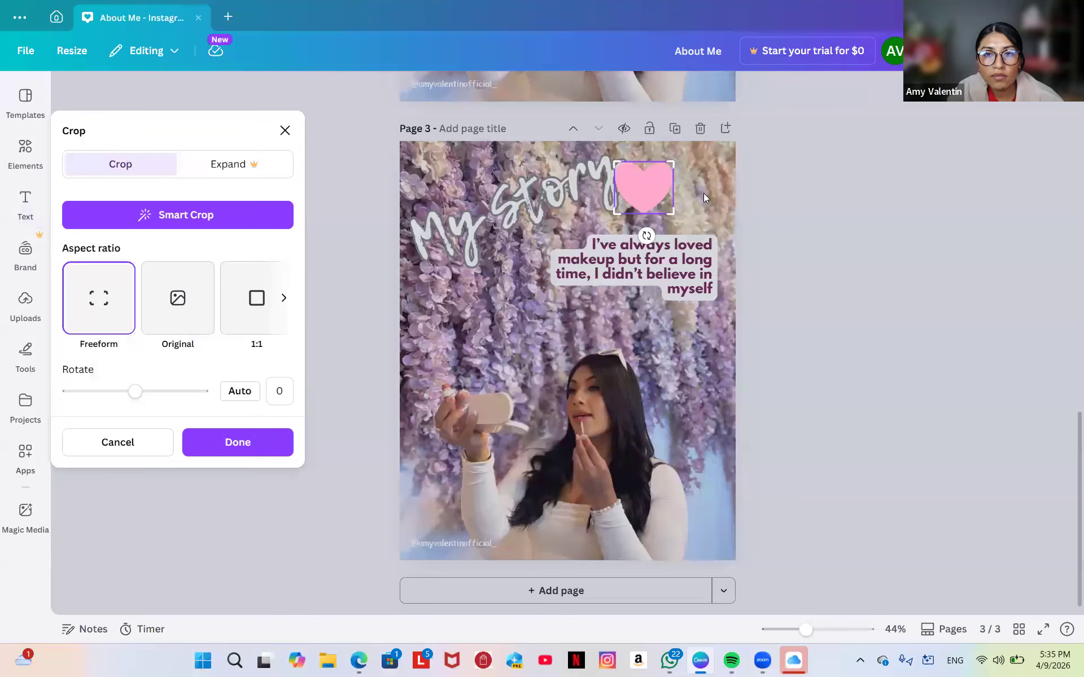
left_click(740, 190)
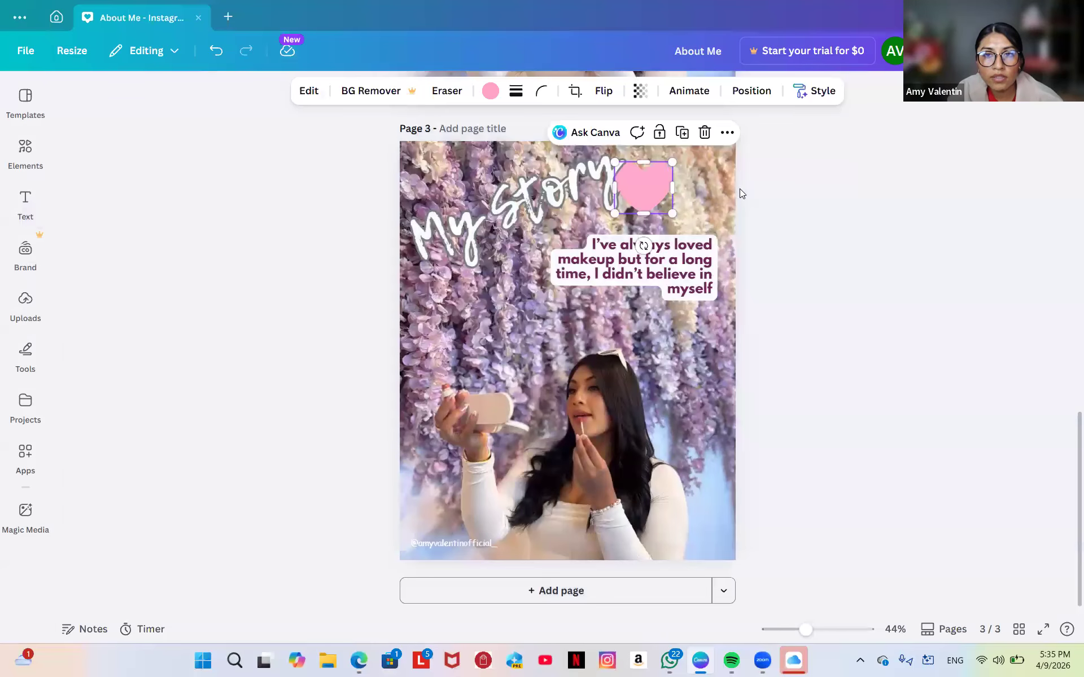
left_click(762, 92)
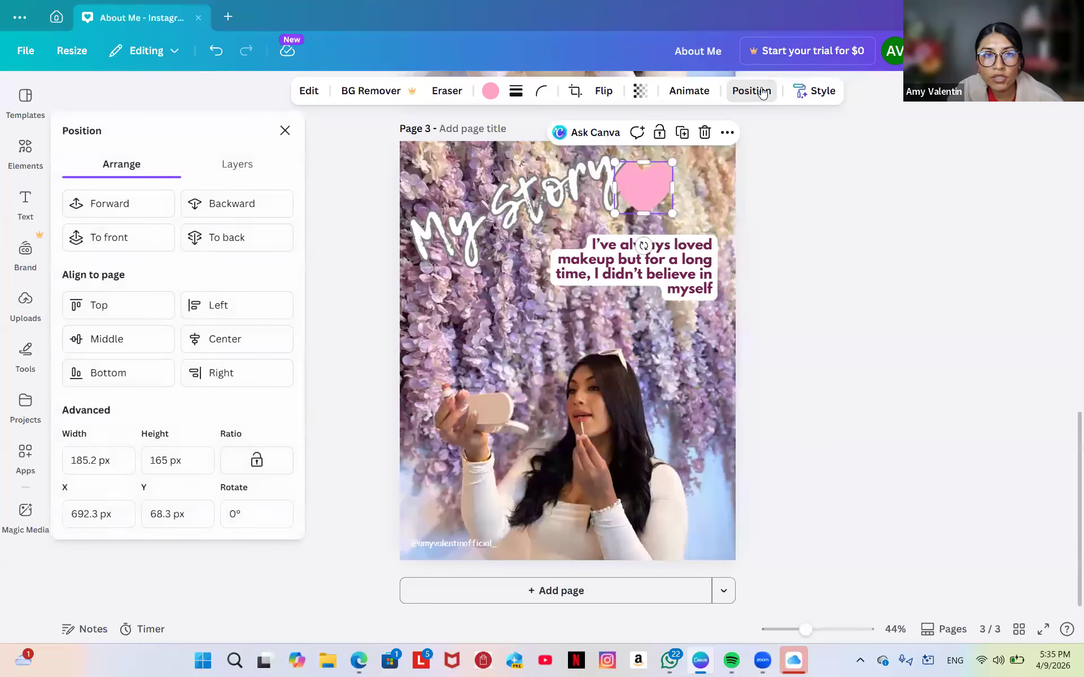
Bring the heart to front, try it behind the photo, undo, and set it above the caption.
left_click(120, 237)
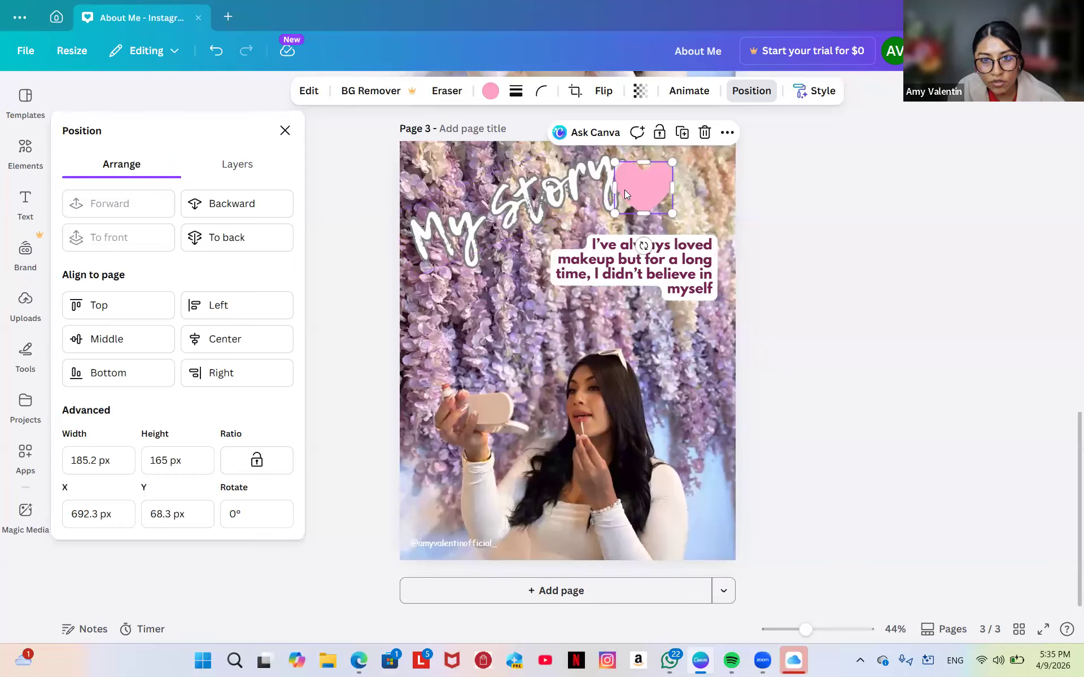
mouse_move(624, 189)
left_mouse_down()
mouse_move(583, 254)
mouse_move(606, 199)
left_mouse_up()
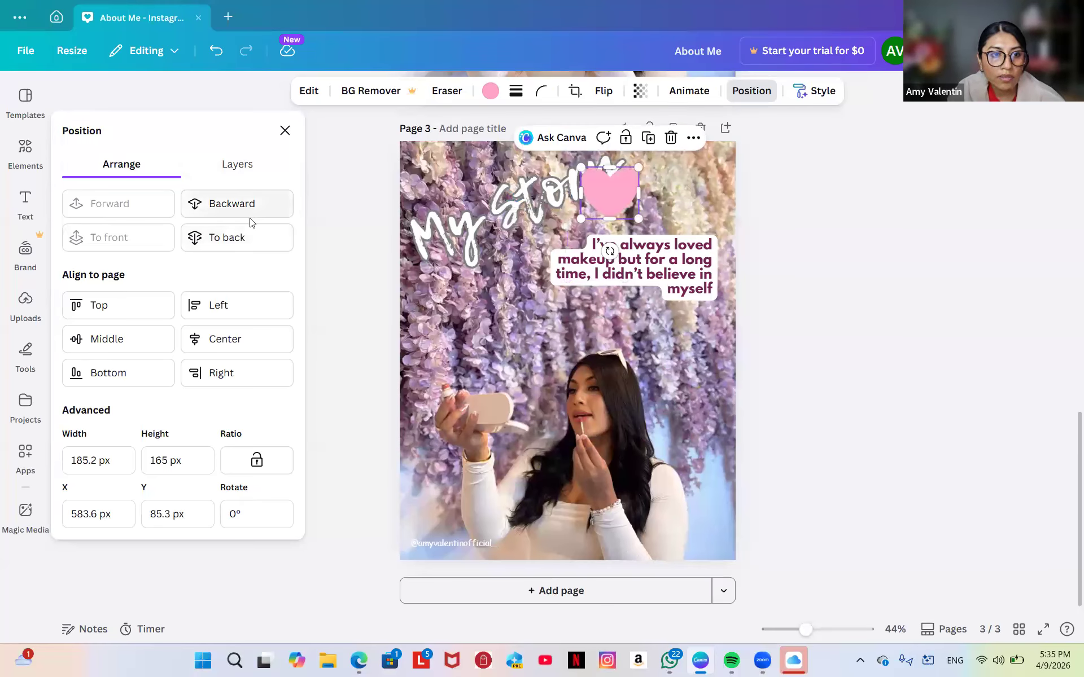
left_click(240, 236)
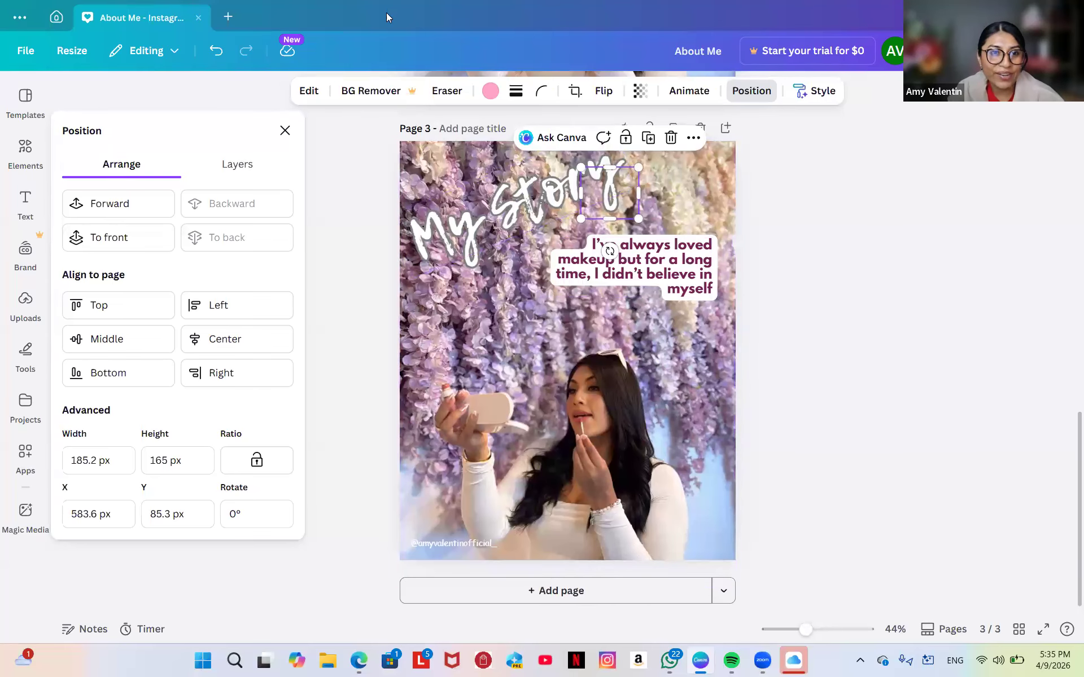
left_click(216, 50)
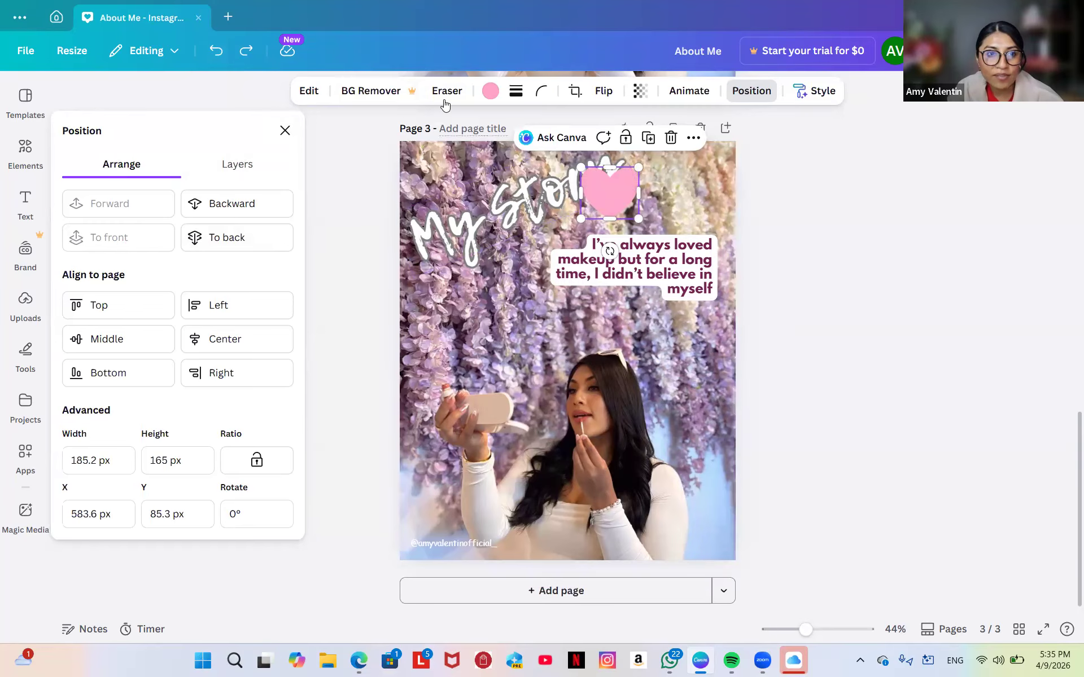
left_click(217, 52)
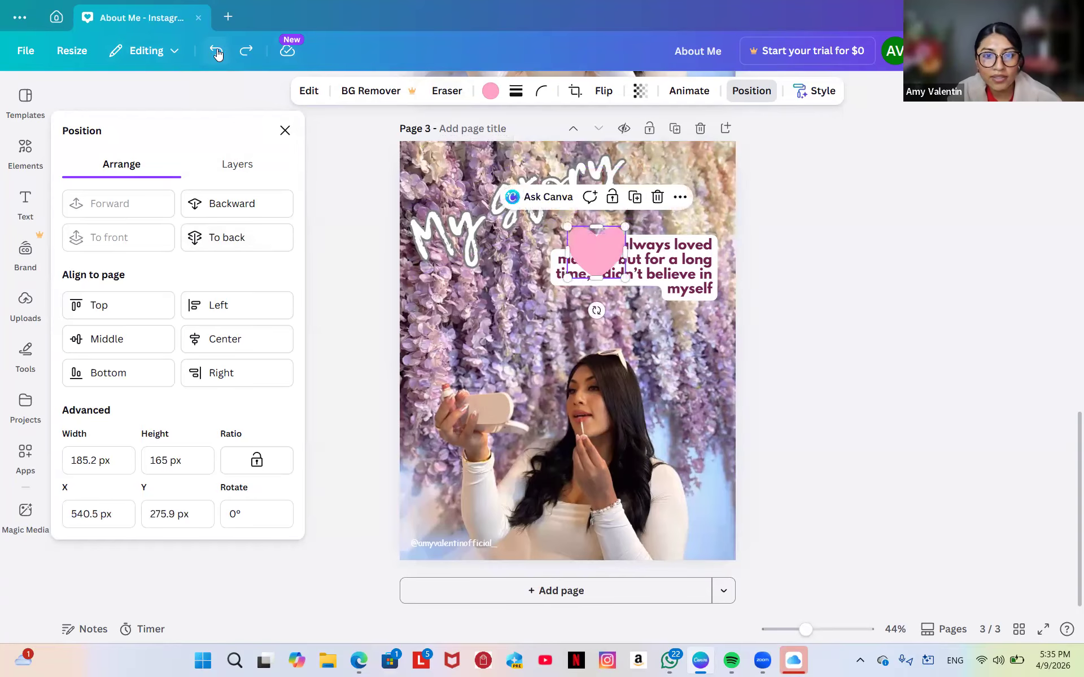
left_click_drag(593, 252, 624, 199)
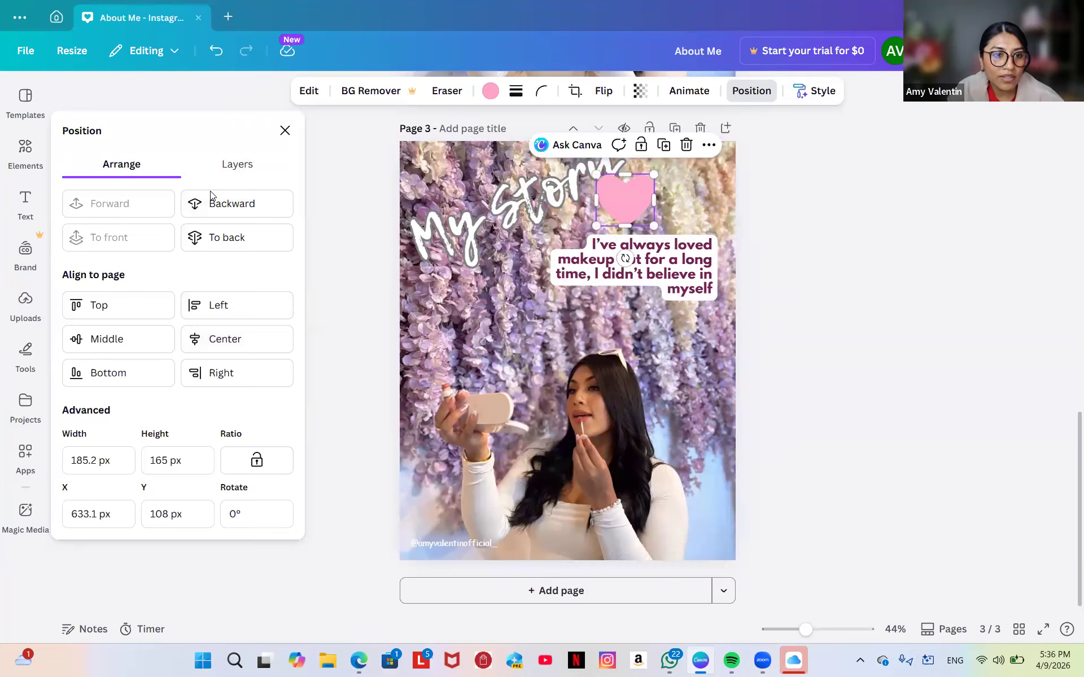
Try several layer orders for the heart, ending at front, and centre it horizontally.
left_click(210, 249)
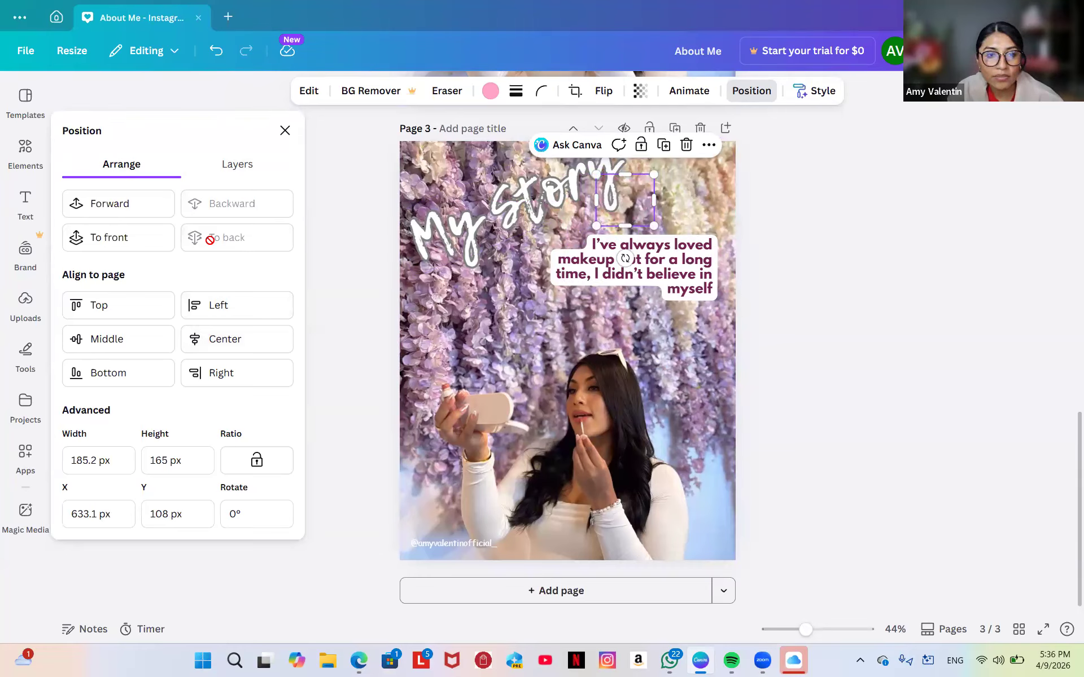
left_click(127, 218)
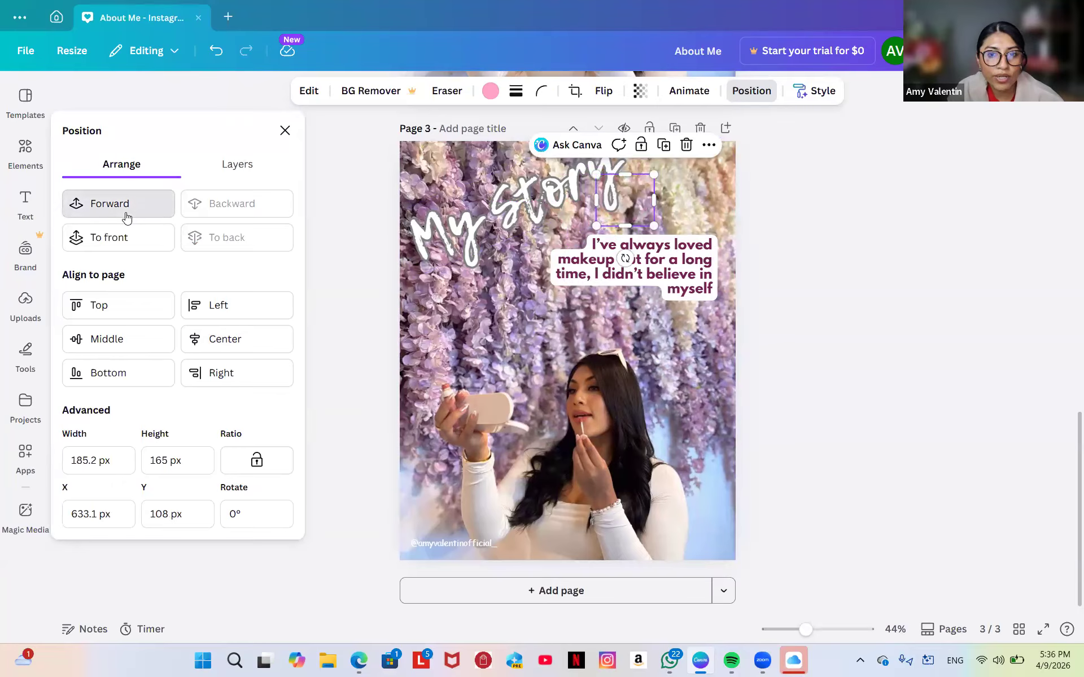
left_click(126, 215)
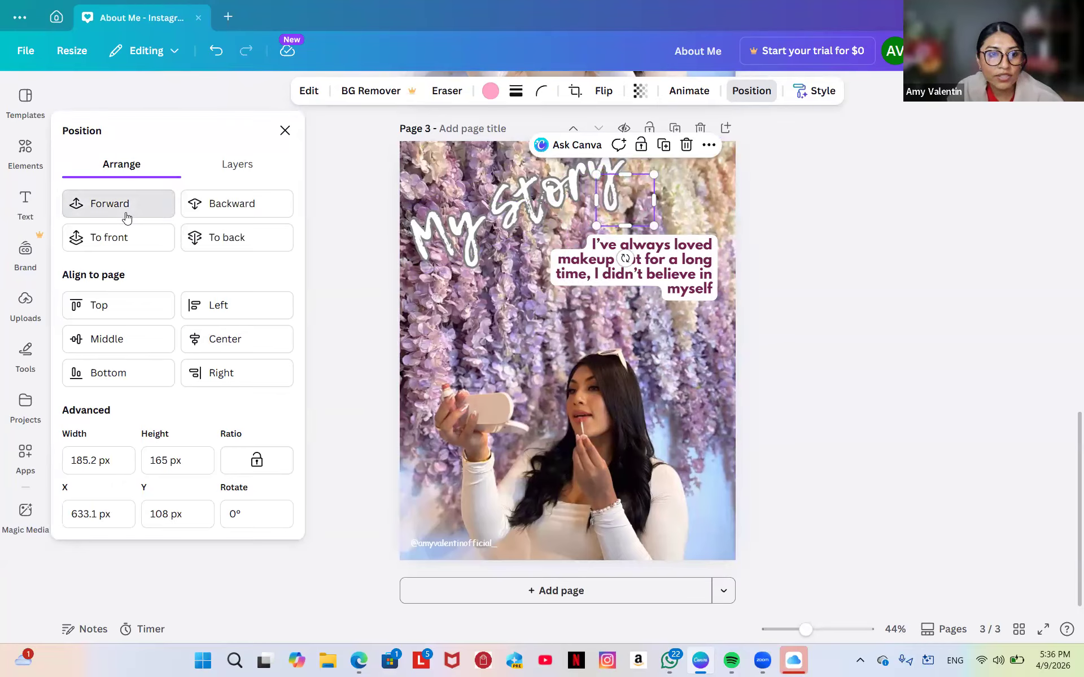
left_click(118, 237)
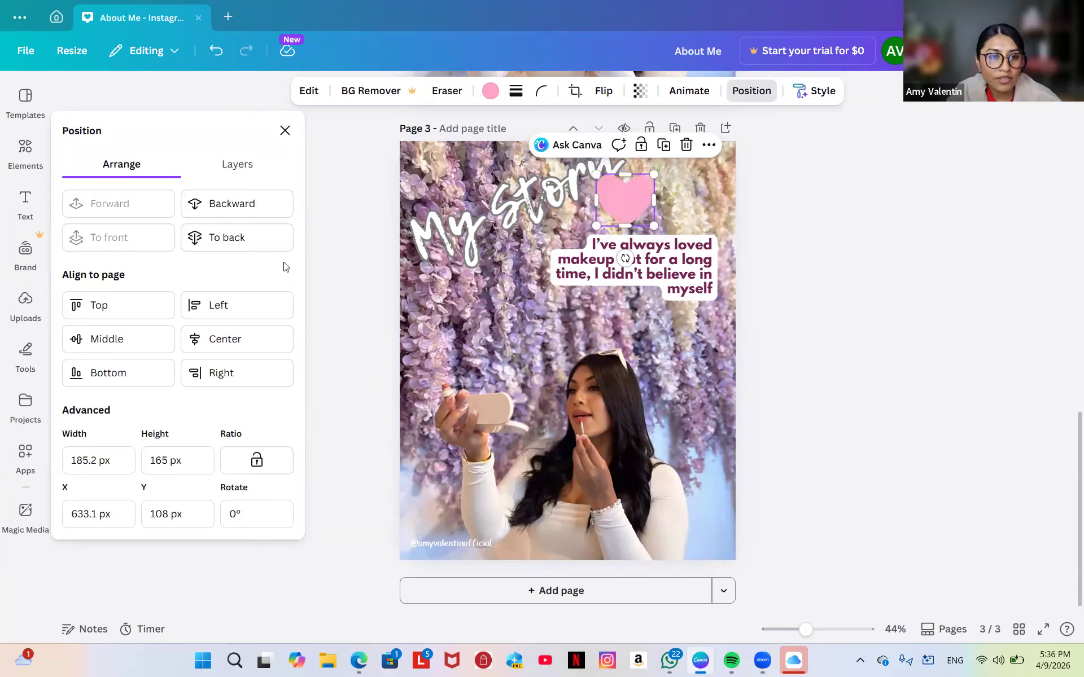
left_click_drag(635, 200, 578, 204)
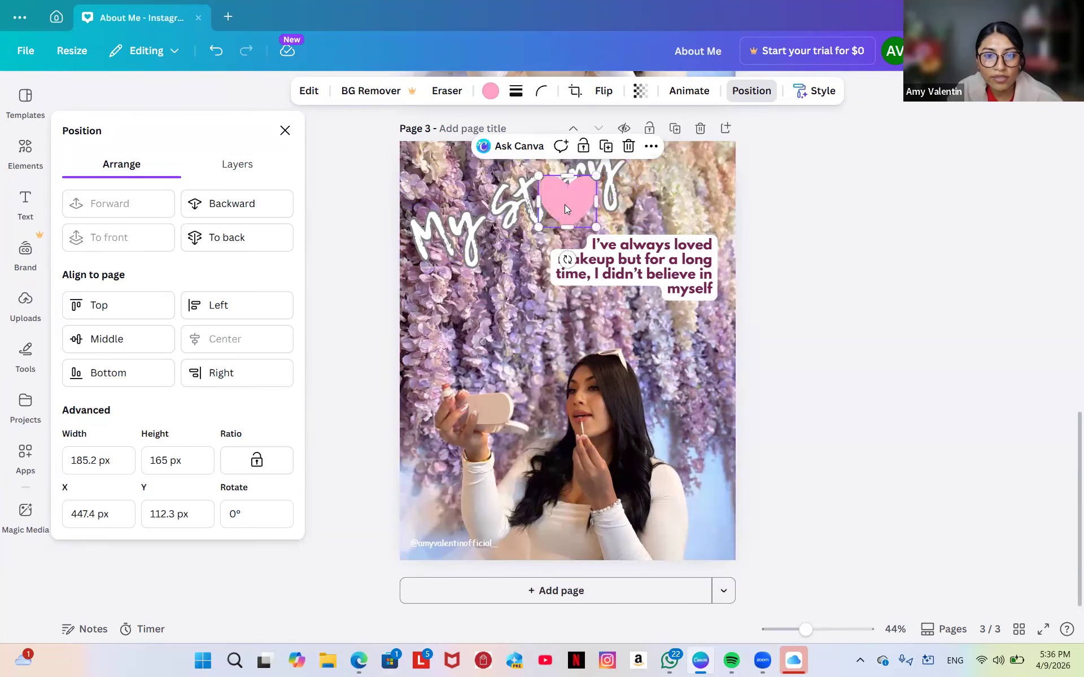
Duplicate the heart, delete the left copy, and send the remaining heart behind My Story.
left_click(605, 147)
left_click_drag(585, 213, 646, 207)
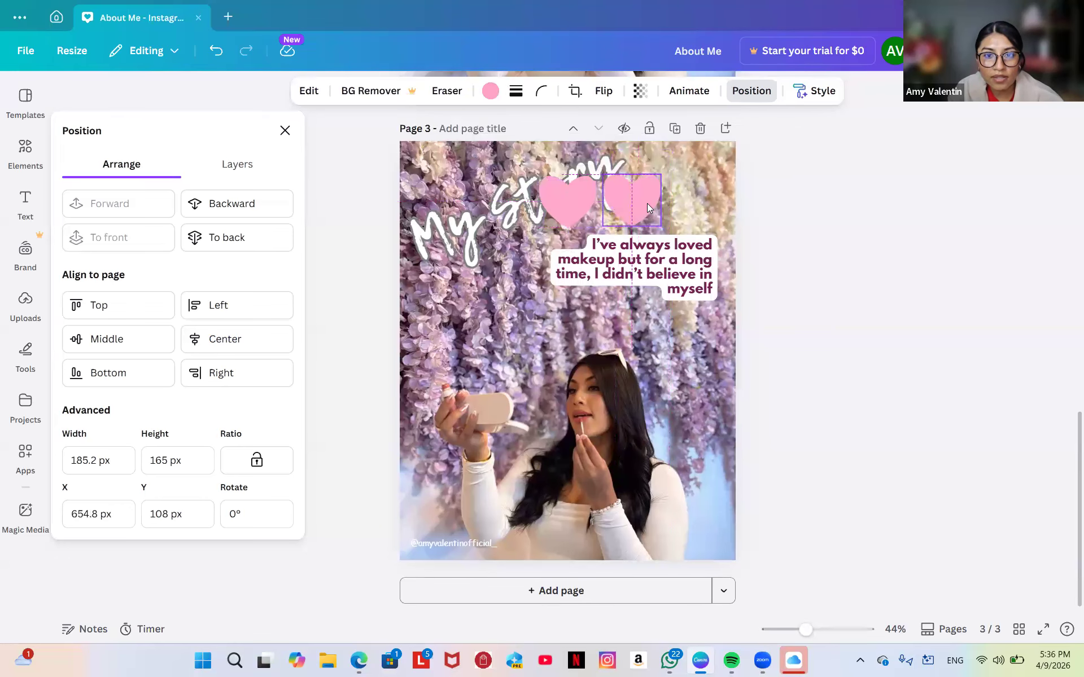
left_click(554, 211)
left_click(630, 146)
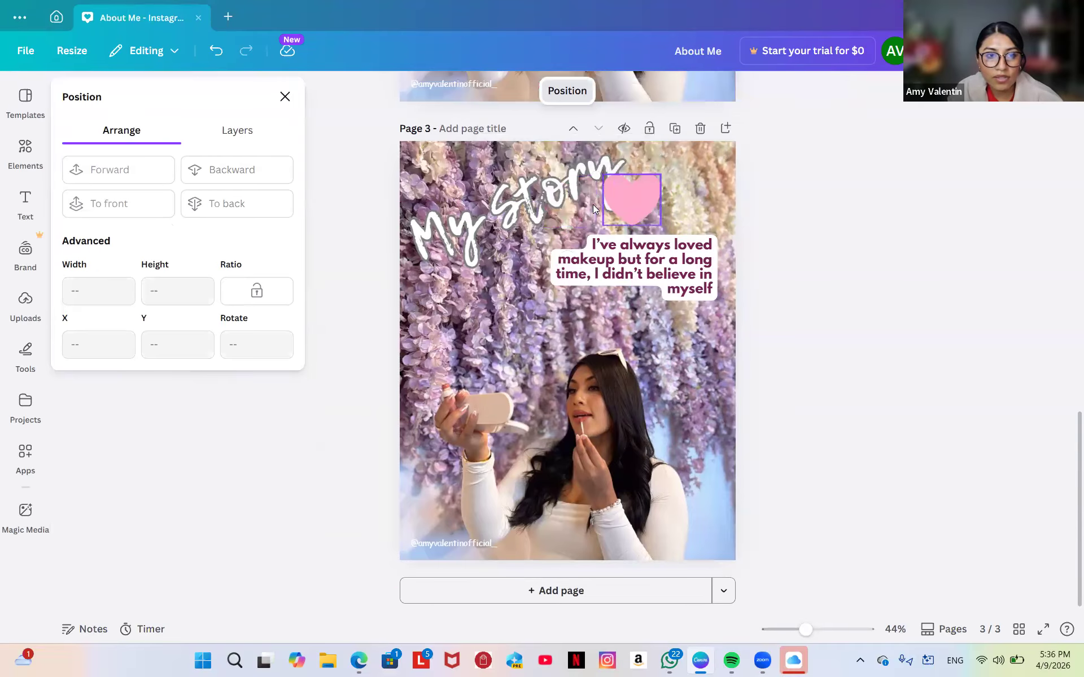
left_click(637, 199)
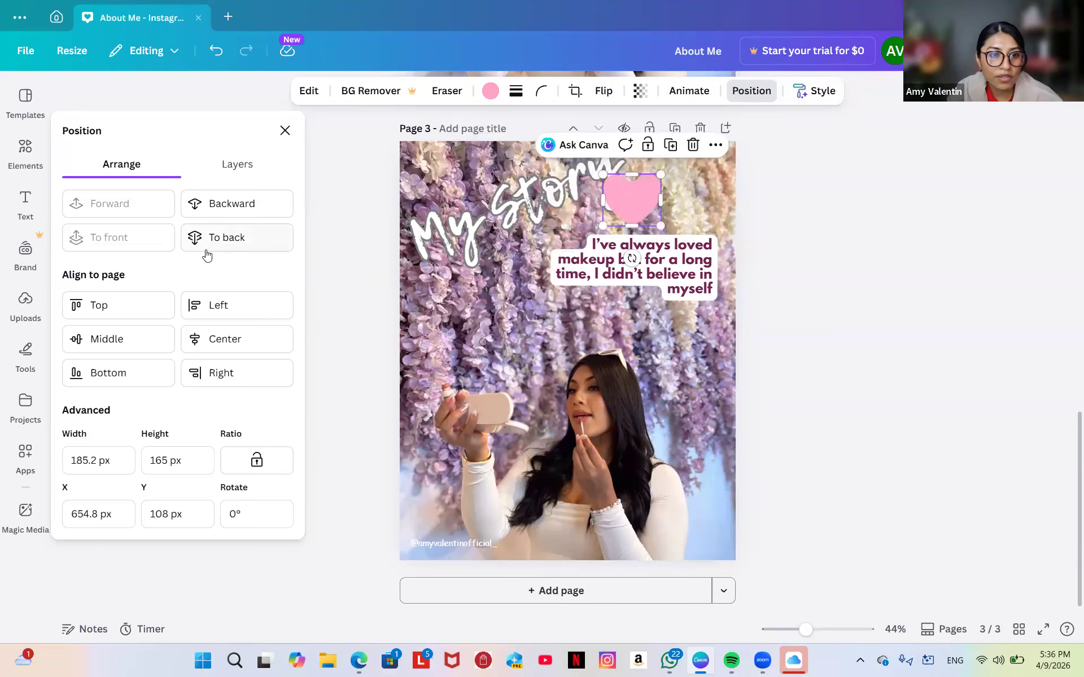
left_click(239, 209)
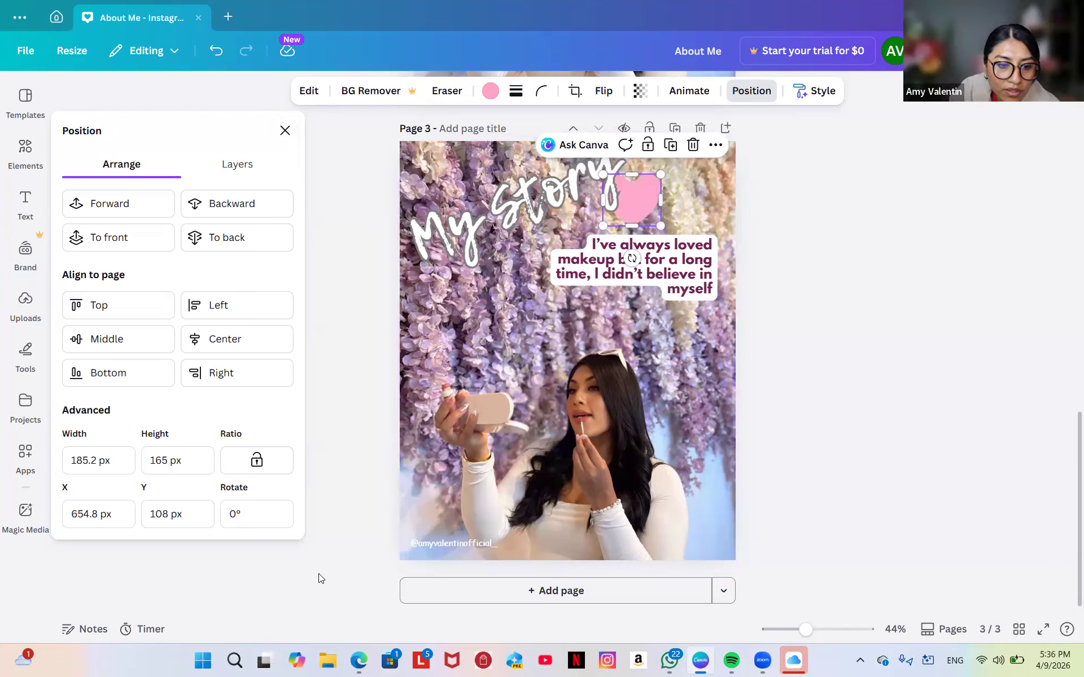
Switch Bluetooth off under Settings > Bluetooth & devices and minimise Settings back to Canva.
left_click(204, 664)
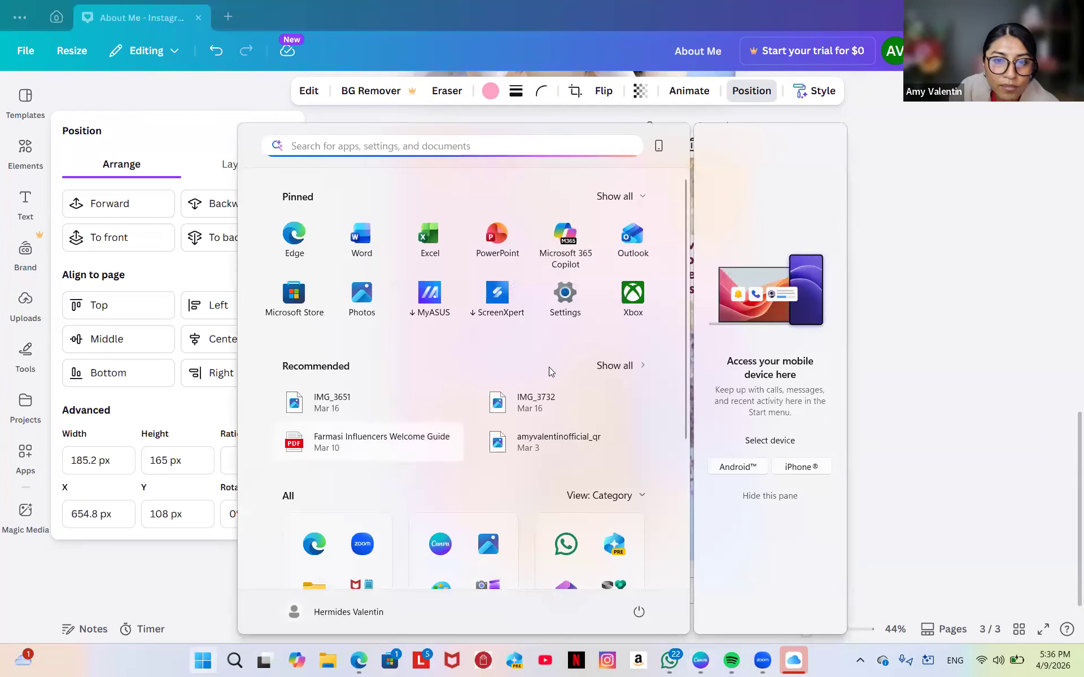
left_click(565, 299)
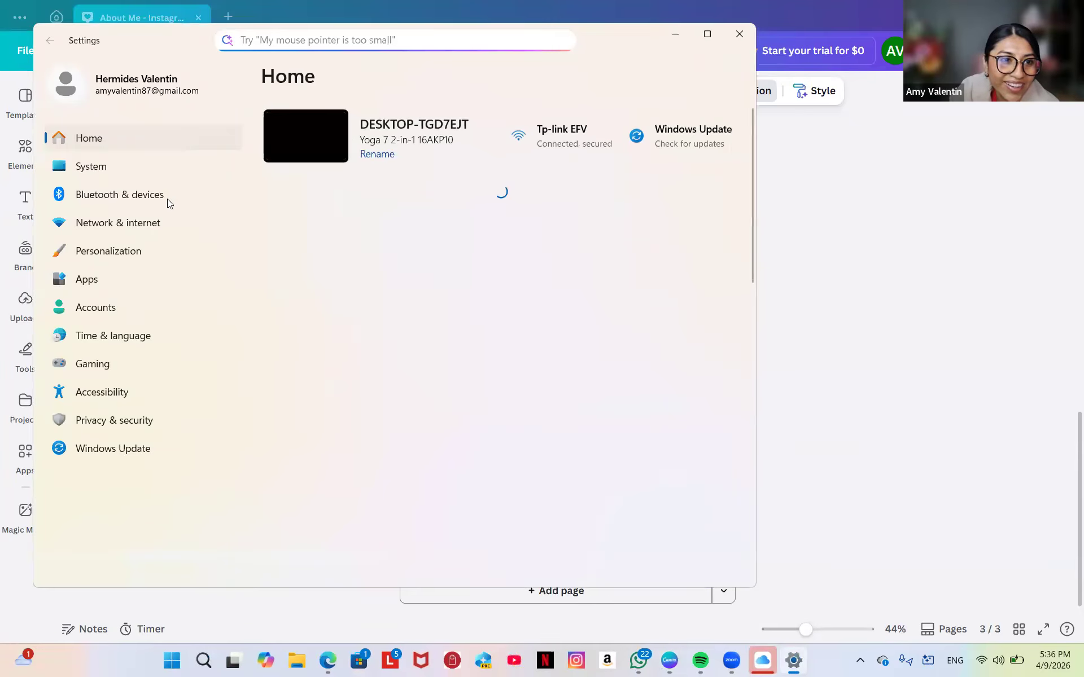
left_click(165, 199)
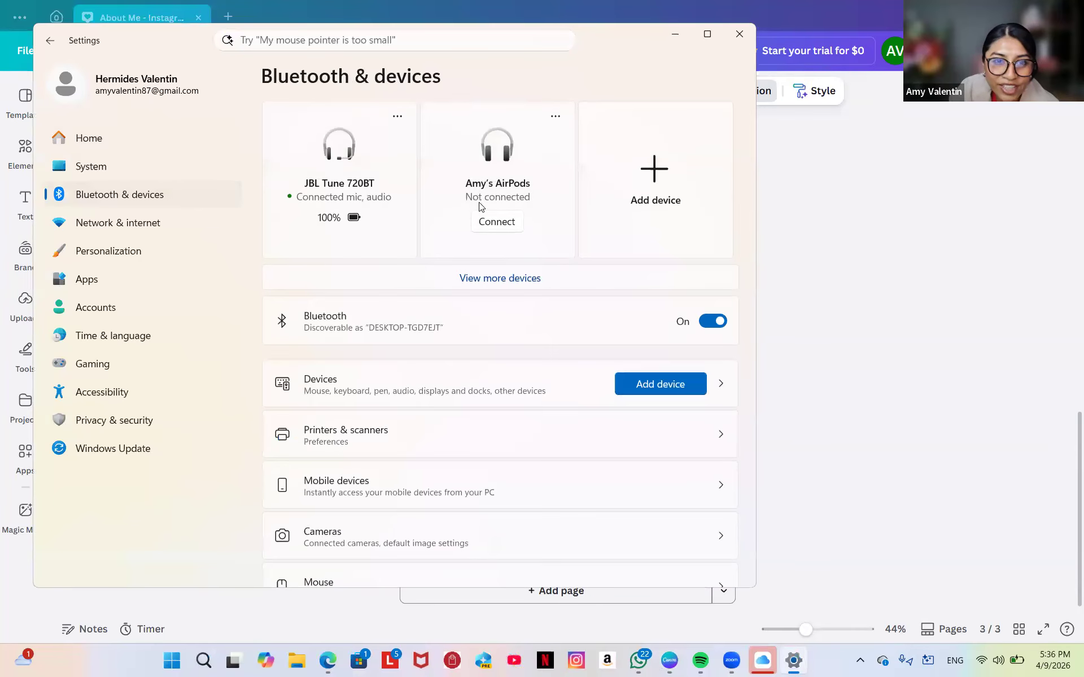
left_click(709, 323)
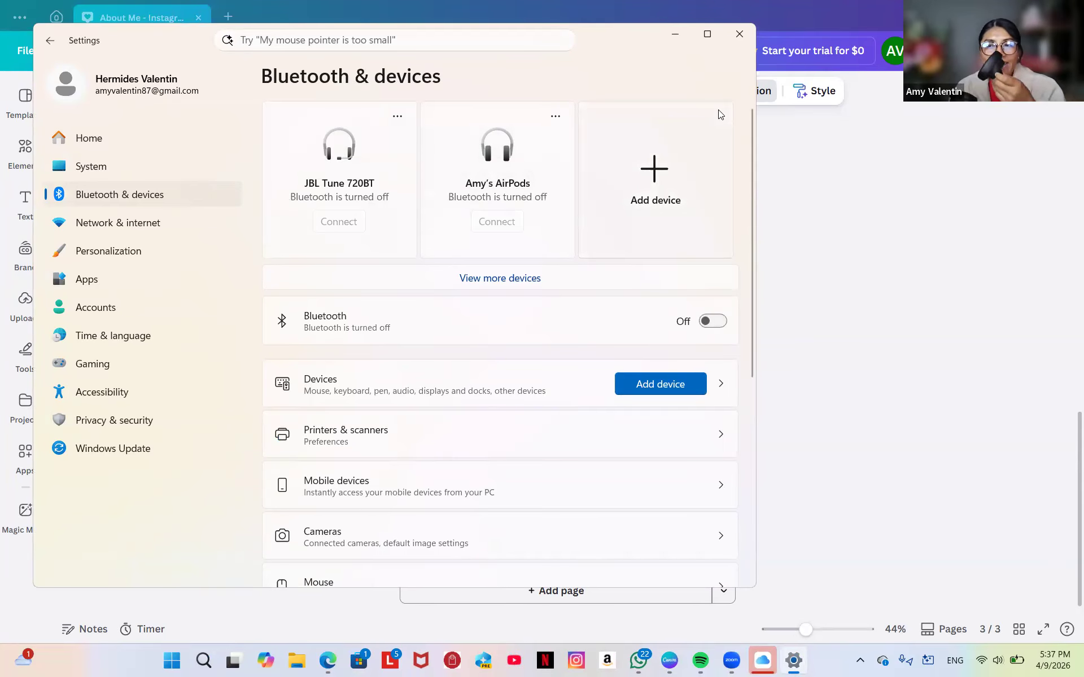
left_click(675, 33)
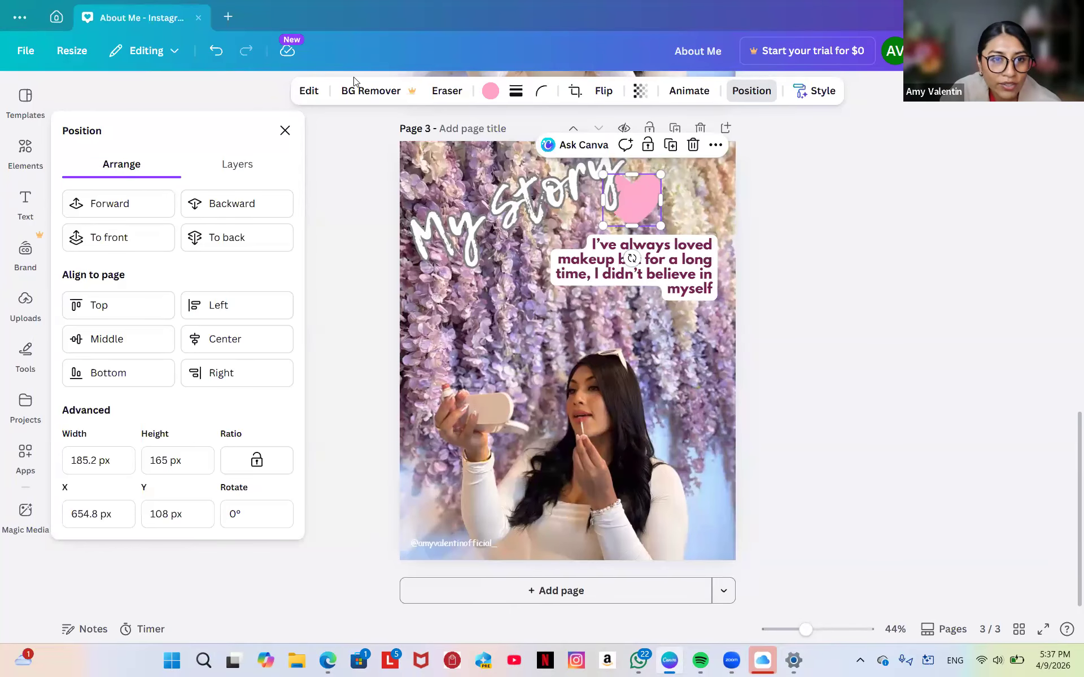
Close the Position panel, trash the pink heart beside 'My Story', and show Uploads.
left_click(284, 131)
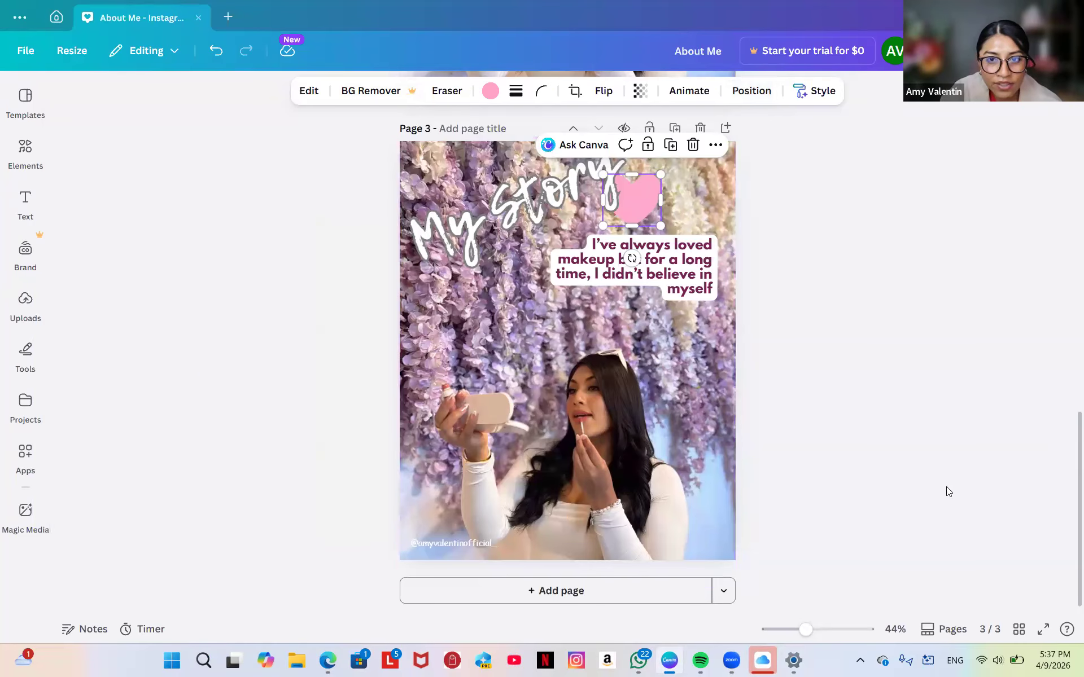
scroll(869, 410, "up", 15)
scroll(868, 410, "down", 3)
scroll(867, 406, "down", 12)
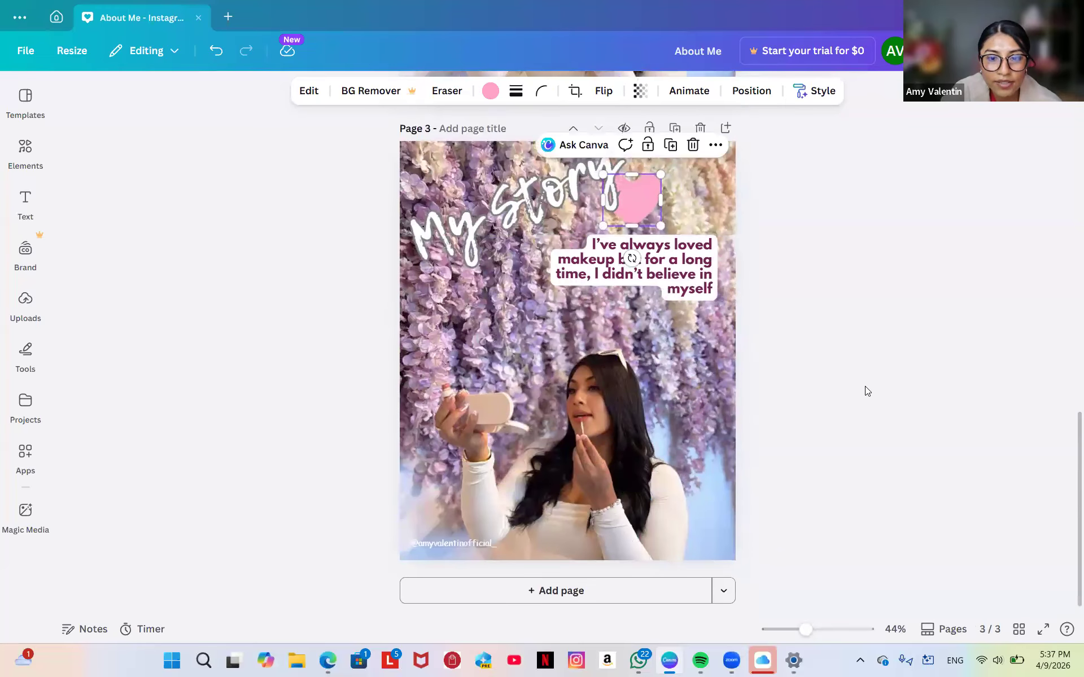
left_click(692, 142)
left_click(441, 483)
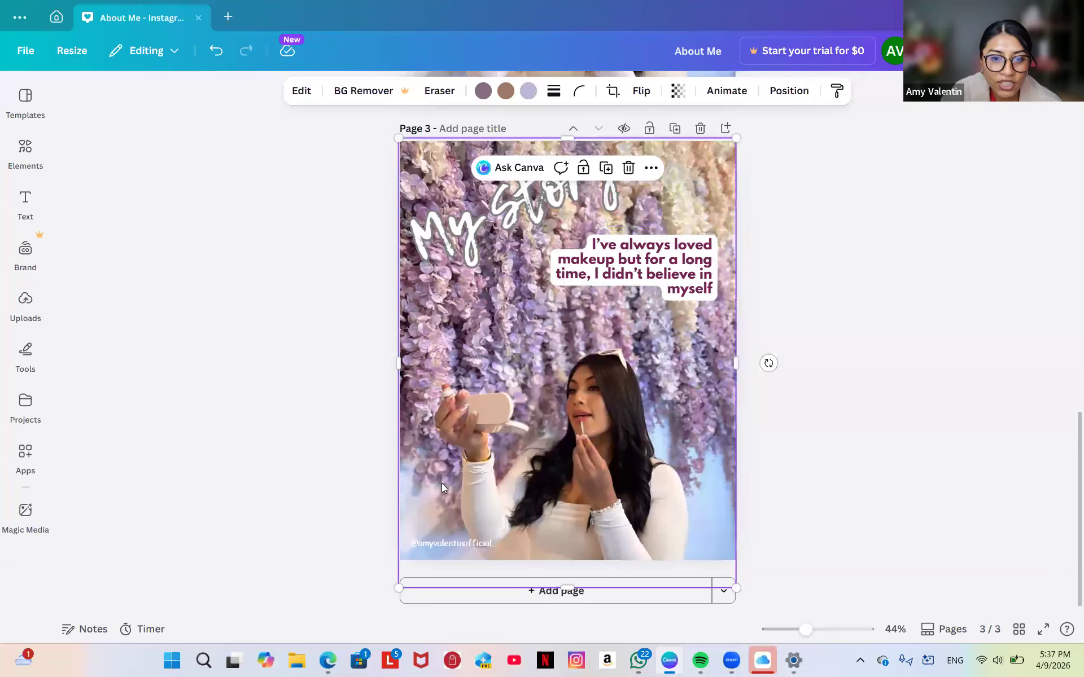
left_click(31, 308)
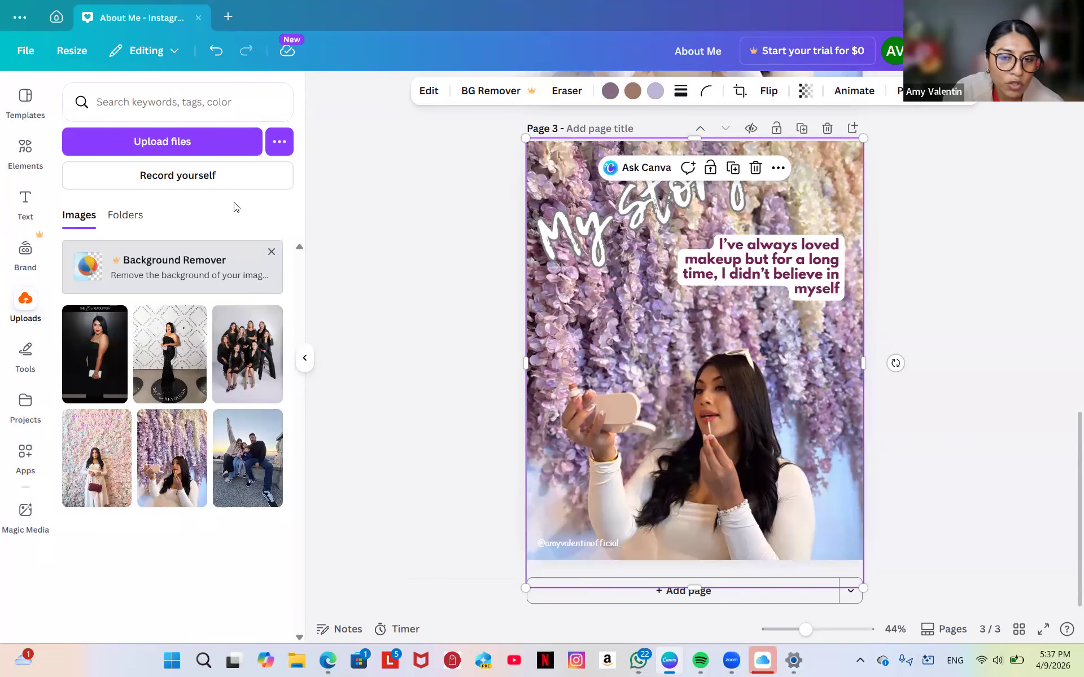
Add the car-interior stock photo from Elements > Photos and stretch it to fill page 3.
left_click(26, 148)
scroll(217, 305, "down", 3)
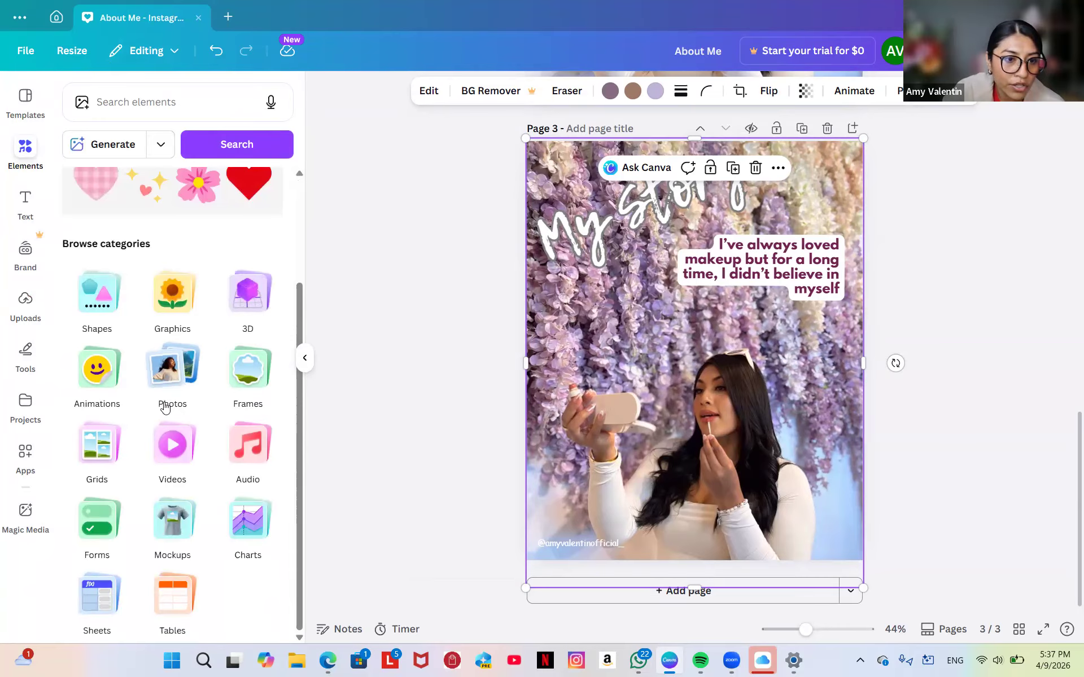
left_click(180, 367)
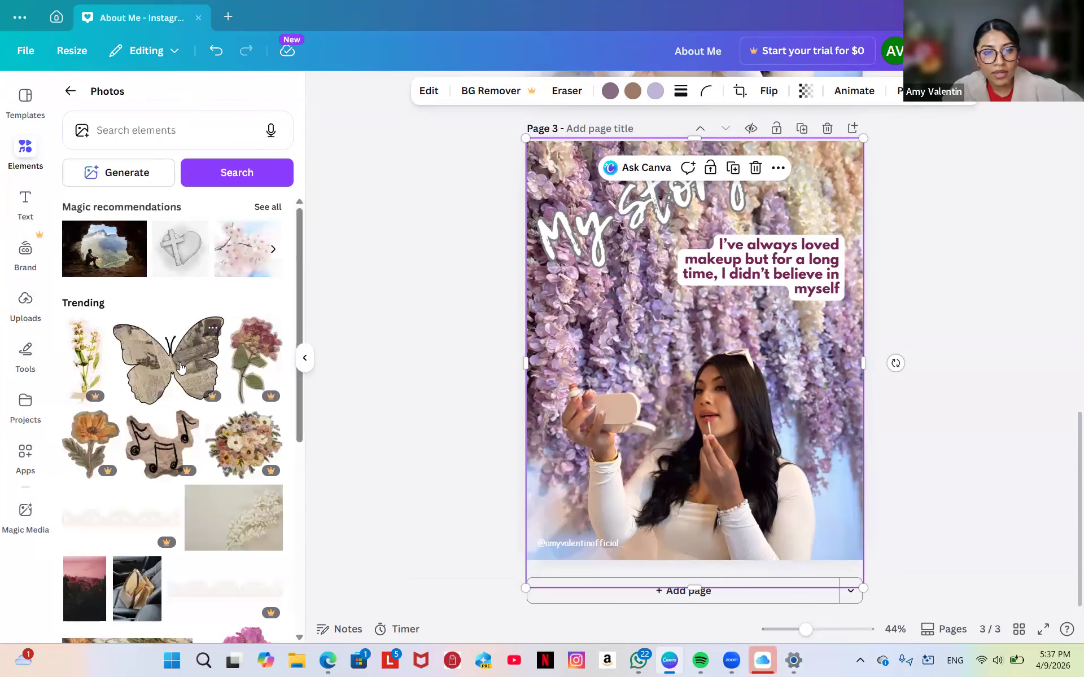
left_click(135, 610)
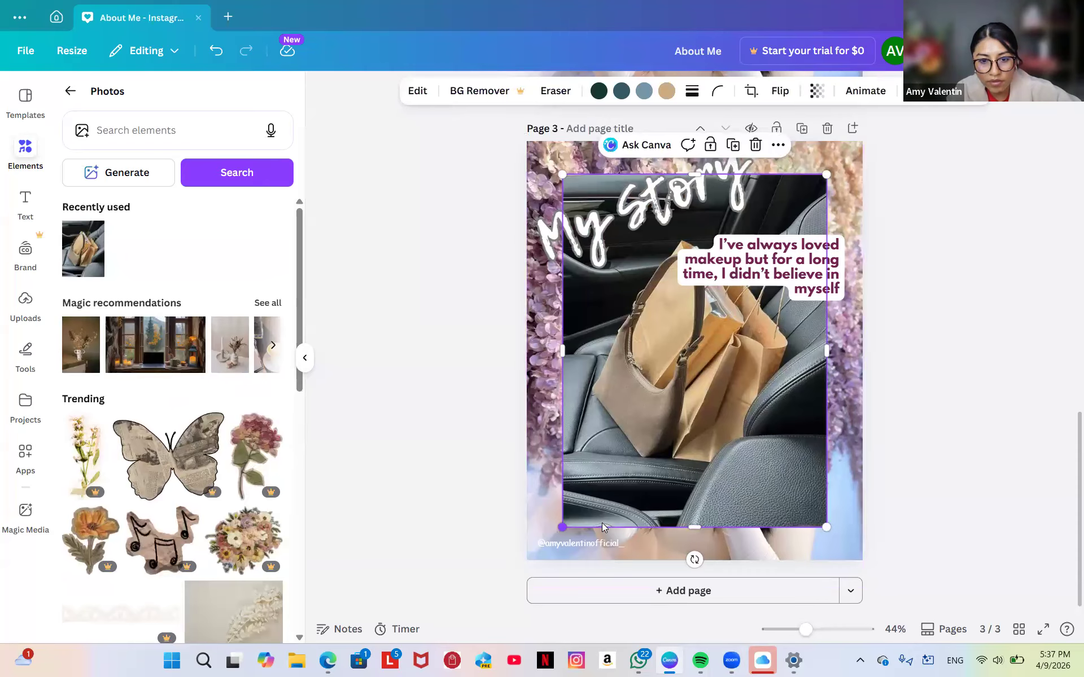
left_click_drag(563, 527, 526, 576)
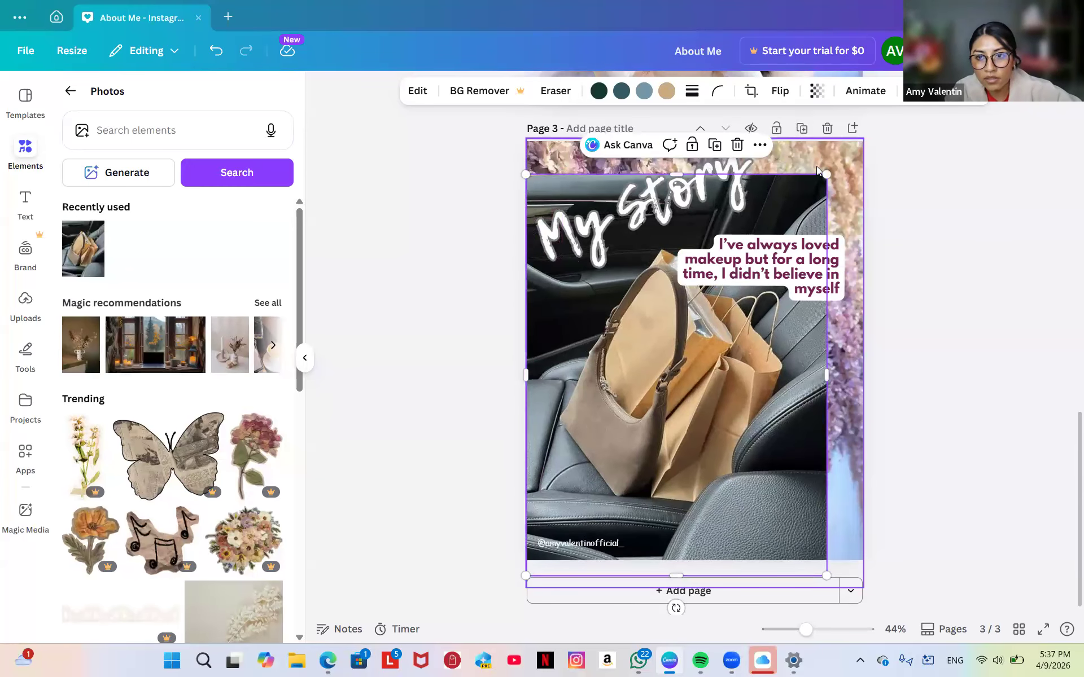
left_click_drag(827, 175, 862, 127)
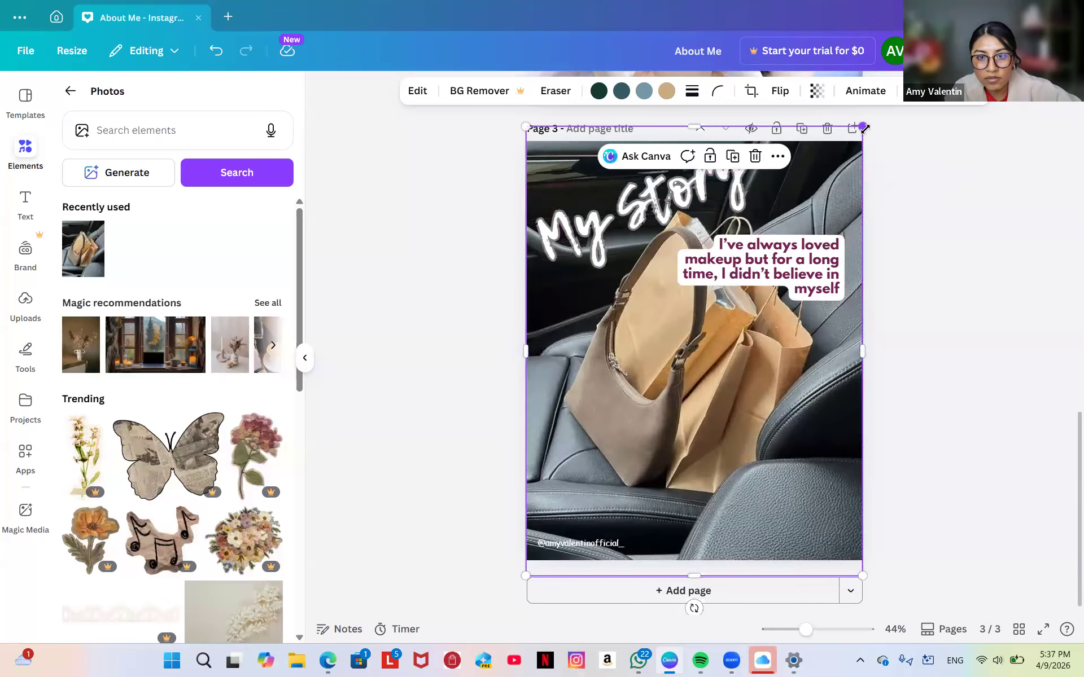
left_click(402, 277)
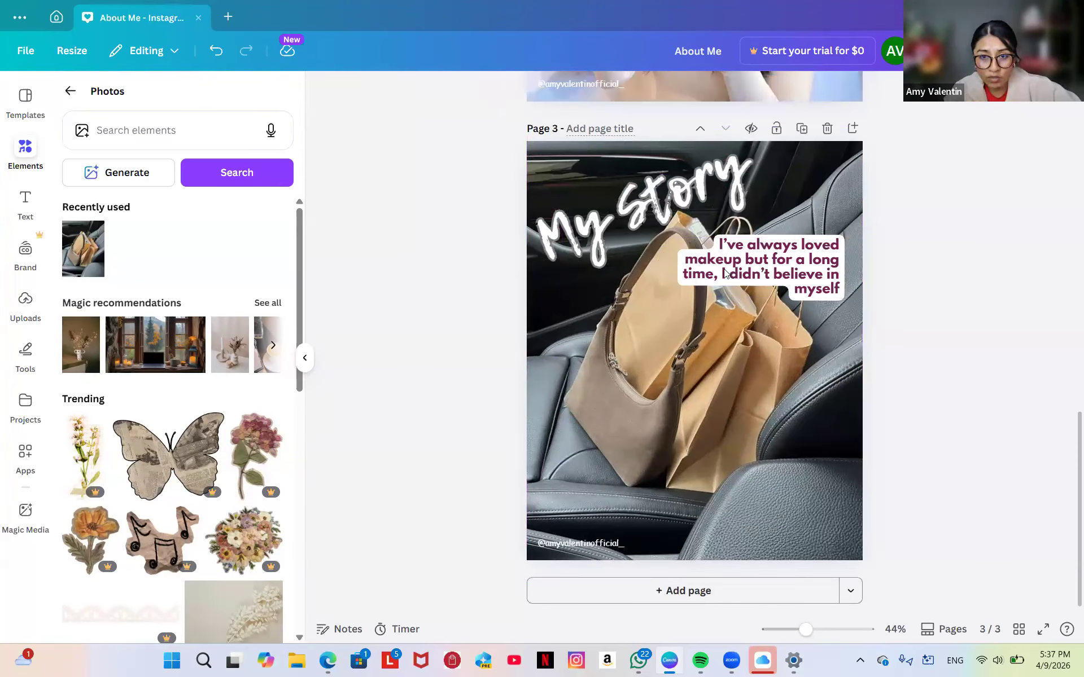
Slide the car photo down and delete the lilac floral and pink-rose background photos.
left_click(758, 411)
left_click_drag(758, 412, 759, 574)
left_click(818, 185)
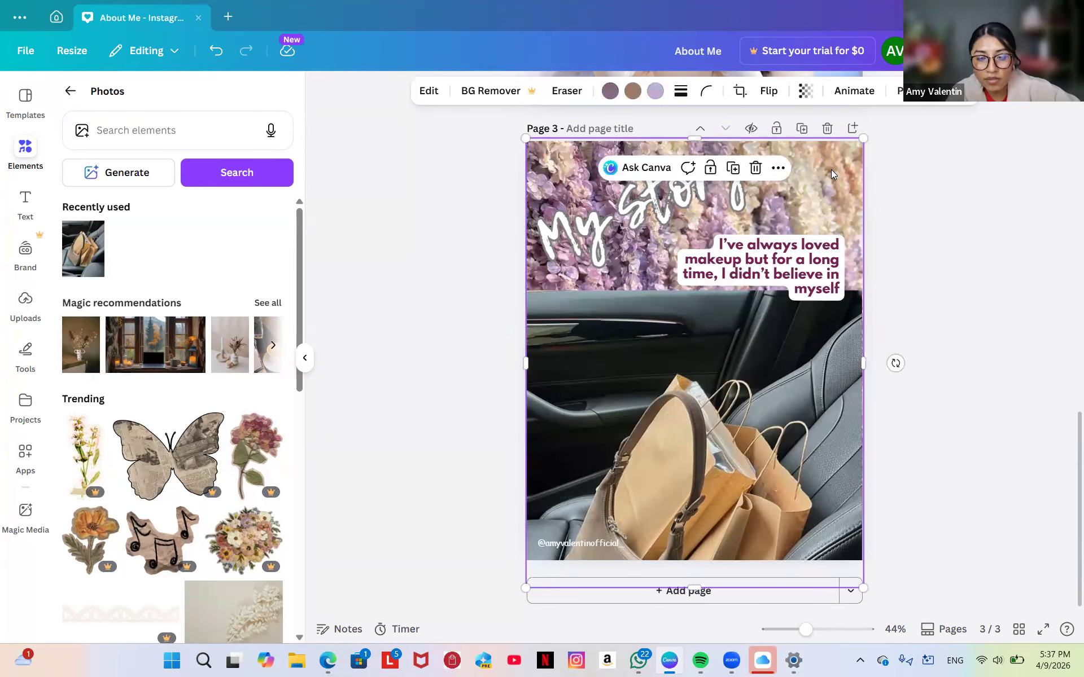
left_click(754, 164)
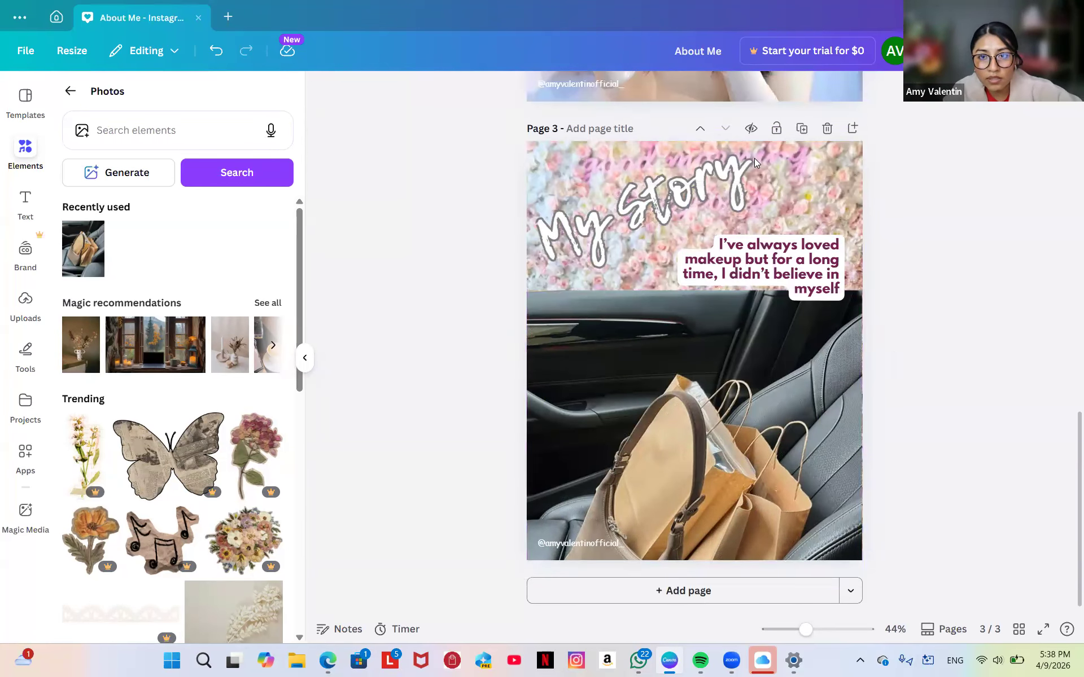
left_click(784, 179)
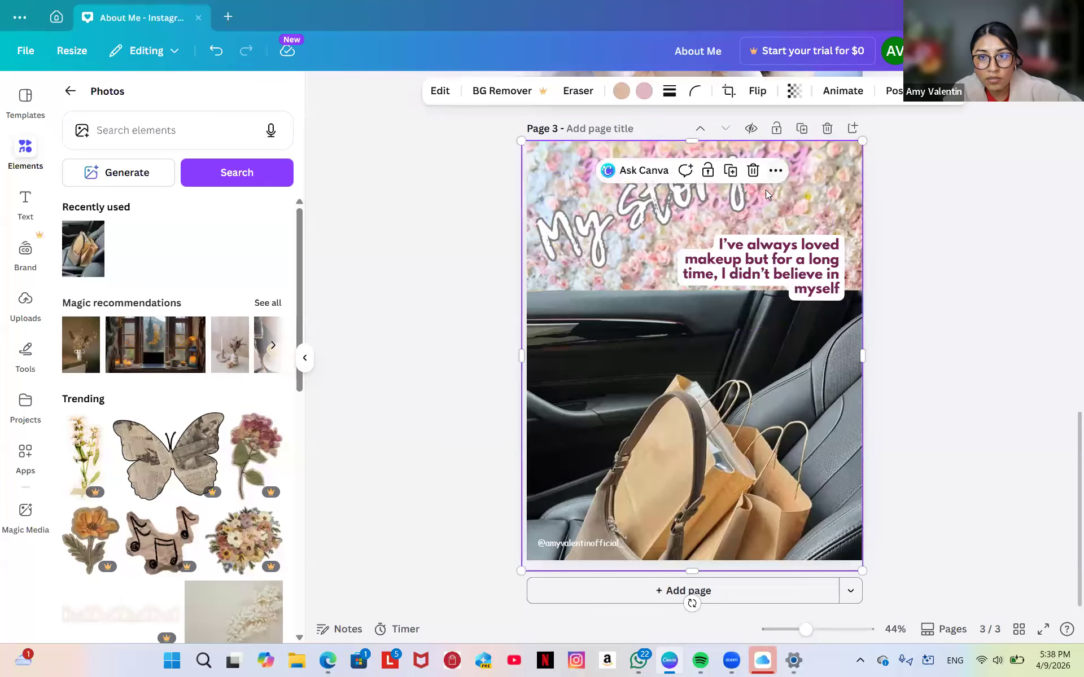
left_click(755, 172)
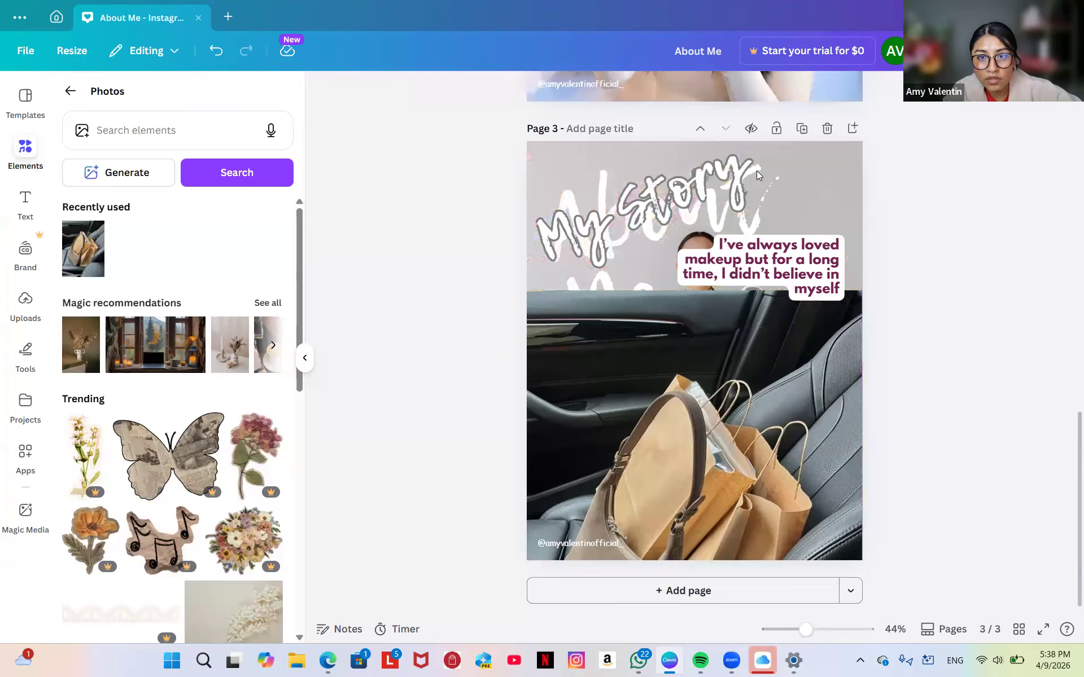
Check the grey background photo, then move the car photo back up to cover the page.
left_click(827, 178)
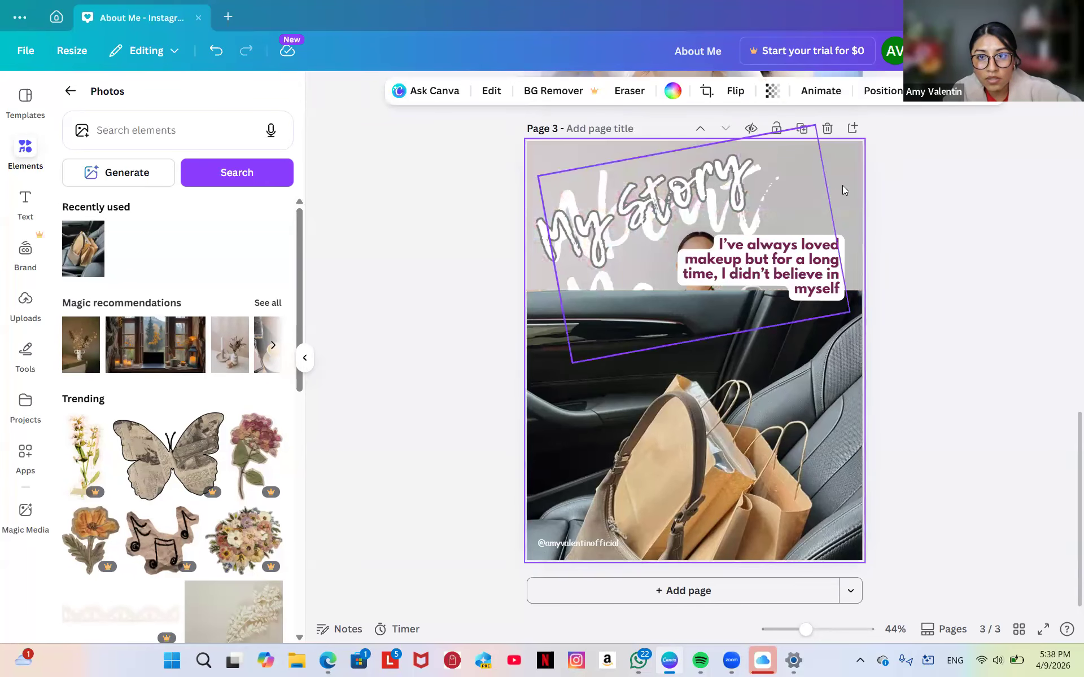
double_click(853, 179)
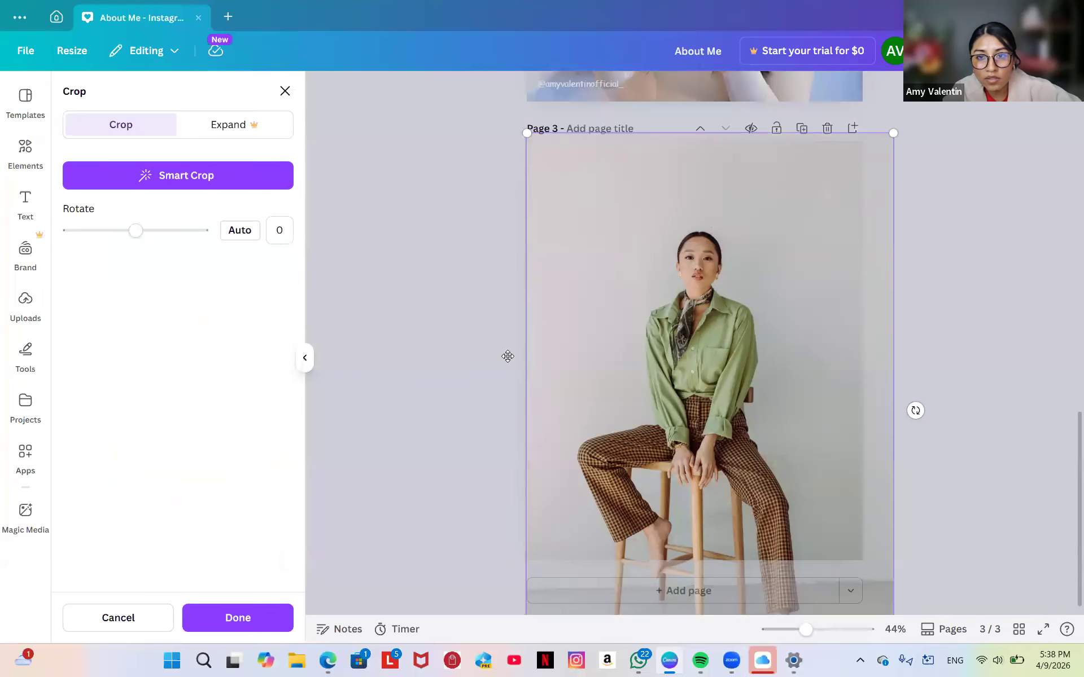
left_click(372, 360)
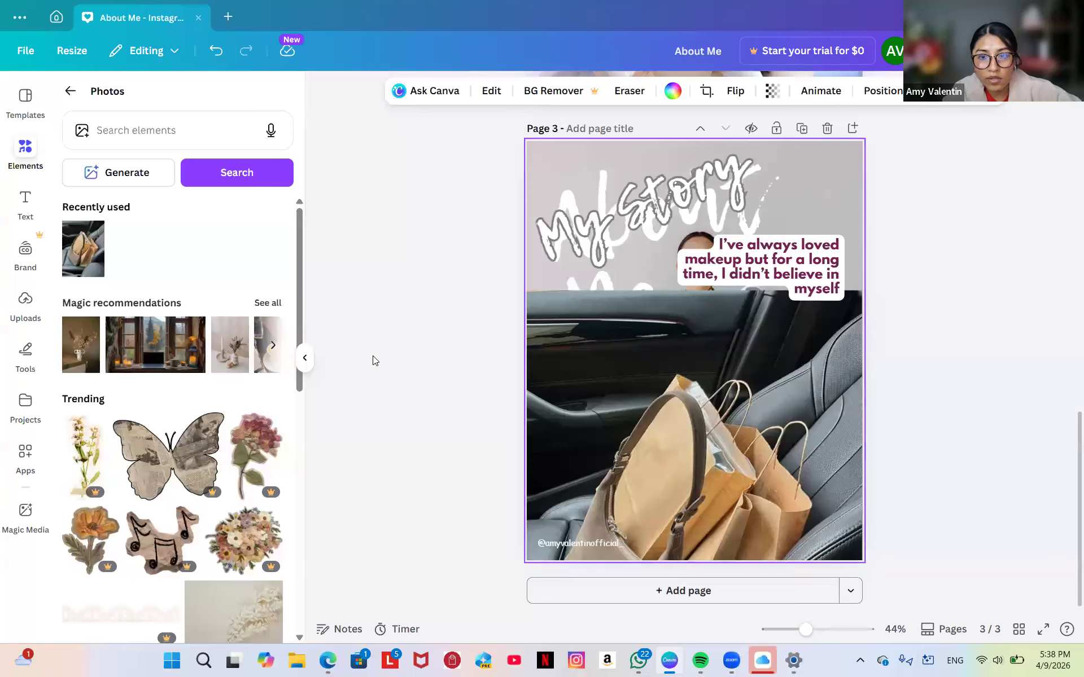
left_click(651, 366)
left_click_drag(651, 359, 649, 218)
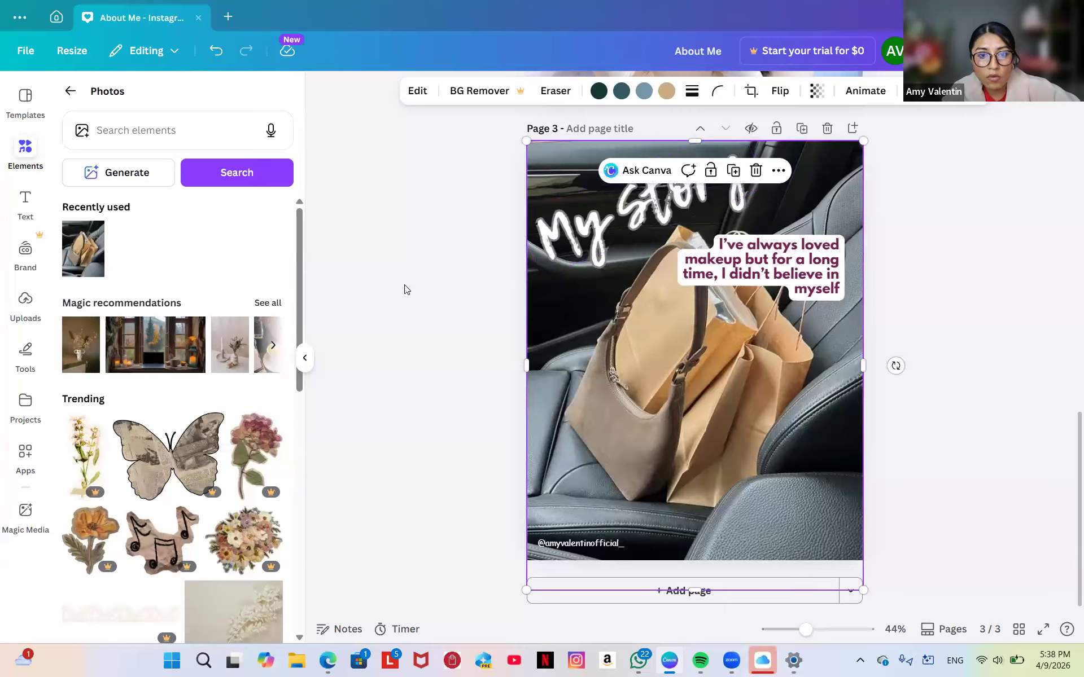
left_click(436, 292)
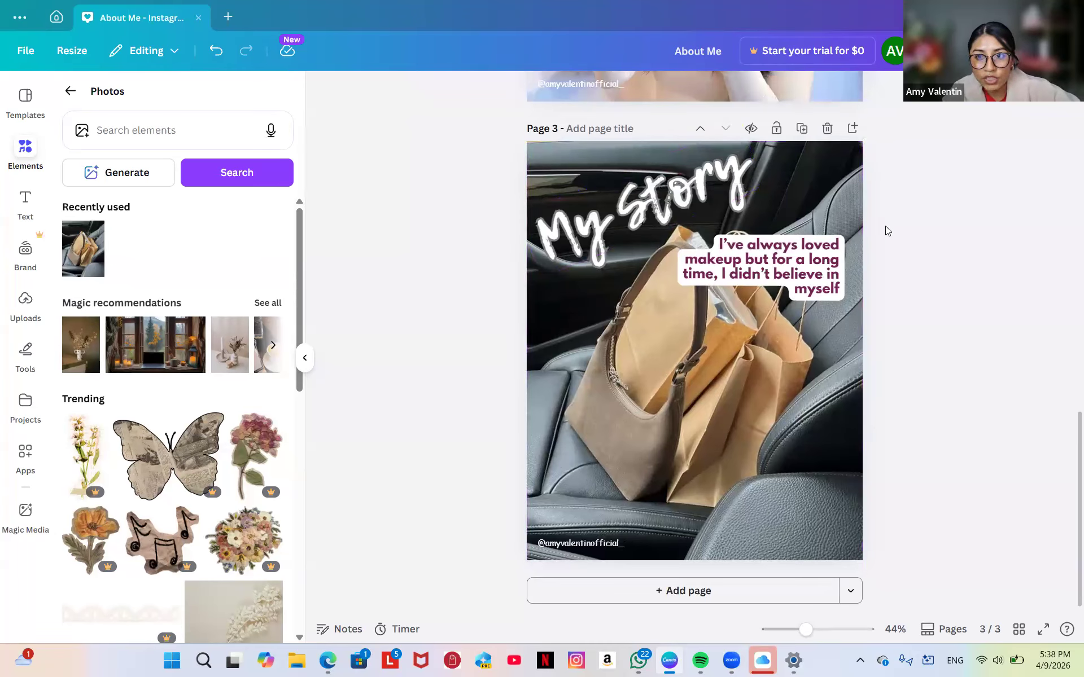
left_click(664, 402)
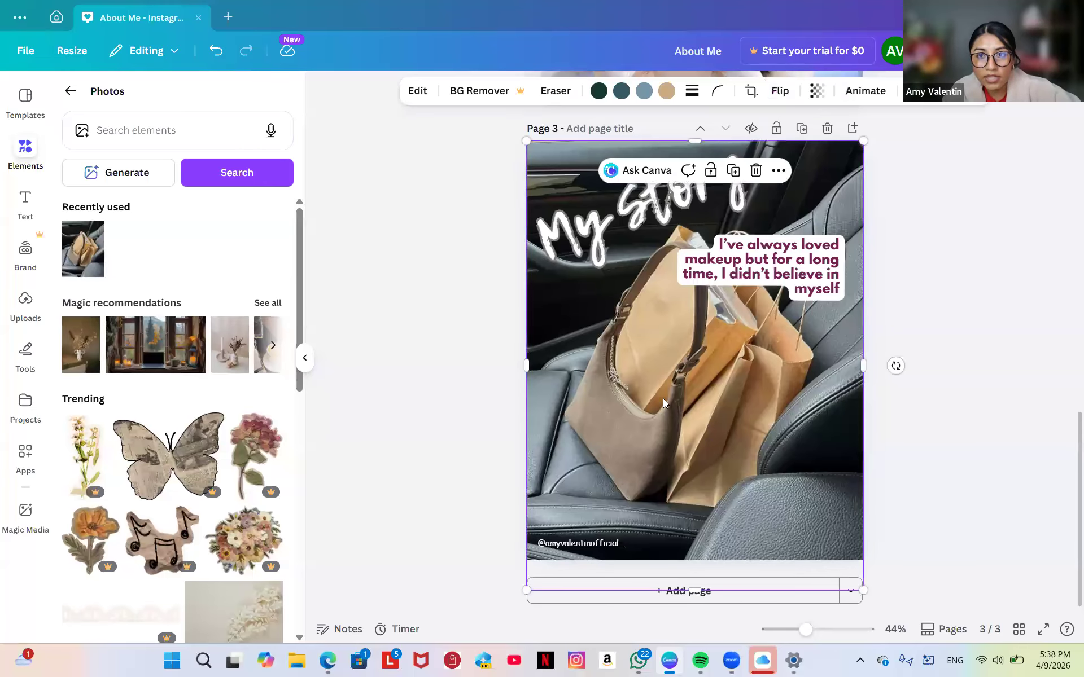
Try partial transparency on the car photo, then delete Page 3 and add a blank page.
left_click(815, 93)
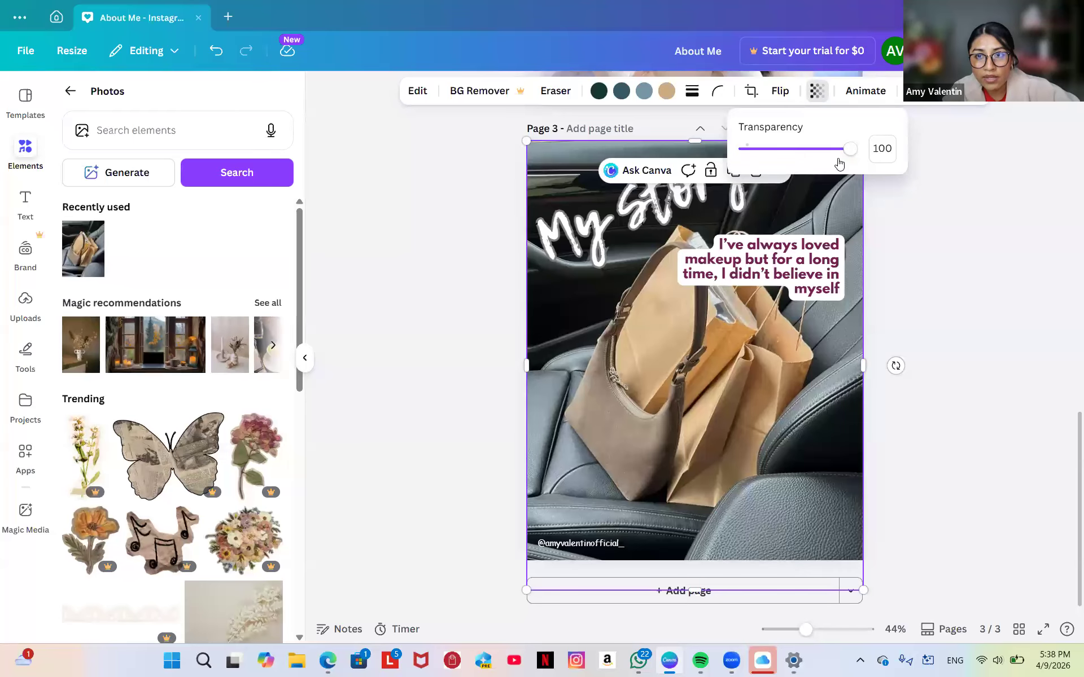
left_click_drag(845, 156, 857, 181)
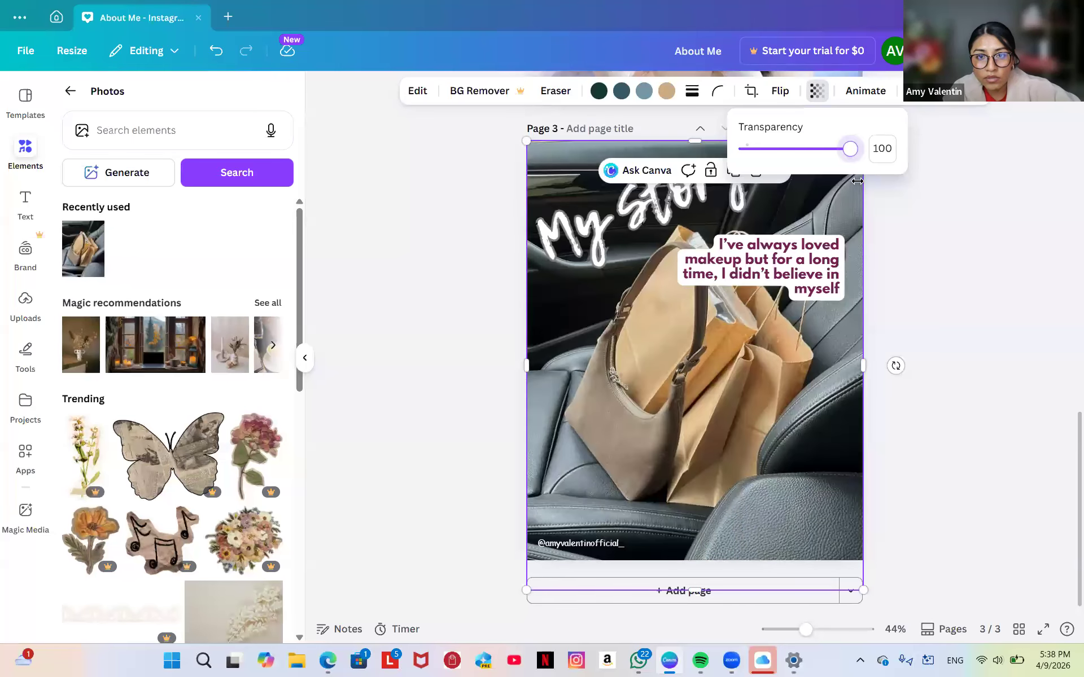
left_click(712, 385)
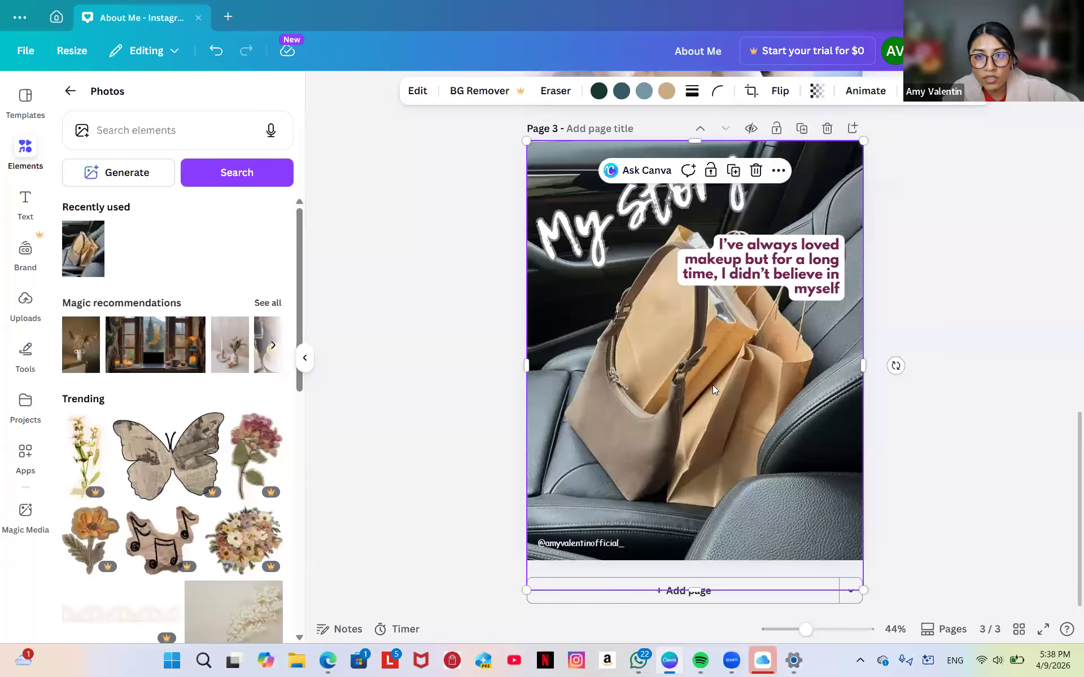
left_click(826, 129)
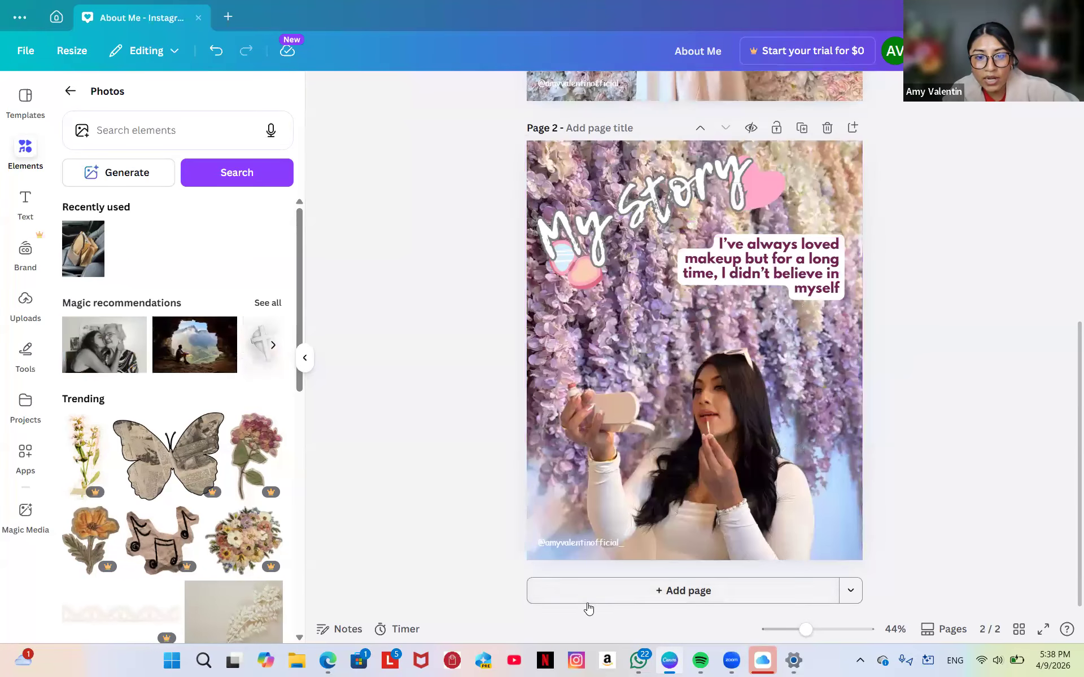
left_click(590, 603)
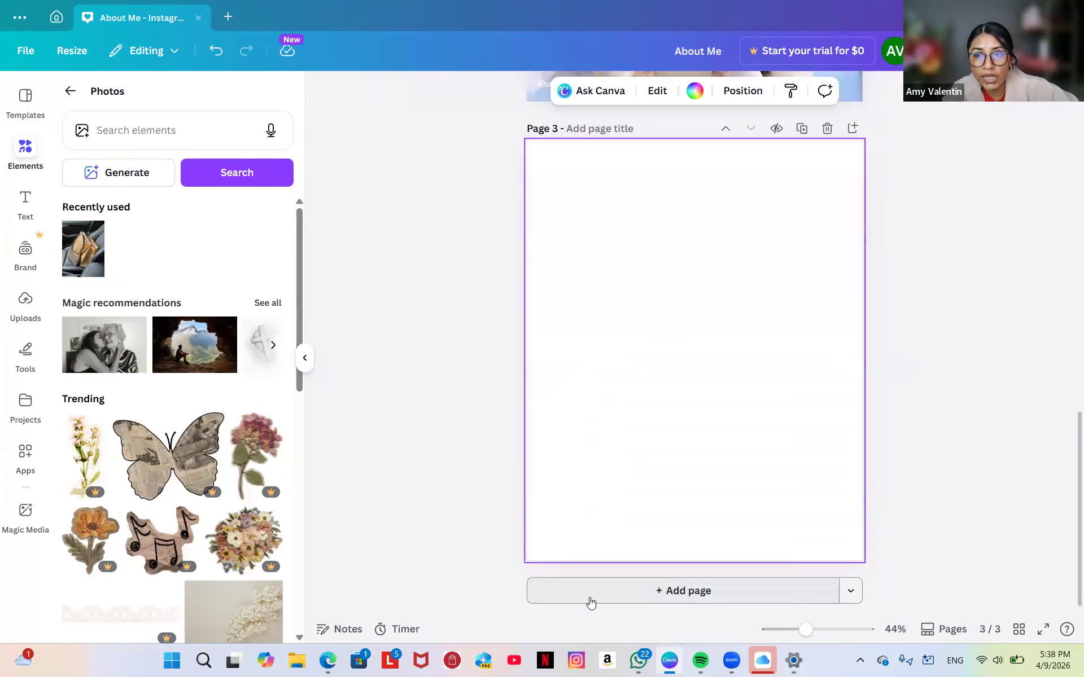
Set the new page 3 background to black #000000 and show the uploaded images.
left_click(694, 91)
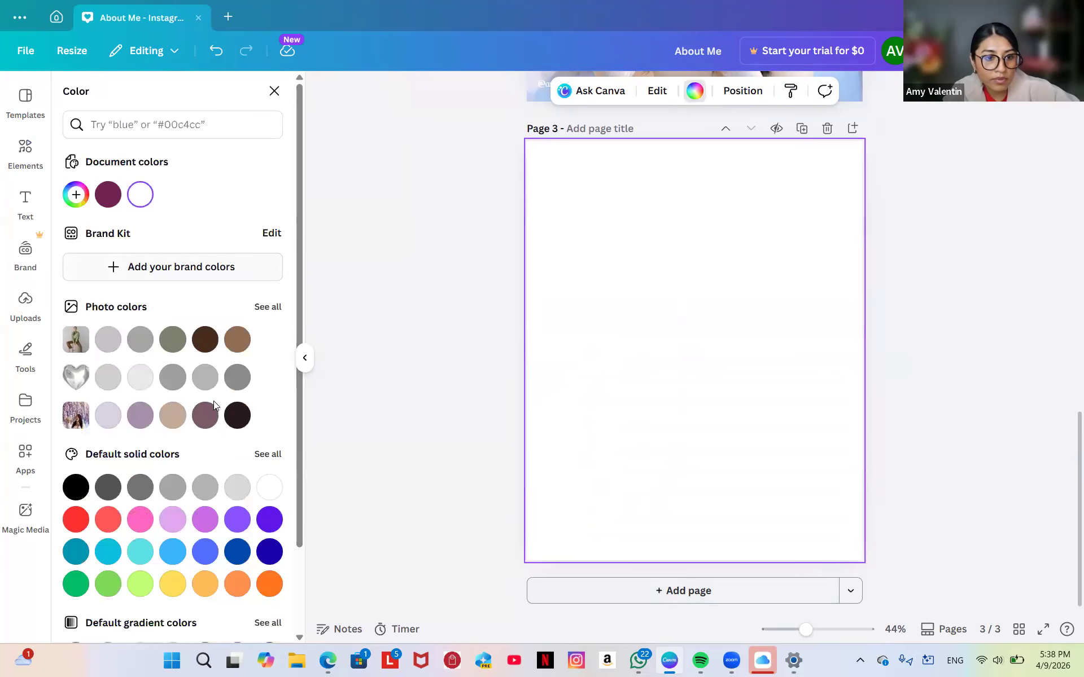
left_click(75, 487)
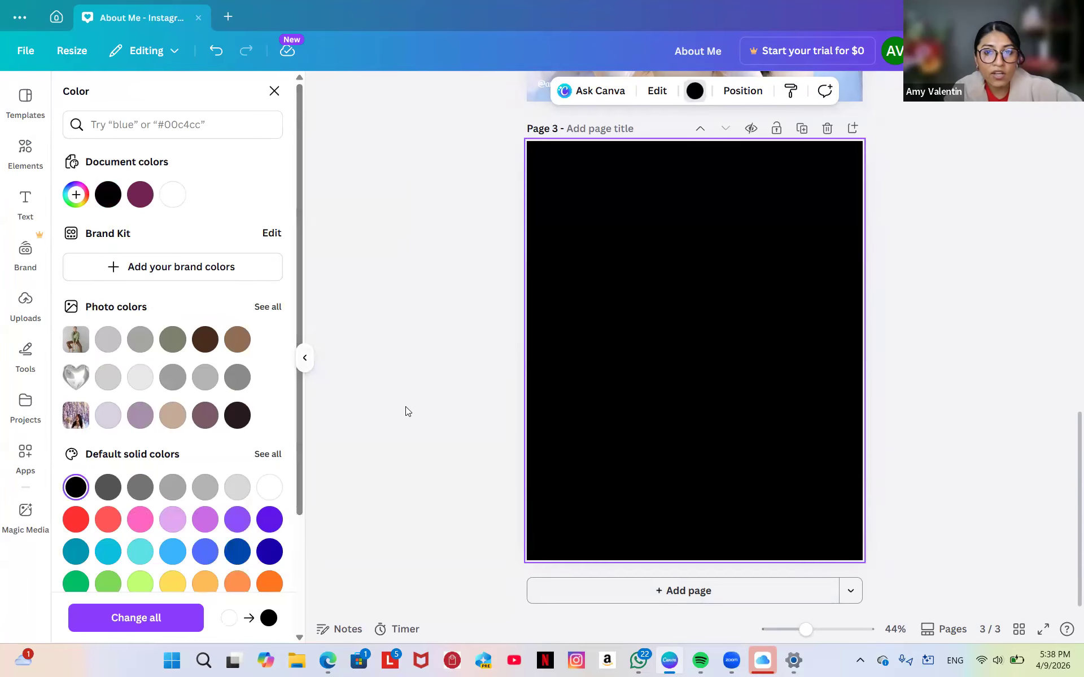
left_click(23, 303)
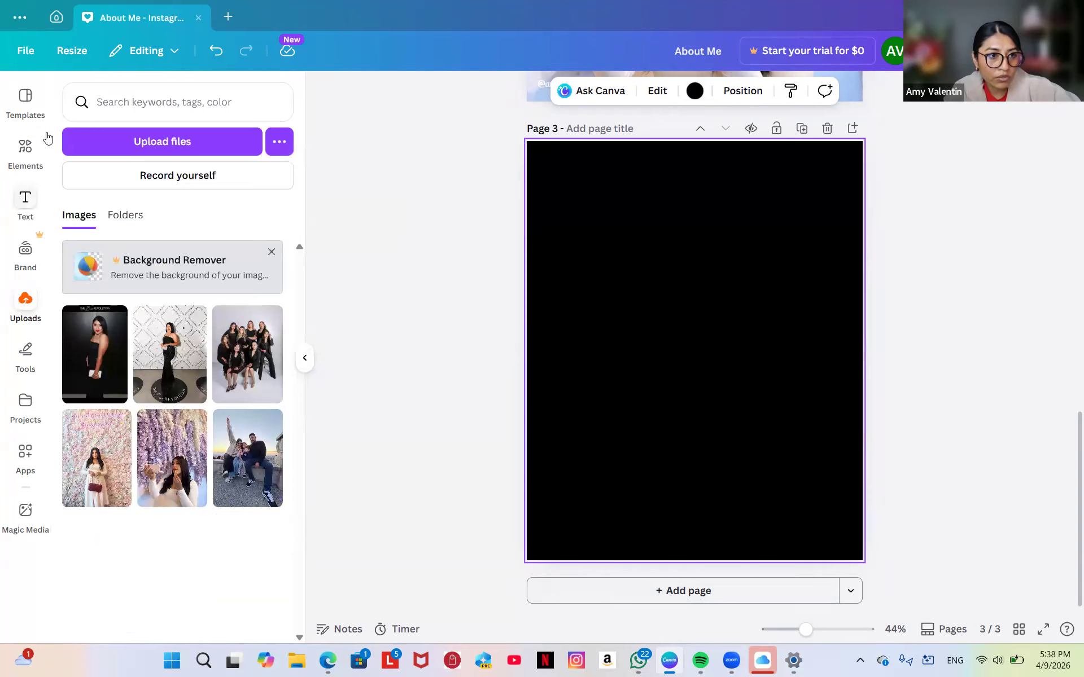
left_click(23, 151)
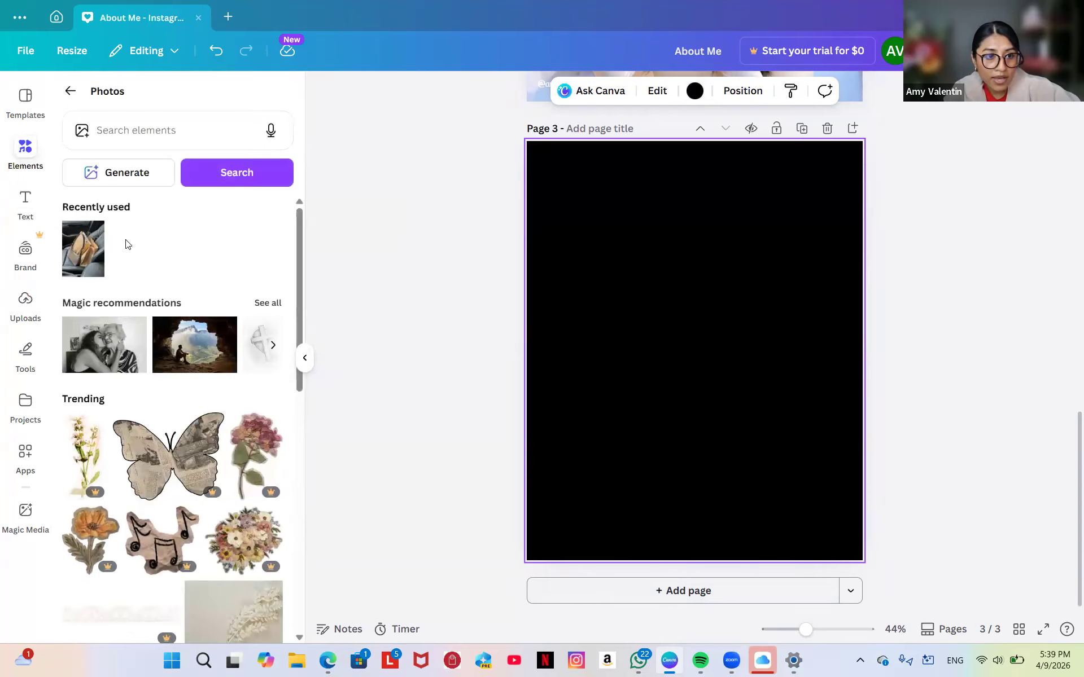
left_click(91, 257)
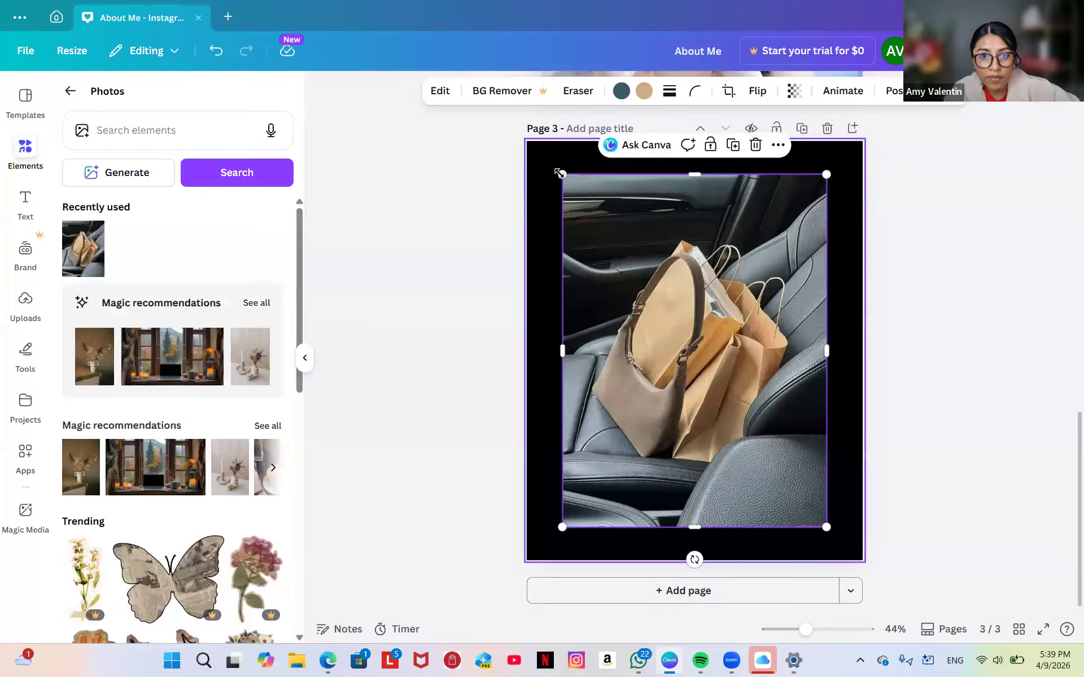
left_click_drag(564, 176, 530, 137)
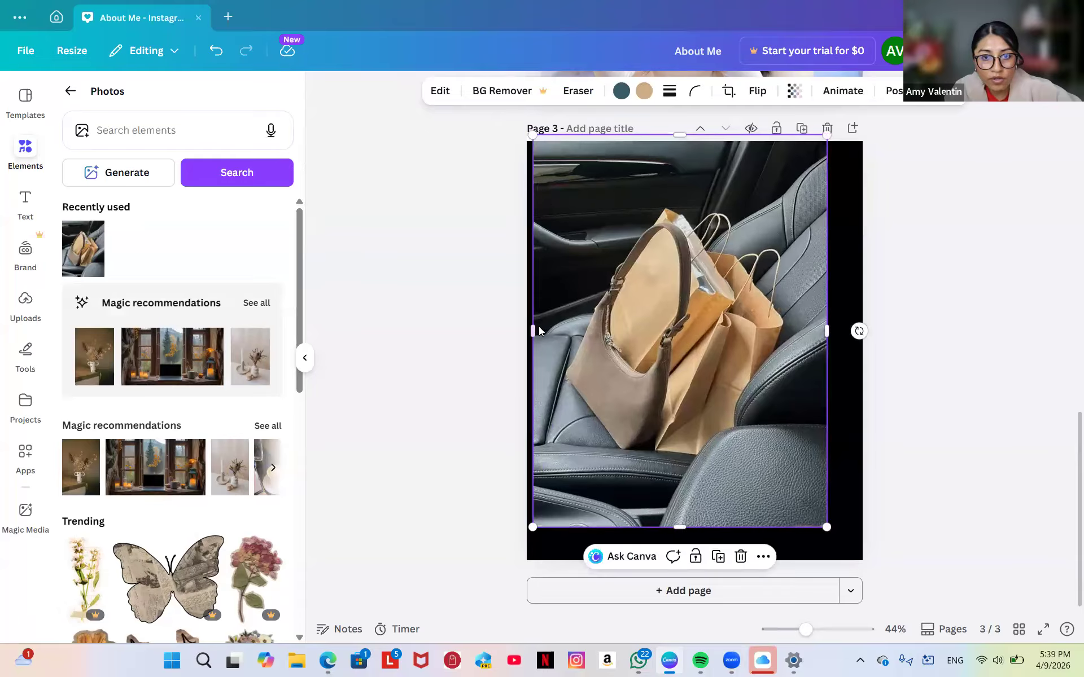
left_click_drag(534, 331, 526, 331)
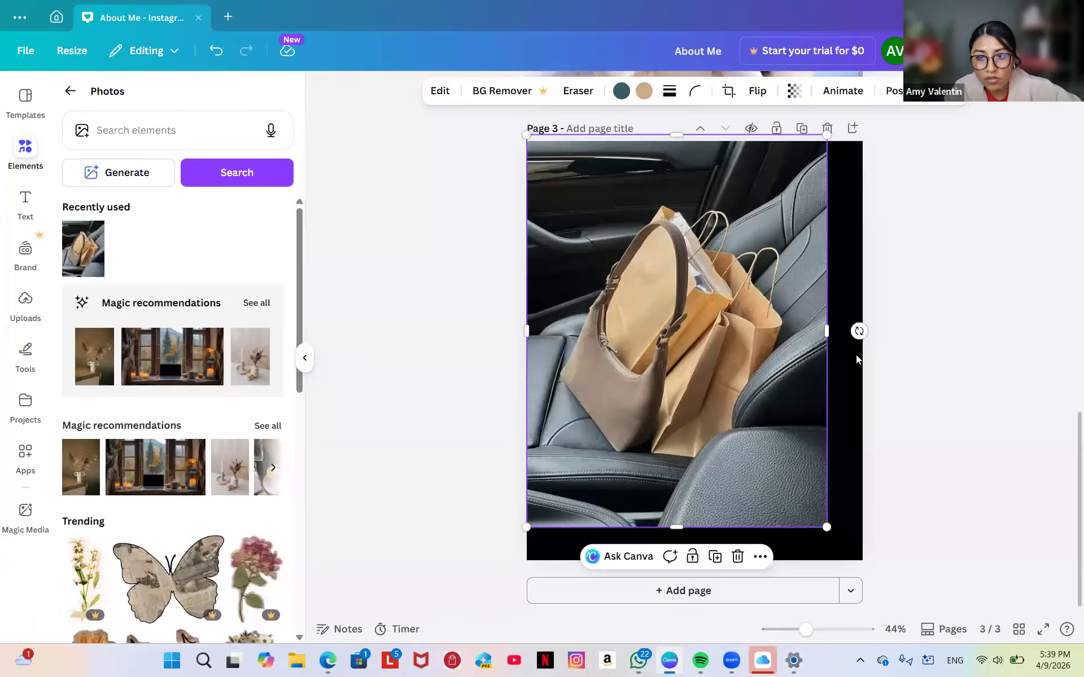
left_click_drag(826, 331, 867, 329)
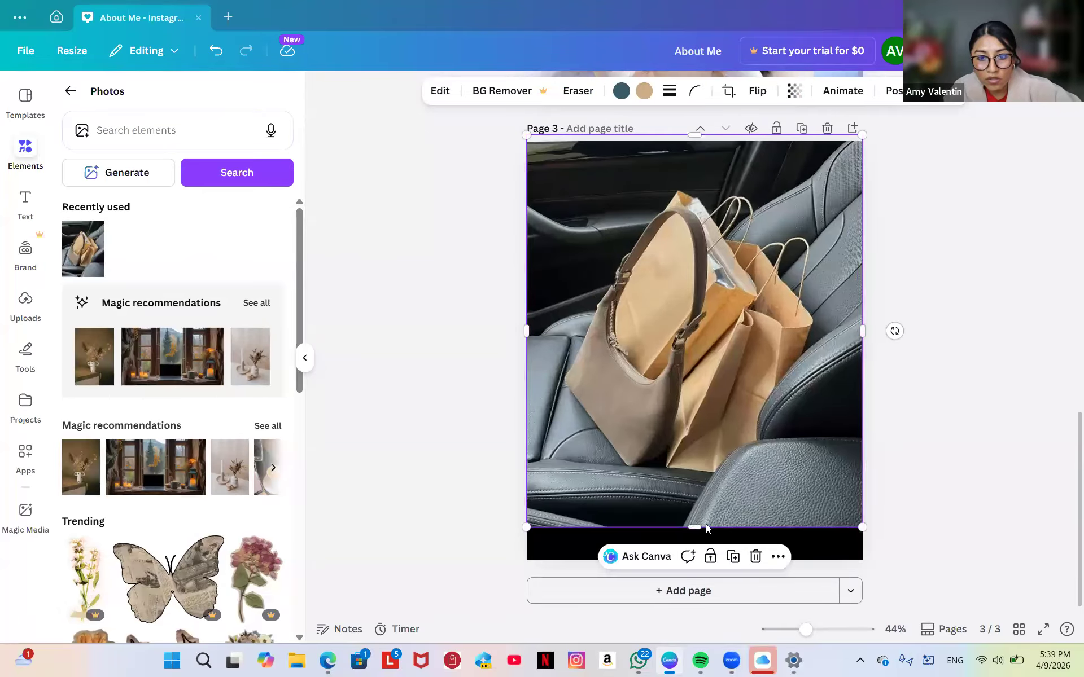
left_click_drag(706, 528, 696, 567)
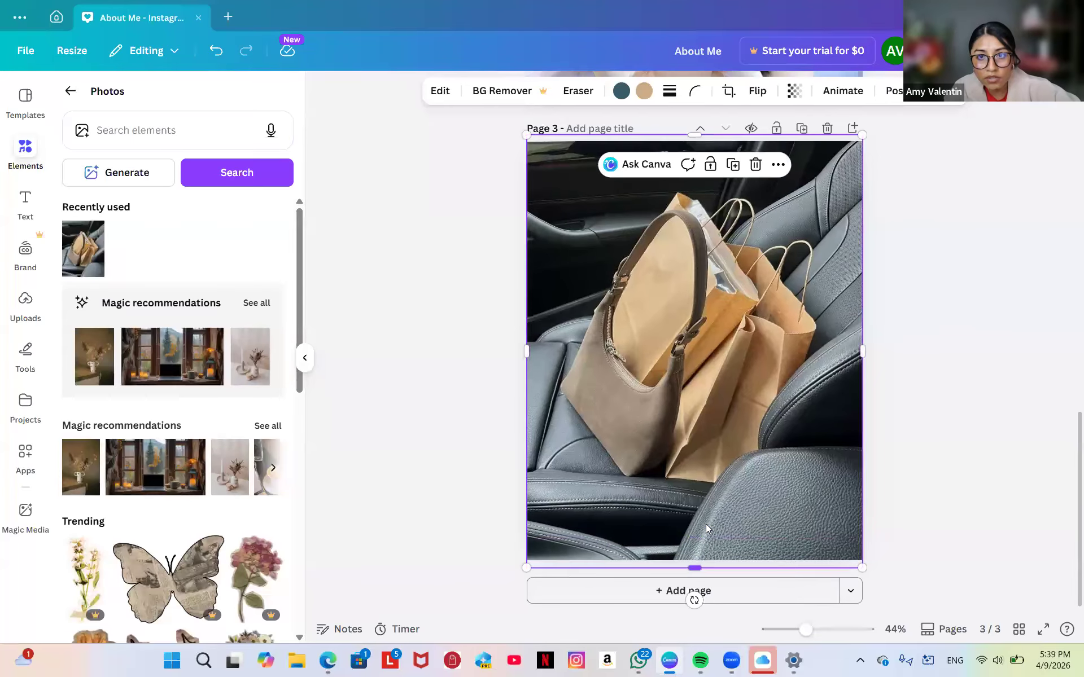
left_click(795, 92)
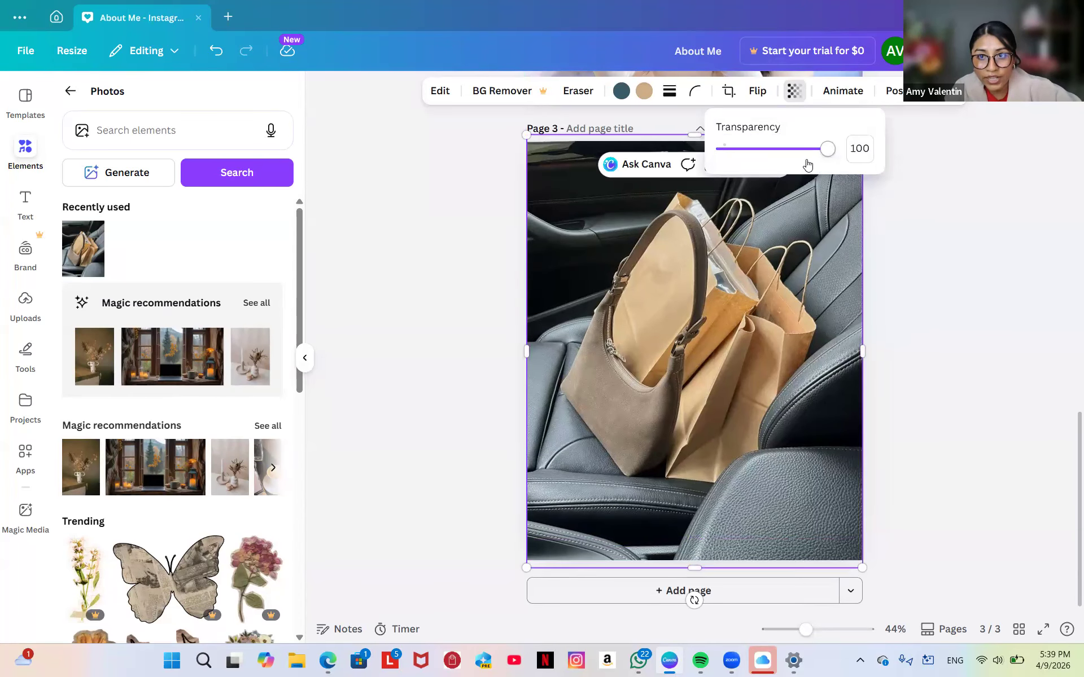
left_click_drag(825, 151, 757, 188)
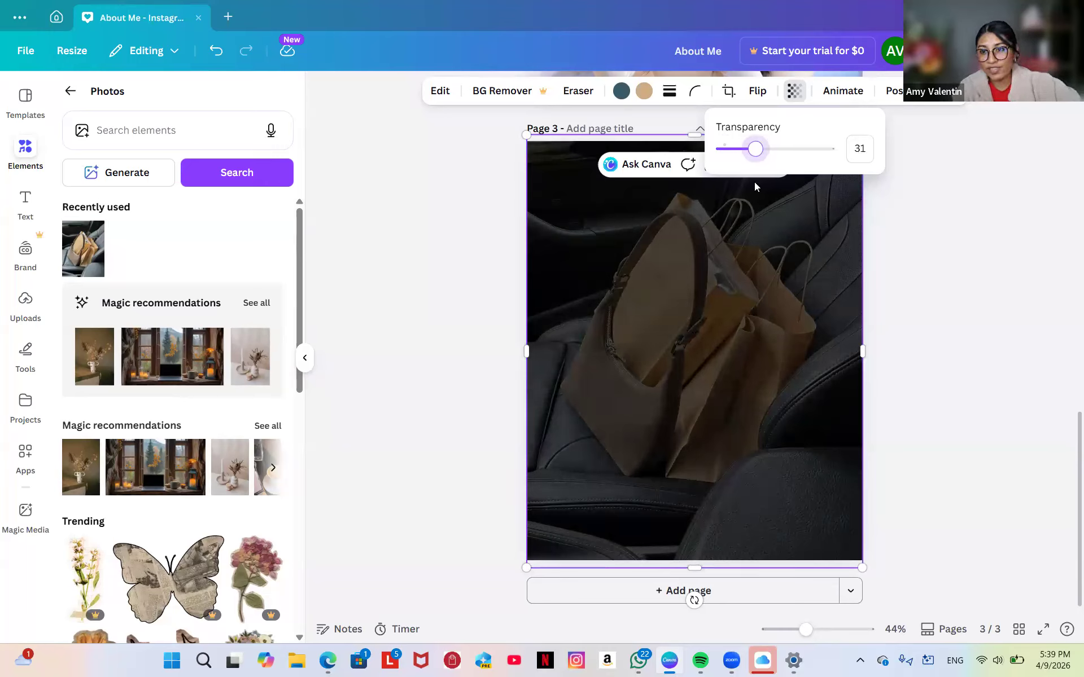
left_click(693, 298)
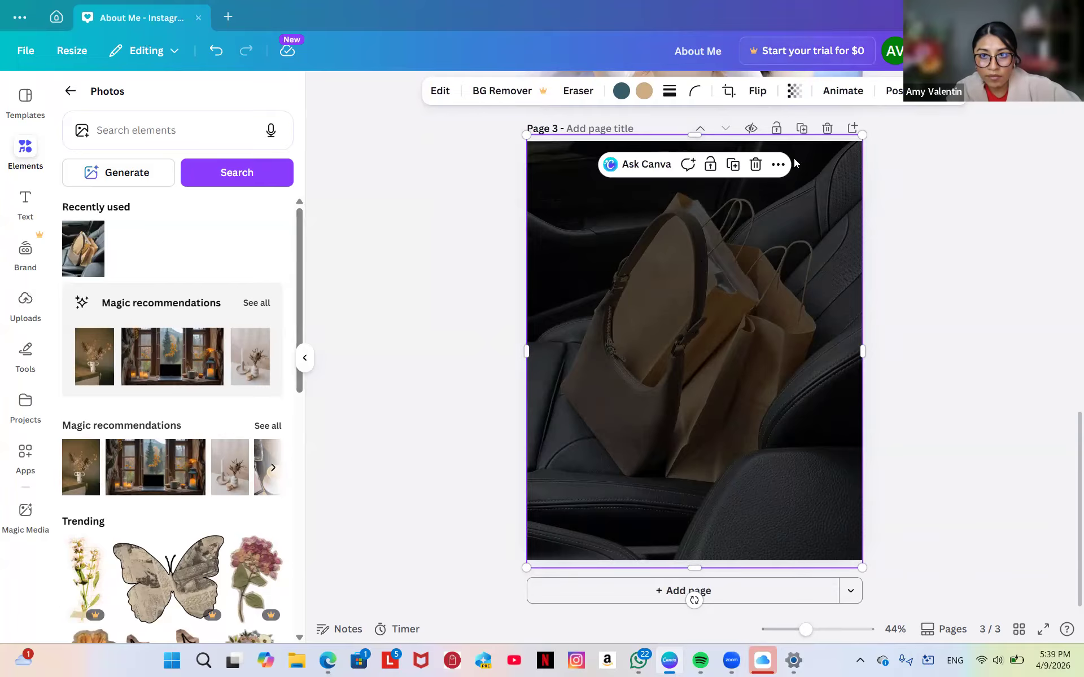
left_click(755, 165)
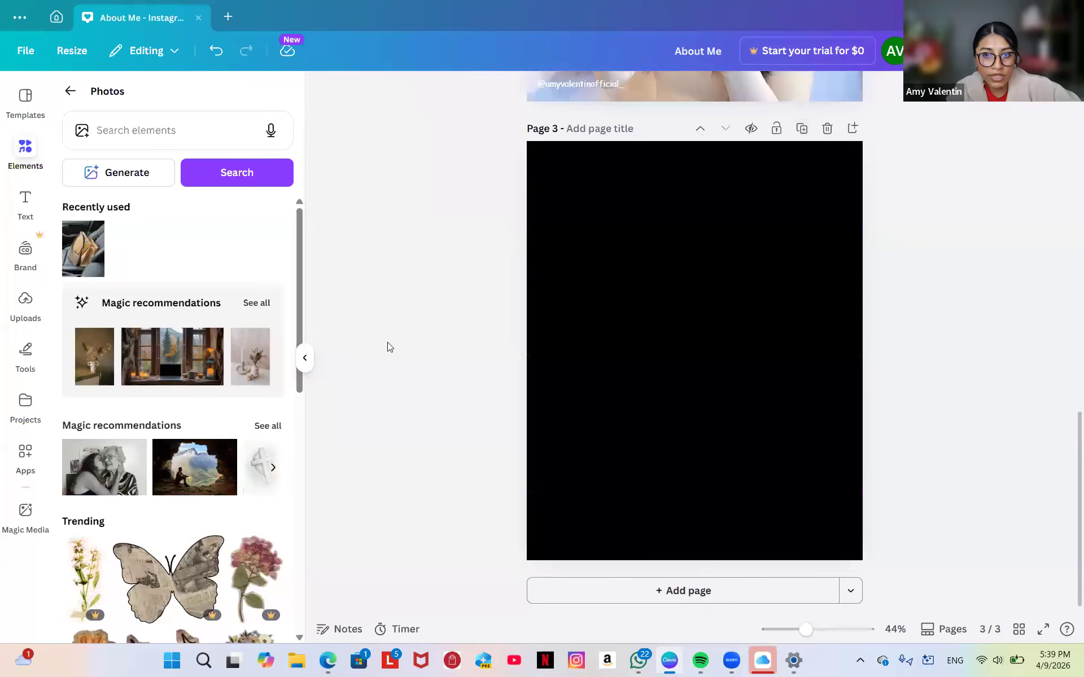
Place the family sunset photo from Uploads on page 3 and stretch it to fill the page.
left_click(24, 305)
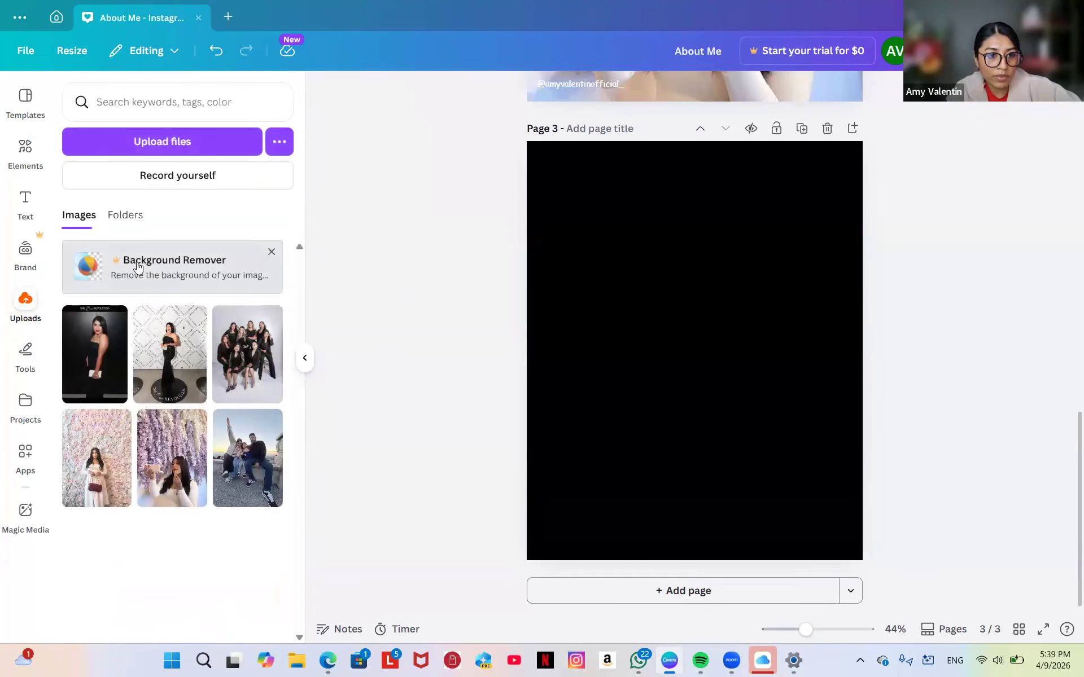
left_click(256, 465)
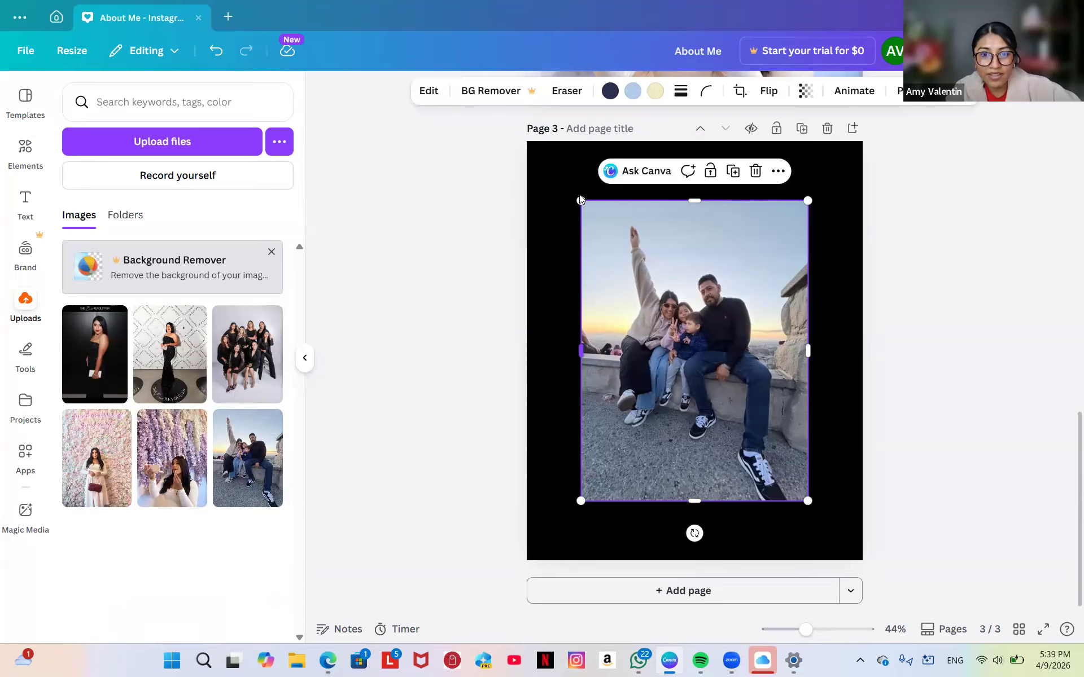
left_click_drag(538, 156, 486, 171)
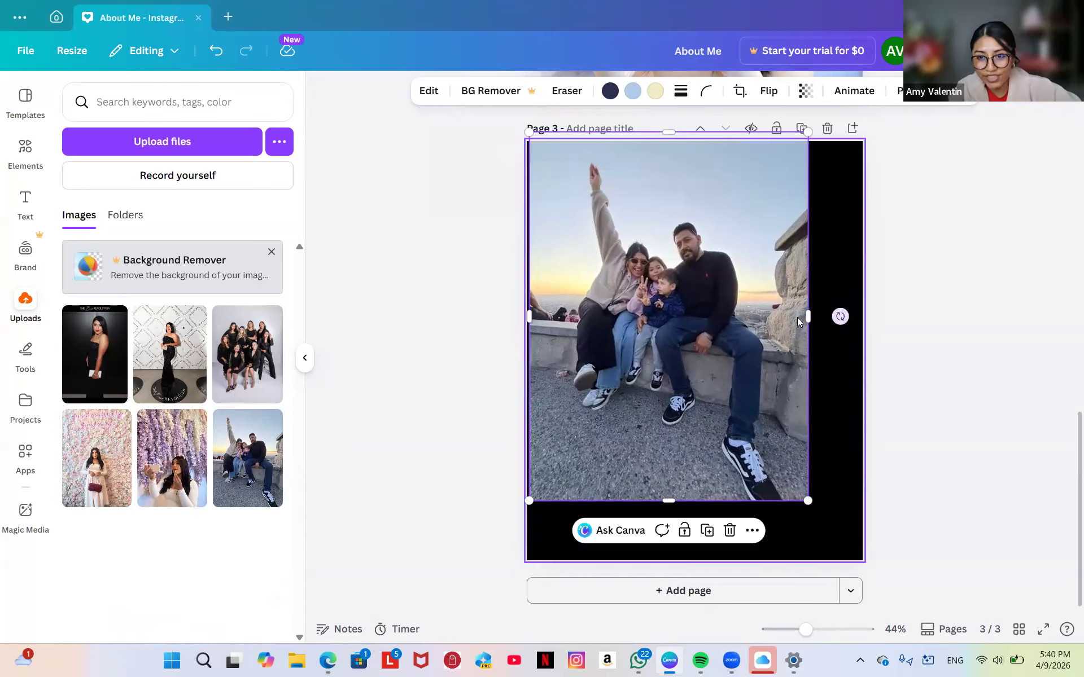
left_click_drag(807, 316, 862, 319)
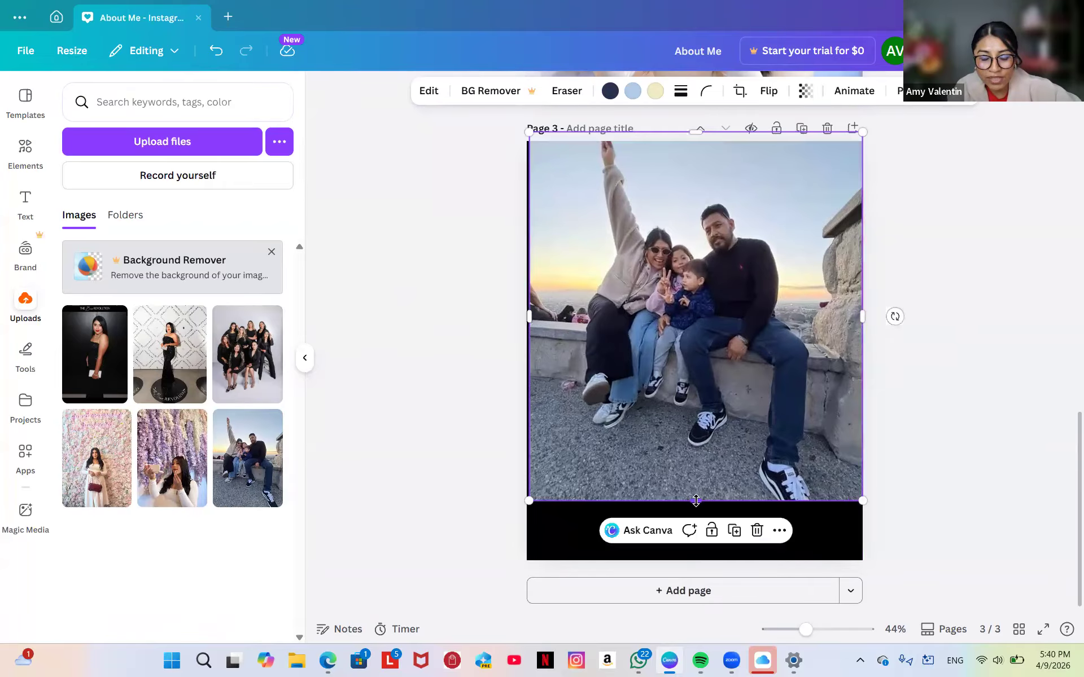
left_click_drag(697, 521, 700, 560)
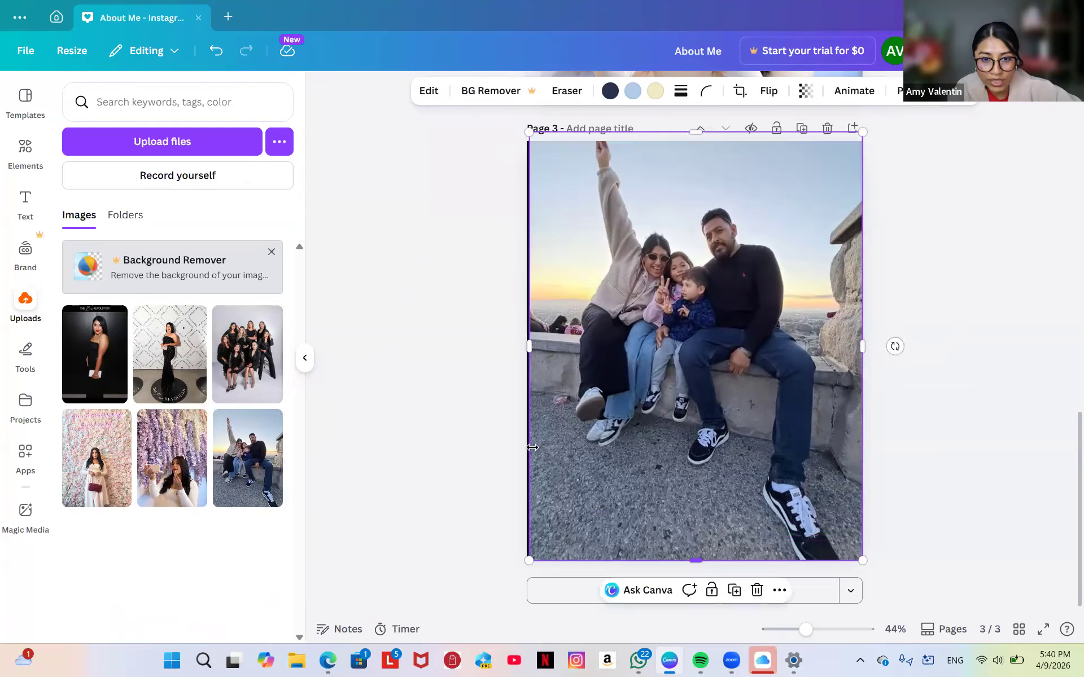
left_click_drag(529, 346, 526, 346)
Lower the family photo's transparency to fade it against the black page, then close Uploads.
left_click(807, 91)
left_click_drag(842, 155, 776, 174)
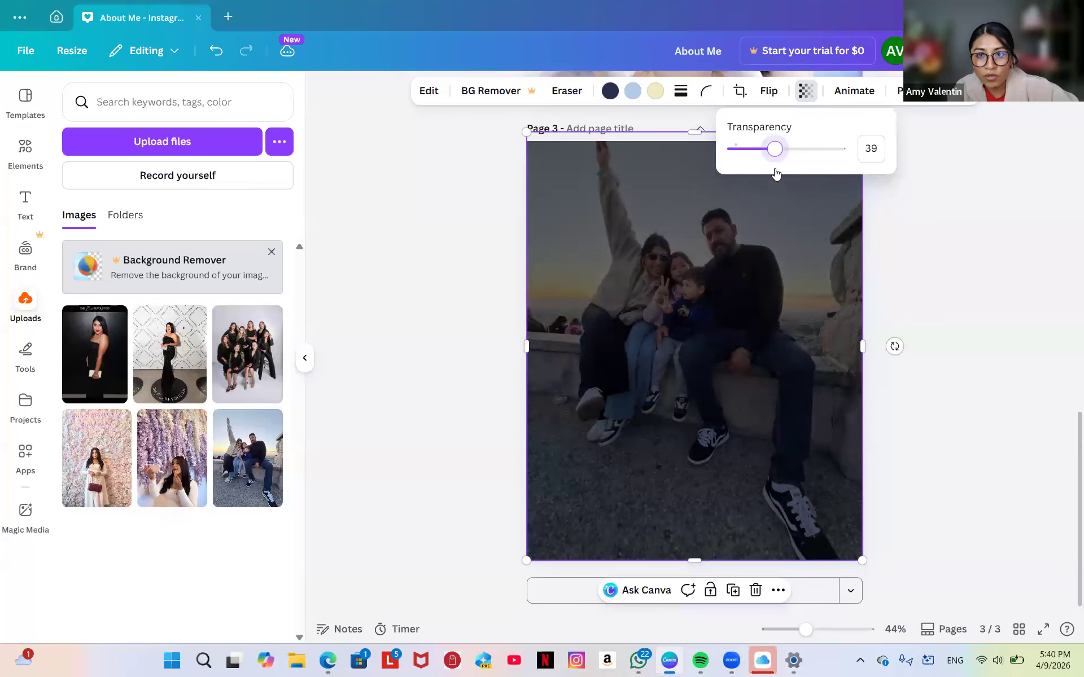
left_click(411, 250)
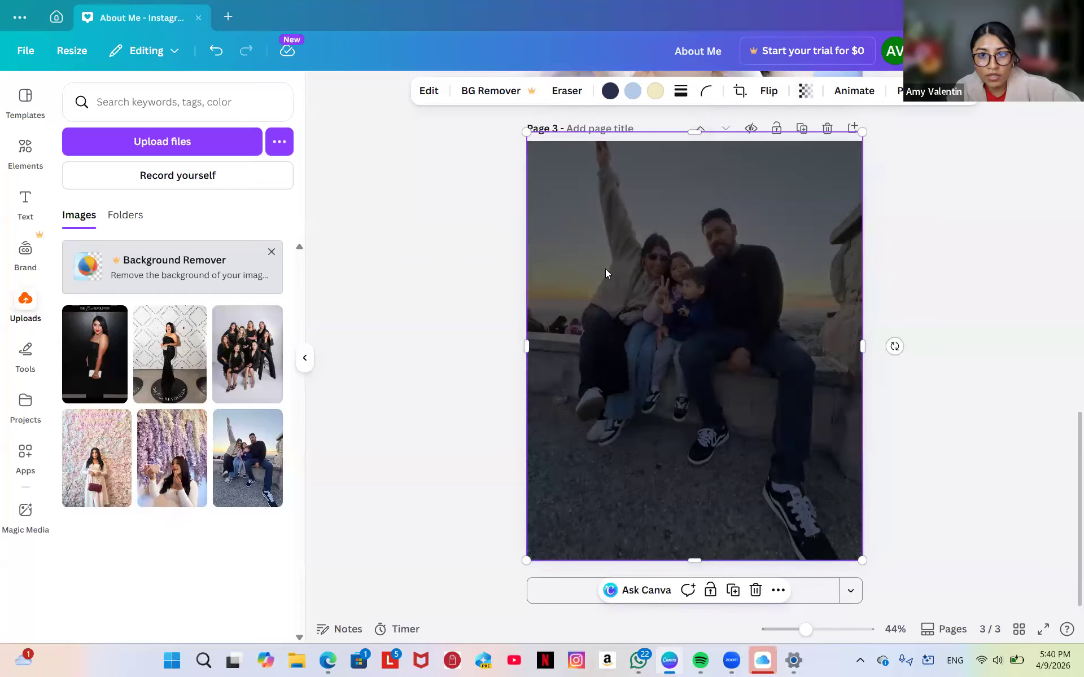
left_click(947, 450)
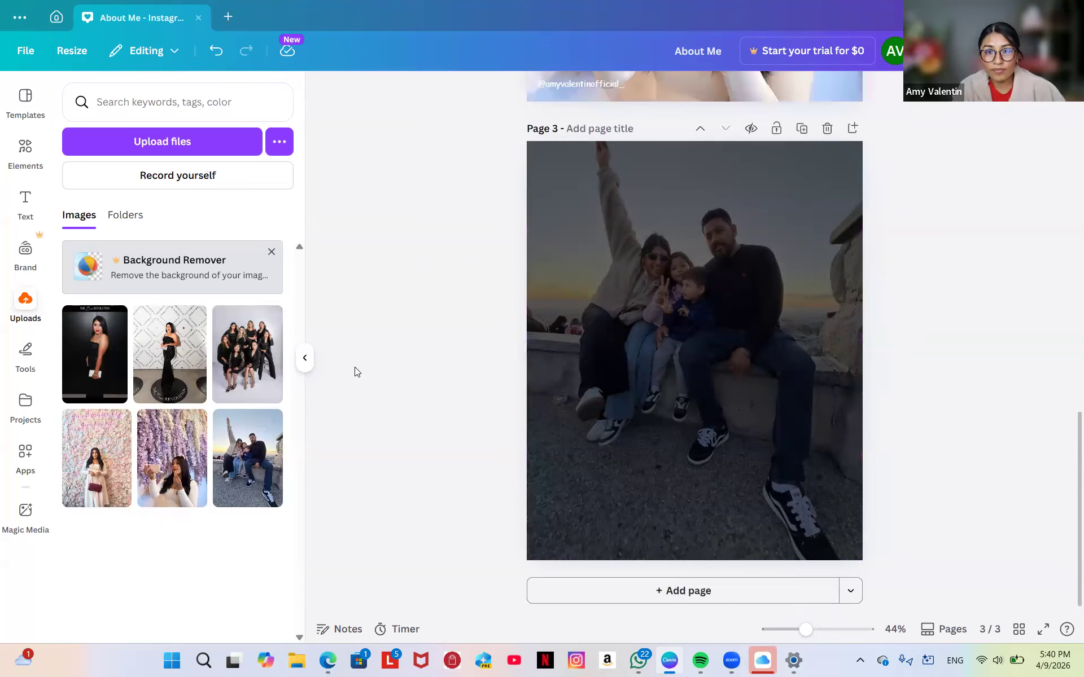
scroll(354, 367, "up", 8)
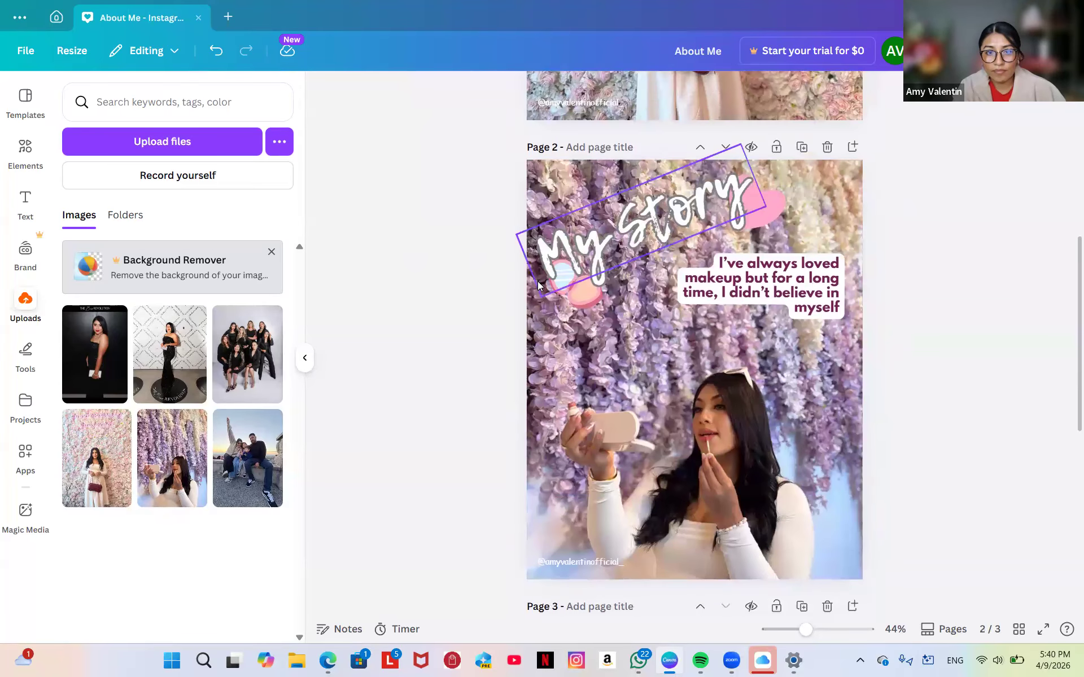
scroll(538, 281, "down", 8)
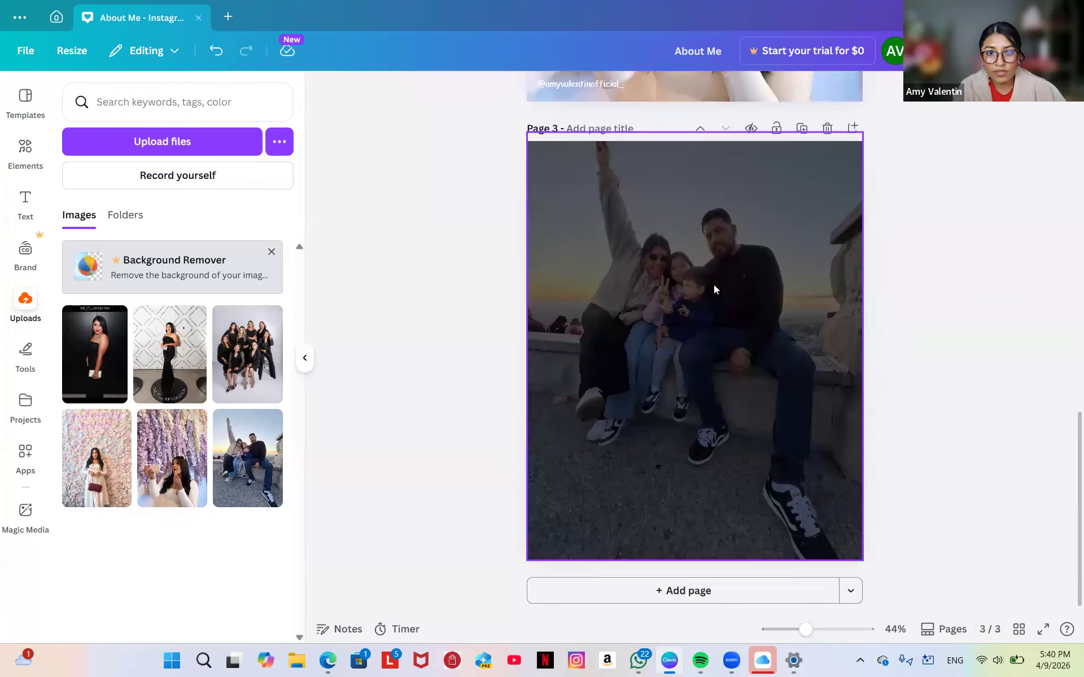
left_click(714, 284)
left_click(362, 276)
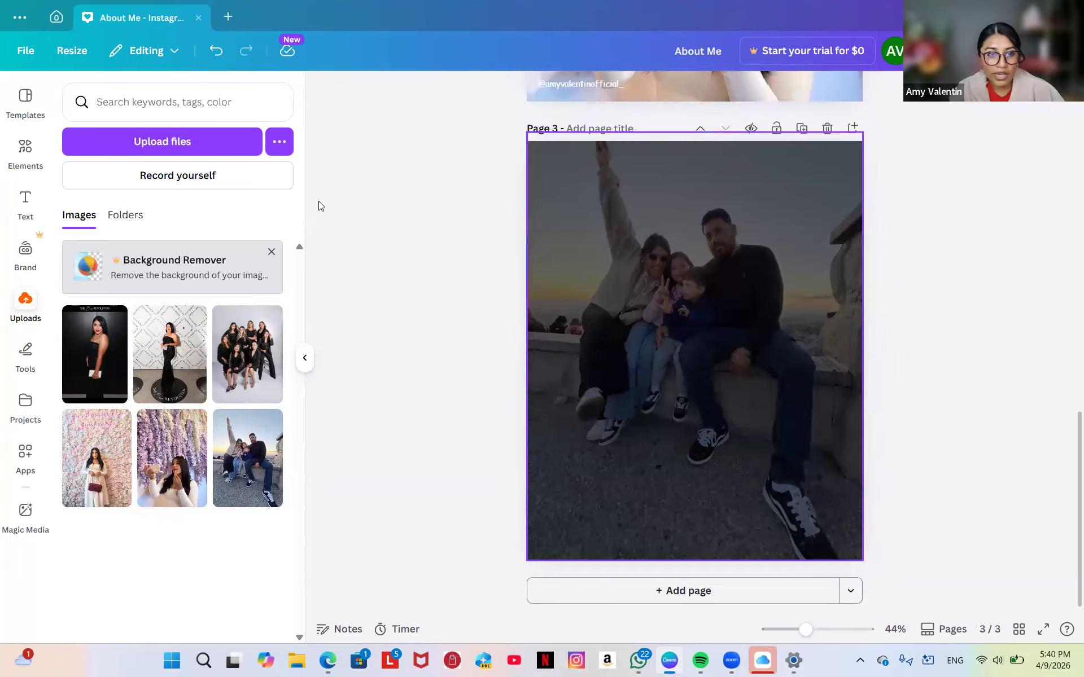
left_click(305, 358)
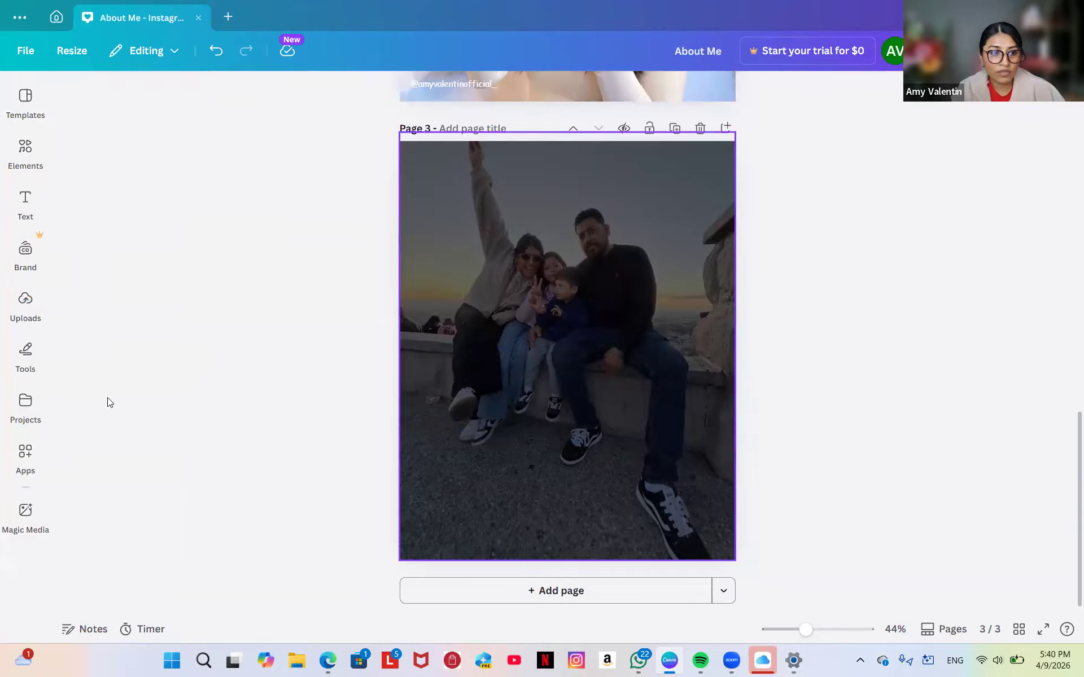
Add a heading text box on page 3 reading 'My Why'.
left_click(26, 205)
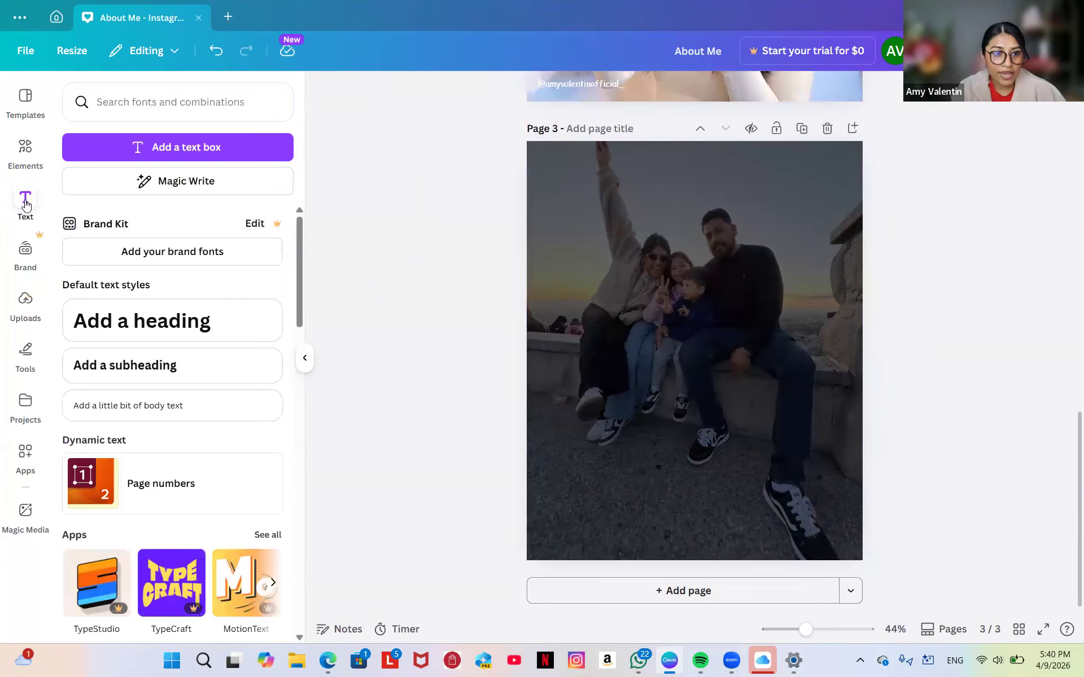
left_click(173, 323)
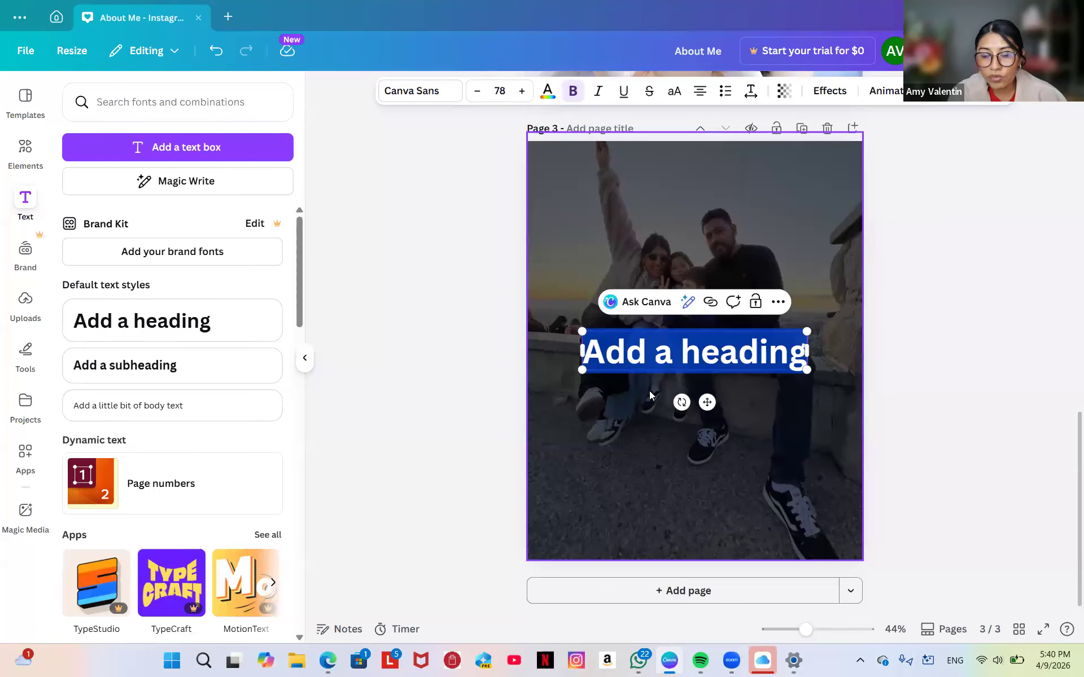
type("my")
key("ctrl+a")
key("BackSpace")
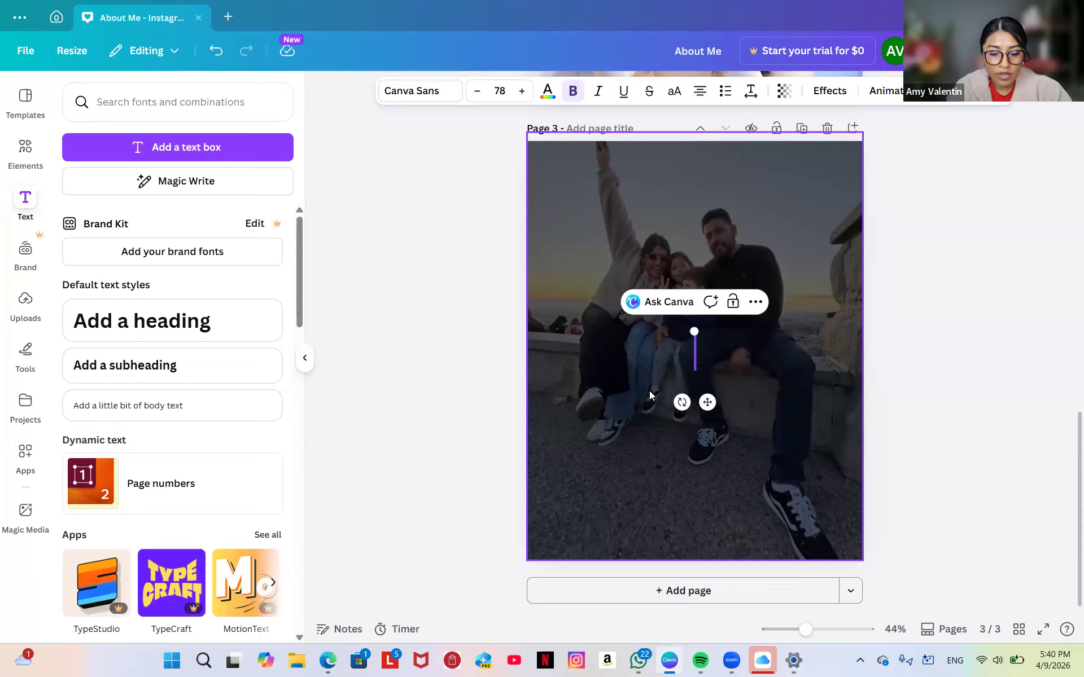
type("My")
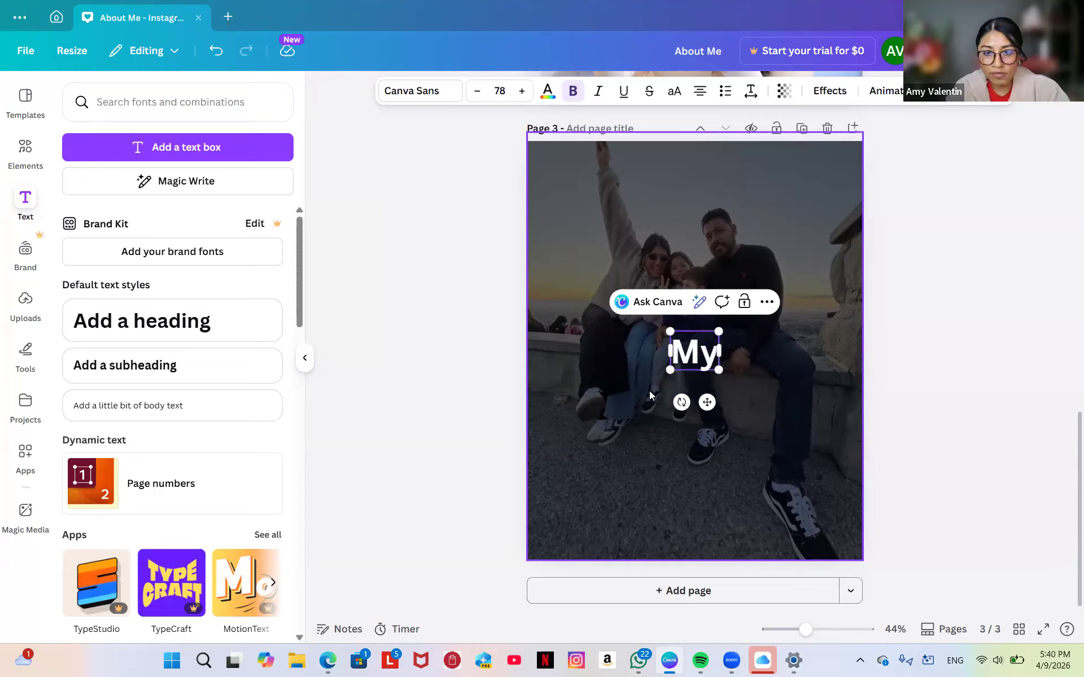
type("Why")
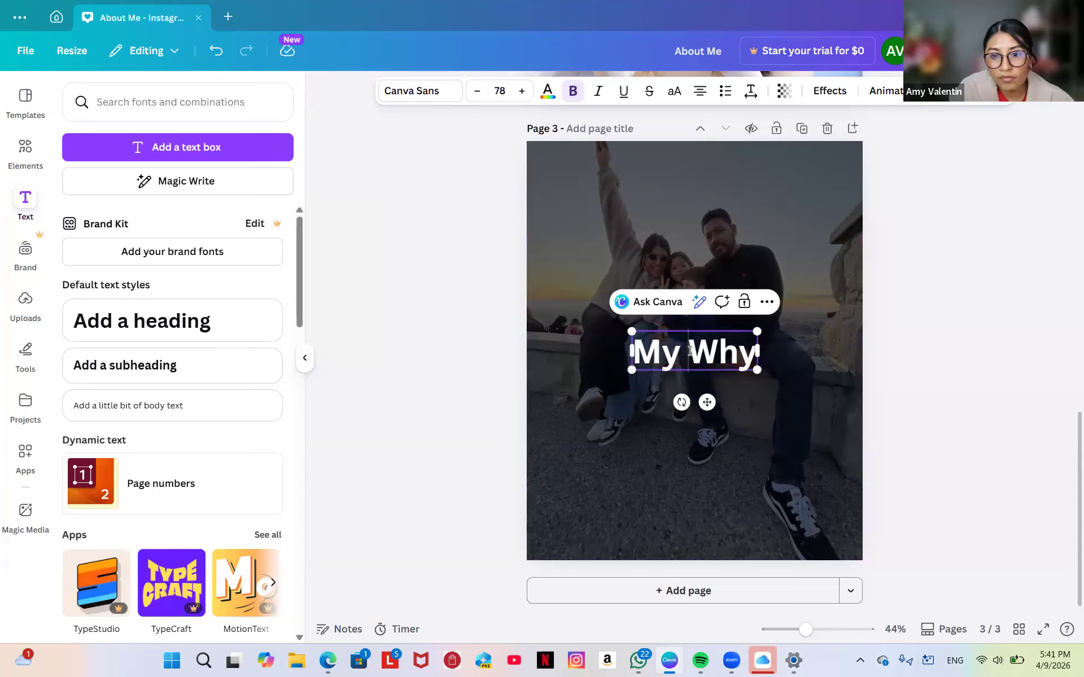
Tilt the My Why heading about 20° and move it over the photo's upper-left.
left_click_drag(682, 402, 731, 447)
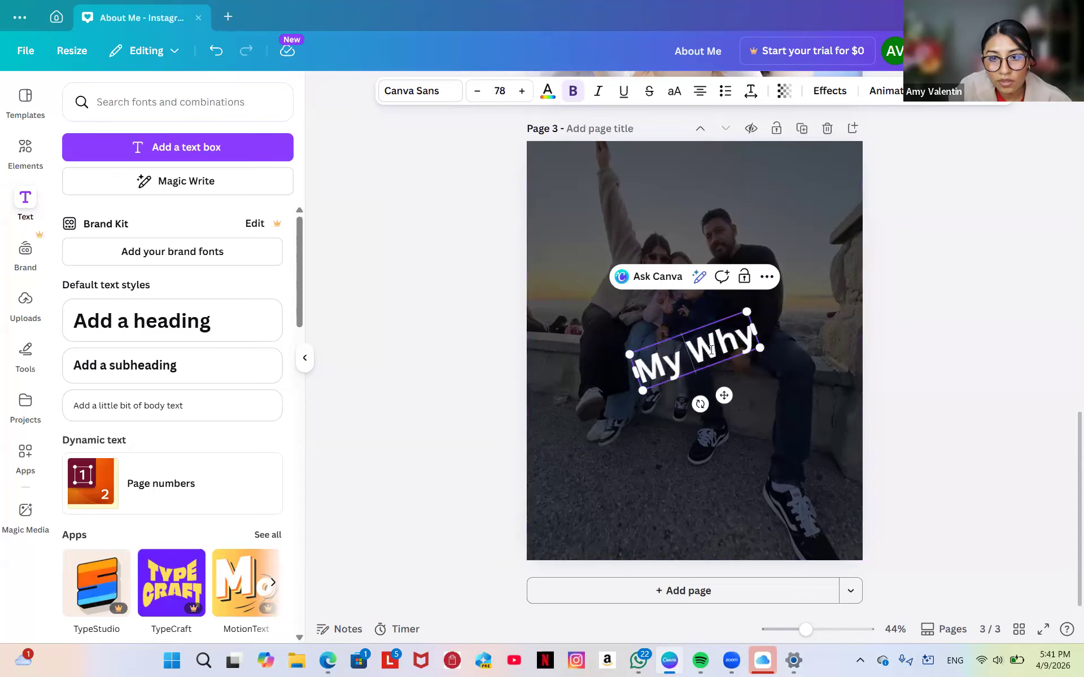
mouse_move(586, 497)
left_mouse_down()
mouse_move(689, 396)
mouse_move(563, 516)
mouse_move(590, 501)
mouse_move(581, 510)
left_mouse_up()
left_click(674, 359)
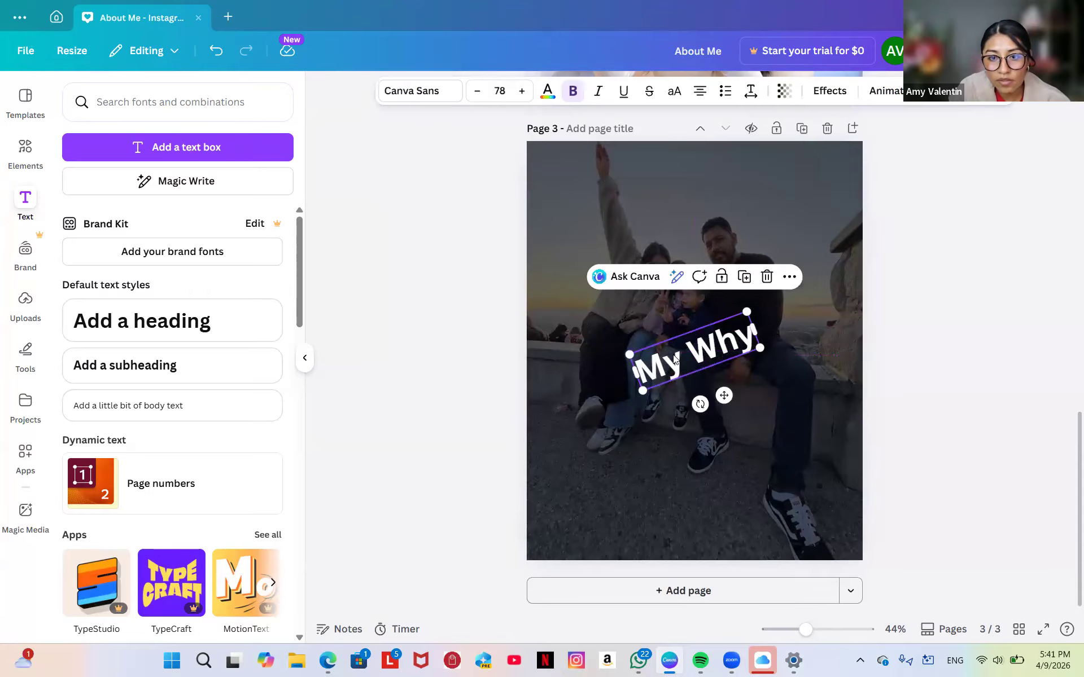
left_click_drag(672, 355, 584, 188)
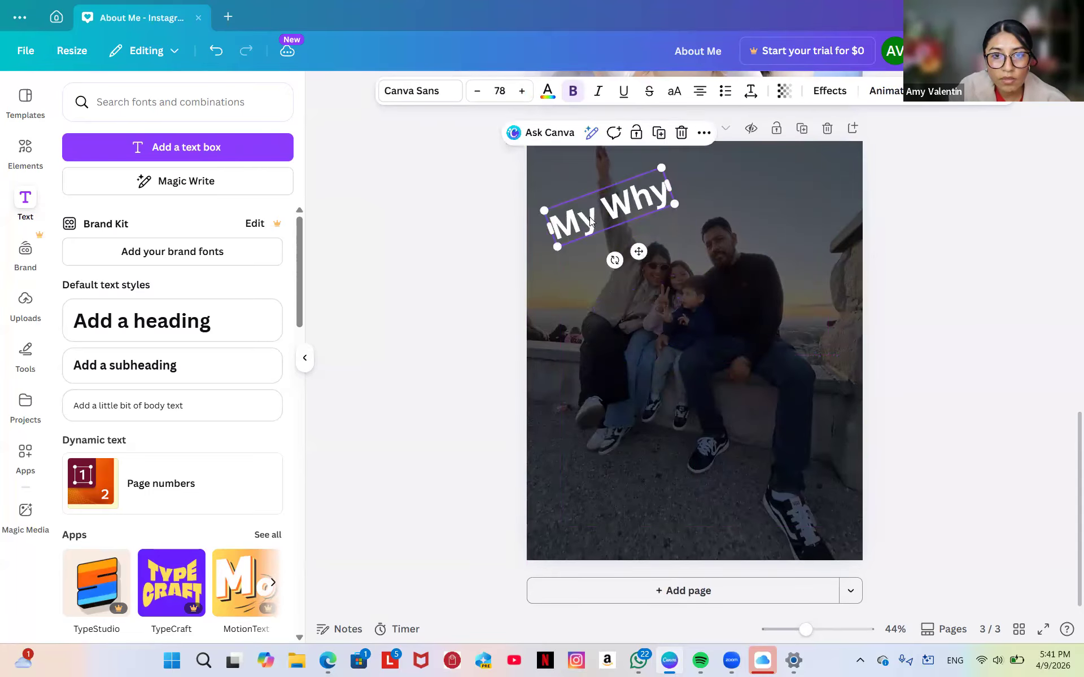
left_click(408, 94)
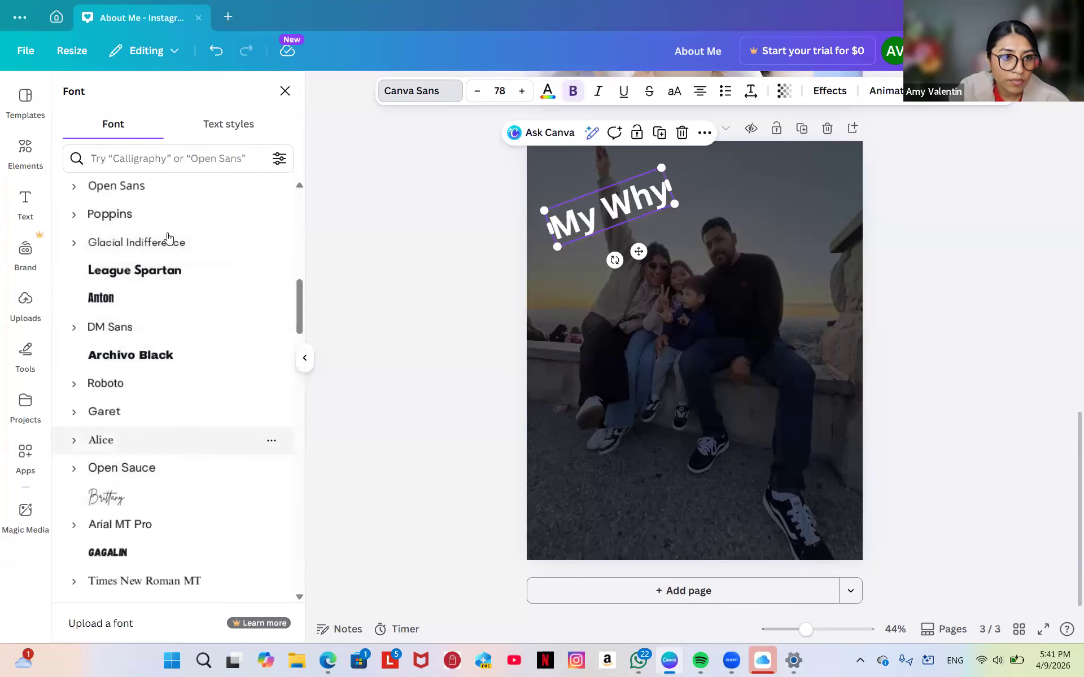
Search the script fonts and apply Lemon Tuesday to the 'My Why' heading.
scroll(168, 237, "up", 10)
scroll(168, 237, "up", 2)
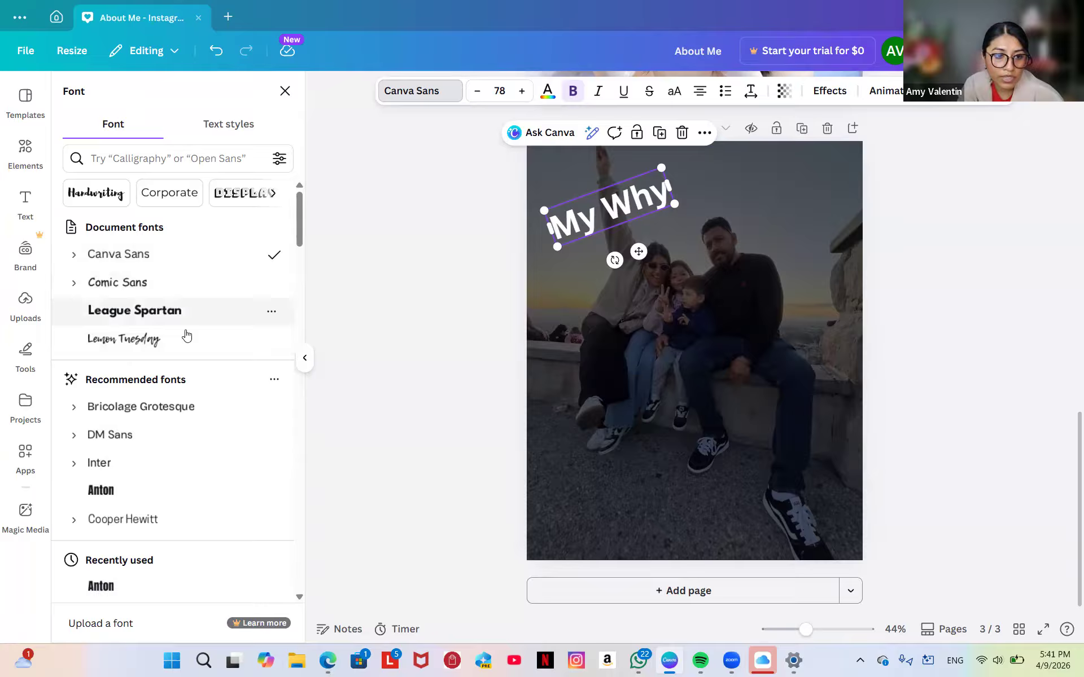
left_click(167, 155)
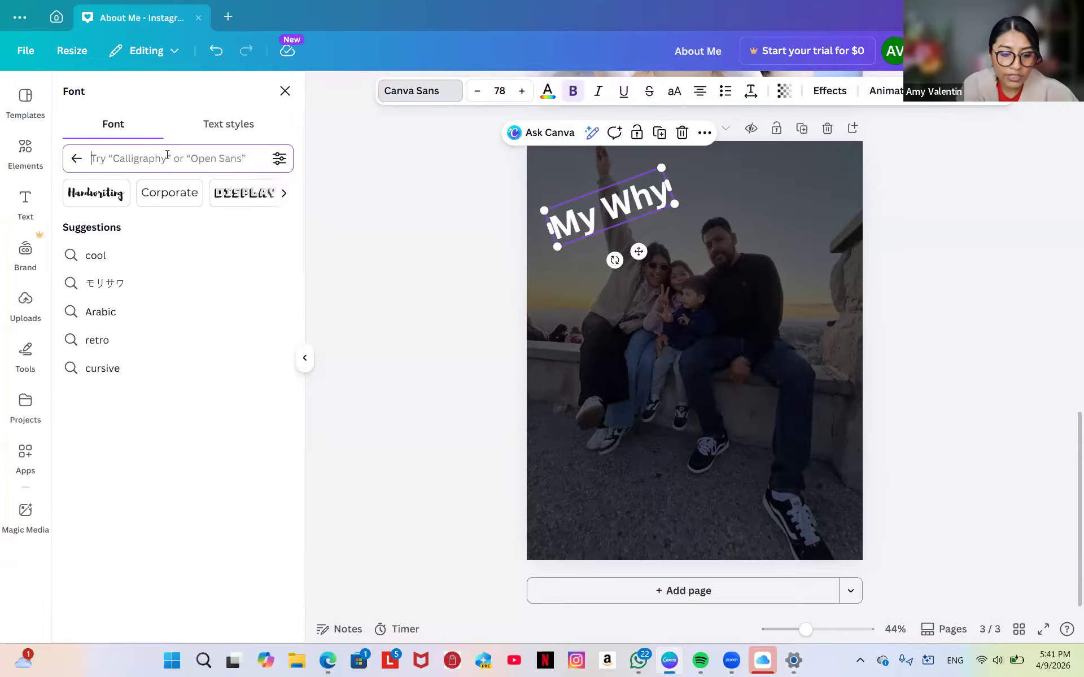
type("curvi")
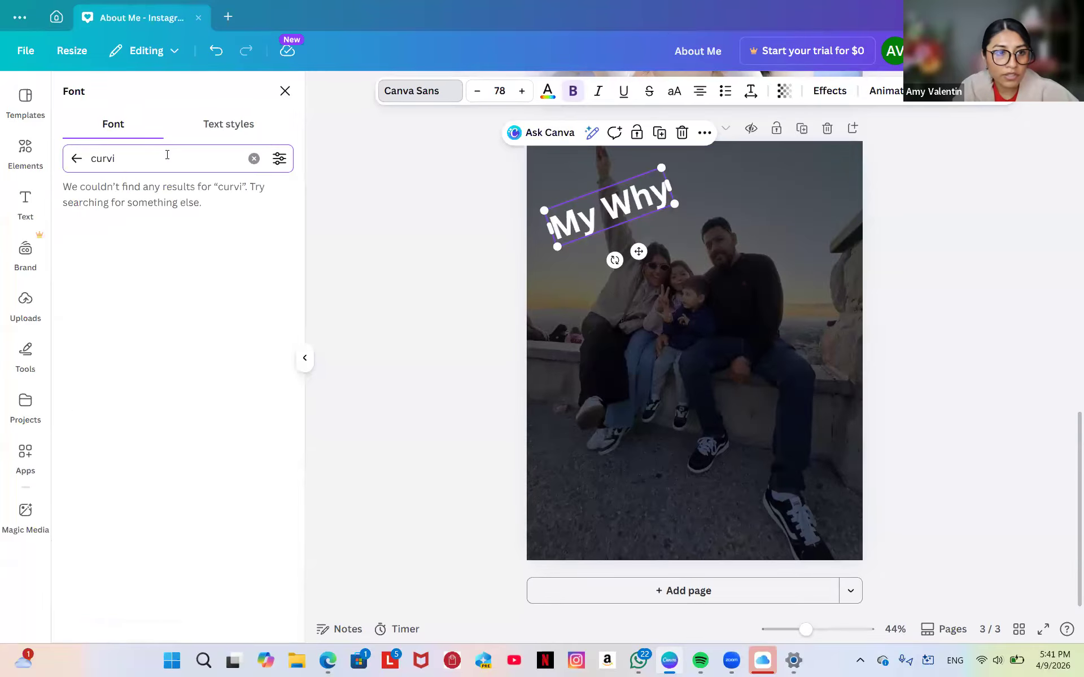
key("BackSpace")
key("BackSpace")
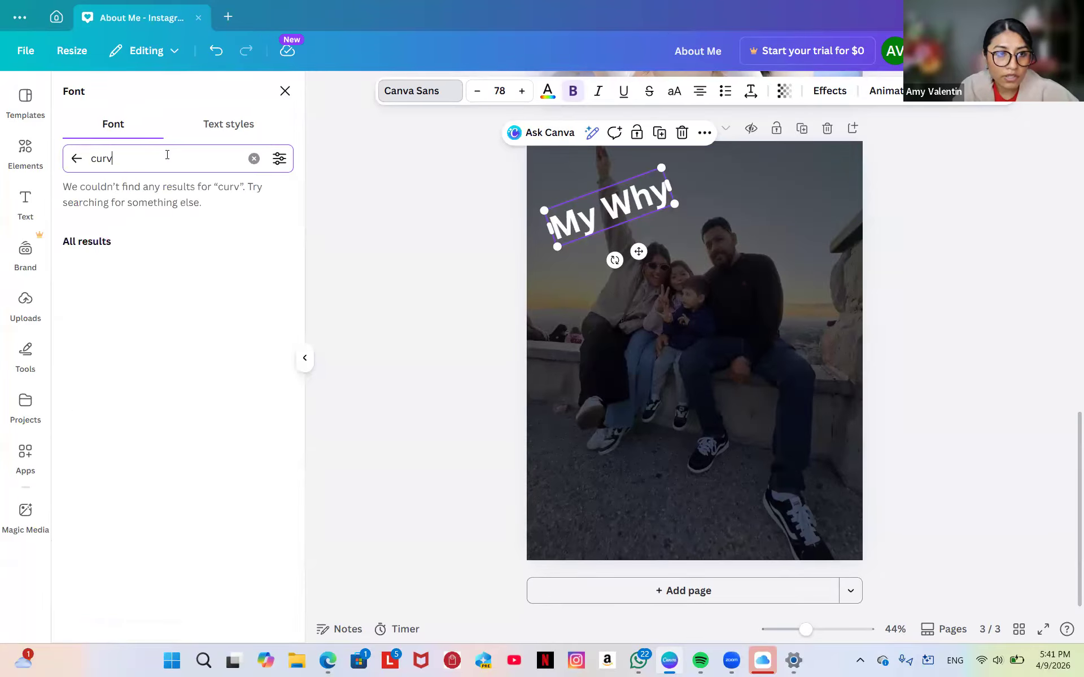
type("sive")
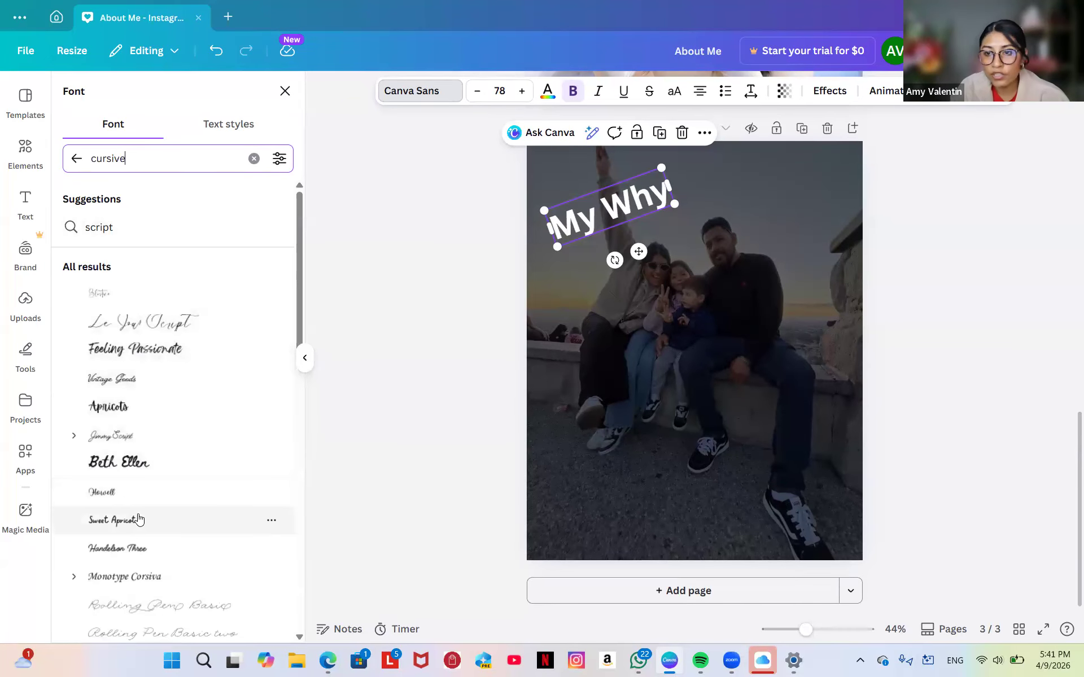
left_click(77, 160)
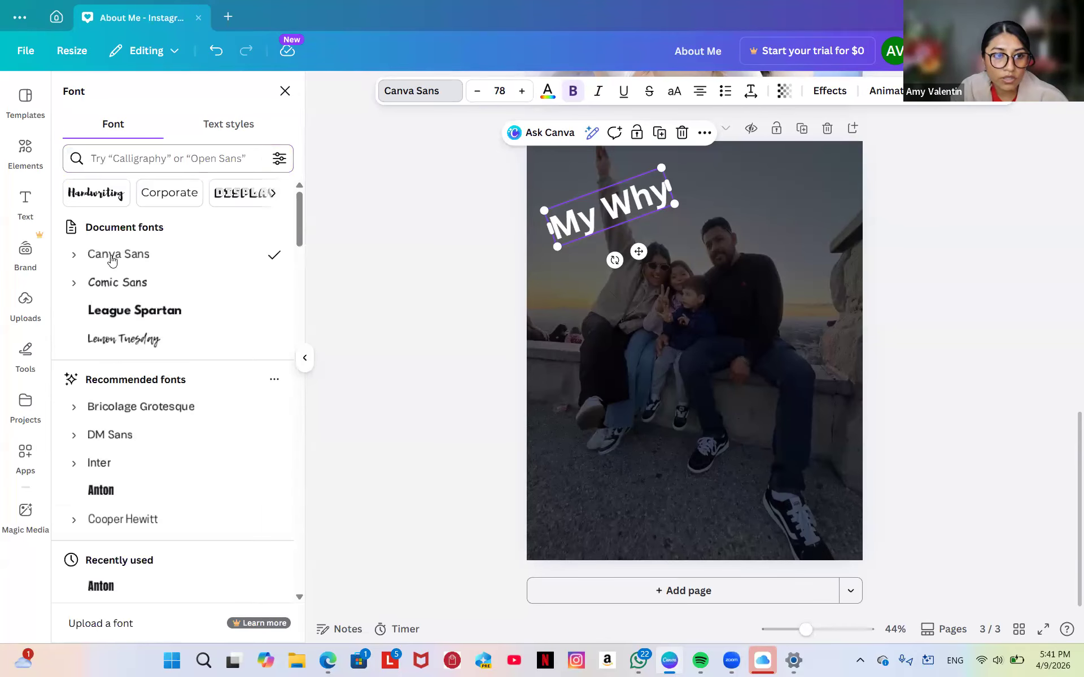
left_click(112, 346)
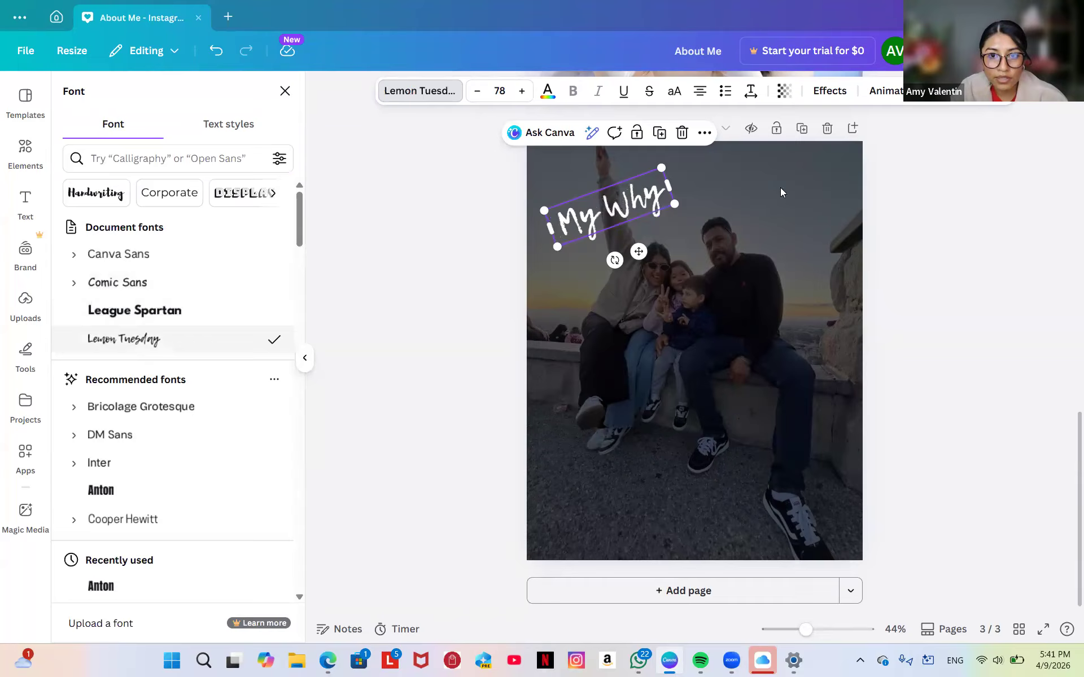
Enlarge the heading to size 92.2 and nudge it toward the page's top-left corner.
left_click_drag(661, 168, 680, 153)
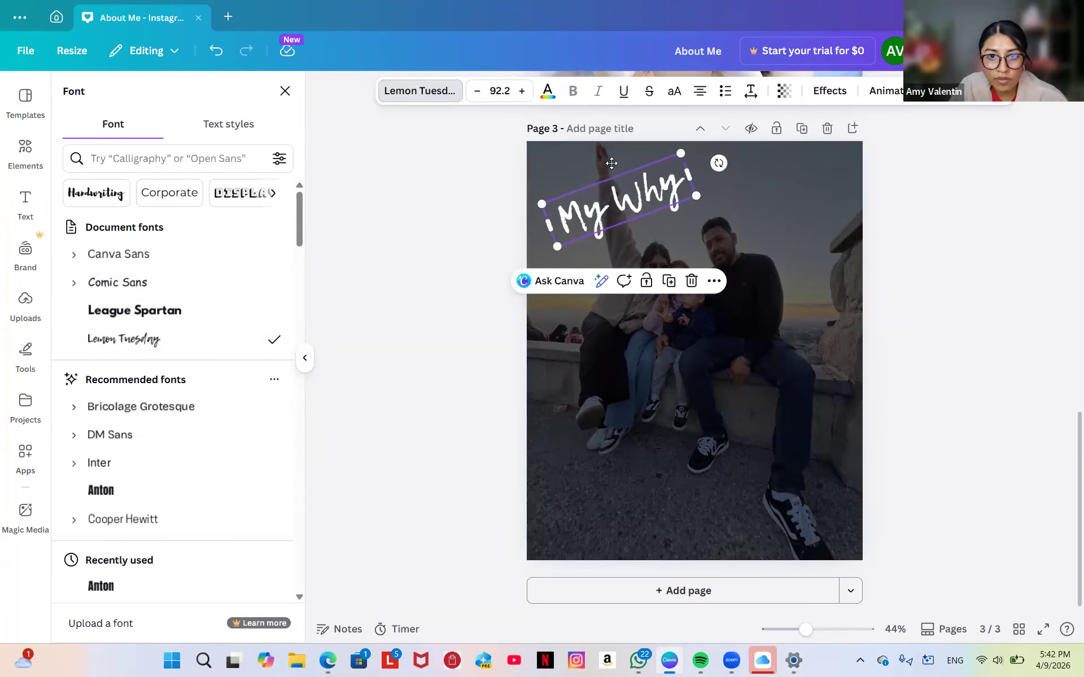
left_click_drag(611, 163, 611, 174)
left_click(682, 322)
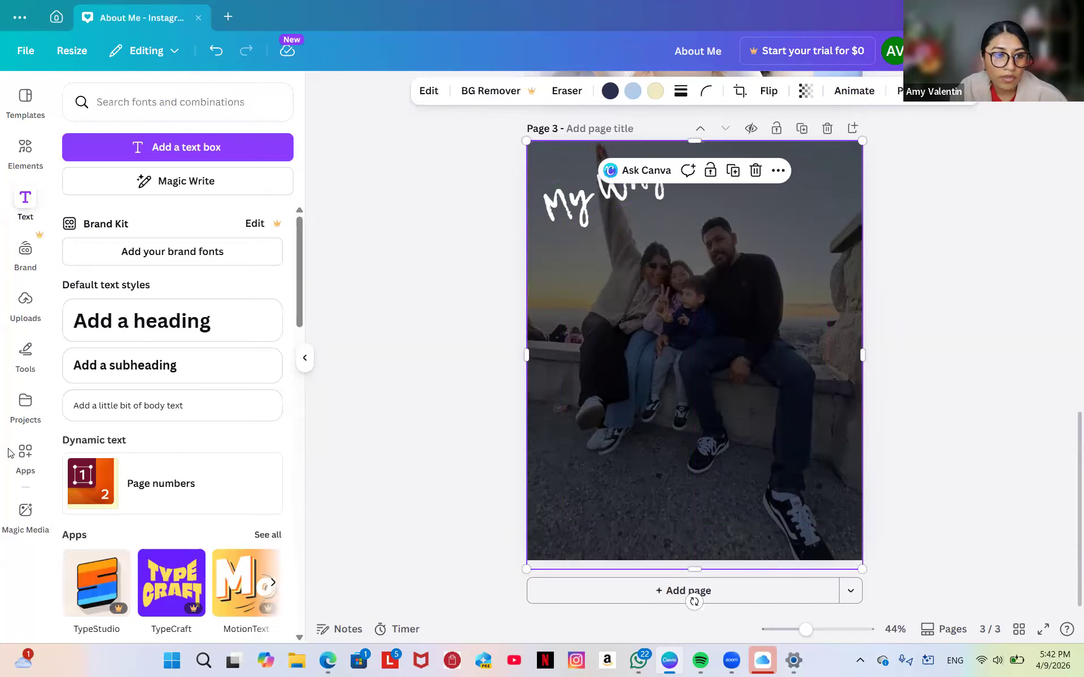
Add a subheading box just below the heading and set it in DM Sans.
left_click(182, 366)
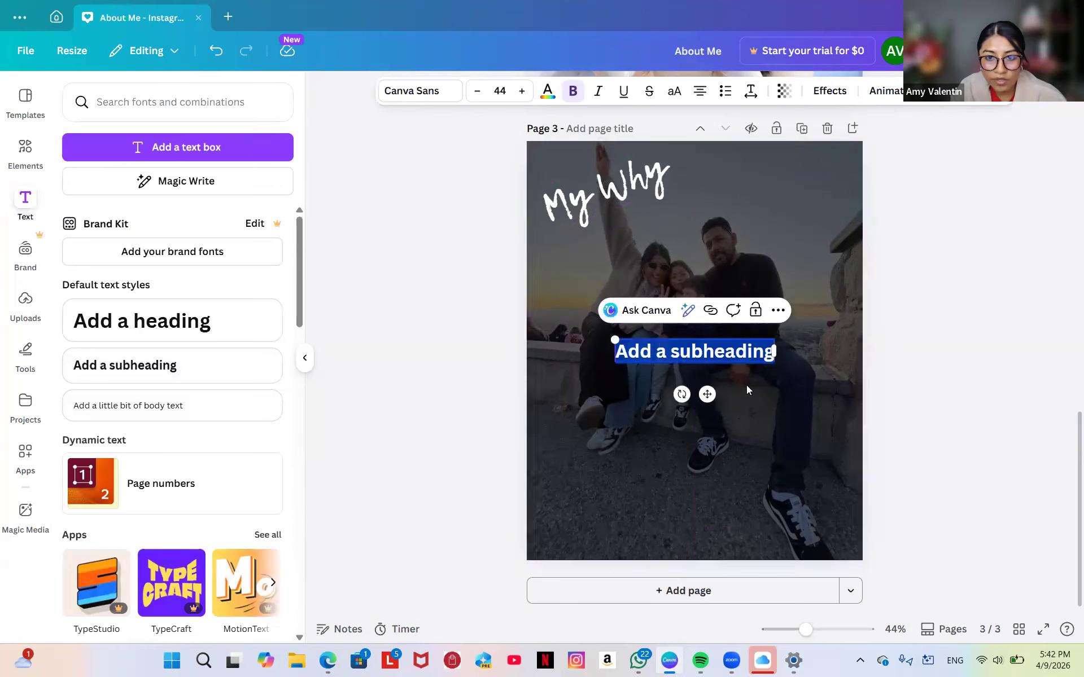
left_click_drag(700, 334, 693, 273)
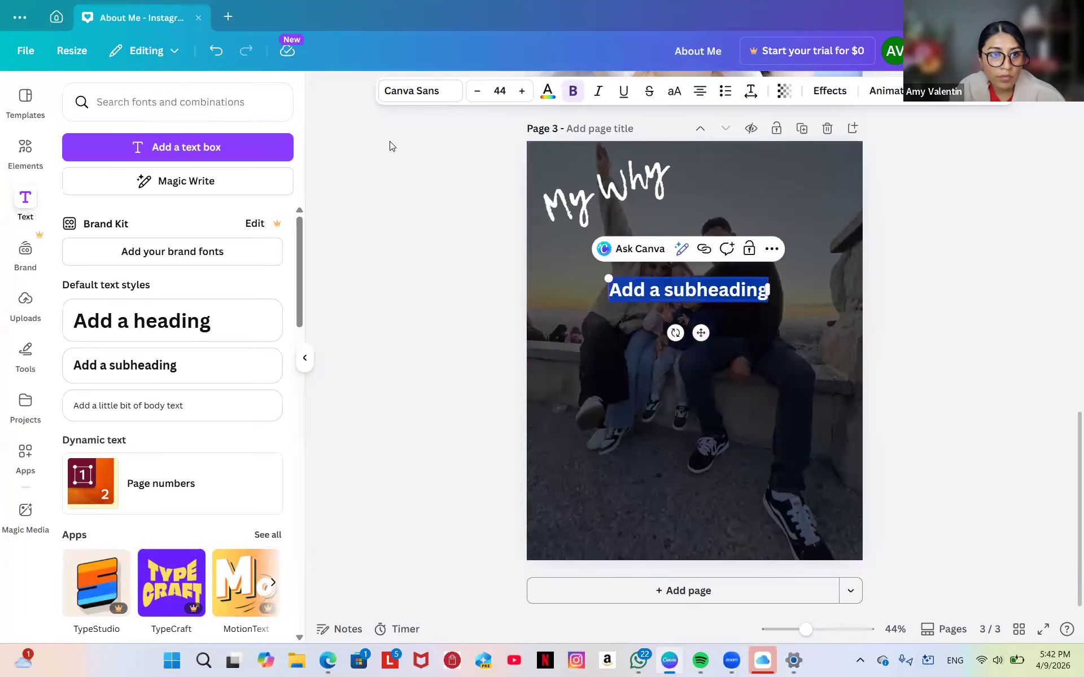
left_click(437, 91)
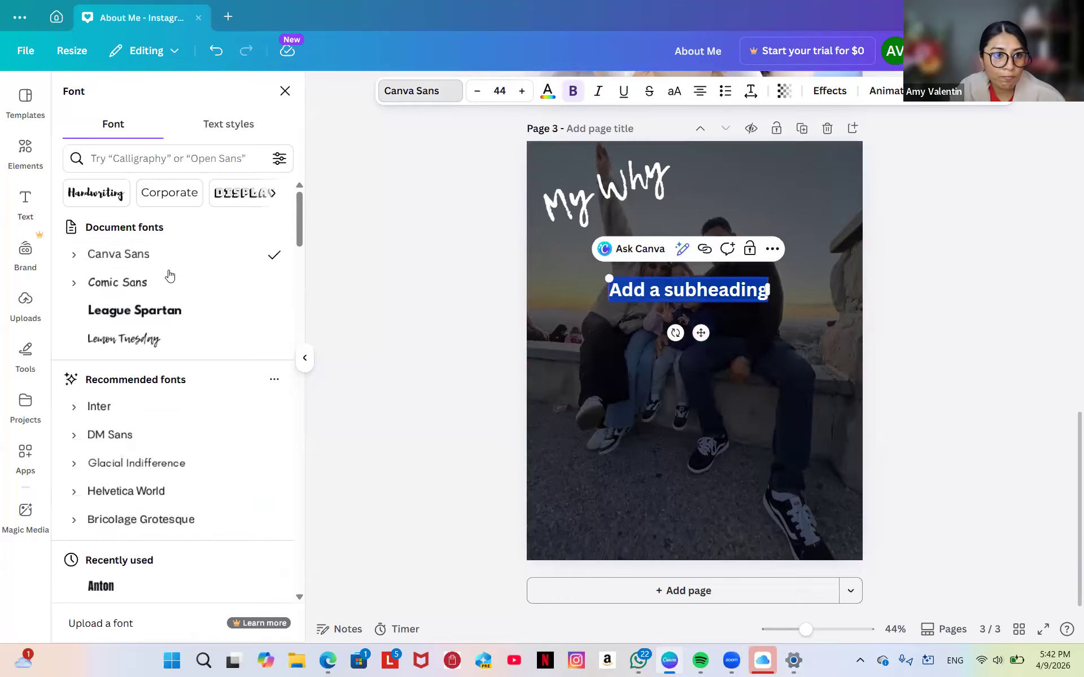
left_click(173, 432)
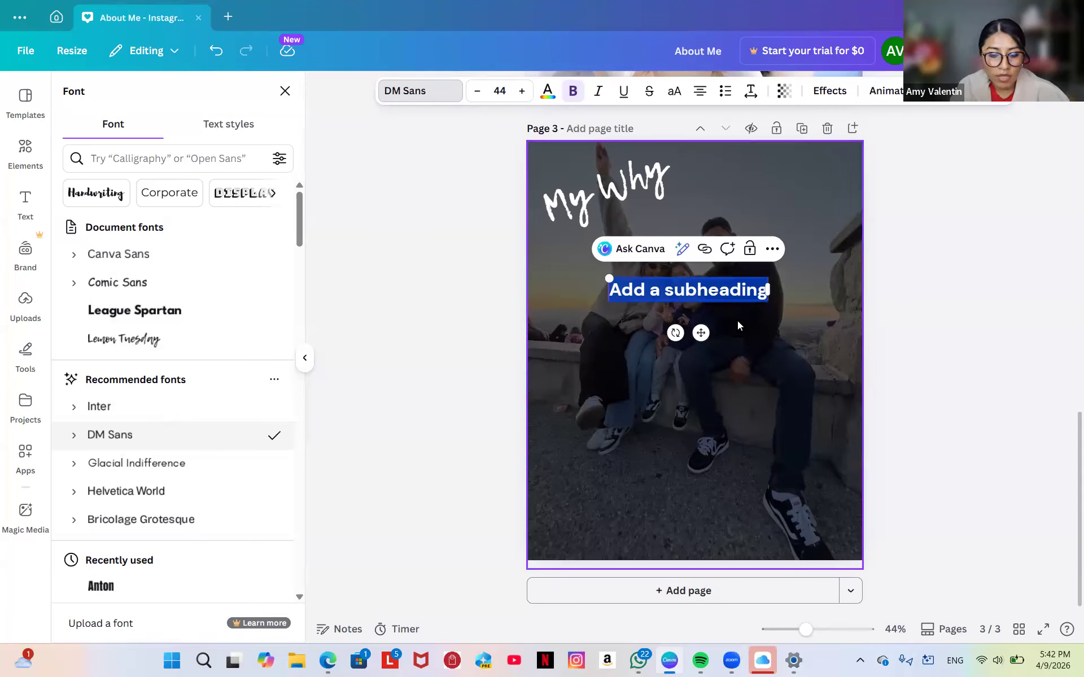
Enter the caption 'my family is why' and shrink it to size 33.
type("my family is wh")
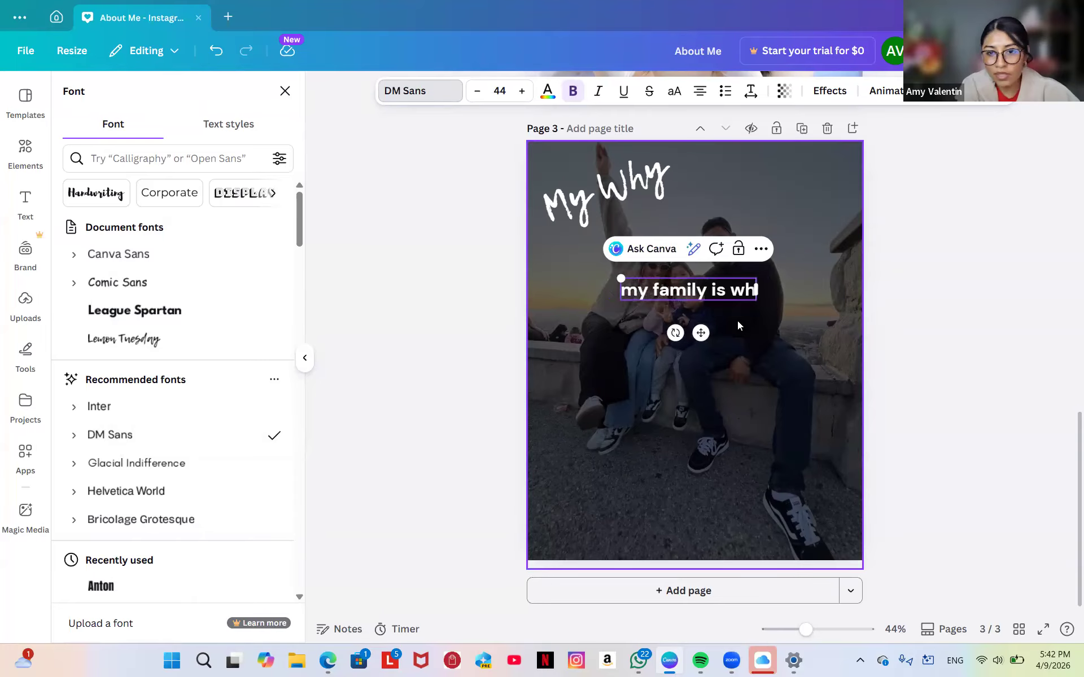
type("y")
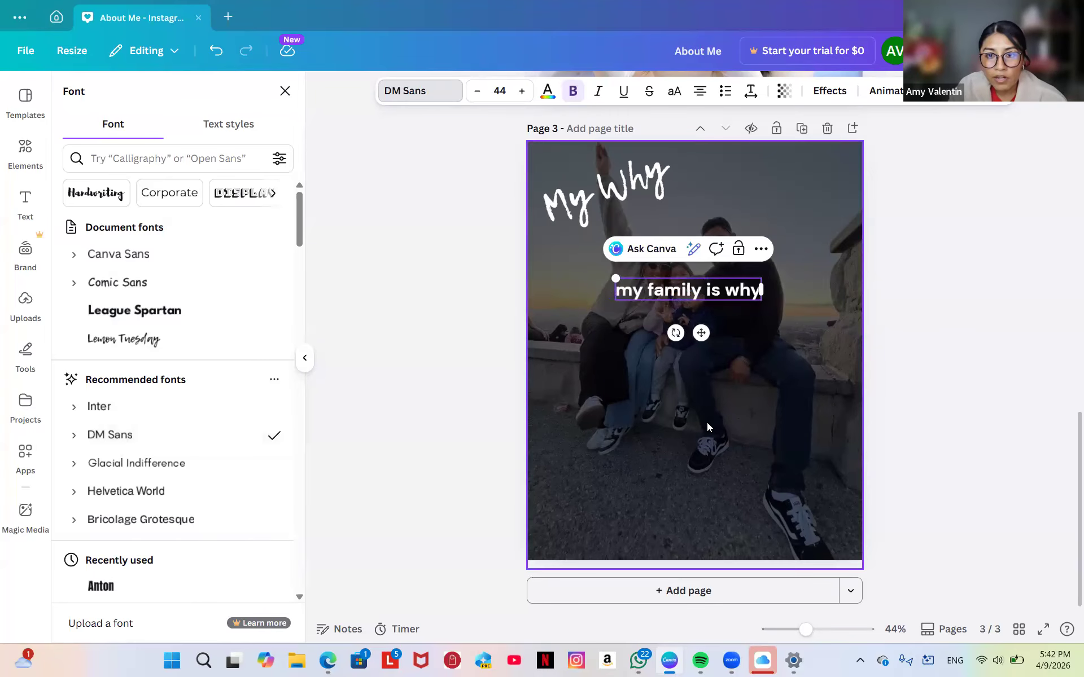
left_click(477, 91)
left_click(477, 91)
left_click(477, 92)
left_click(477, 92)
left_click(477, 92)
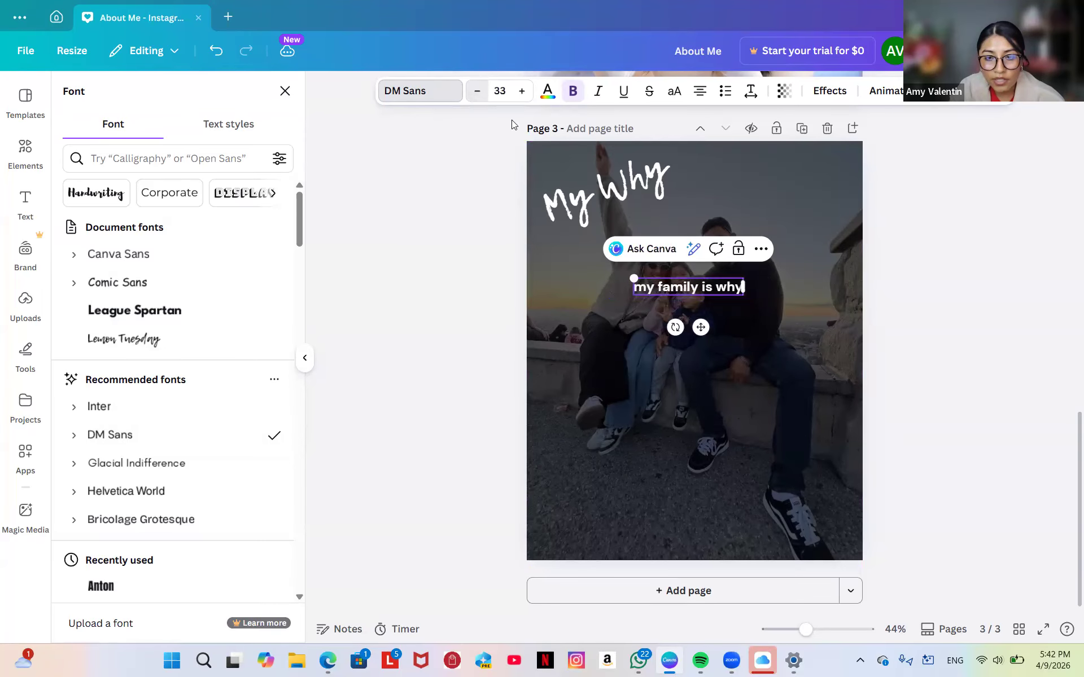
mouse_move(680, 383)
left_mouse_down()
mouse_move(678, 331)
mouse_move(663, 358)
mouse_move(680, 383)
left_mouse_up()
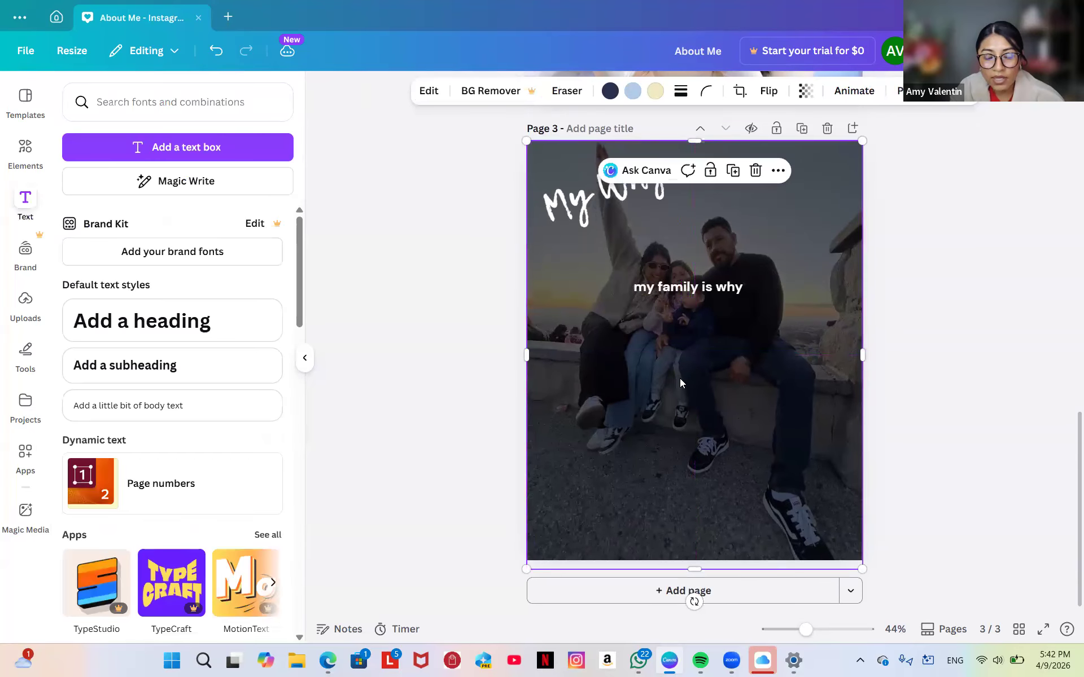
Duplicate the caption below the original and rewrite the copy as 'my kids'.
left_click(697, 286)
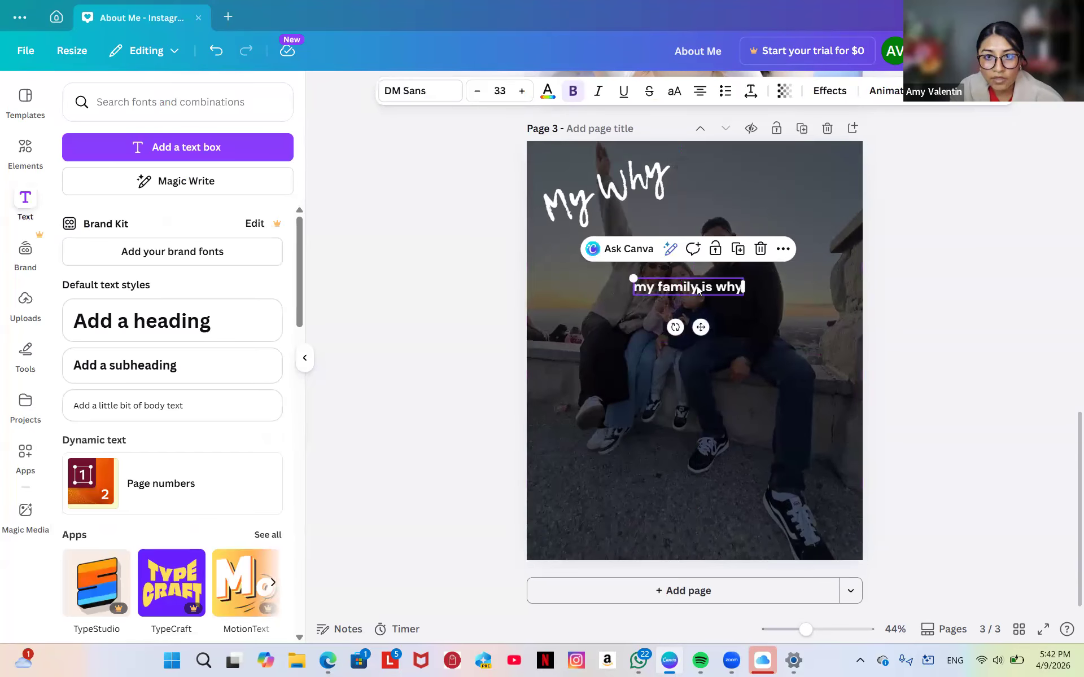
left_click(738, 254)
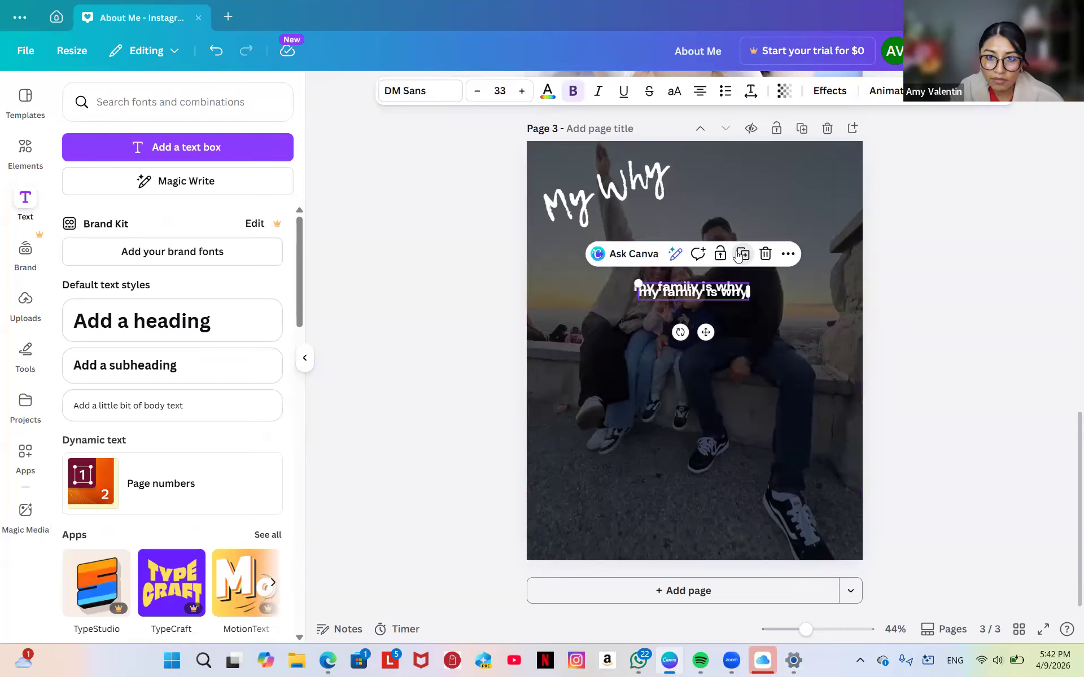
left_click_drag(706, 332, 704, 348)
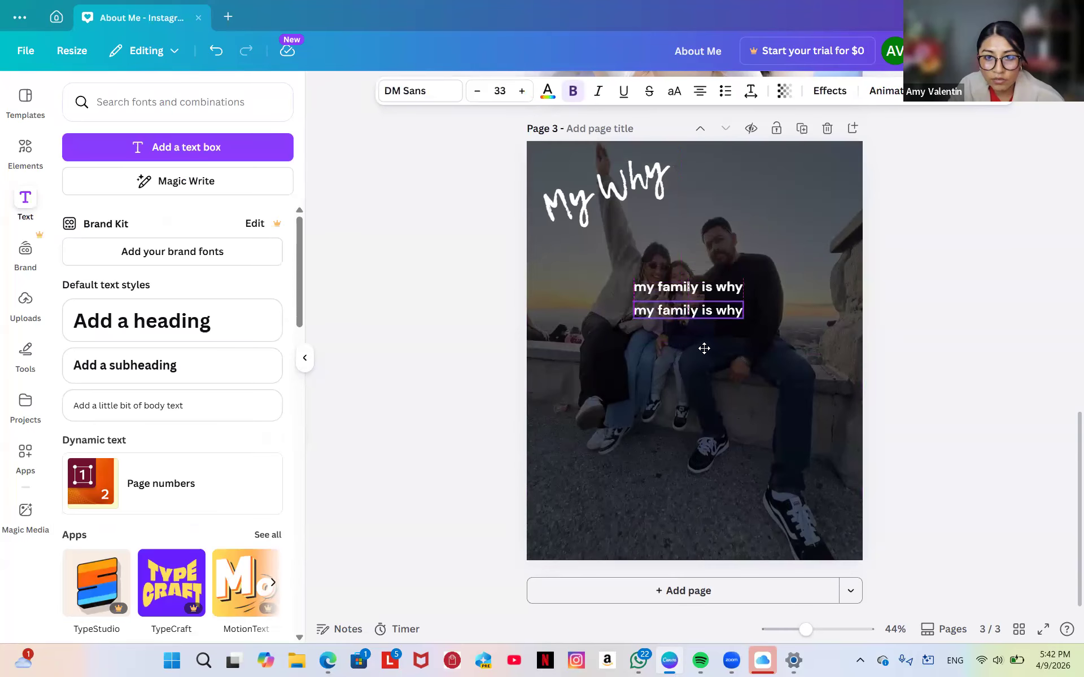
double_click(706, 313)
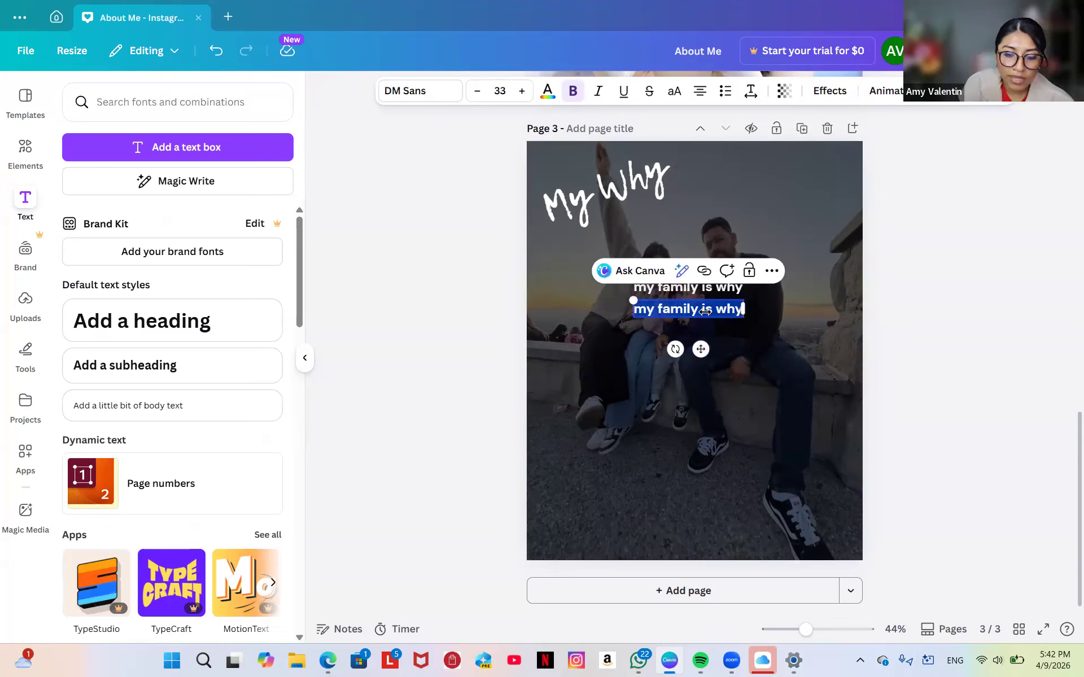
type("my kids")
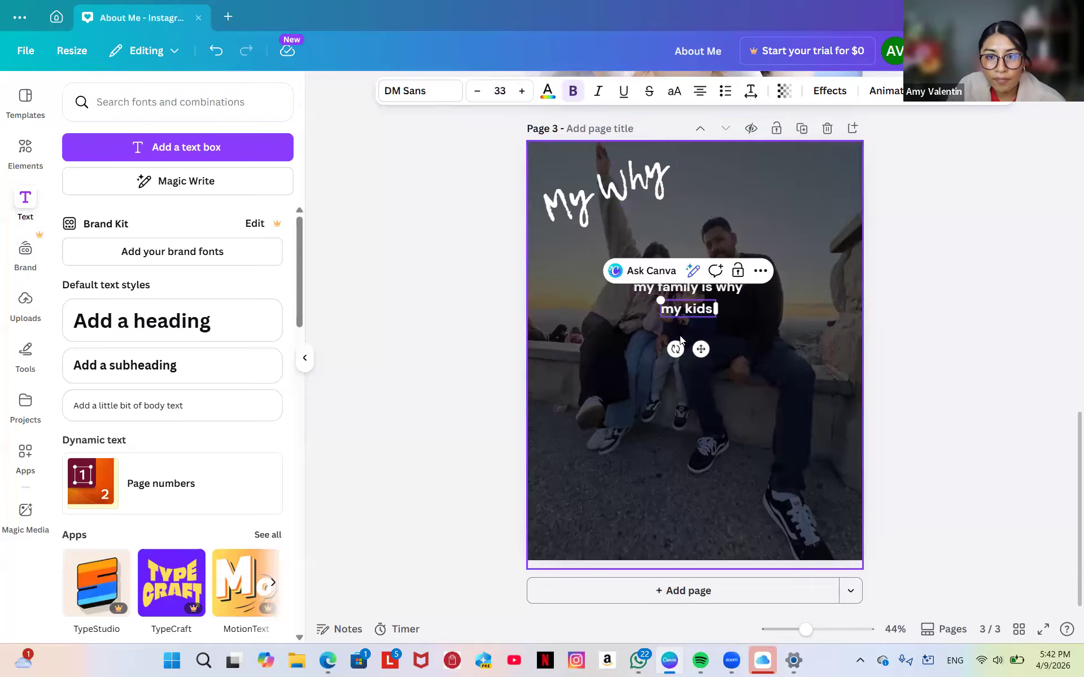
Tuck 'my kids' closer under the first line and group both caption lines.
left_click_drag(702, 349, 701, 345)
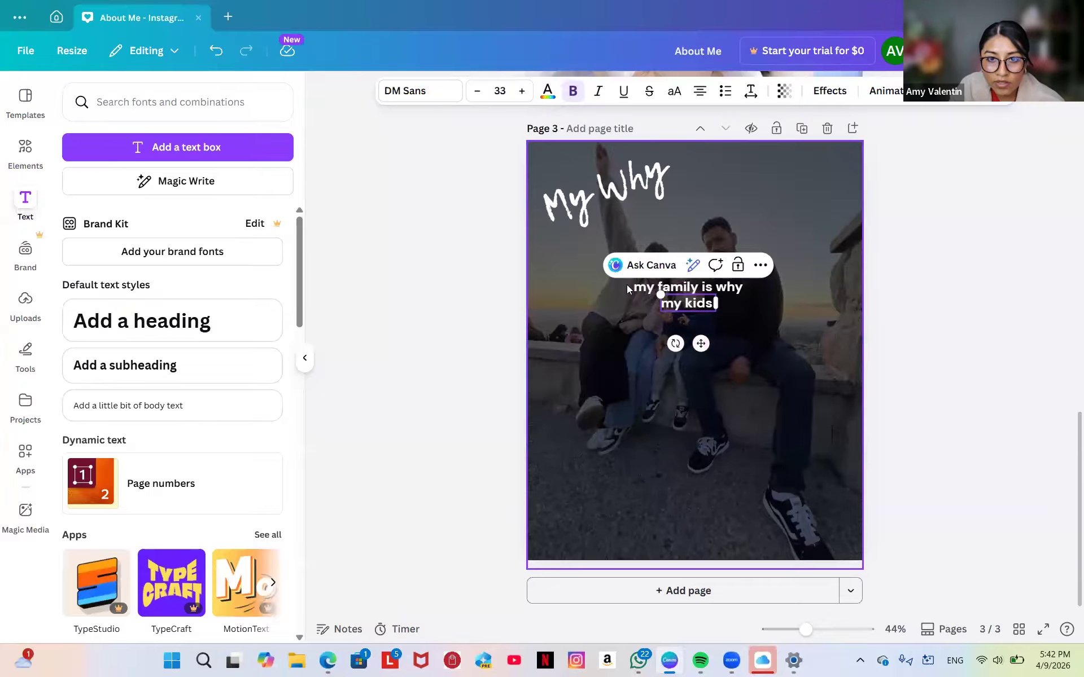
left_click_drag(625, 285, 804, 330)
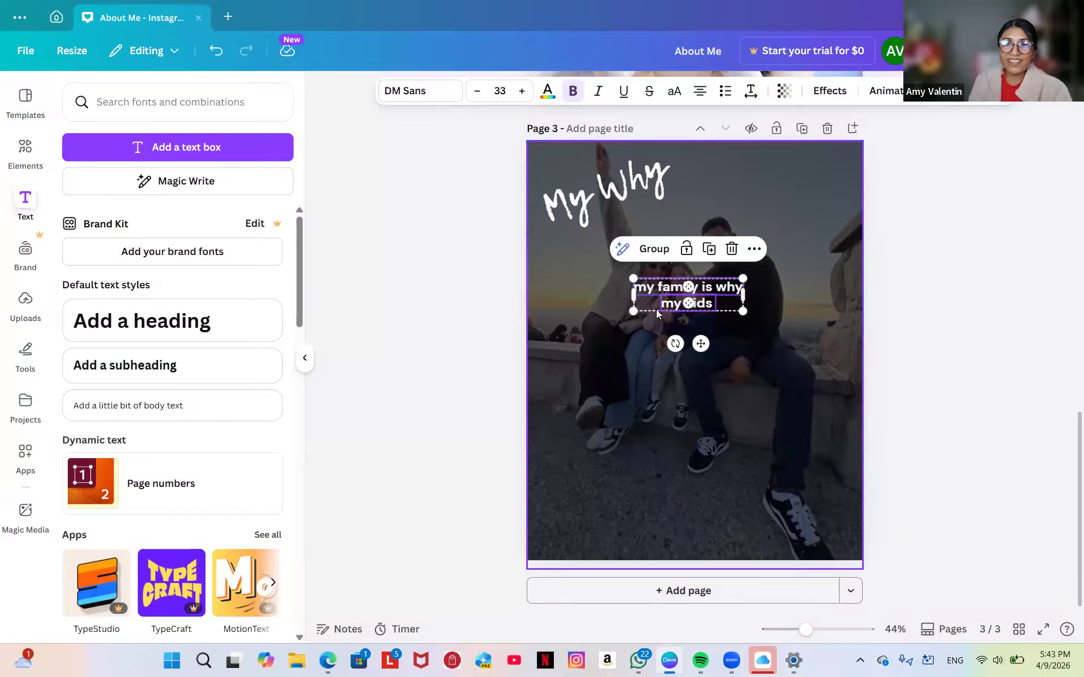
left_click(655, 250)
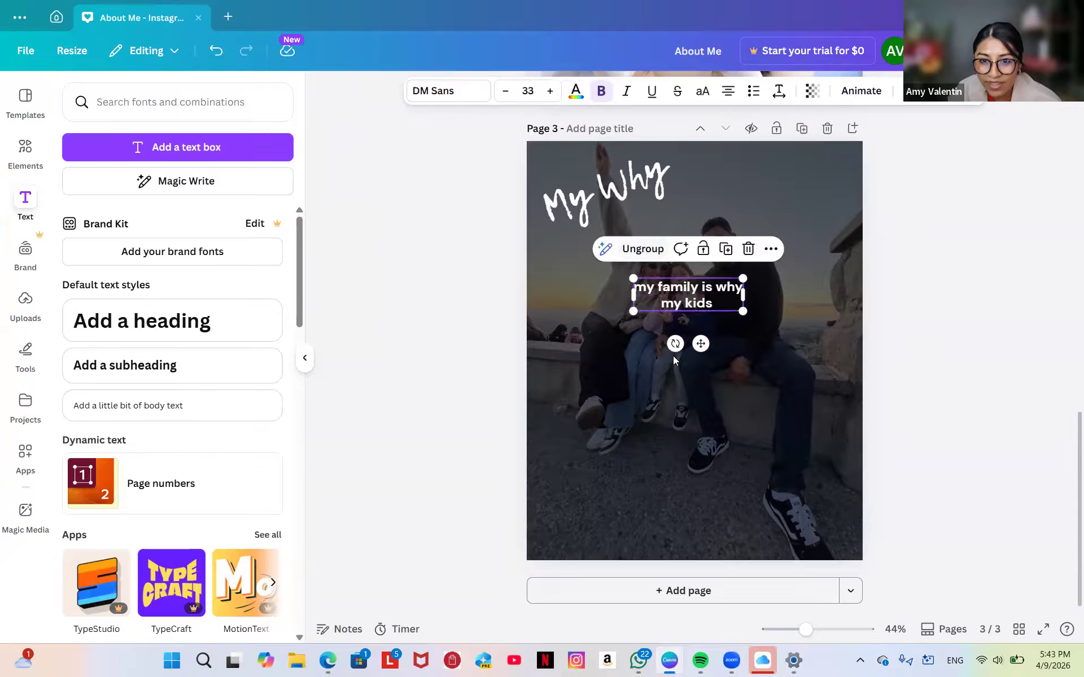
Move the grouped caption lower and set its text to size 30.
left_click_drag(700, 345, 755, 363)
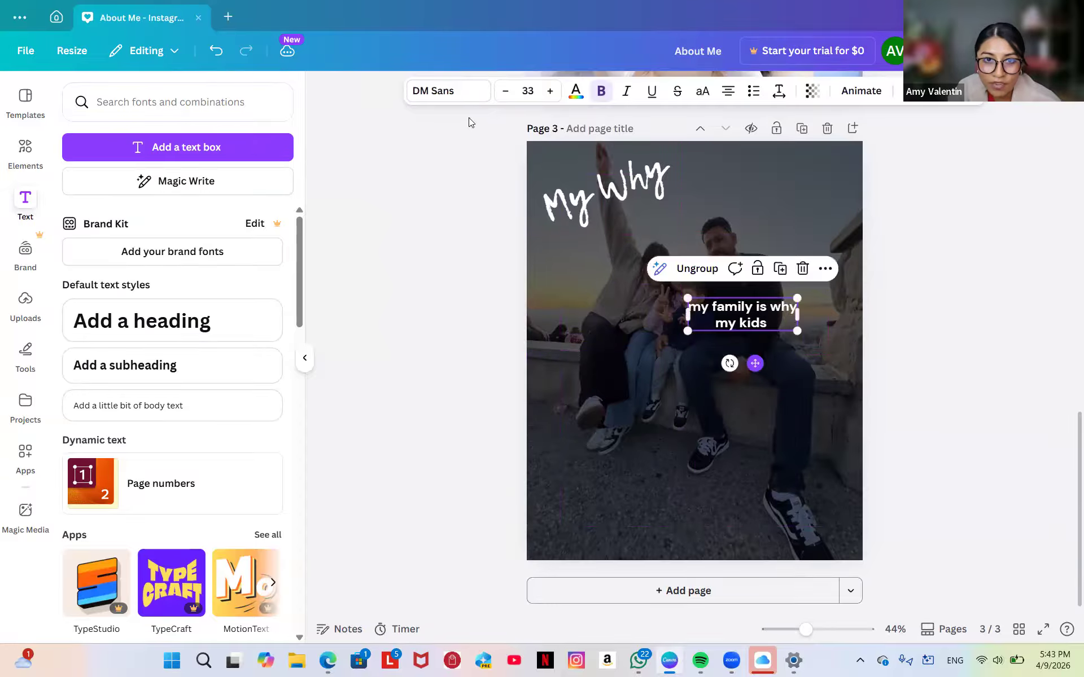
left_click(549, 91)
left_click(550, 91)
left_click(550, 91)
left_click(550, 91)
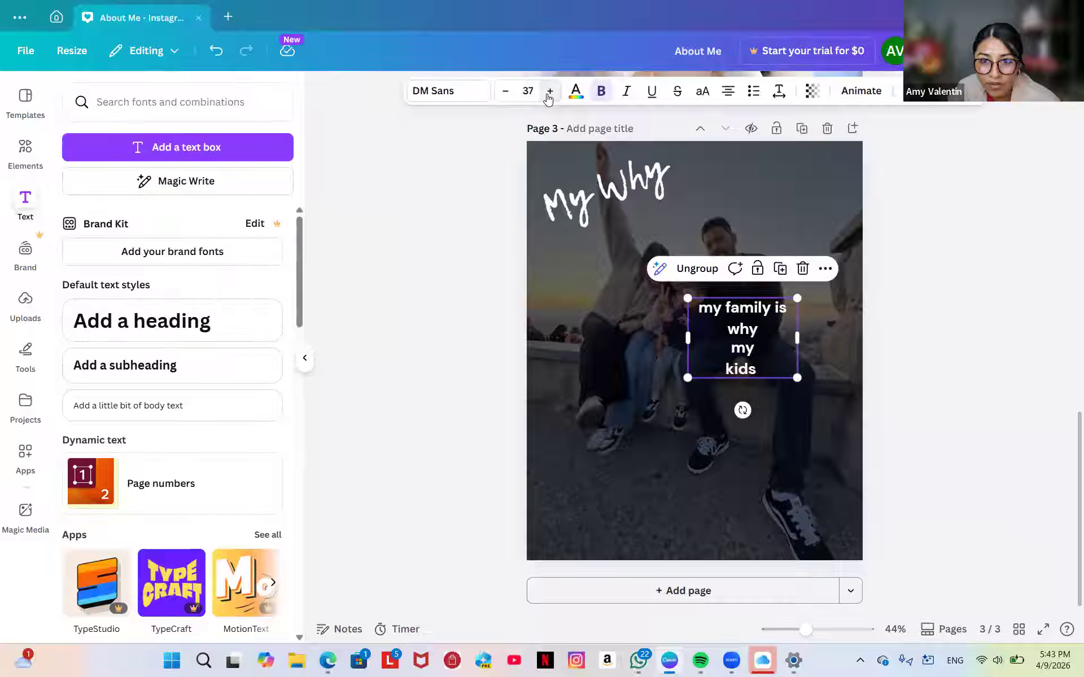
left_click(504, 91)
left_click(504, 91)
left_click(502, 96)
left_click(502, 97)
left_click(501, 97)
left_click(502, 96)
left_click(502, 96)
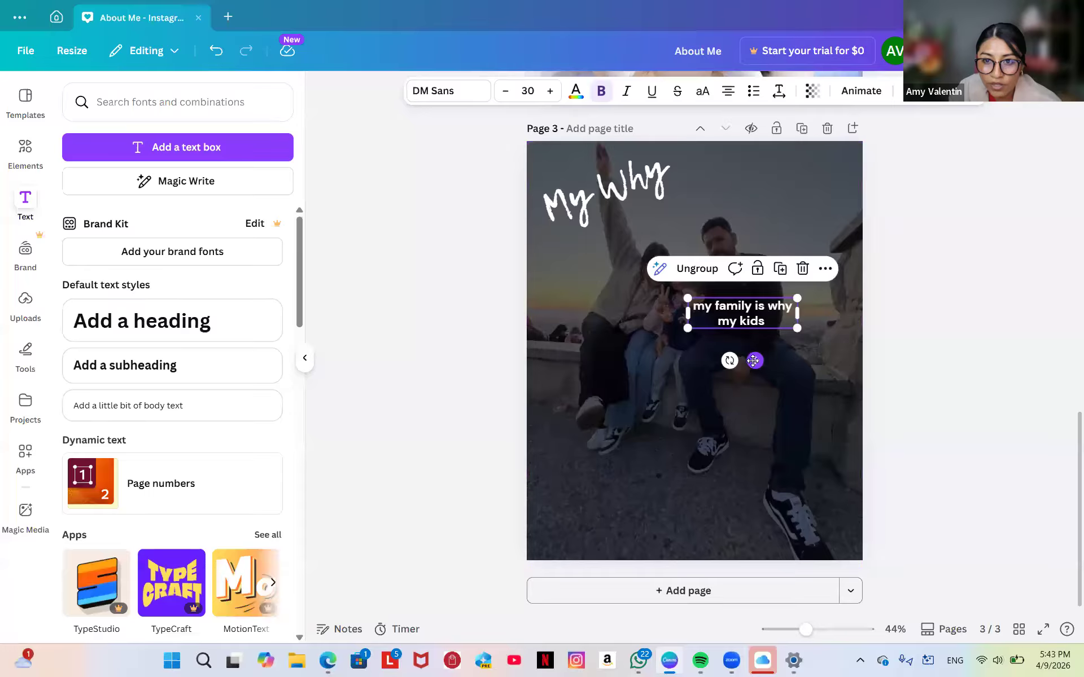
Ungroup the caption and place 'my kids' beneath 'my family is why' on the photo.
left_click(688, 274)
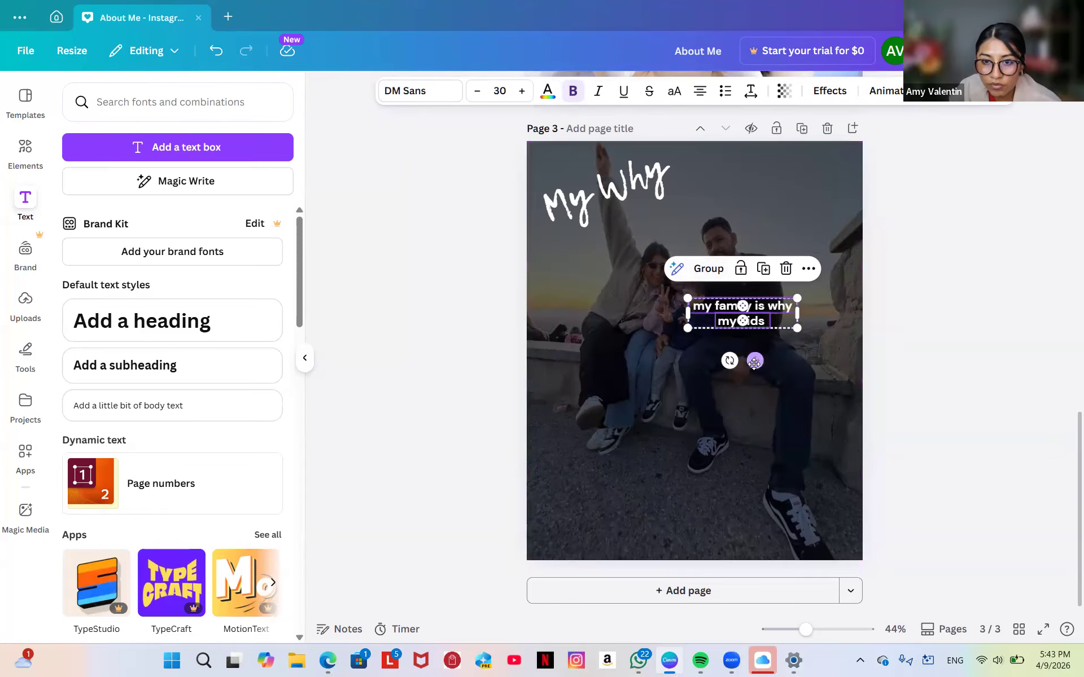
left_click_drag(754, 363, 612, 431)
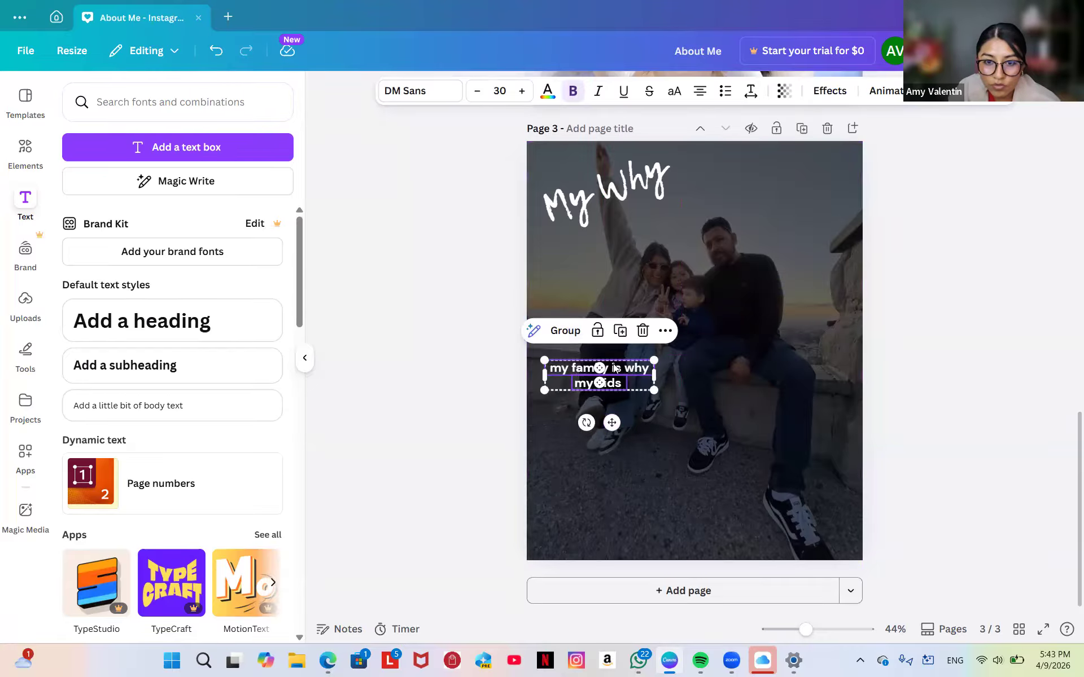
left_click(615, 368)
left_click_drag(612, 406, 604, 383)
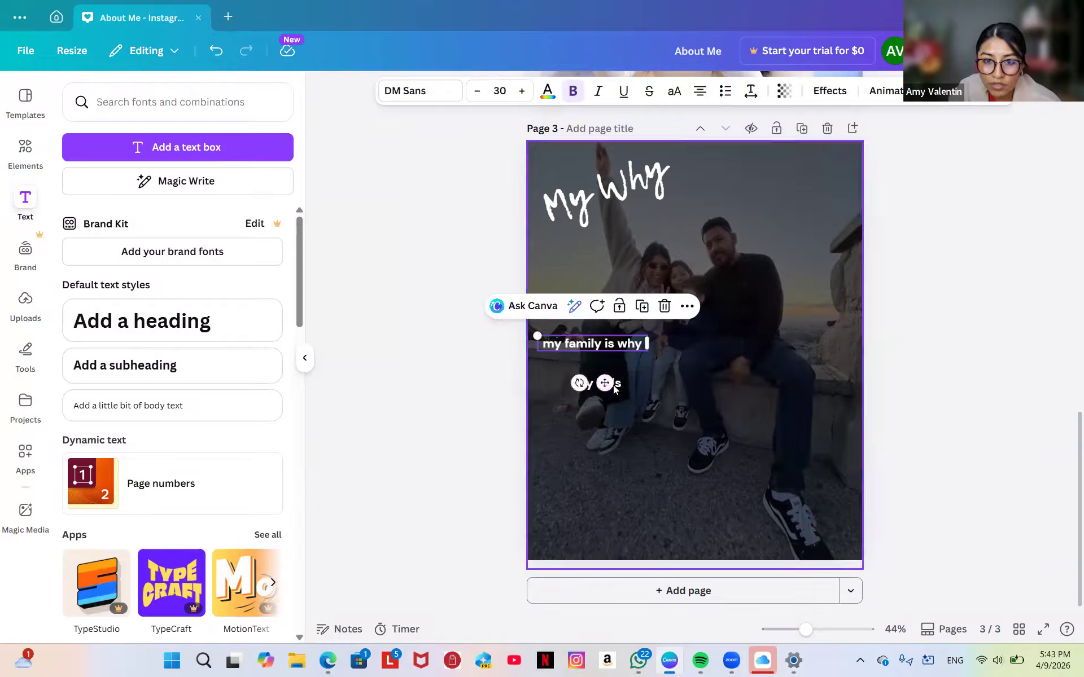
left_click(613, 386)
left_click(613, 385)
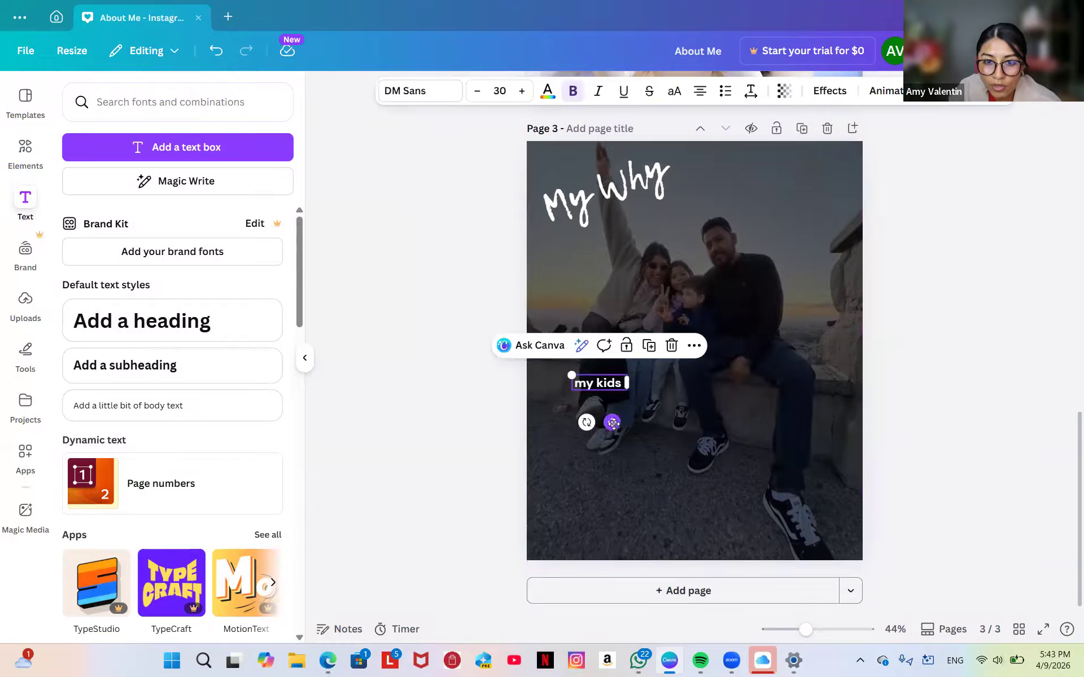
left_click_drag(613, 423, 659, 413)
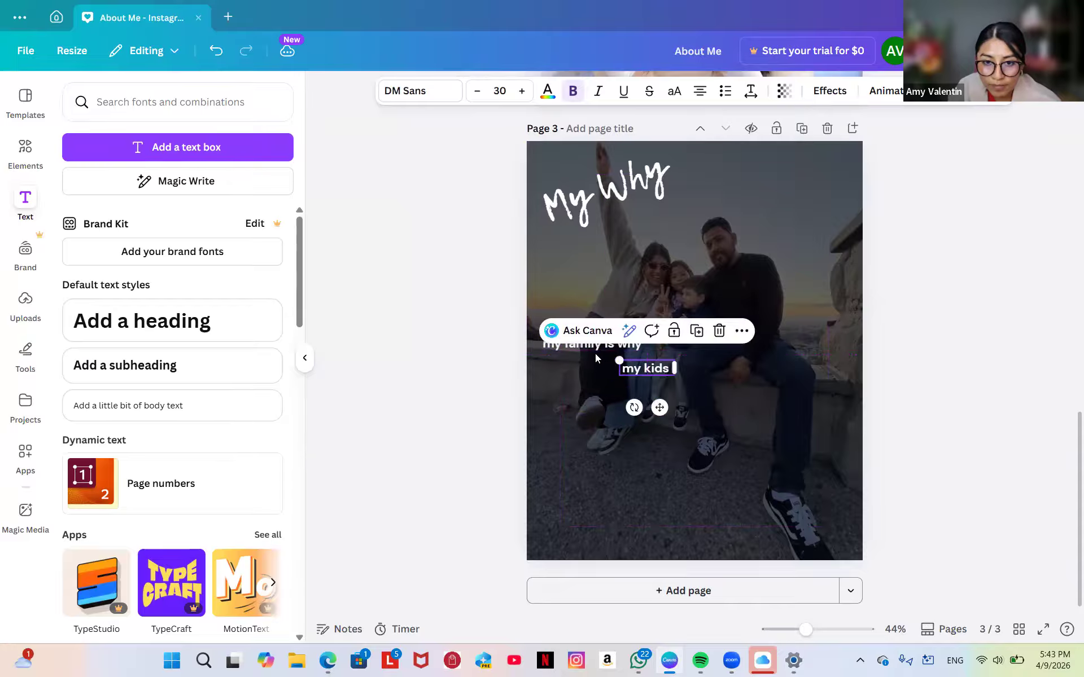
left_click_drag(603, 350, 656, 358)
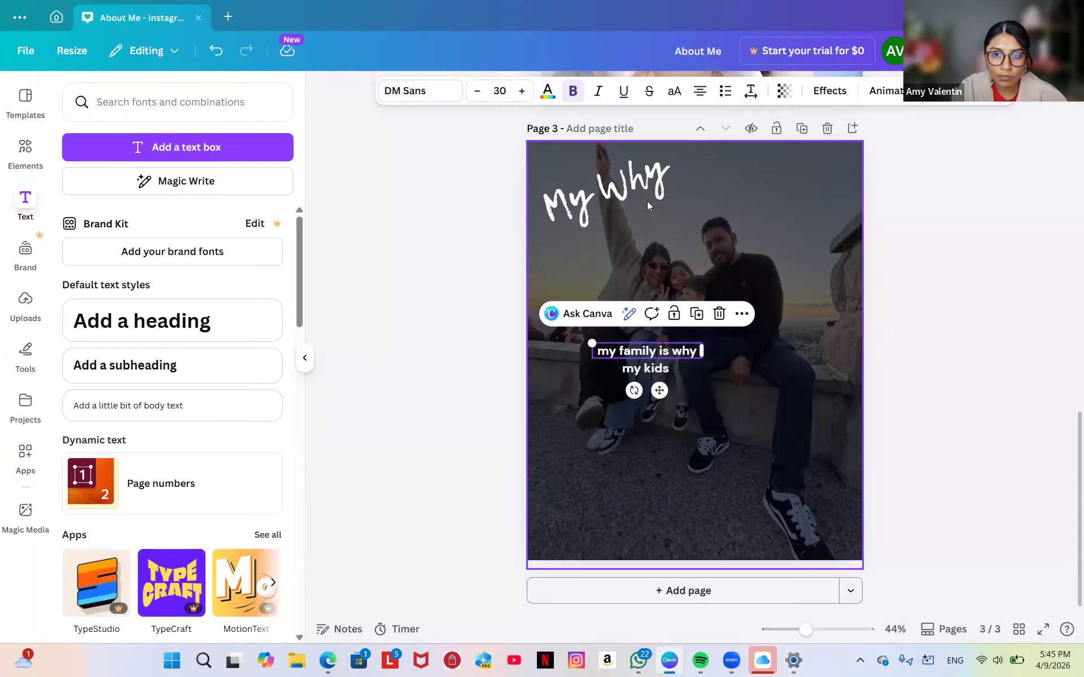
Shift the 'My Why' heading toward the centre, then raise it above the family's faces.
left_click_drag(647, 201, 668, 234)
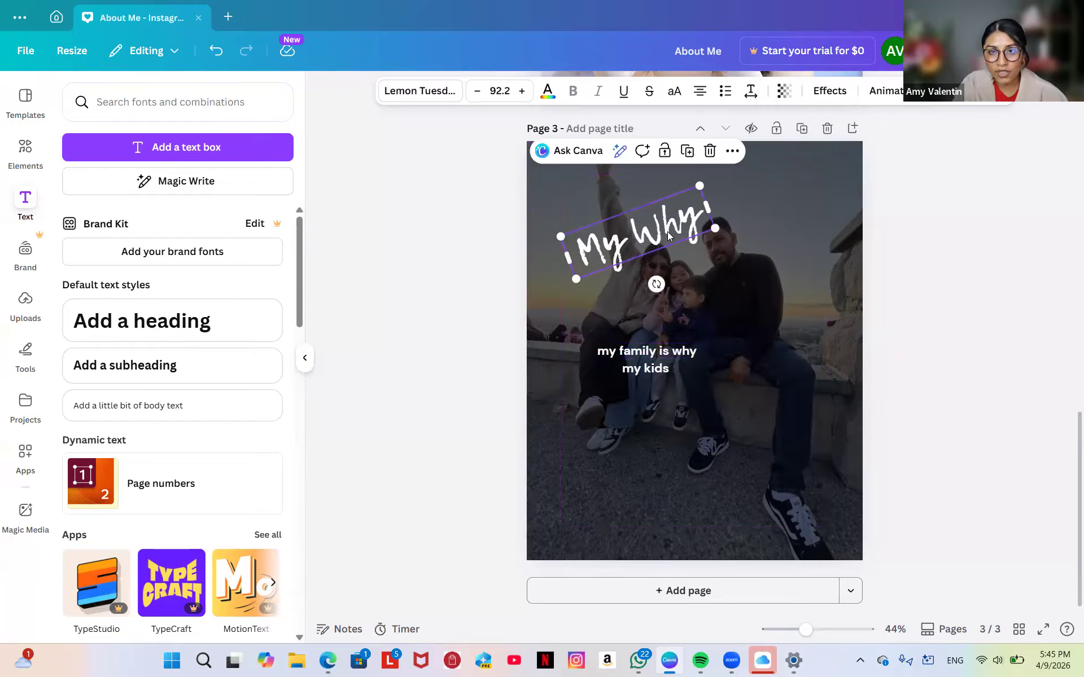
left_click_drag(669, 234, 675, 197)
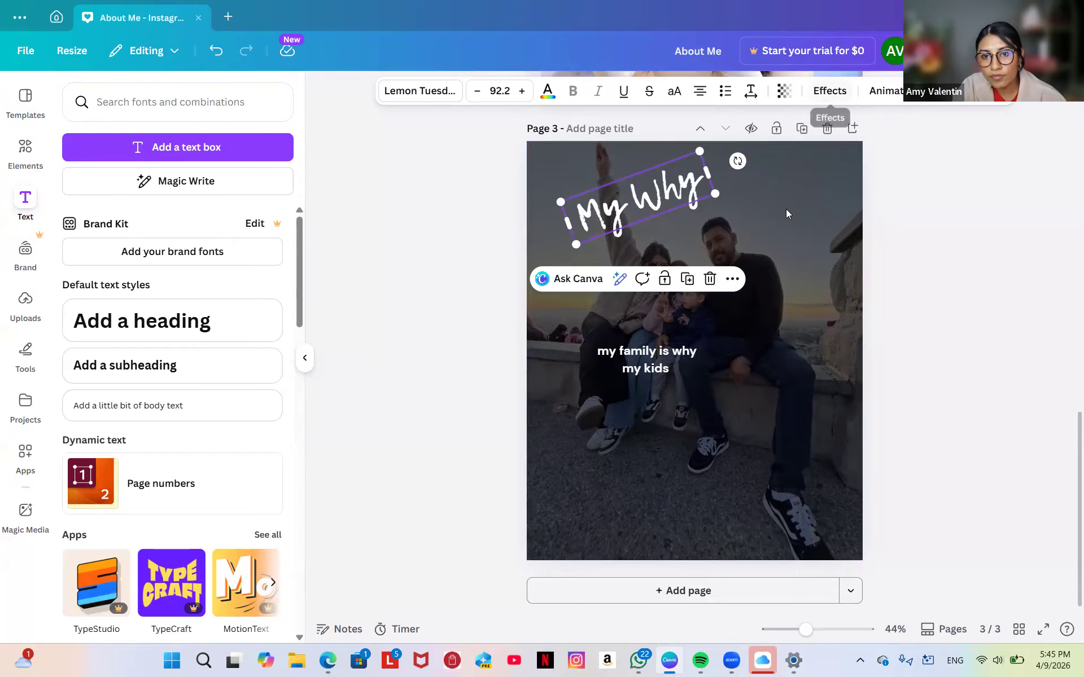
left_click(808, 215)
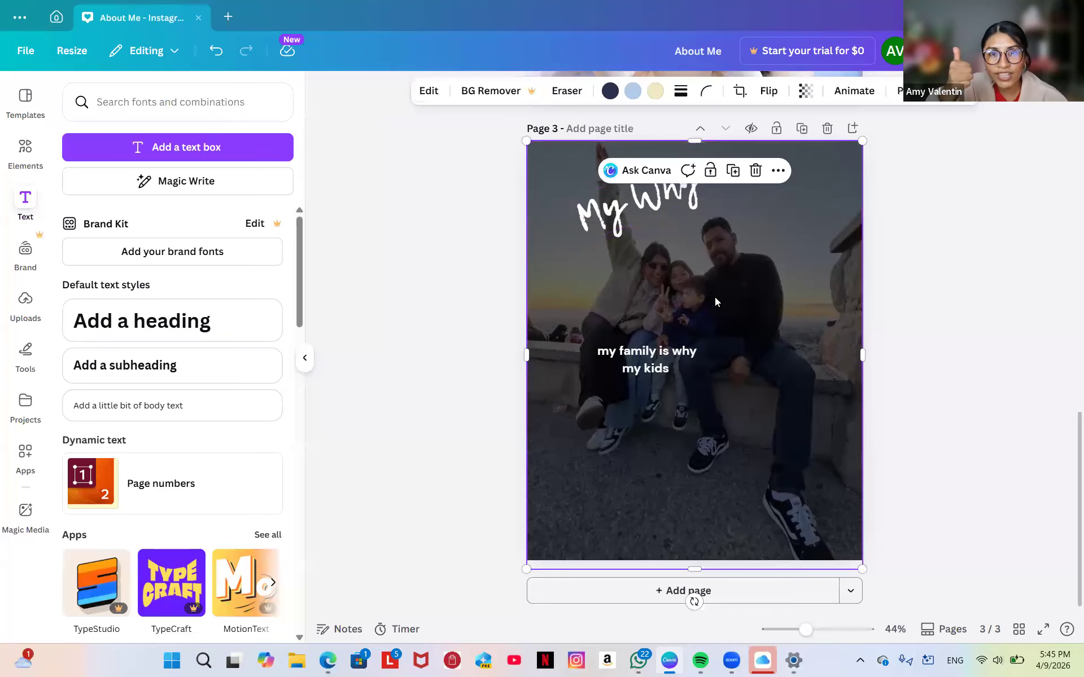